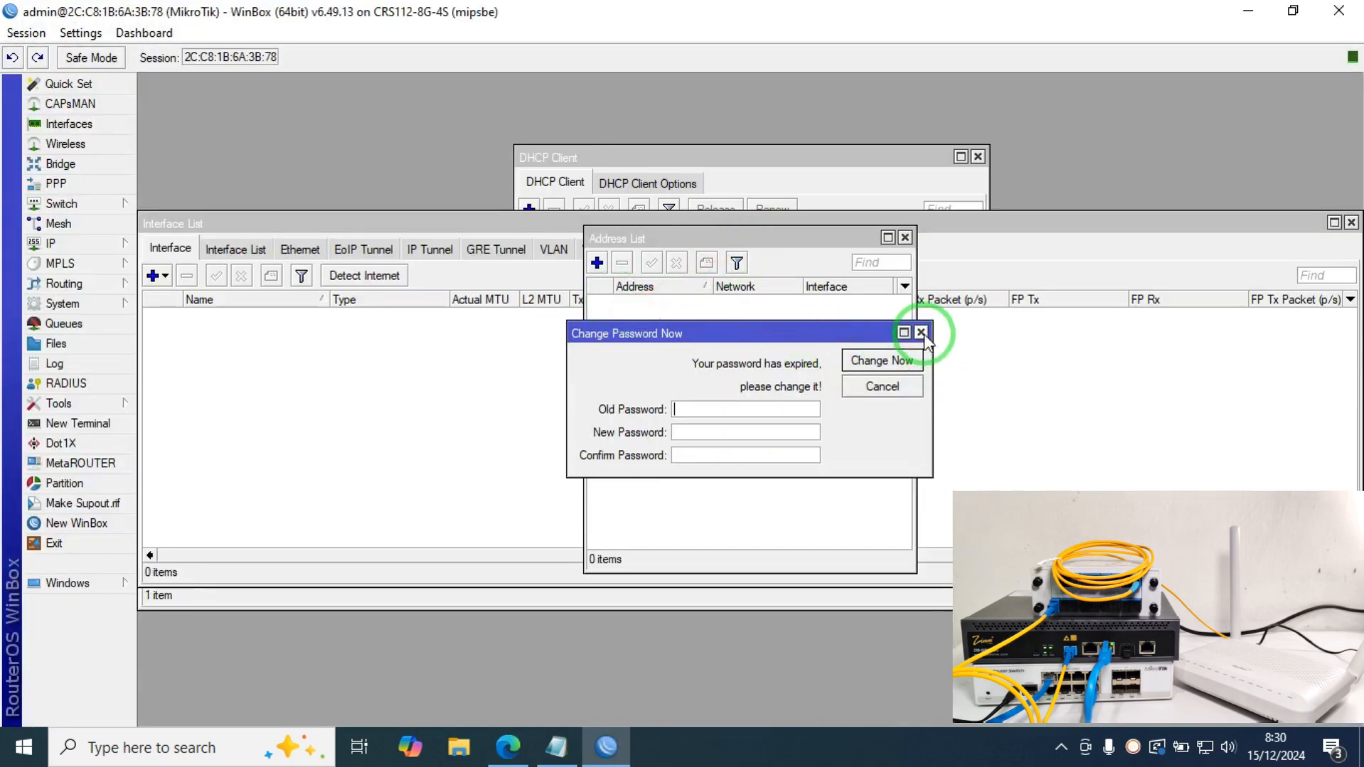
Step: Dismiss the expired password prompt and review the interface and address lists, including ether2's 192.168.100.0 entry
{"action": "left_click", "coordinate": [921, 331]}
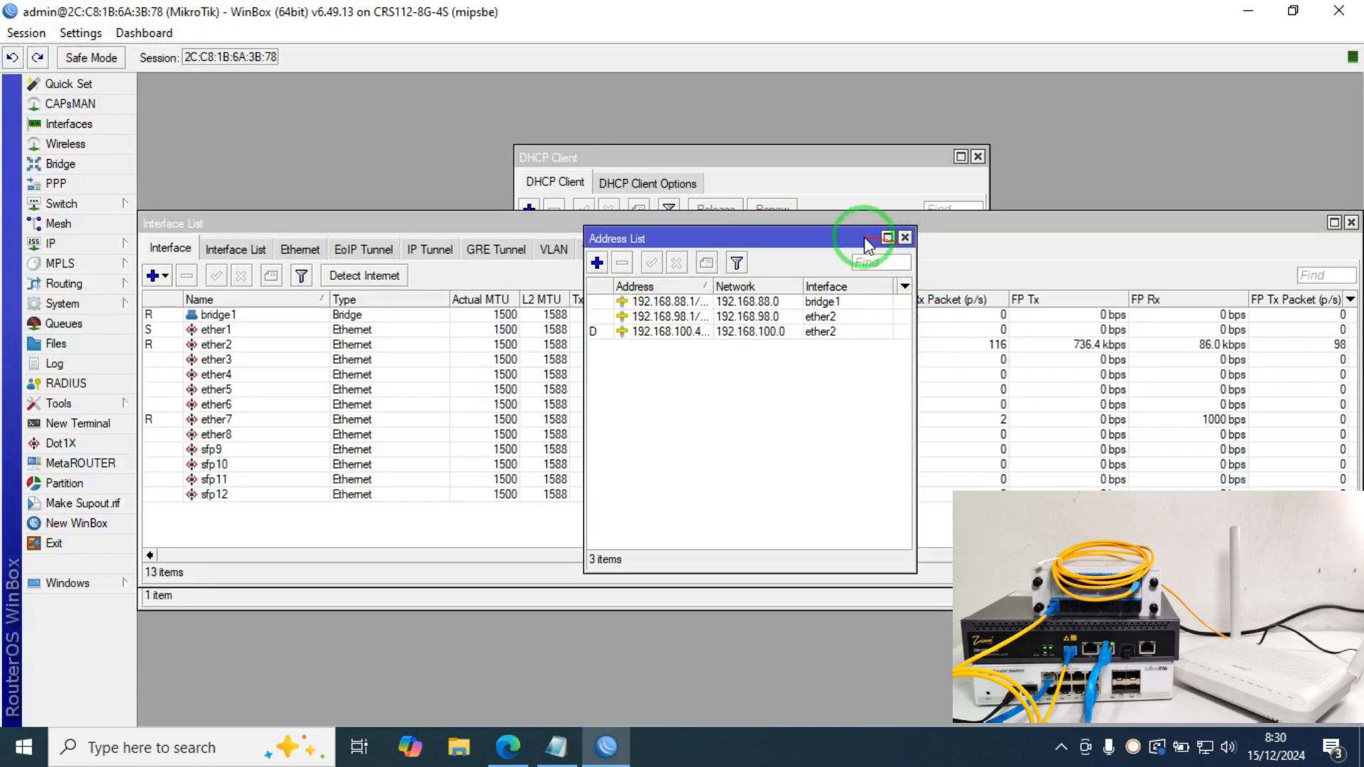
{"action": "left_click_drag", "start_coordinate": [828, 238], "coordinate": [831, 204]}
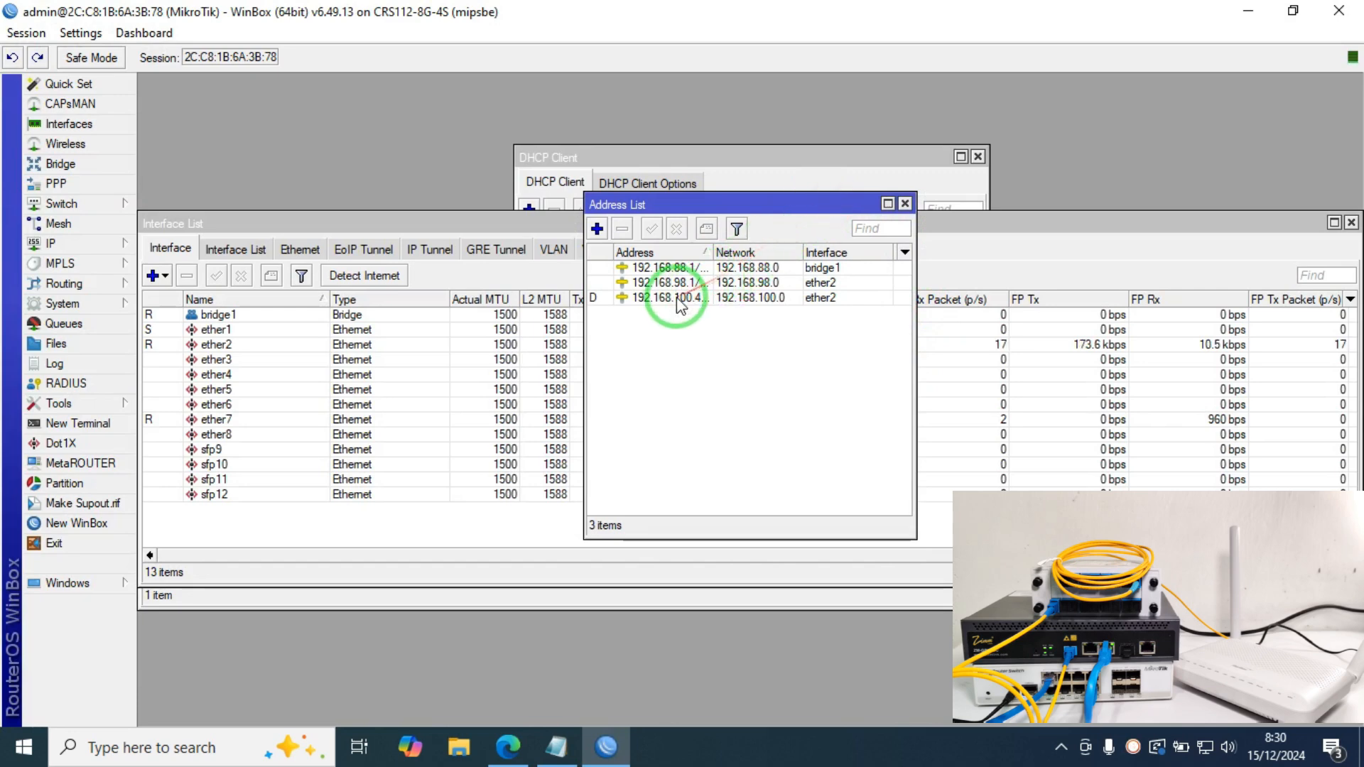
{"action": "left_click", "coordinate": [216, 346]}
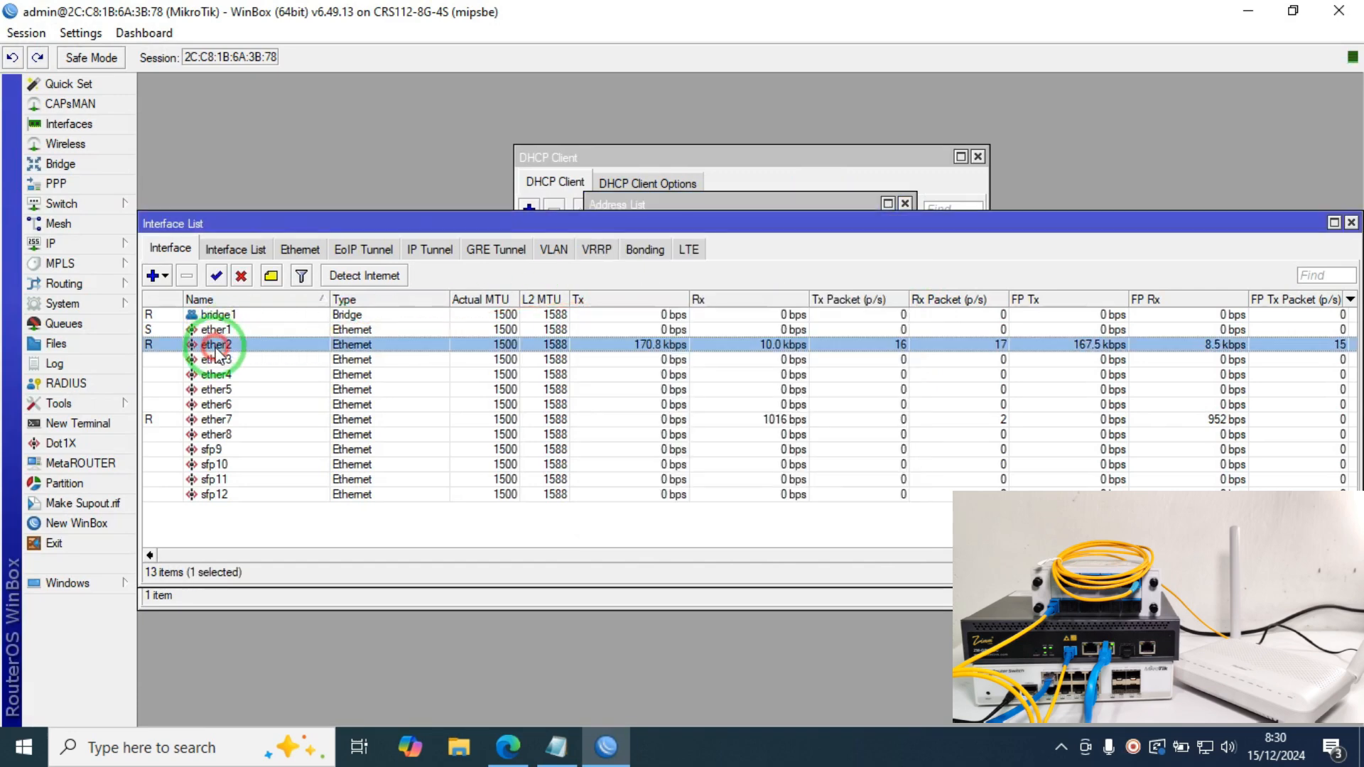
{"action": "left_click", "coordinate": [822, 203]}
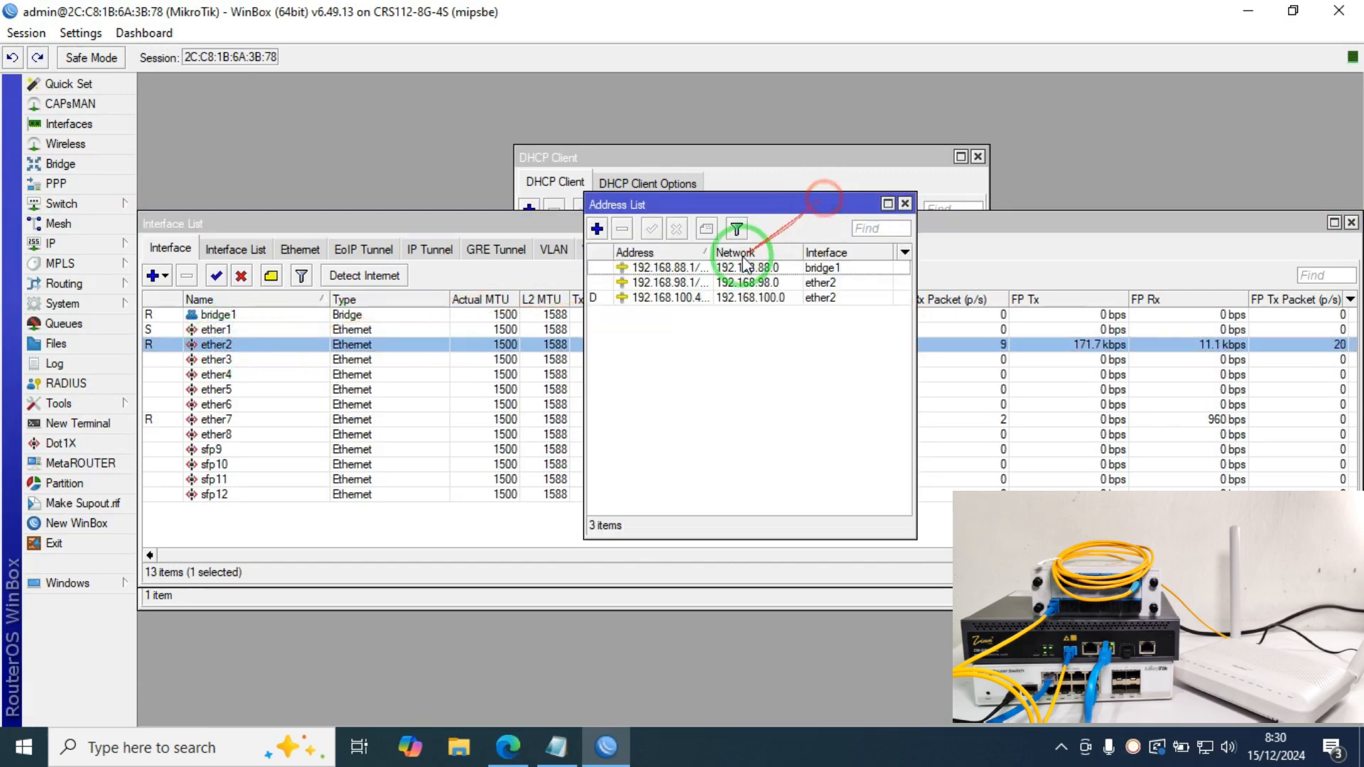
{"action": "left_click", "coordinate": [705, 267]}
{"action": "left_click", "coordinate": [704, 299]}
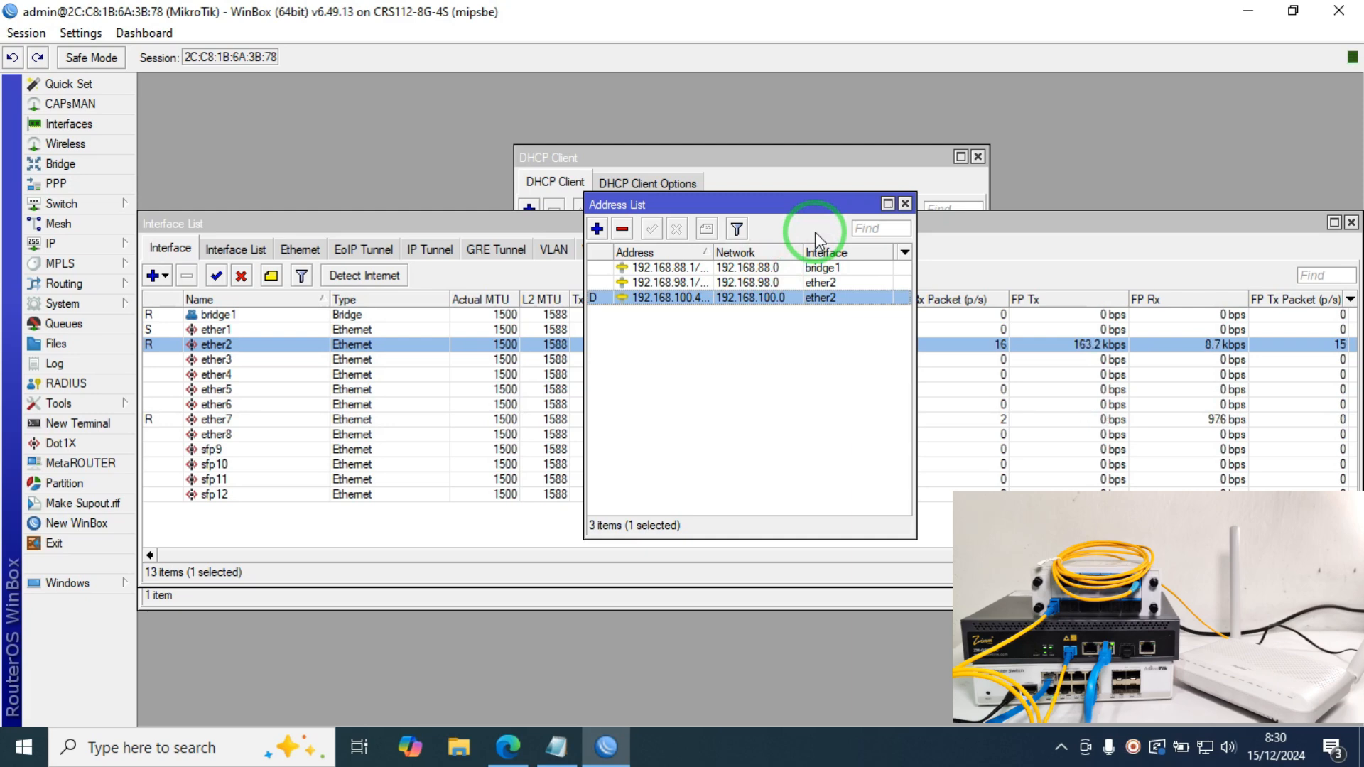
{"action": "left_click", "coordinate": [905, 205]}
Step: Create VLAN interface vlan90-mgmt with VLAN ID 90 on parent interface ether7
{"action": "left_click", "coordinate": [163, 276]}
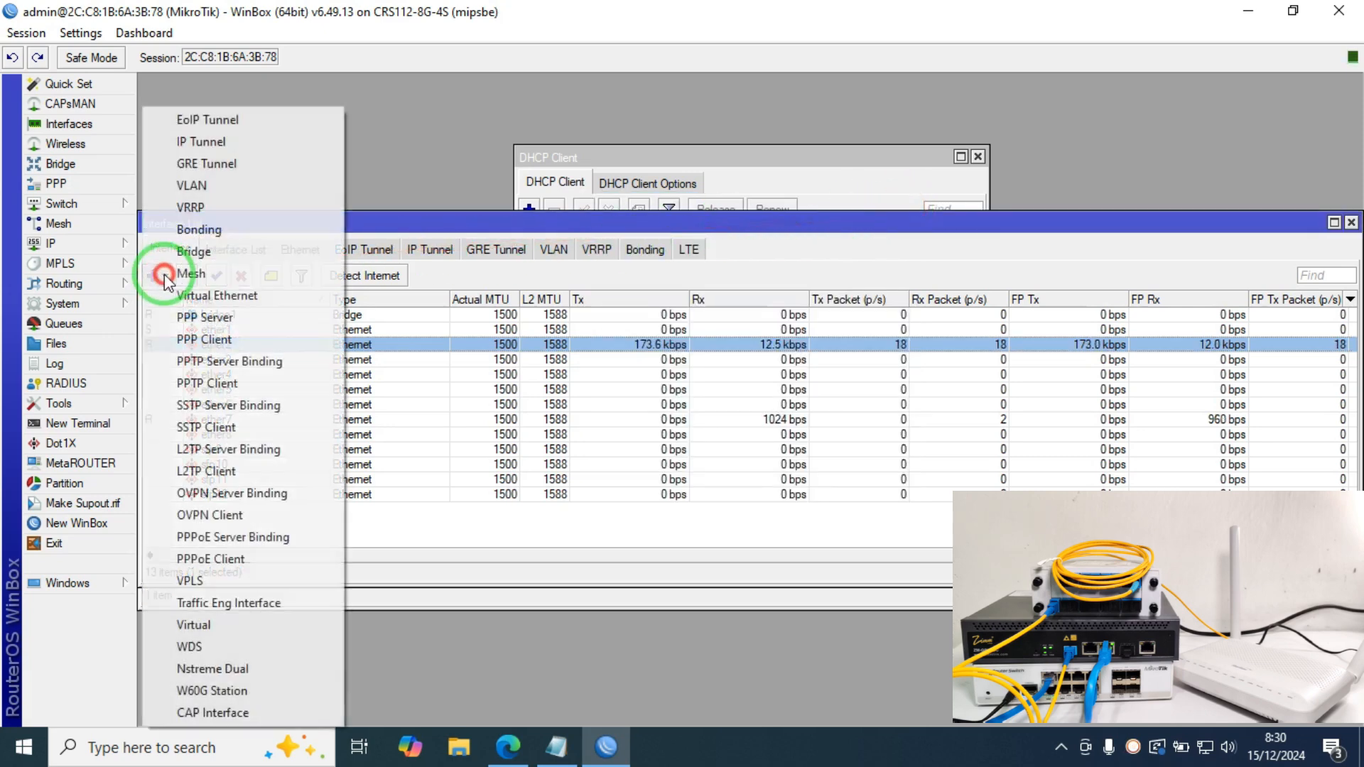
{"action": "left_click", "coordinate": [236, 187]}
{"action": "left_click", "coordinate": [665, 245]}
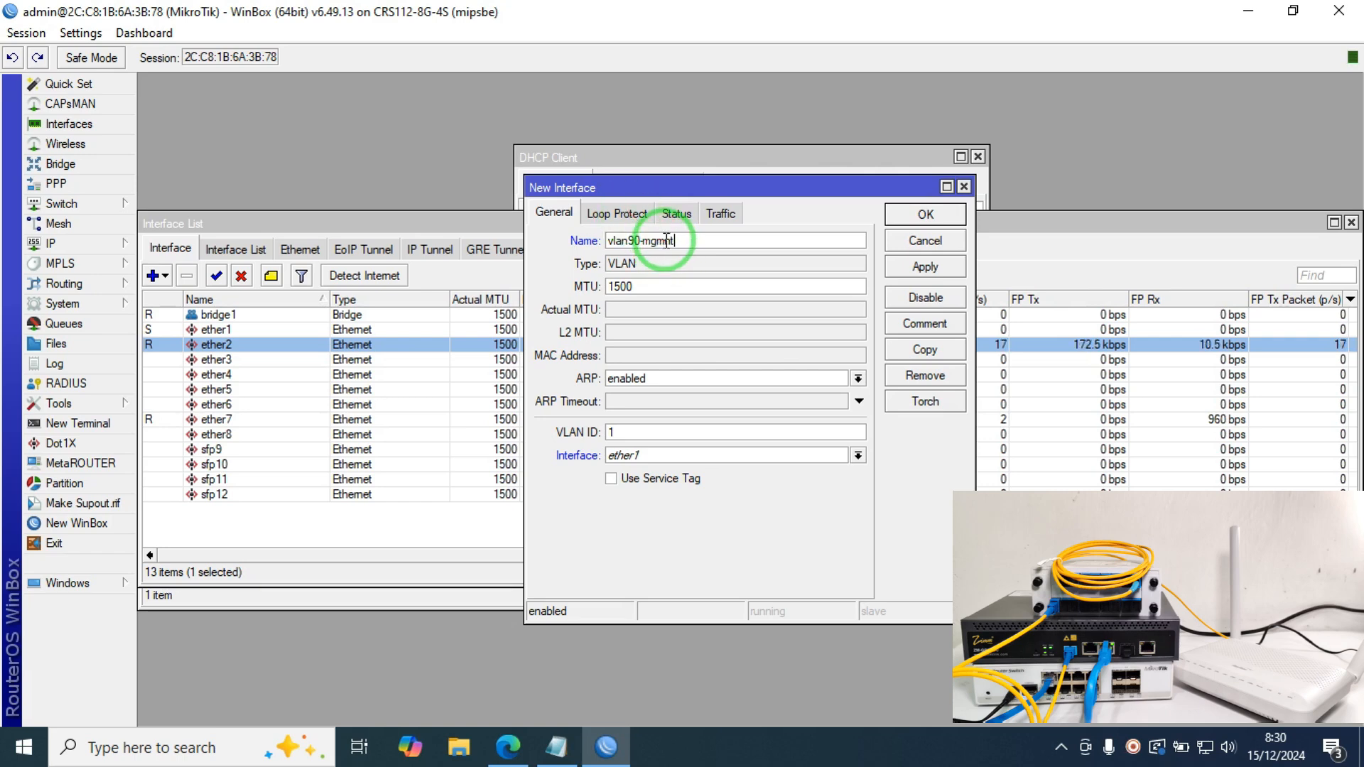
{"action": "left_click_drag", "start_coordinate": [664, 240], "coordinate": [686, 241]}
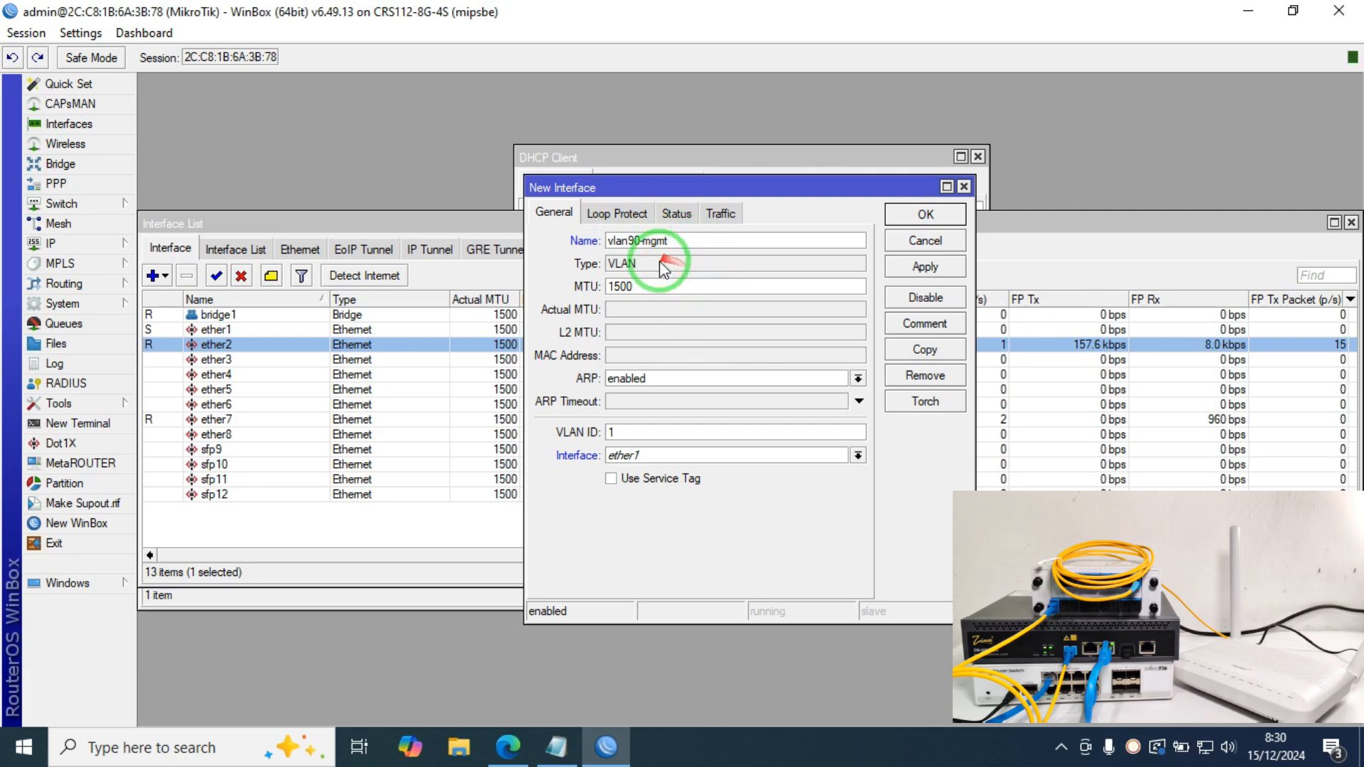
{"action": "double_click", "coordinate": [645, 432]}
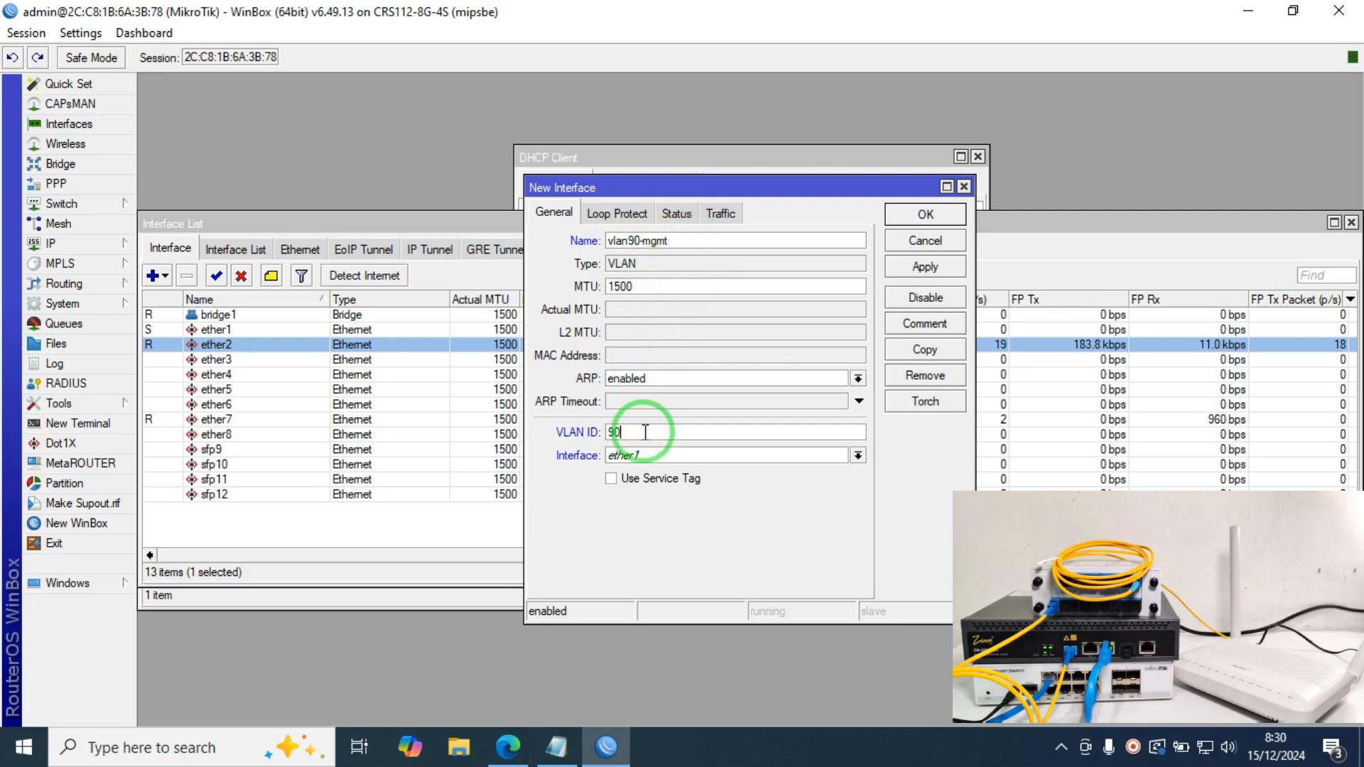
{"action": "type", "text": "90"}
{"action": "left_click", "coordinate": [652, 455]}
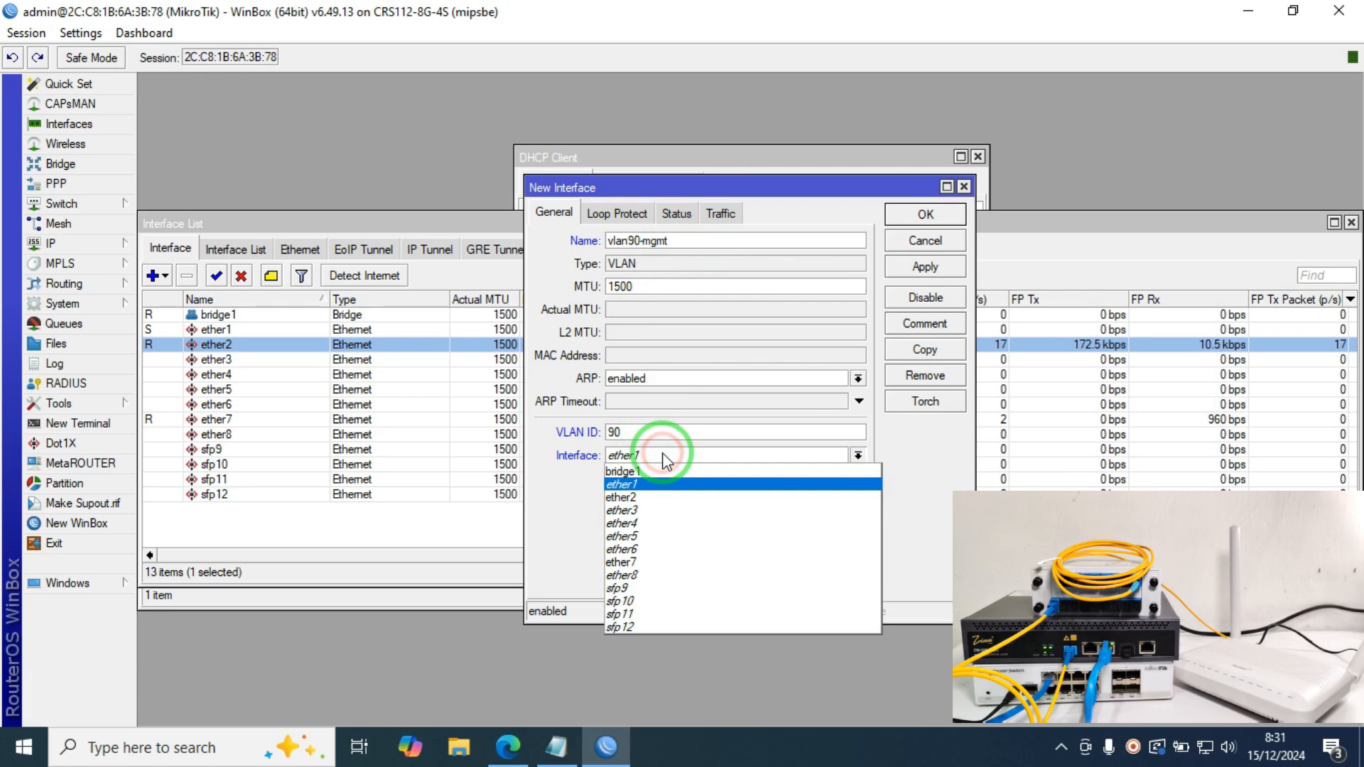
{"action": "left_click", "coordinate": [658, 562]}
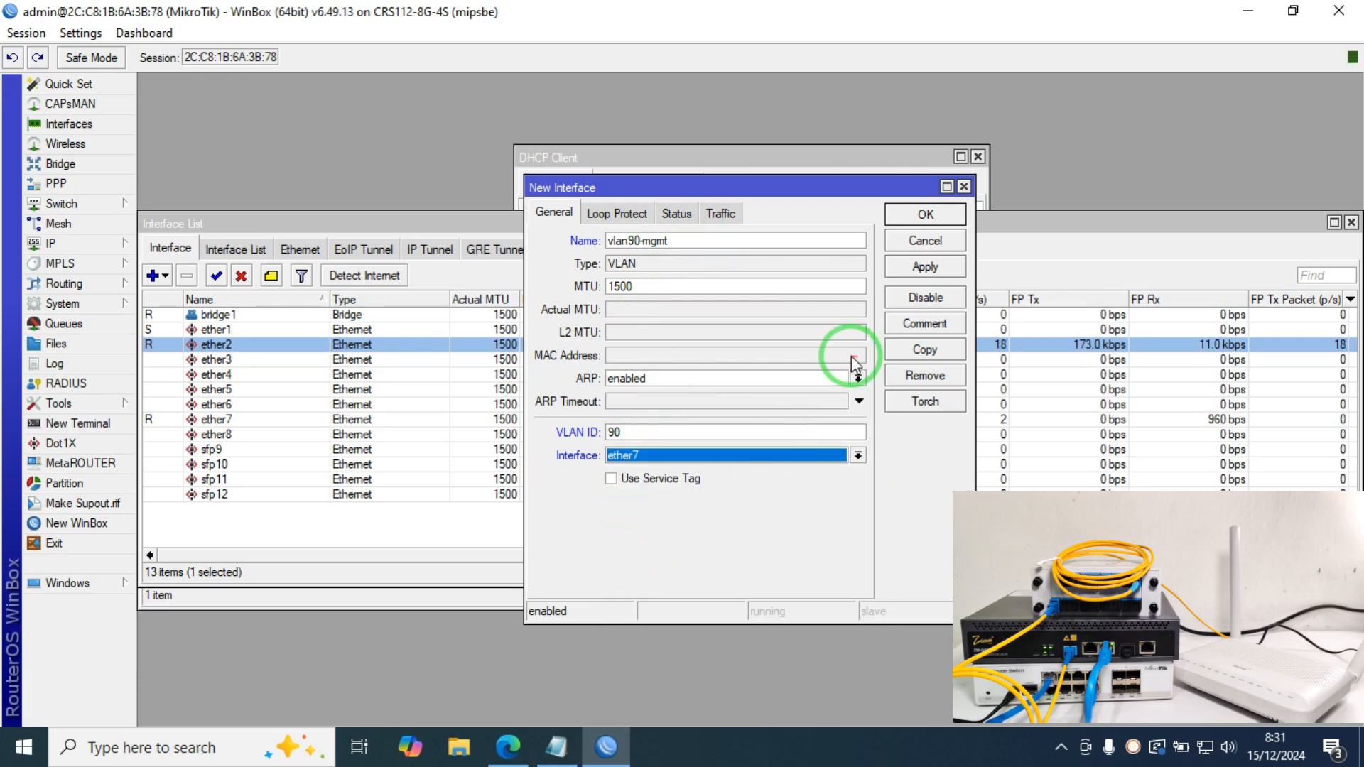
{"action": "left_click", "coordinate": [925, 214]}
Step: Create VLAN interface vlan124-PPPoE with VLAN ID 124 on its parent interface
{"action": "left_click", "coordinate": [153, 276]}
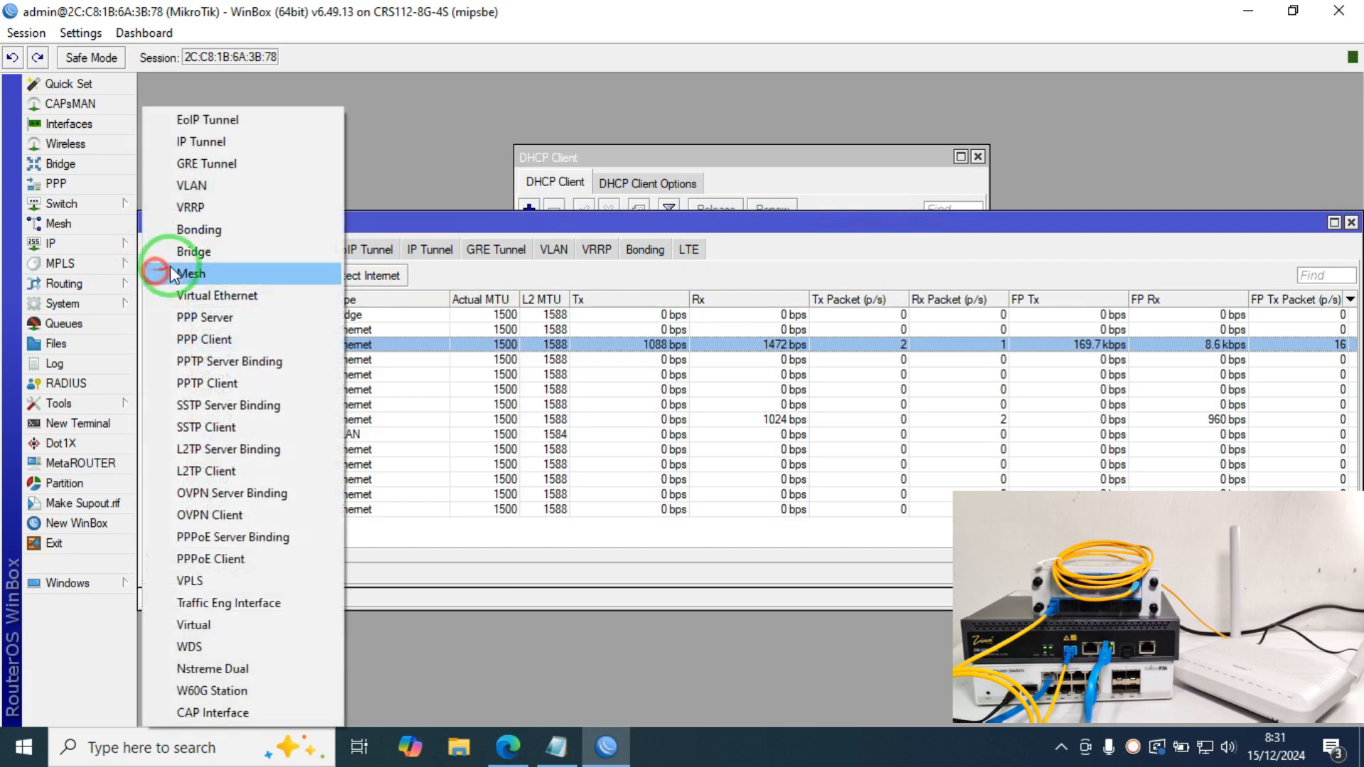
{"action": "left_click", "coordinate": [213, 185]}
{"action": "left_click", "coordinate": [655, 241]}
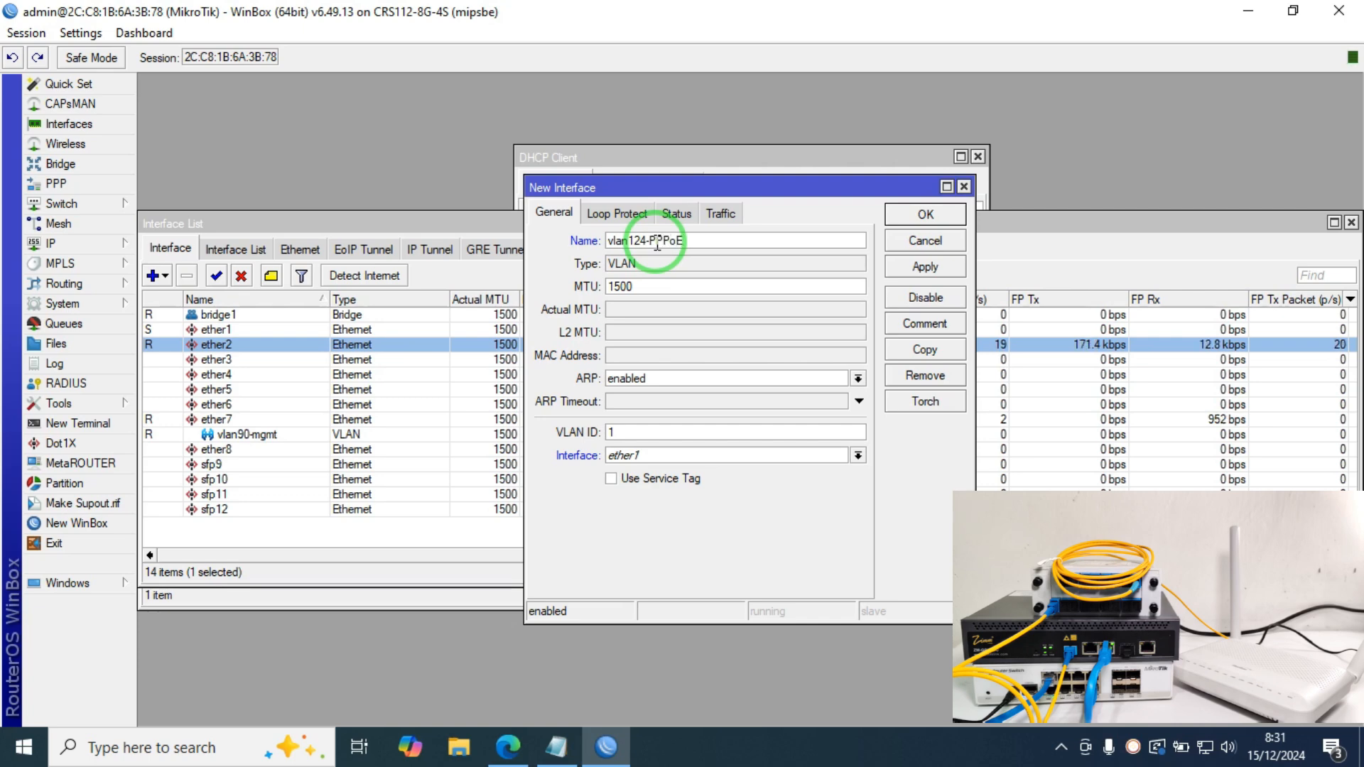
{"action": "double_click", "coordinate": [665, 432]}
{"action": "type", "text": "124"}
{"action": "left_click", "coordinate": [661, 455]}
{"action": "left_click", "coordinate": [637, 551]}
{"action": "left_click", "coordinate": [923, 215]}
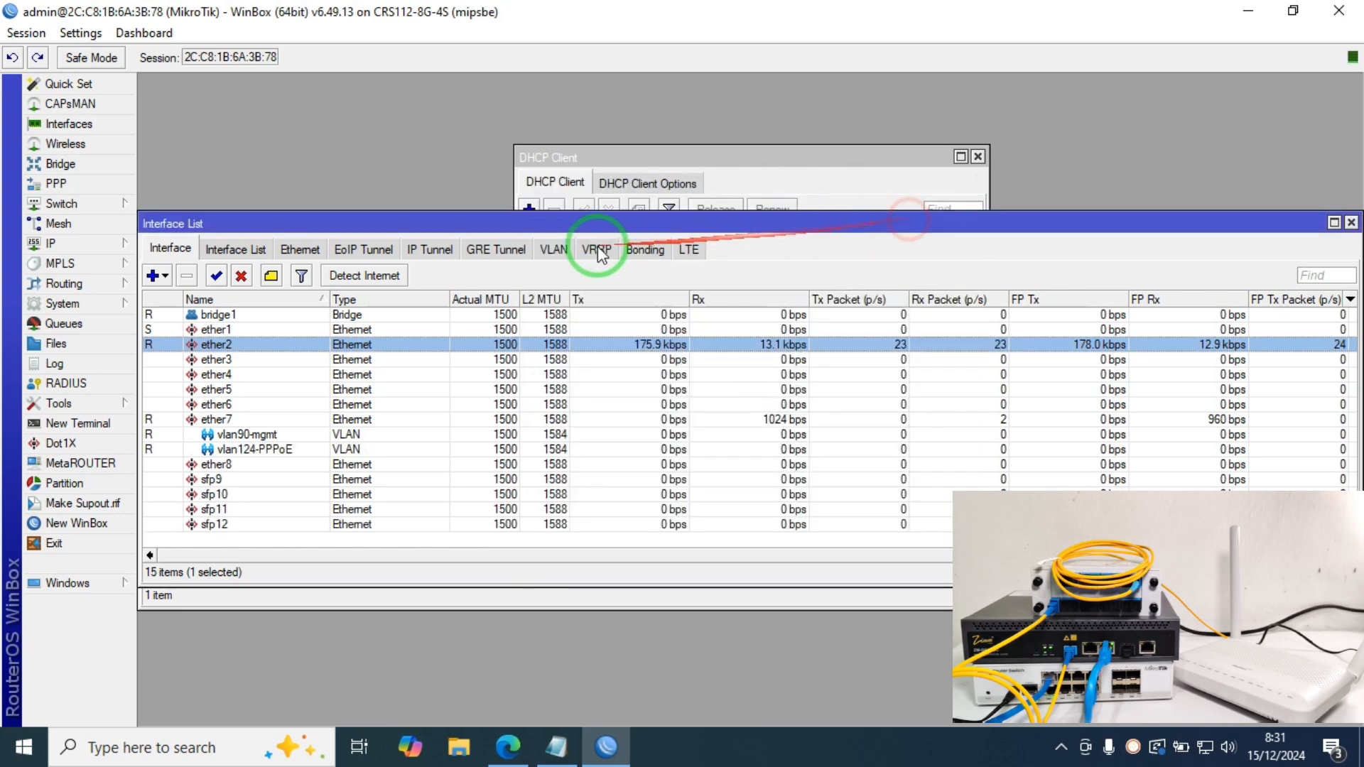
Step: Create VLAN interface vlan112-Hotspot with VLAN ID 112 on parent interface ether7
{"action": "left_click", "coordinate": [558, 203]}
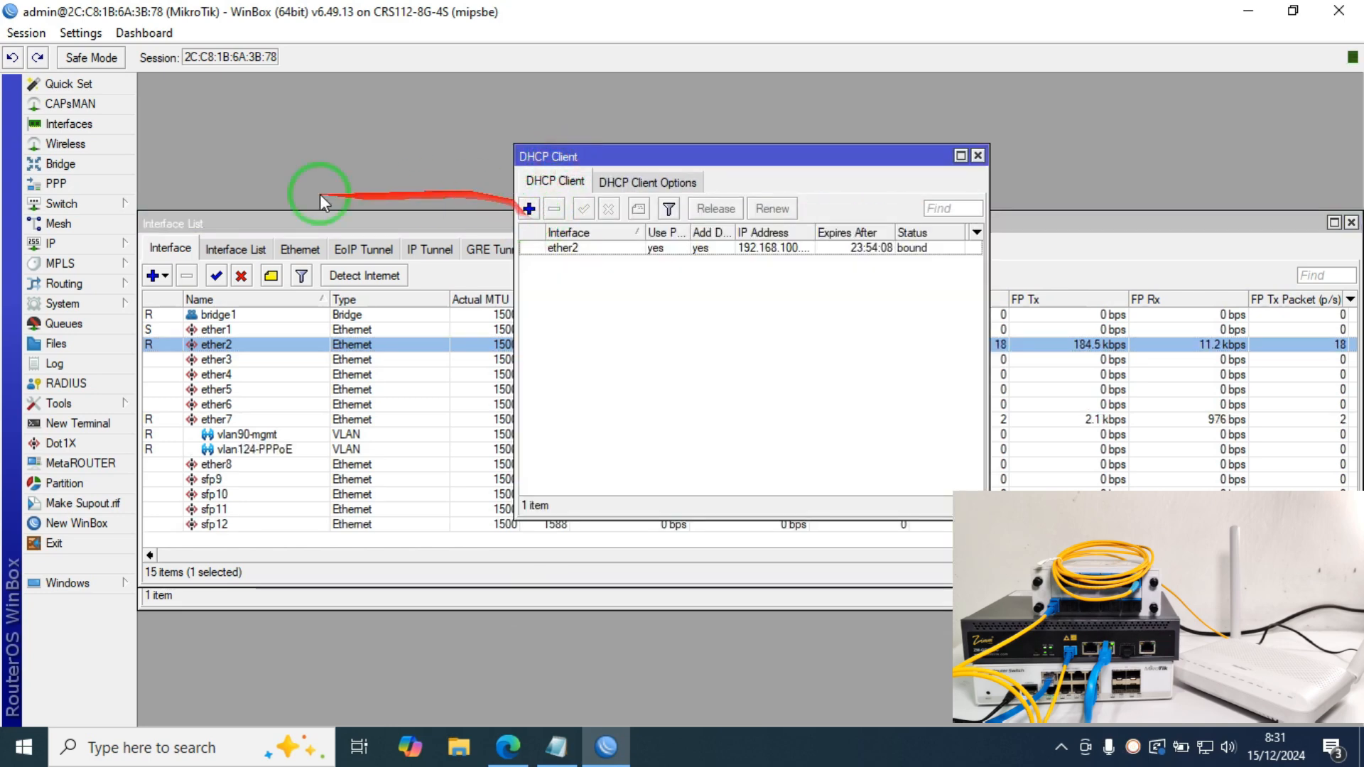
{"action": "left_click", "coordinate": [154, 276]}
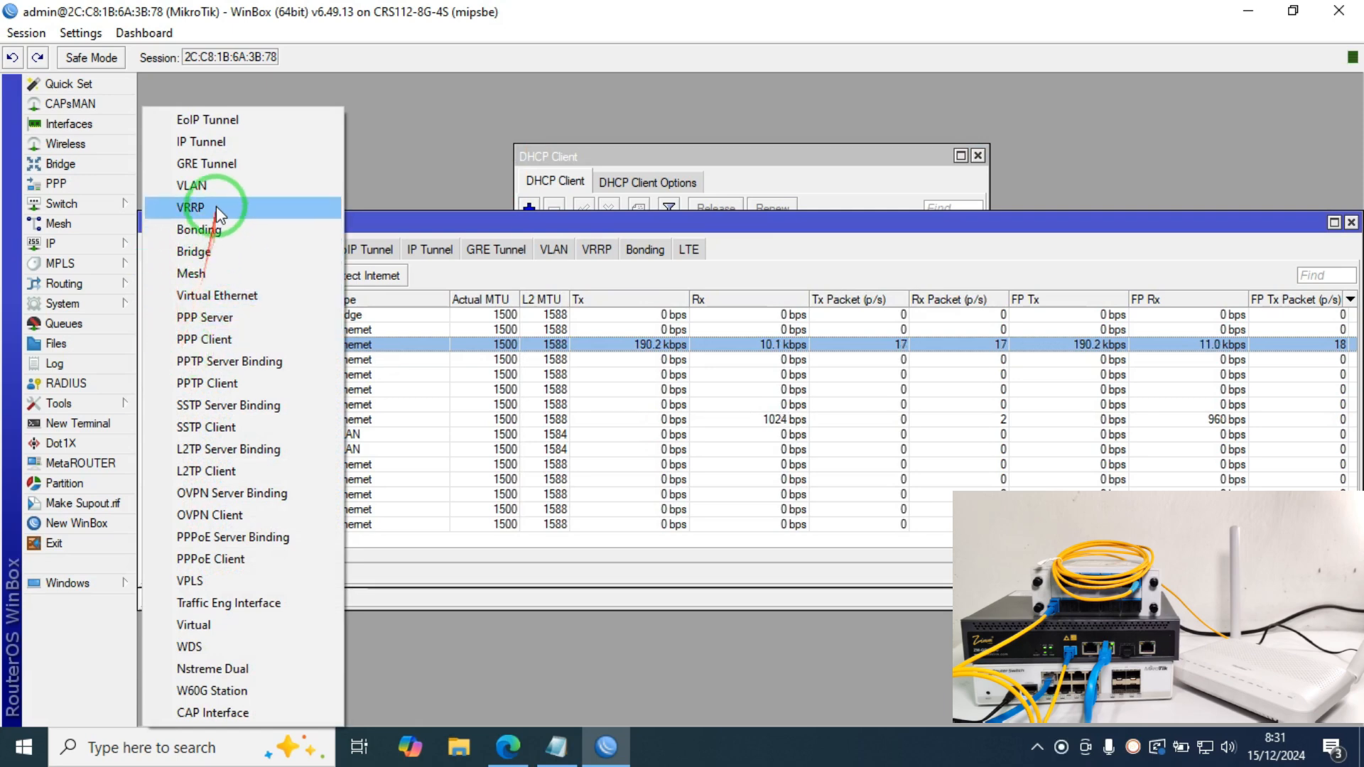
{"action": "left_click", "coordinate": [206, 186]}
{"action": "left_click", "coordinate": [648, 242]}
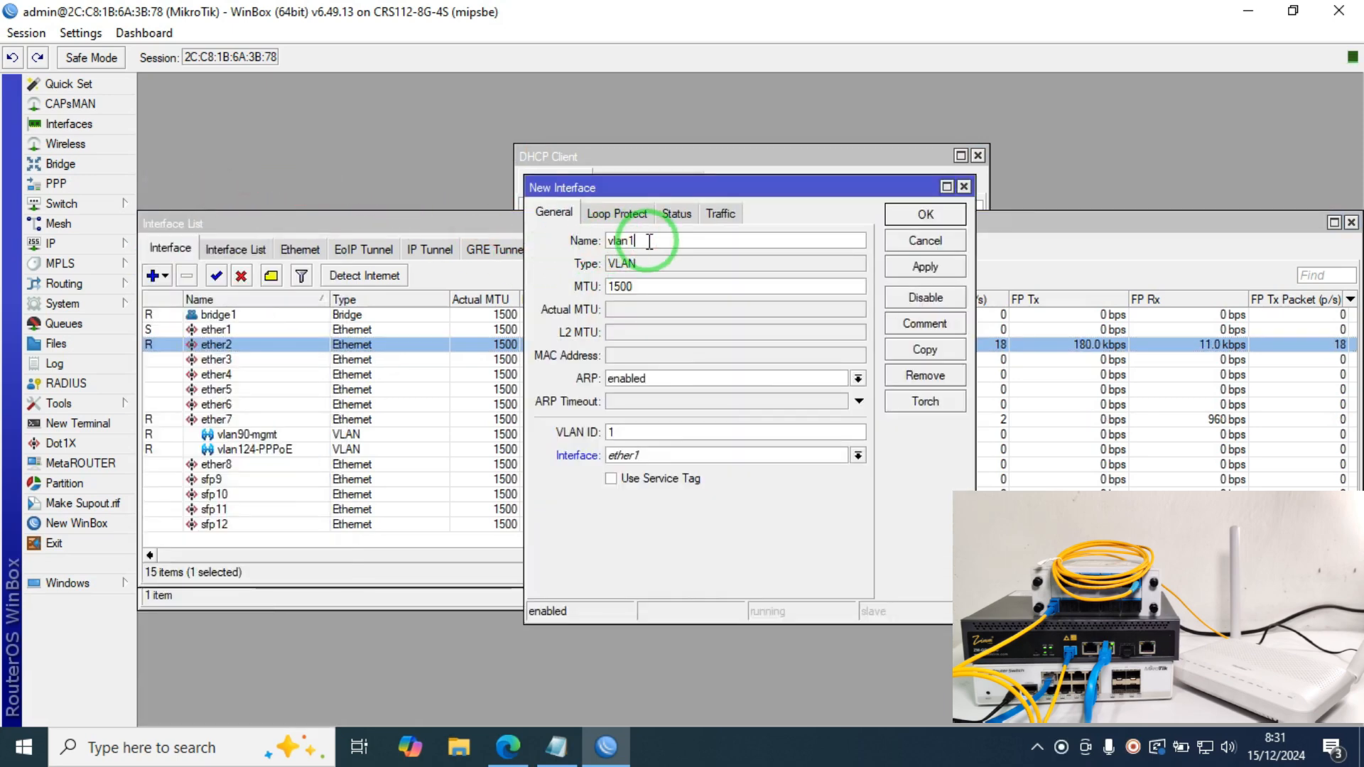
{"action": "double_click", "coordinate": [625, 432]}
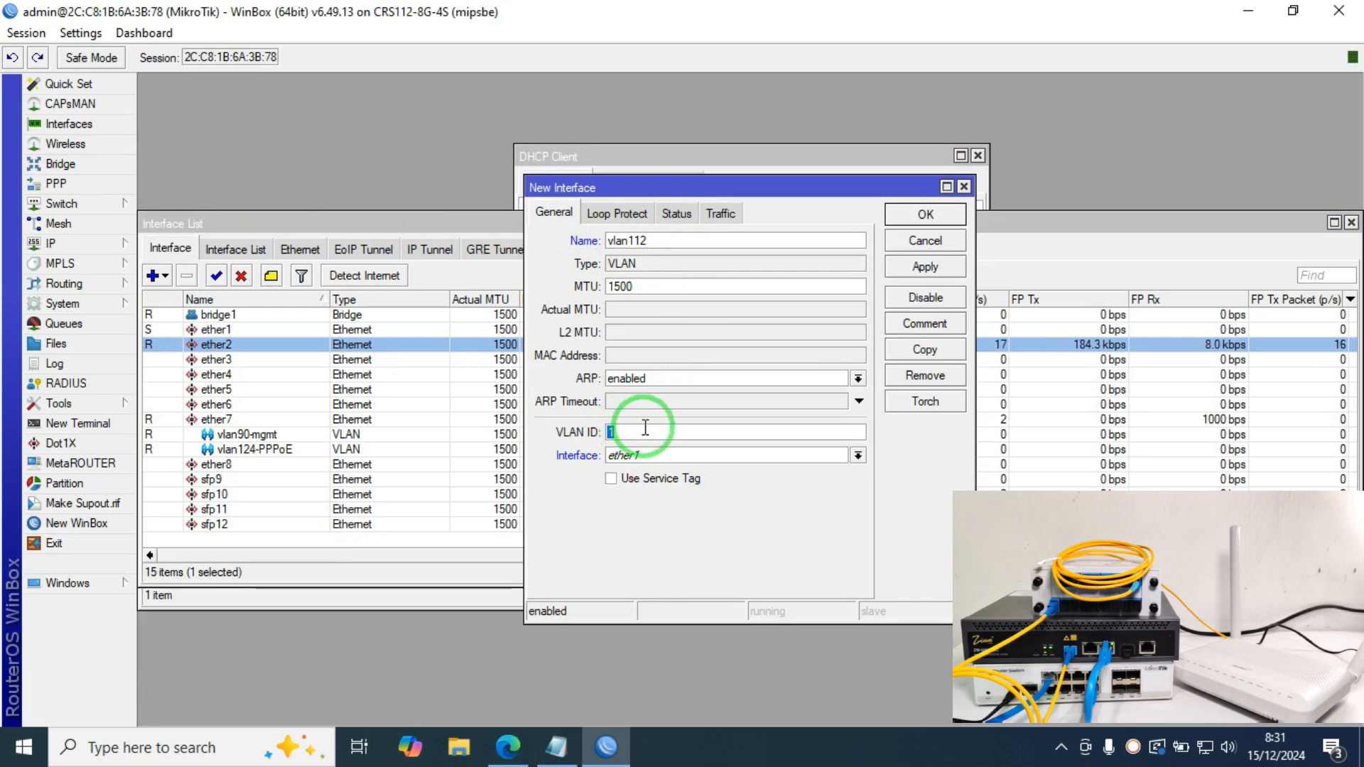
{"action": "type", "text": "112"}
{"action": "left_click", "coordinate": [672, 455]}
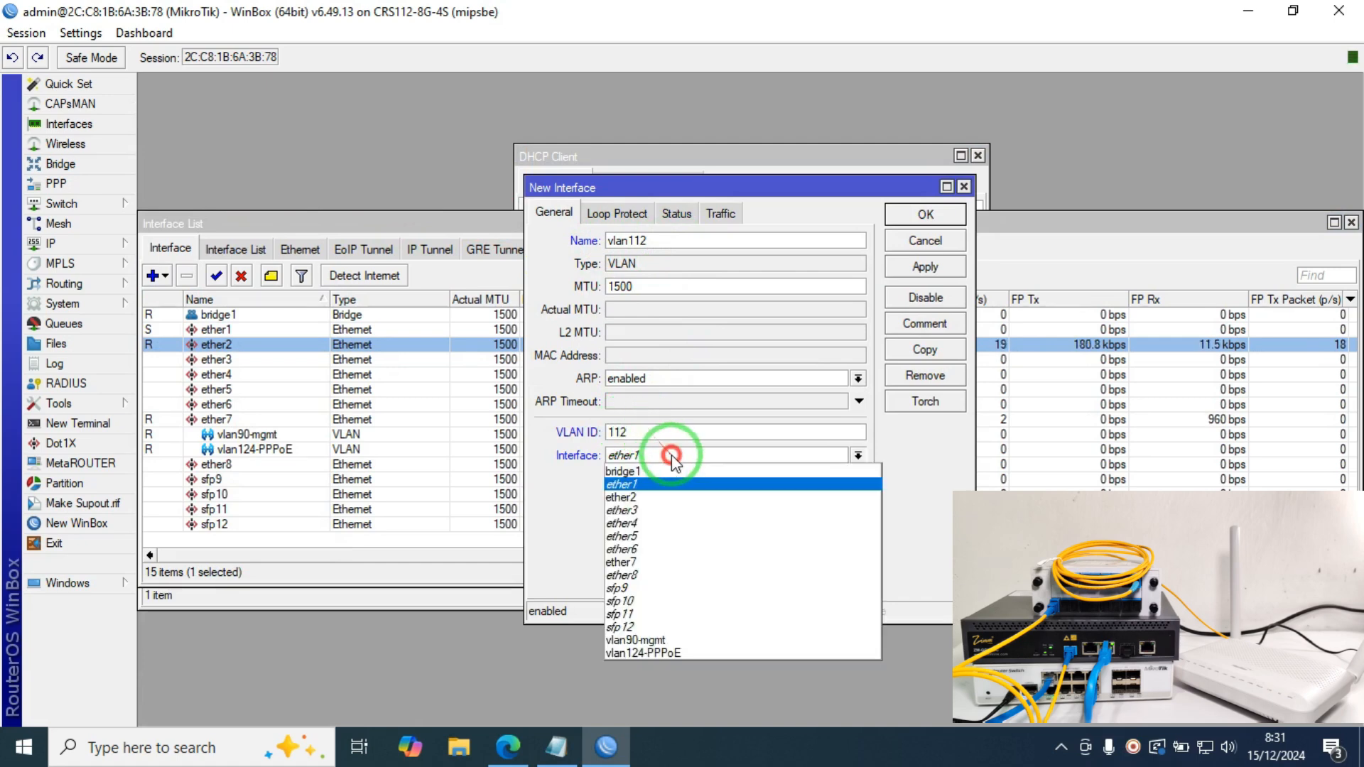
{"action": "left_click", "coordinate": [665, 562]}
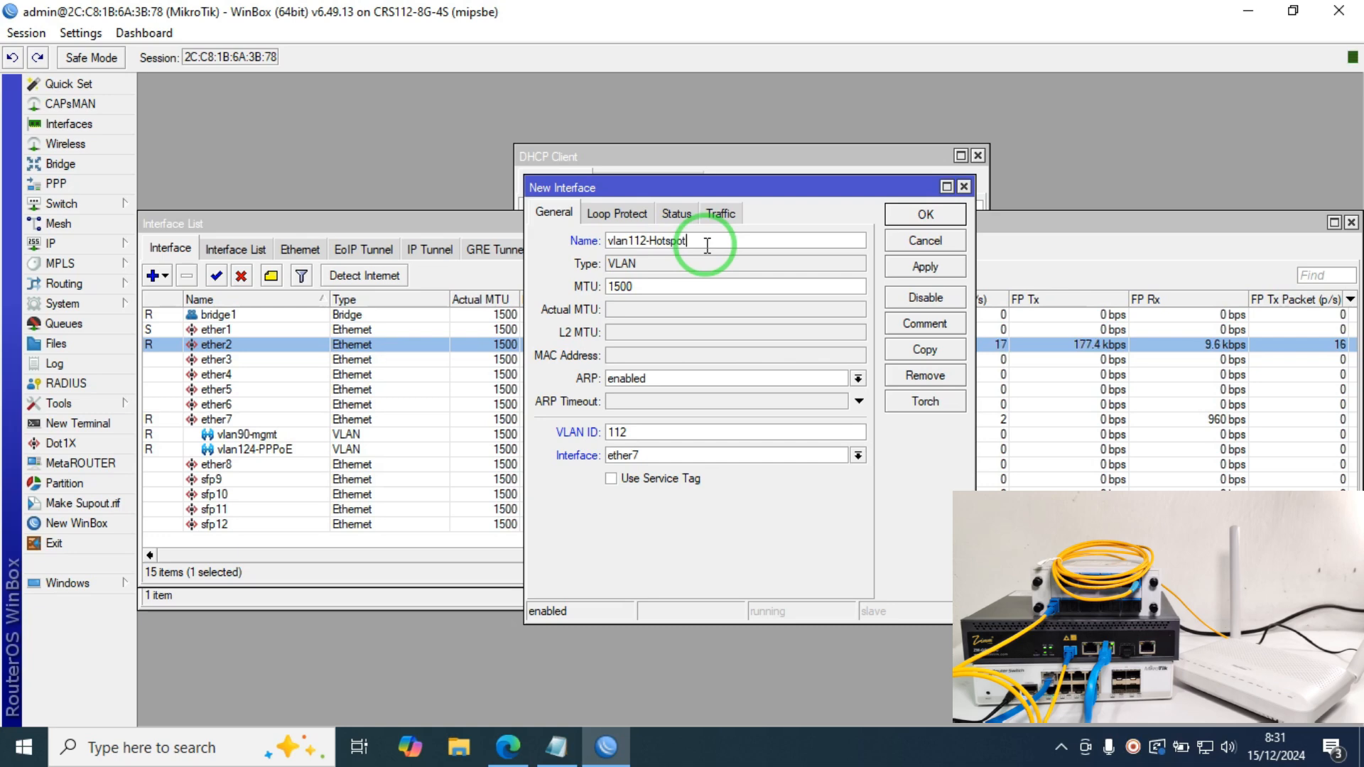
{"action": "left_click", "coordinate": [925, 214]}
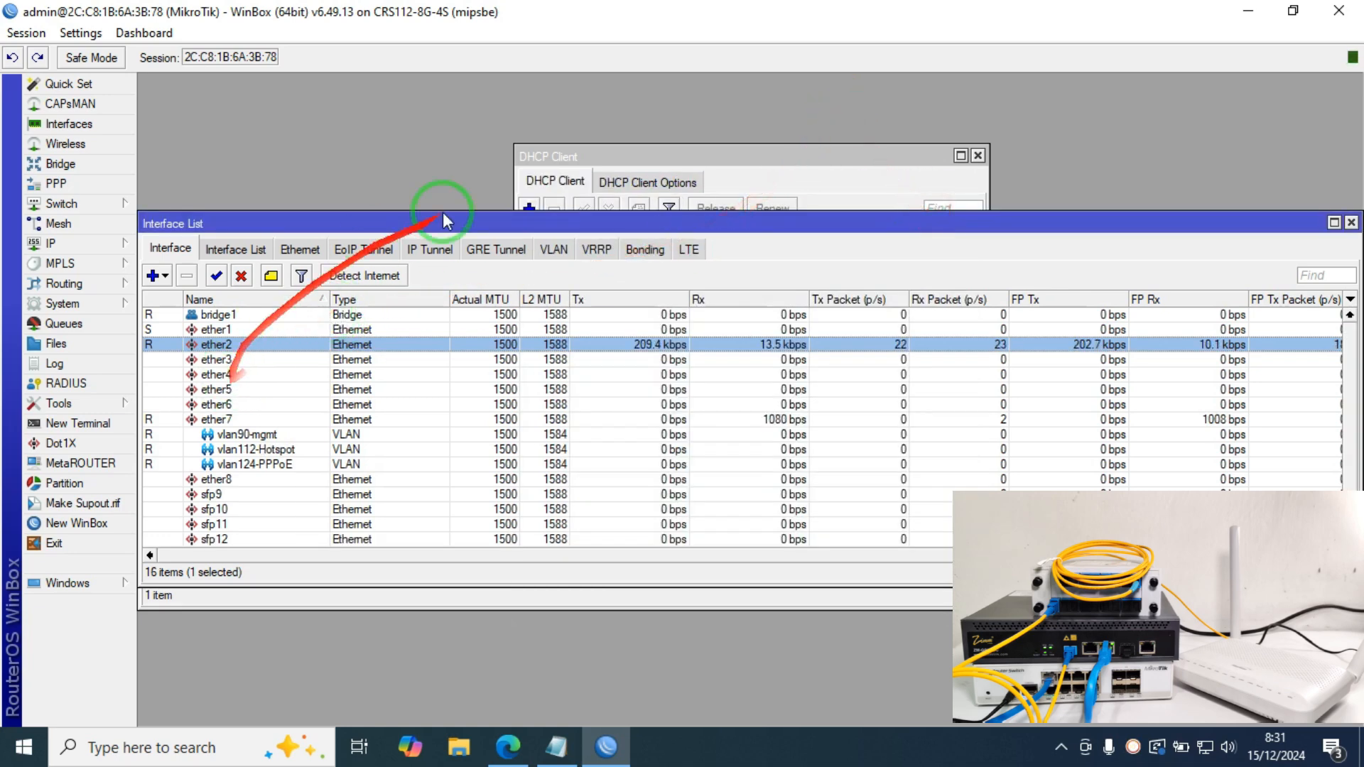
Step: In Edge, load the OLT page at 192.168.8.200 in a new tab, then return to WinBox's DHCP Client window
{"action": "left_click", "coordinate": [521, 747]}
{"action": "left_click", "coordinate": [347, 17]}
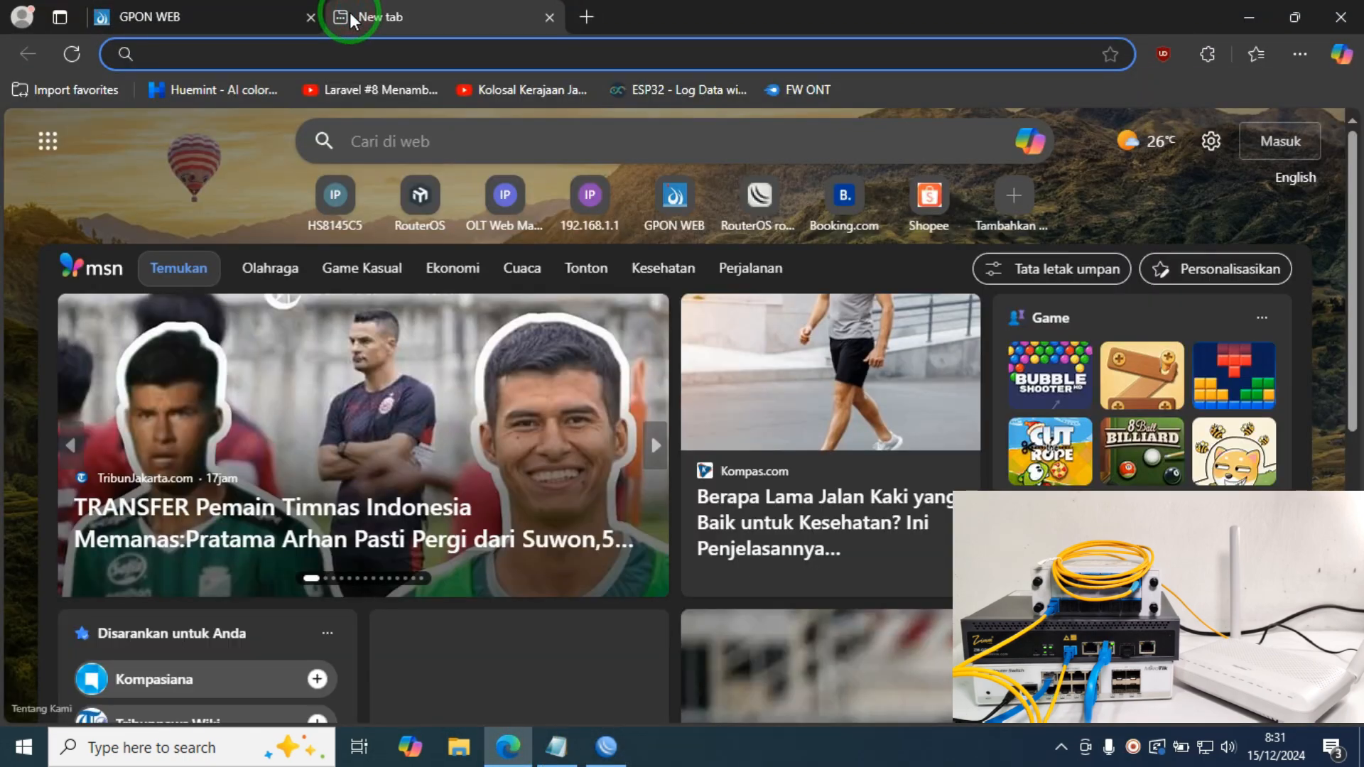
{"action": "type", "text": "192.168."}
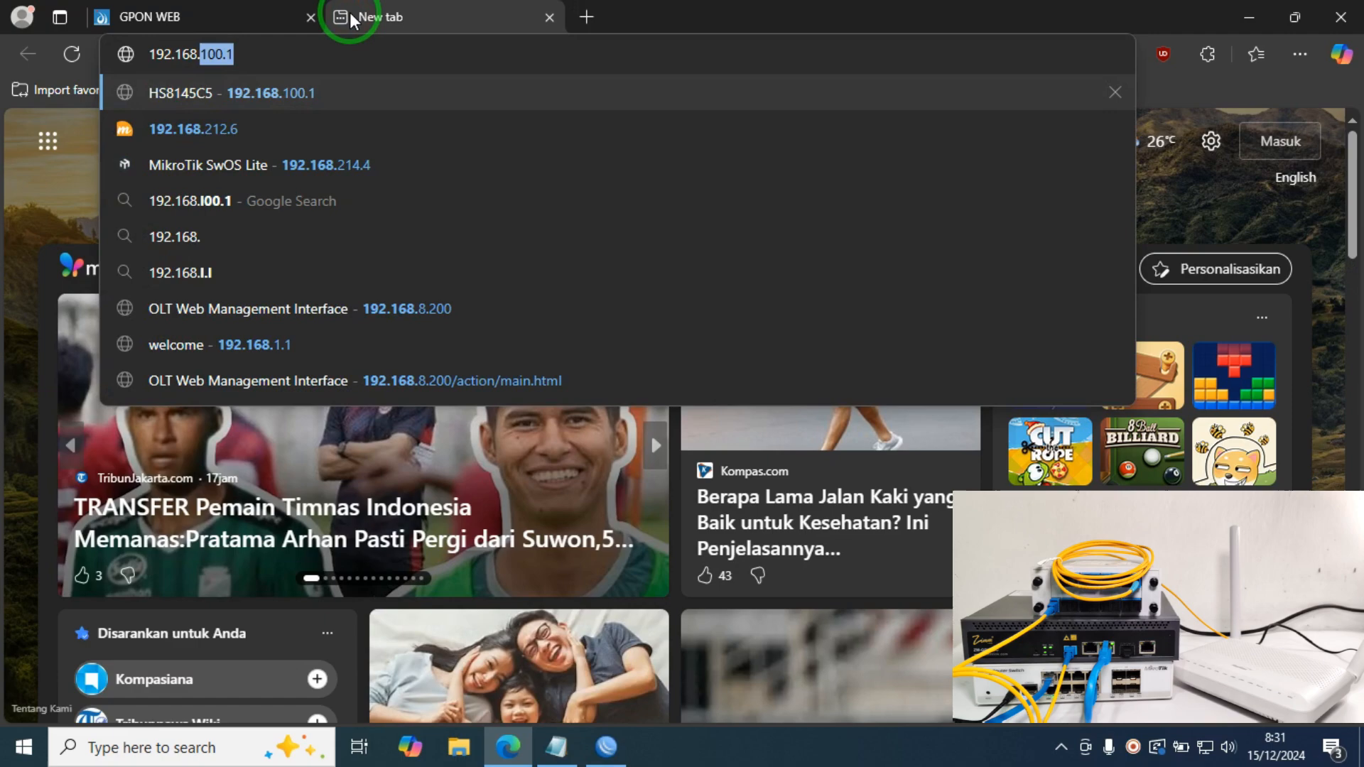
{"action": "type", "text": "8.1"}
{"action": "key", "text": "Return"}
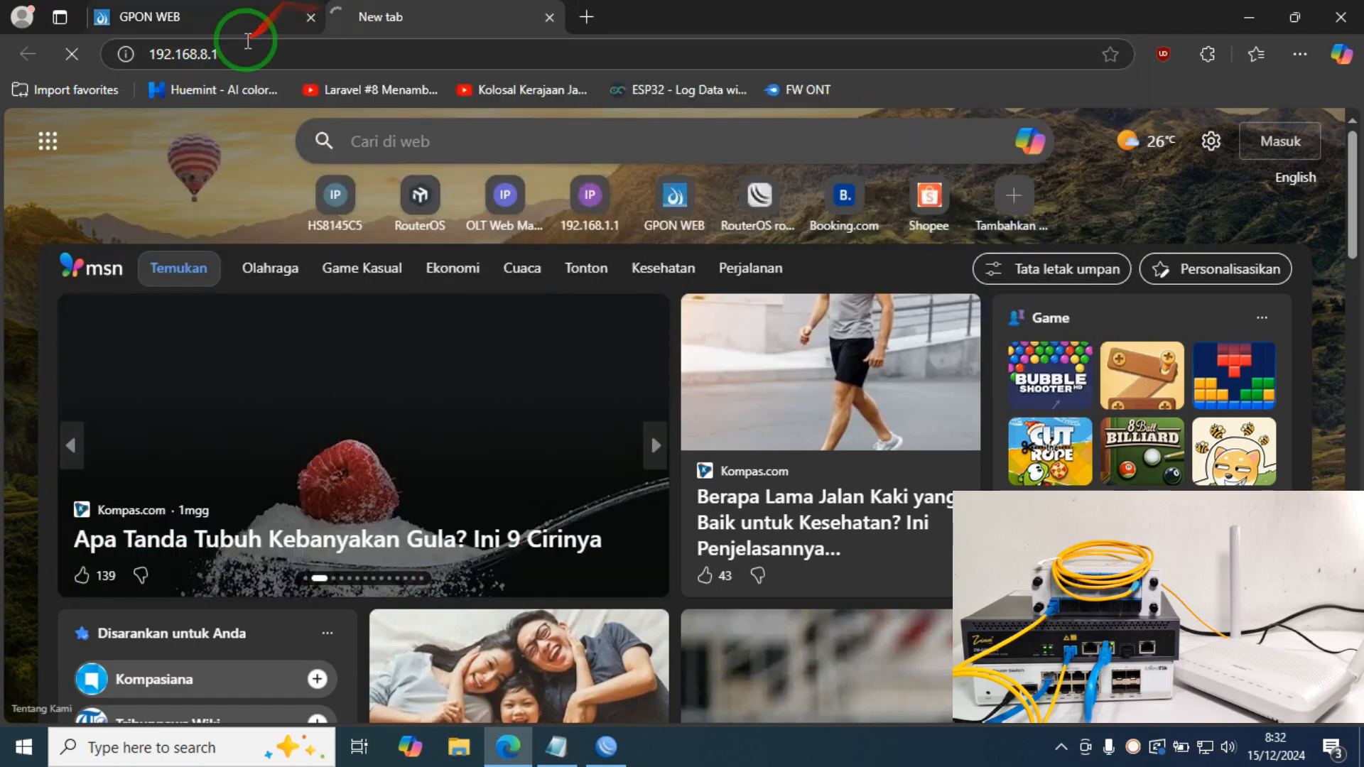
{"action": "left_click", "coordinate": [268, 54]}
{"action": "type", "text": "200"}
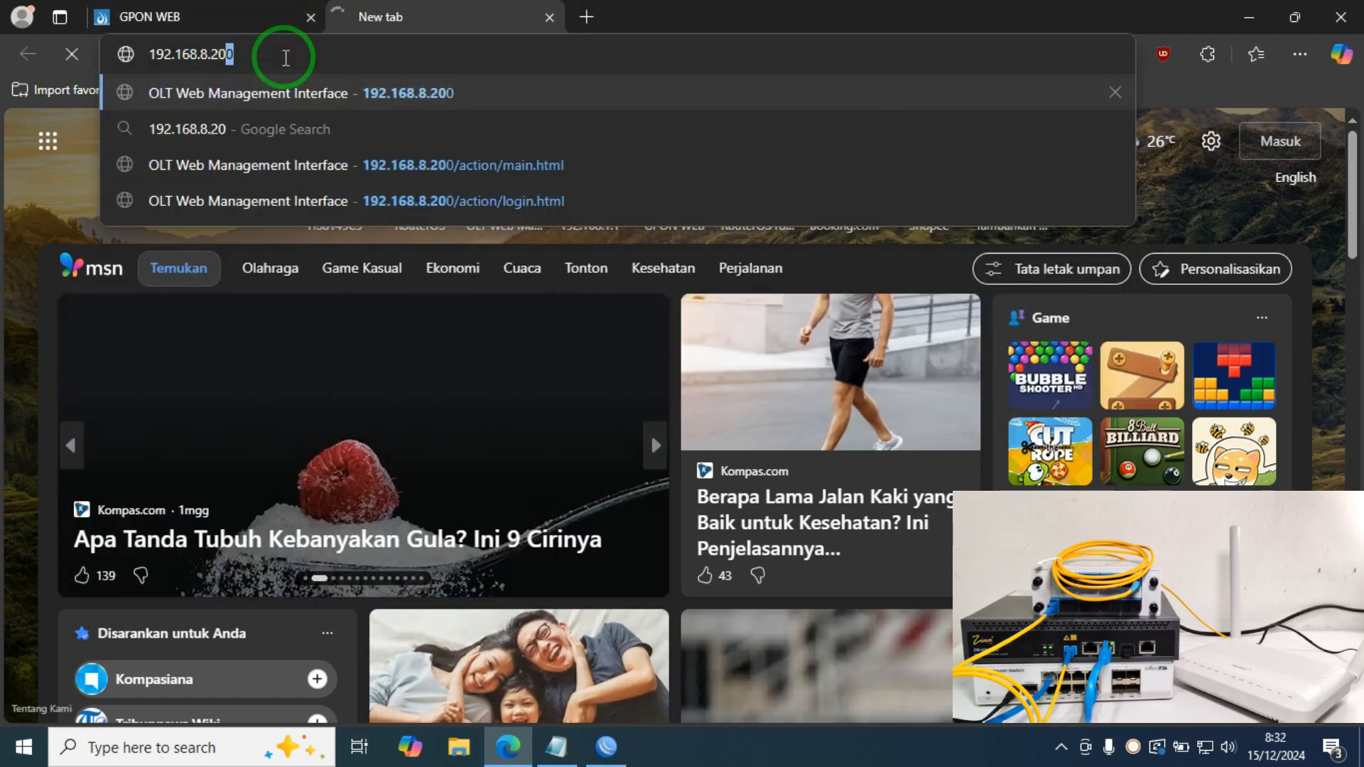
{"action": "key", "text": "Return"}
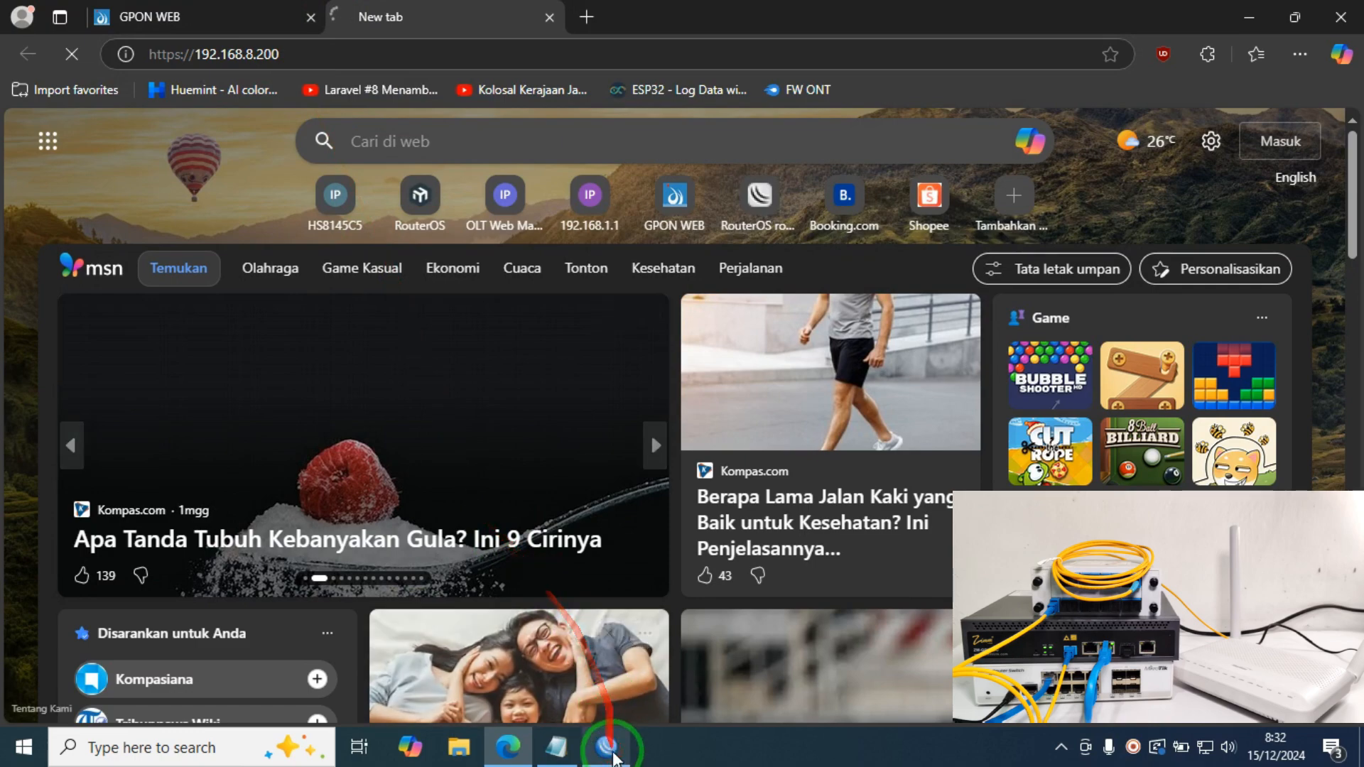
{"action": "left_click", "coordinate": [606, 747]}
{"action": "left_click", "coordinate": [636, 211]}
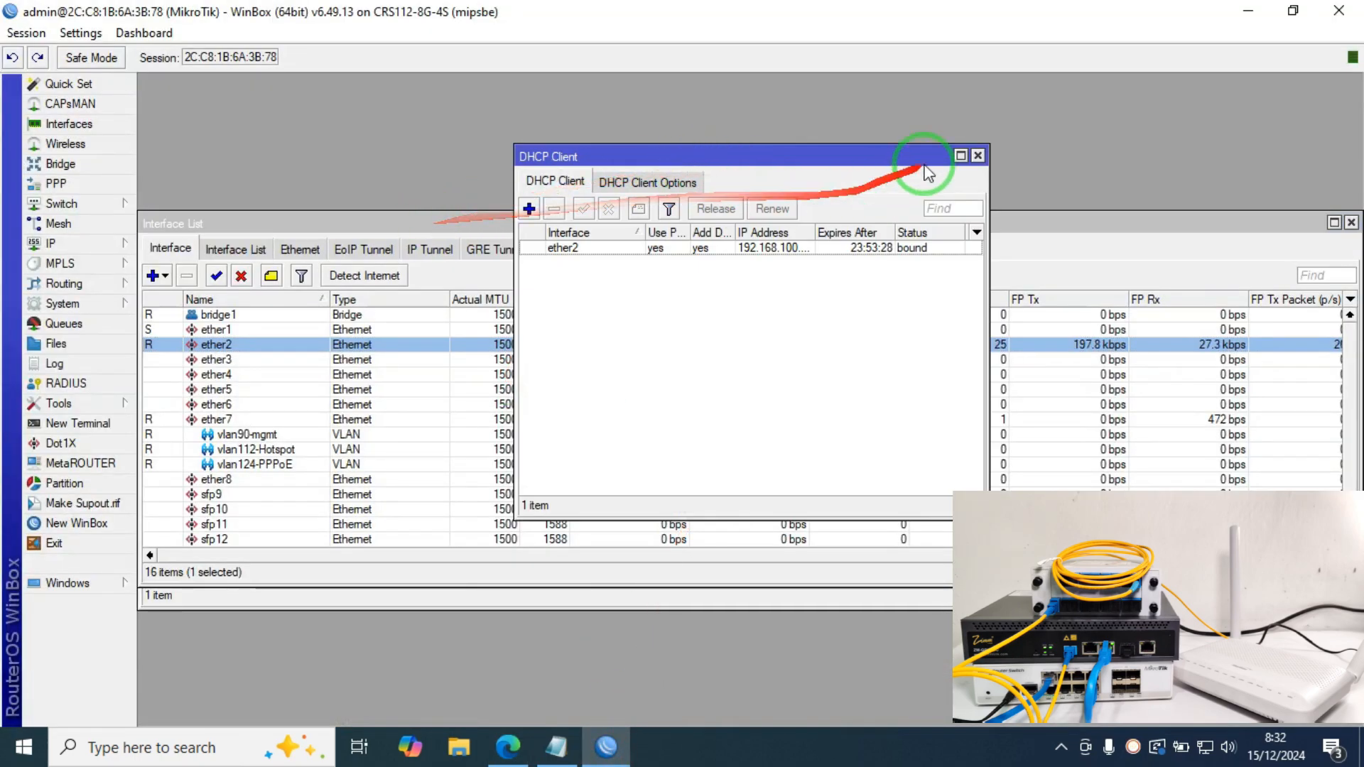
Step: Add IP address 192.168.8.1/24 on interface ether7 in the Address List
{"action": "left_click", "coordinate": [977, 155]}
{"action": "left_click", "coordinate": [81, 246]}
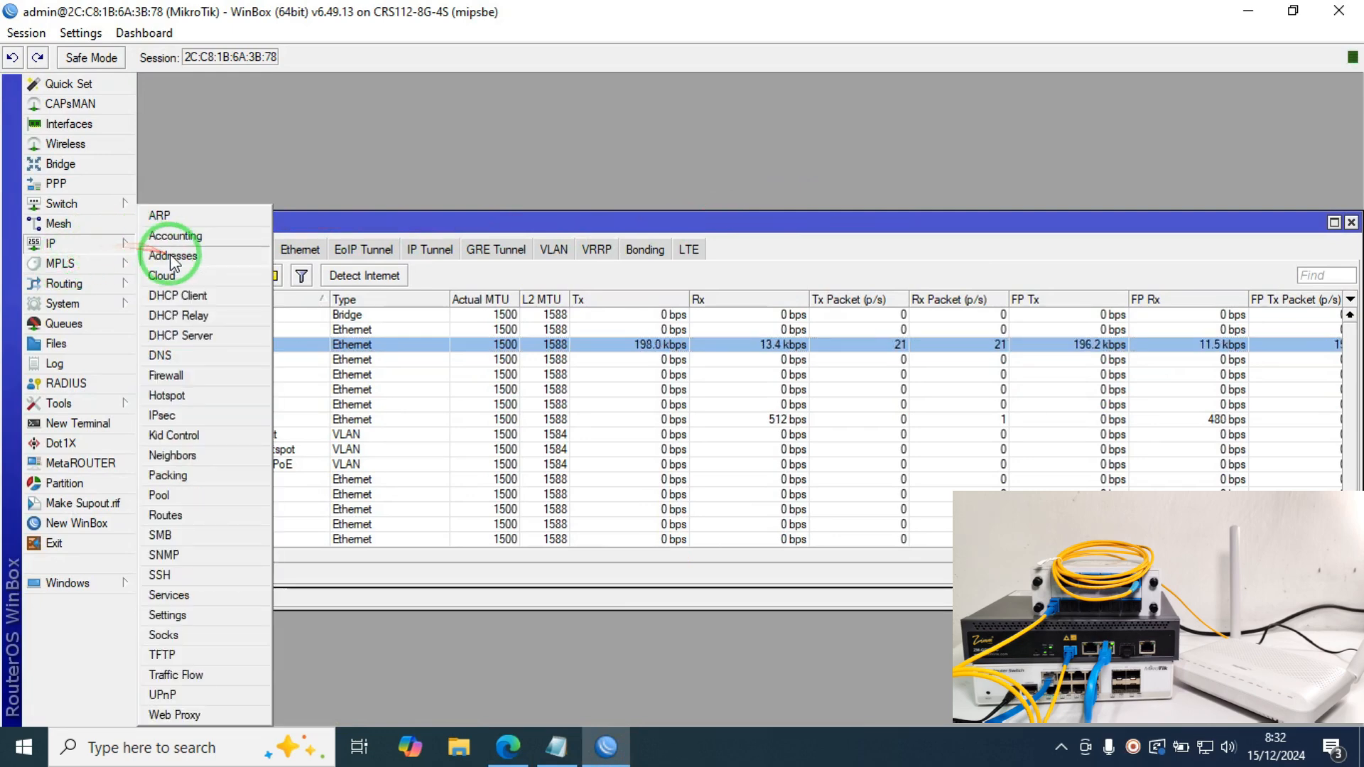
{"action": "left_click", "coordinate": [173, 256]}
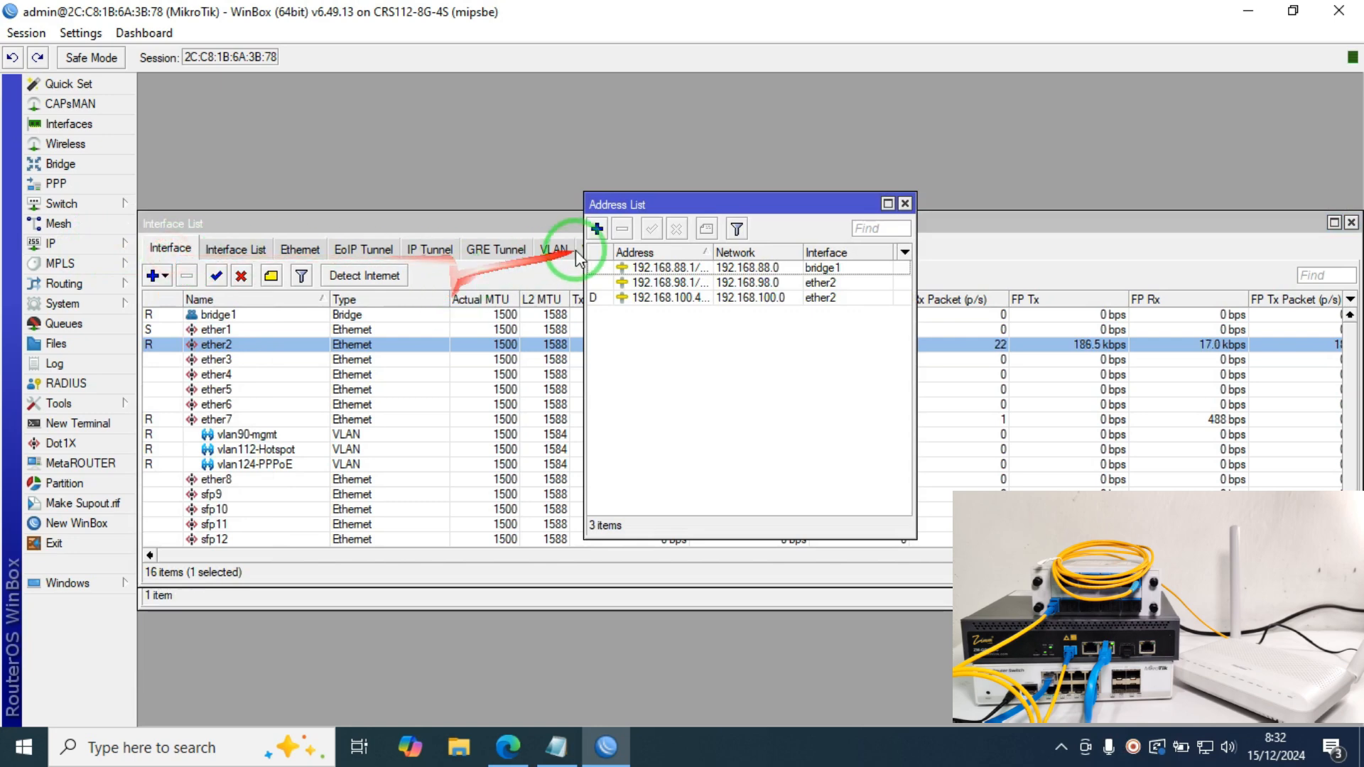
{"action": "left_click", "coordinate": [597, 229]}
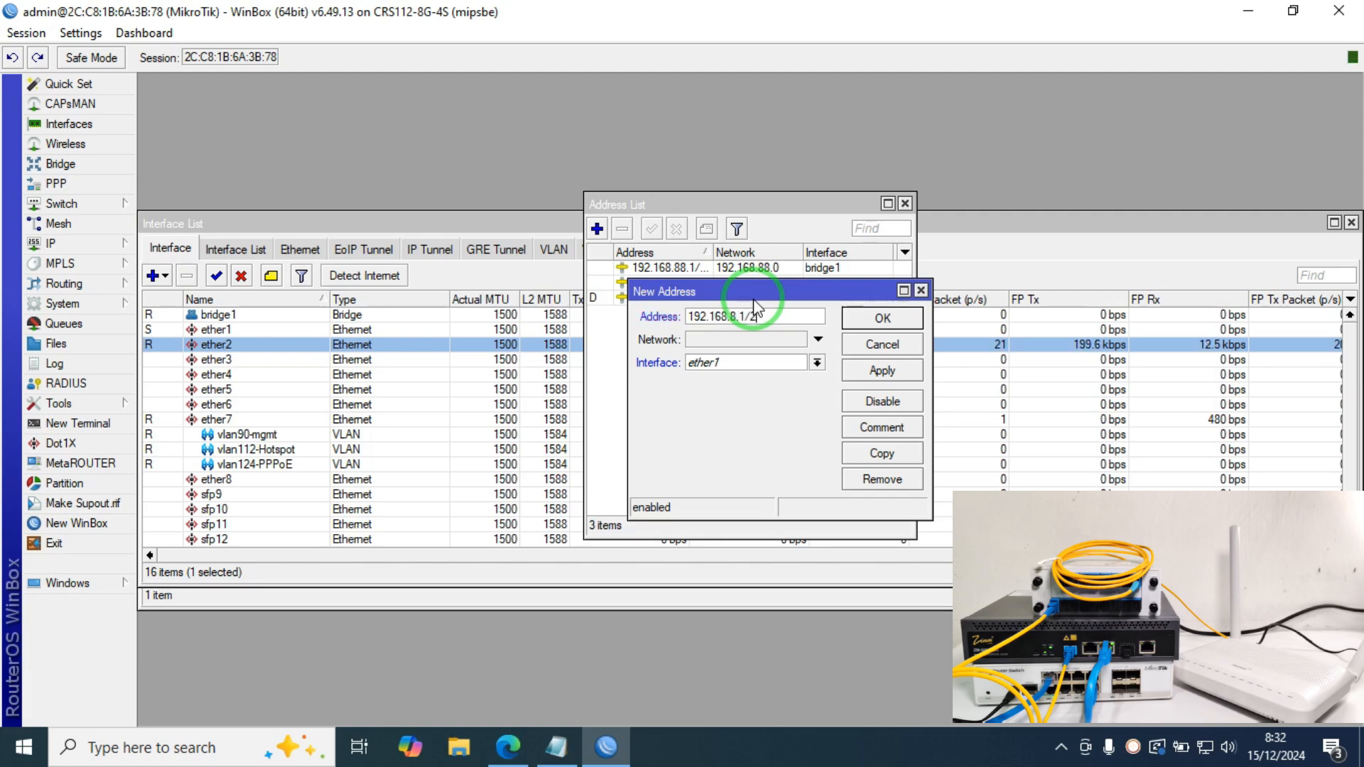
{"action": "left_click", "coordinate": [817, 363]}
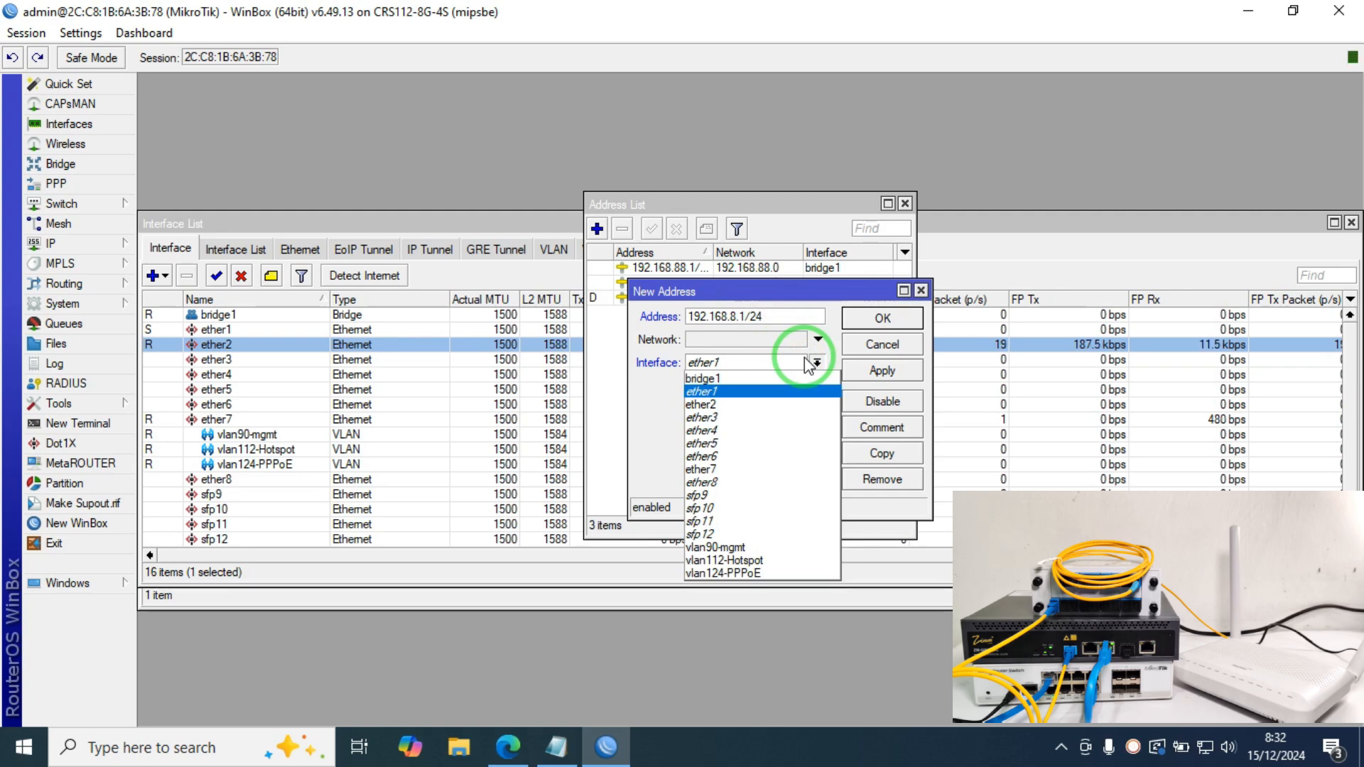
{"action": "left_click", "coordinate": [760, 469]}
{"action": "left_click", "coordinate": [865, 370]}
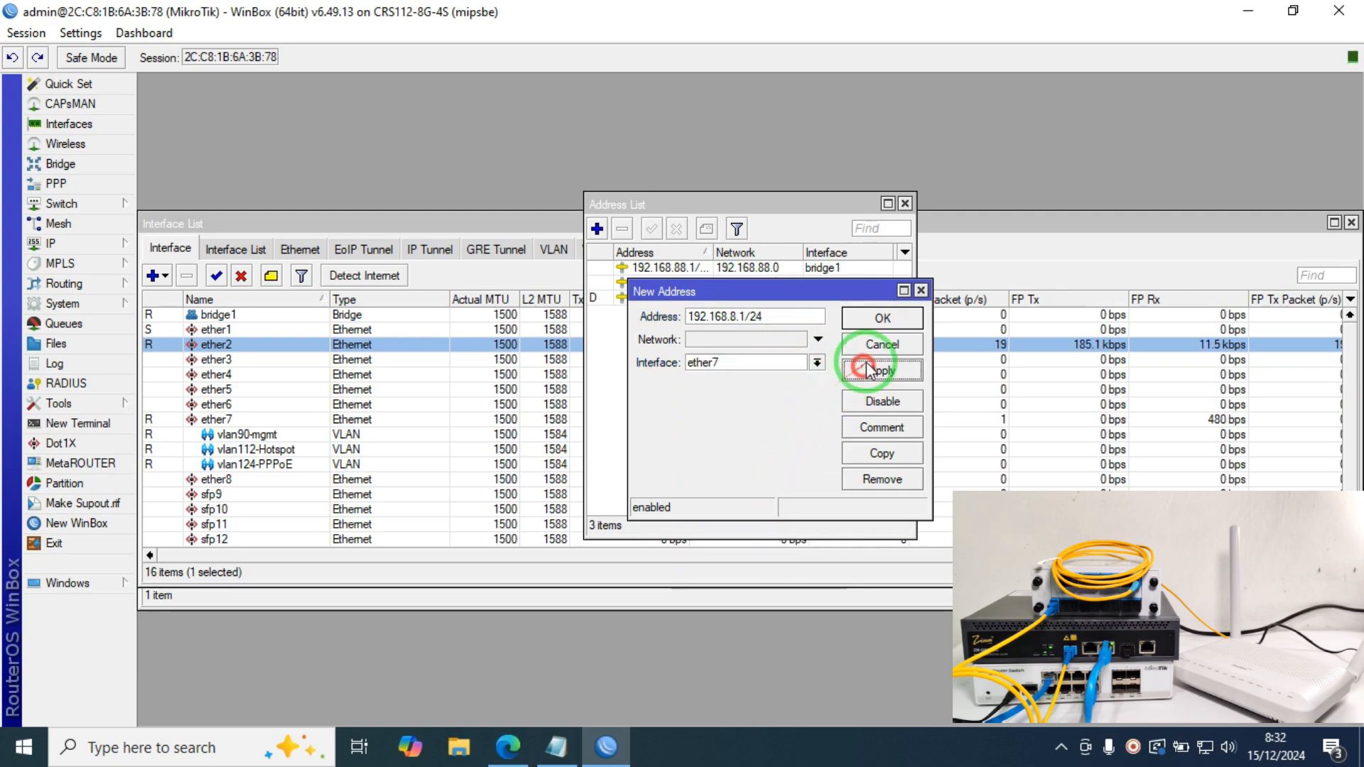
{"action": "left_click", "coordinate": [883, 317]}
{"action": "left_click", "coordinate": [100, 421]}
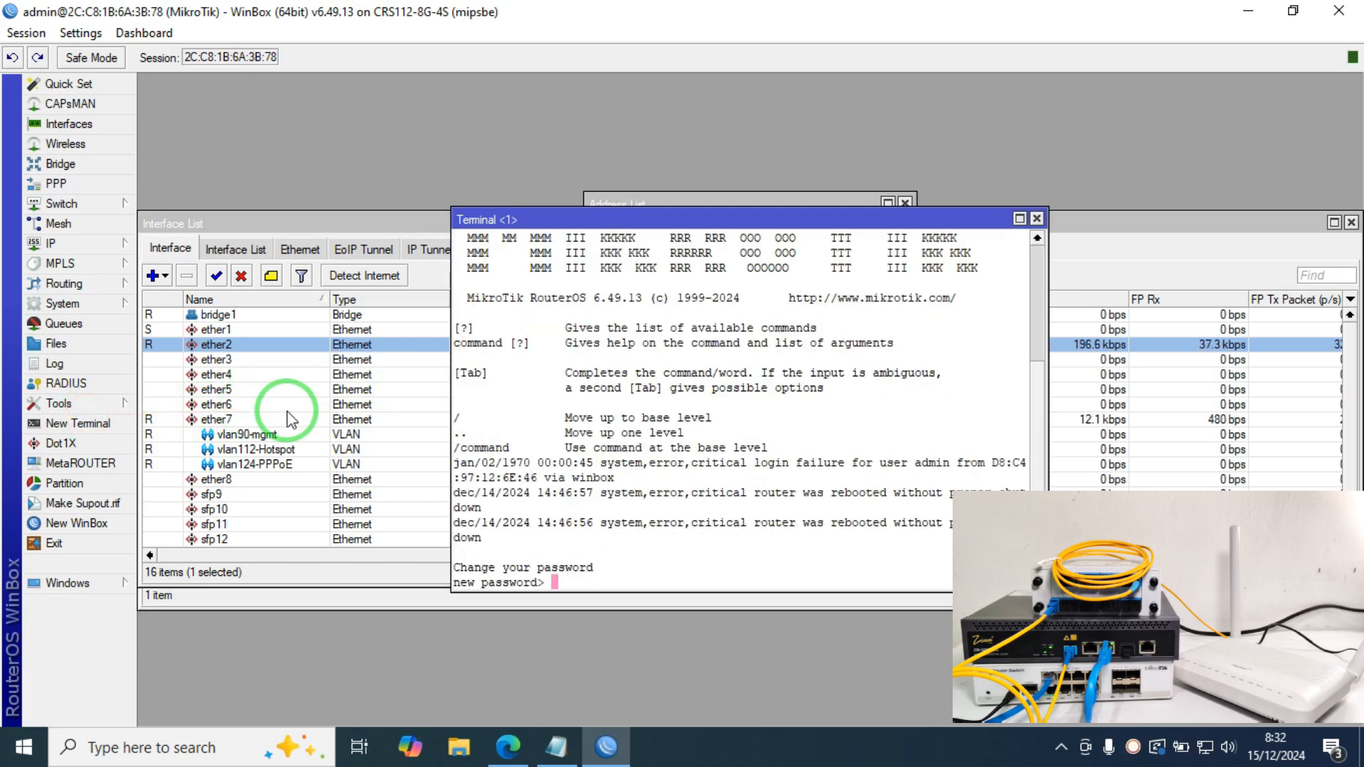
Step: Skip the terminal password prompt and ping 192.168.8.200 from the router, then close the terminal
{"action": "key", "text": "Return"}
{"action": "type", "text": "ping 192.168"}
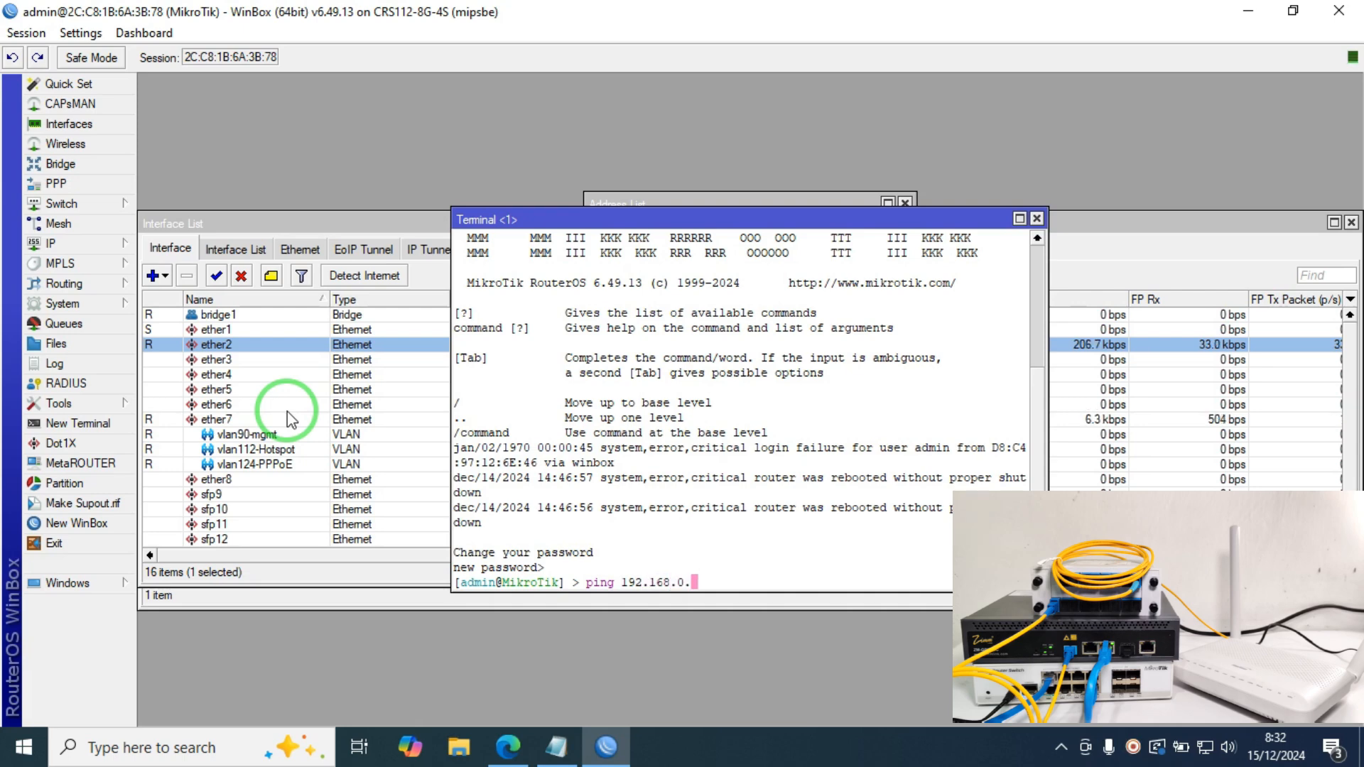
{"action": "type", "text": ".8.200"}
{"action": "key", "text": "Return"}
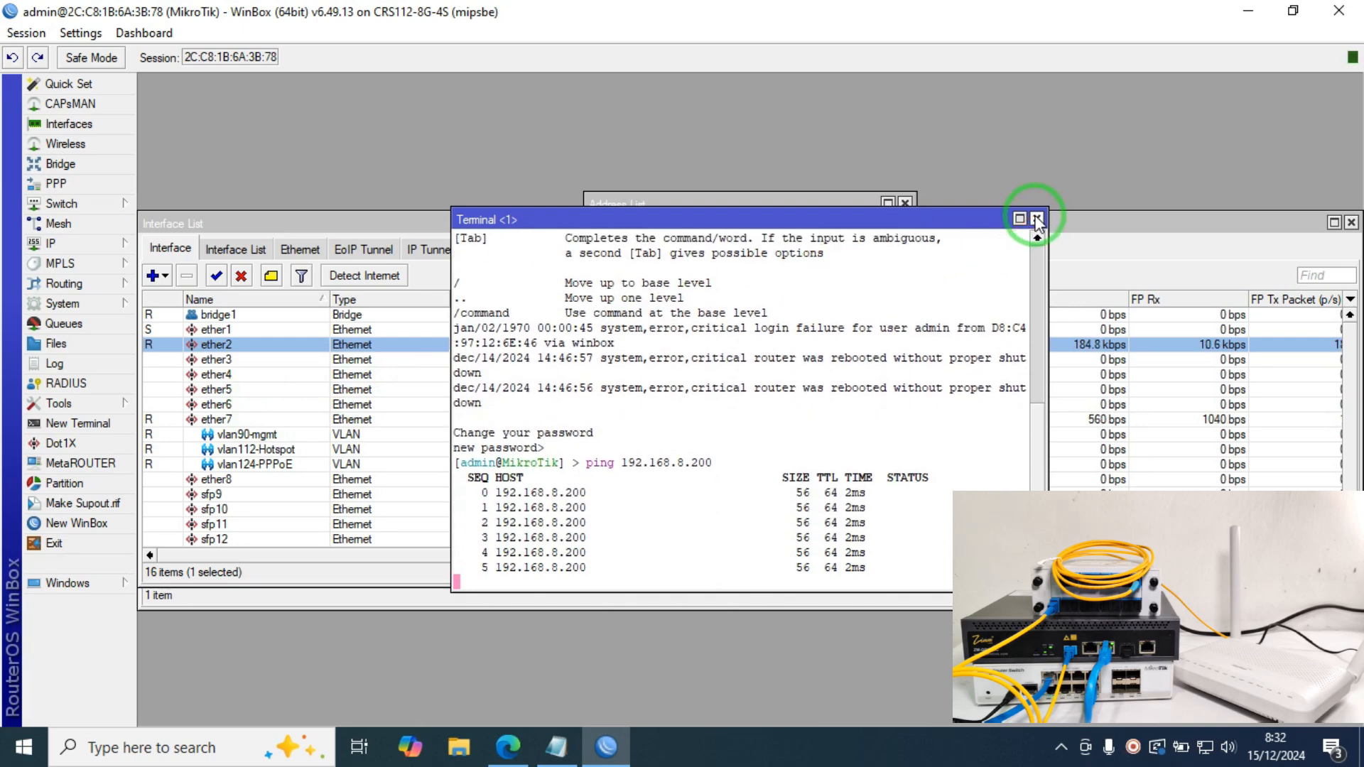
{"action": "left_click", "coordinate": [1038, 220]}
Step: Close the Address List and open the OLT page at 192.168.8.200 in a new Edge tab
{"action": "left_click", "coordinate": [902, 203]}
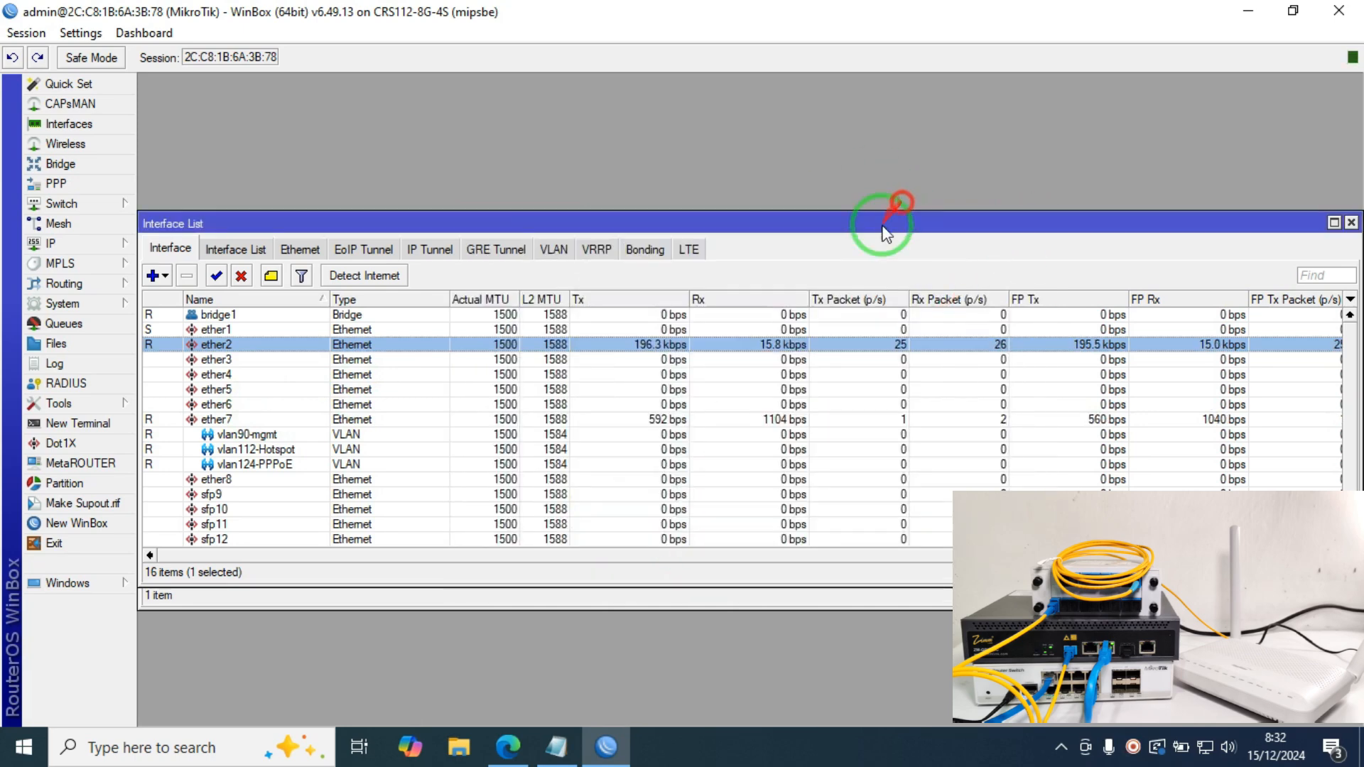
{"action": "left_click", "coordinate": [508, 746]}
{"action": "left_click", "coordinate": [584, 17]}
{"action": "left_click", "coordinate": [474, 53]}
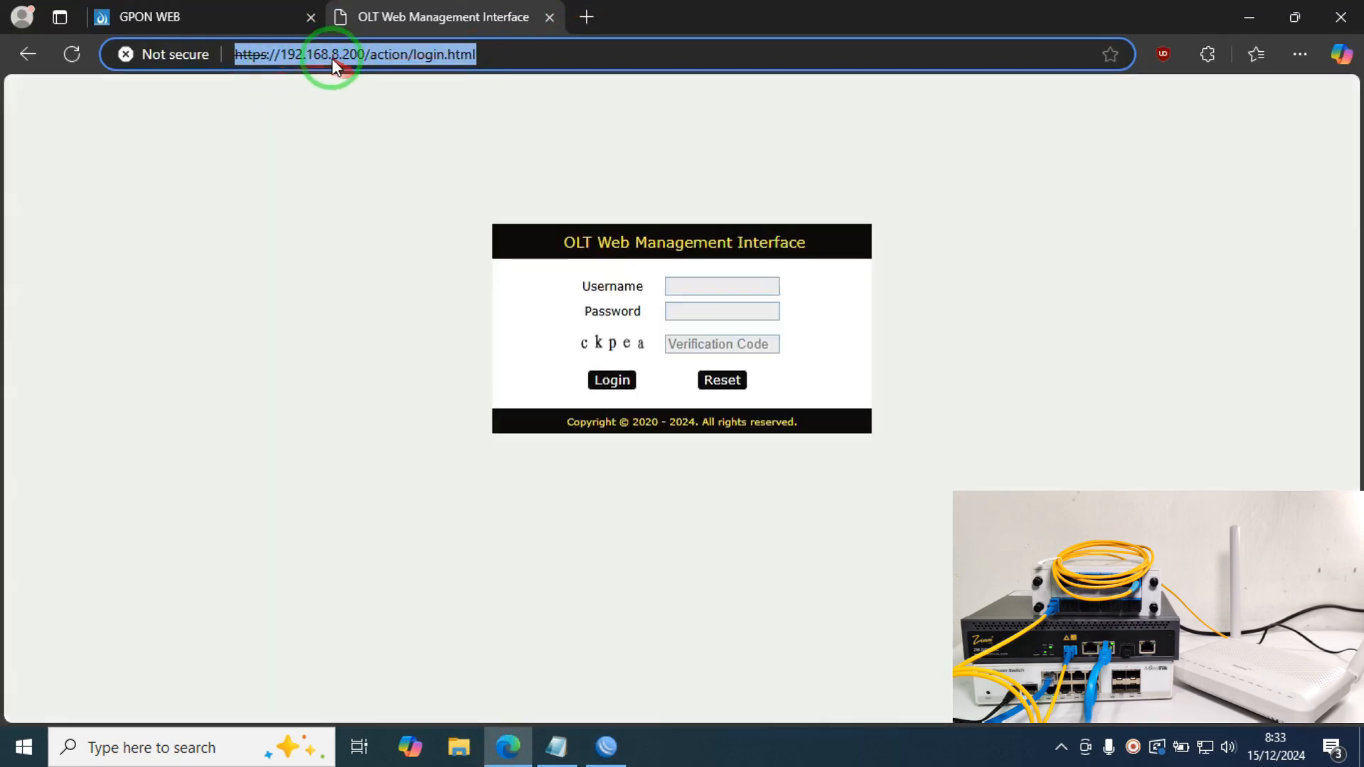
{"action": "left_click", "coordinate": [262, 58]}
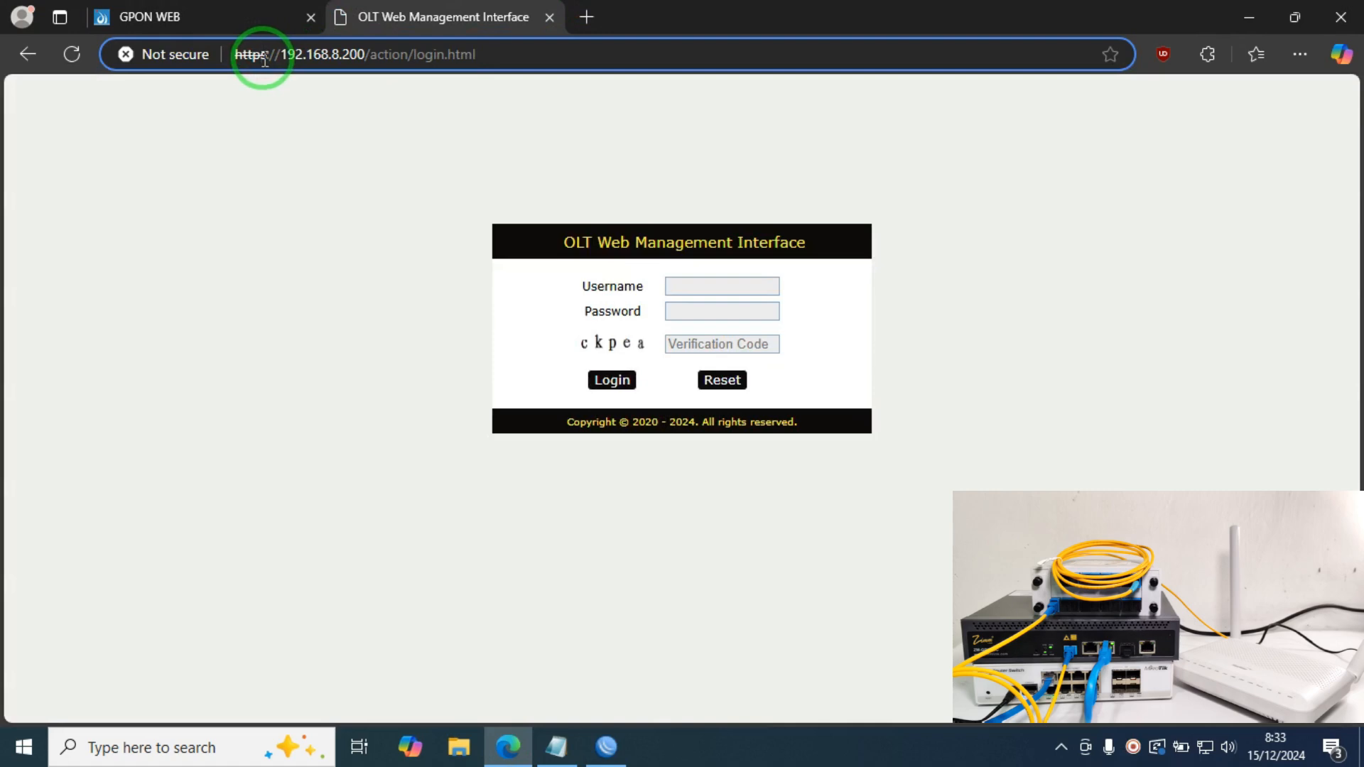
{"action": "double_click", "coordinate": [336, 63]}
{"action": "triple_click", "coordinate": [337, 63]}
{"action": "left_click", "coordinate": [365, 57]}
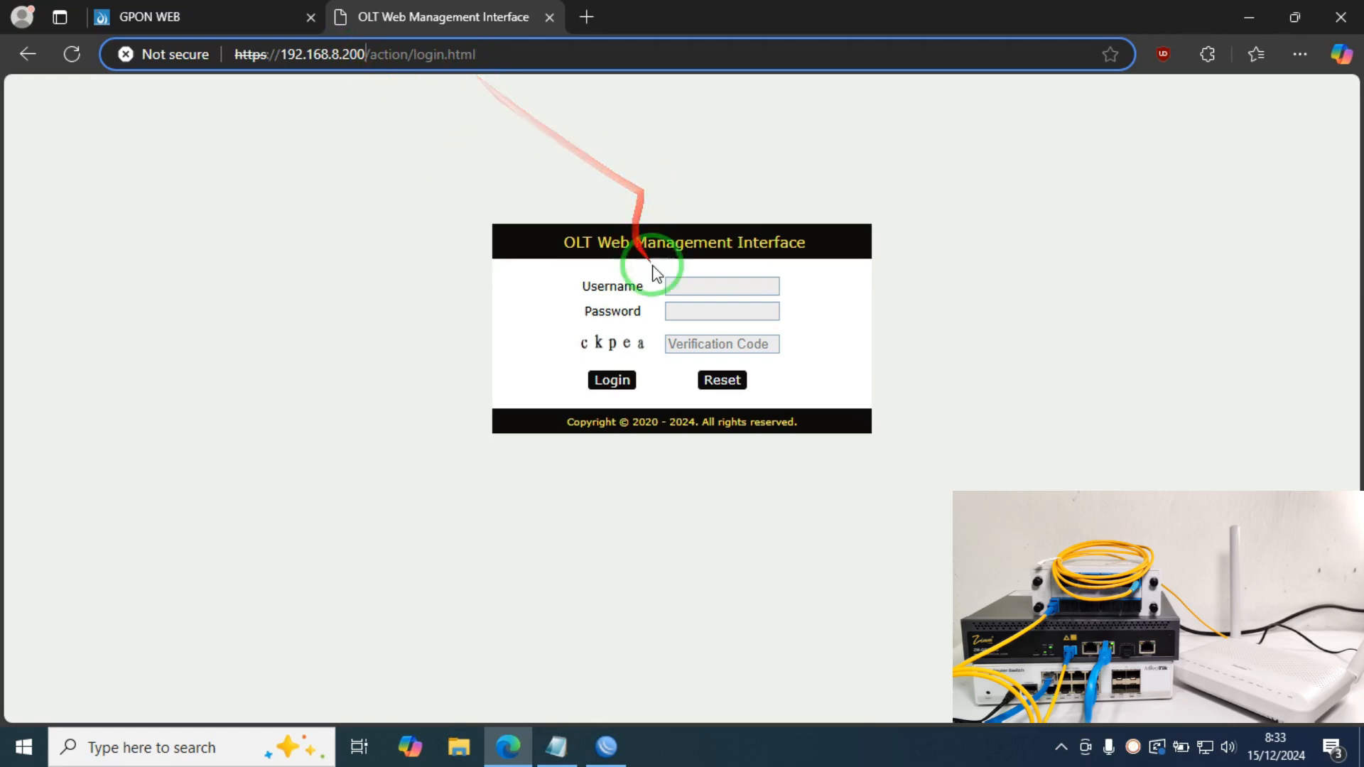
Step: Sign in to the OLT with the username, password and verification code from the notes
{"action": "left_click", "coordinate": [719, 285]}
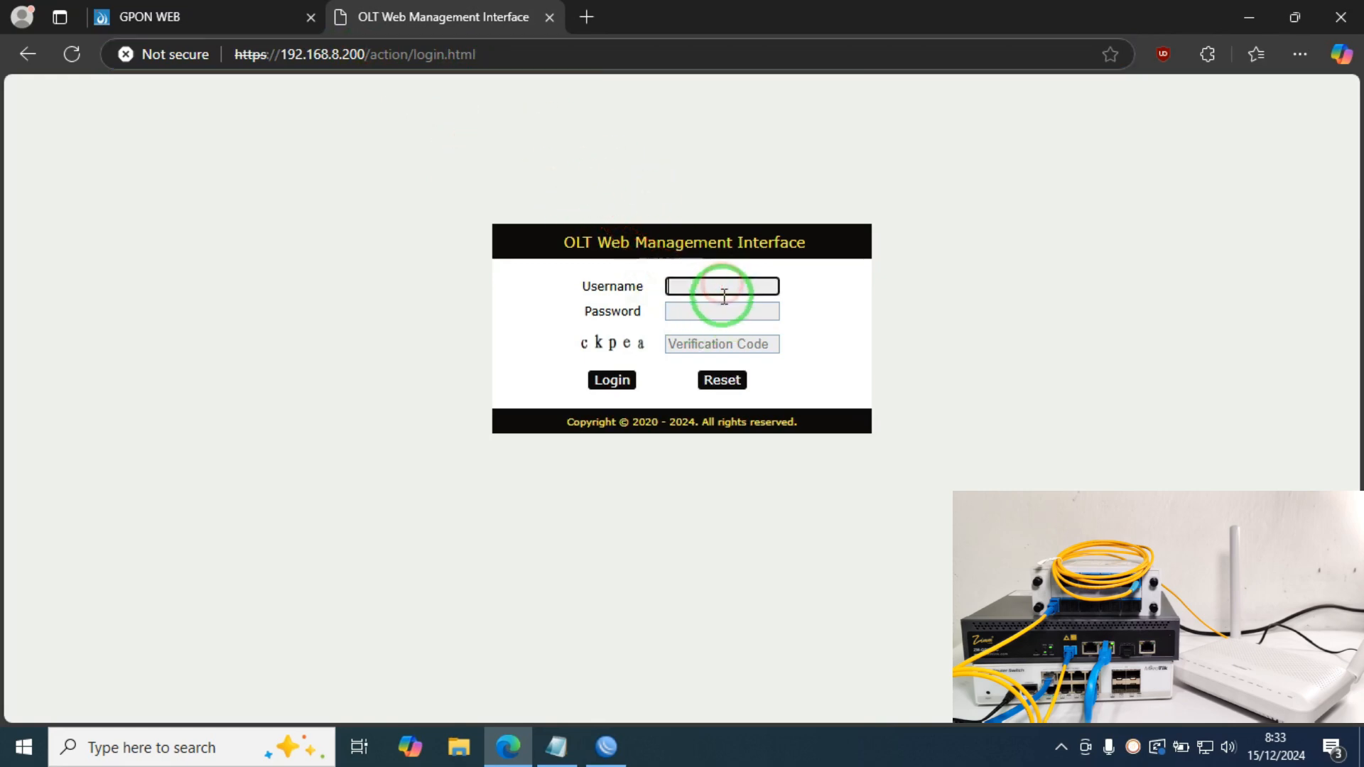
{"action": "type", "text": "admin"}
{"action": "key", "text": "Tab"}
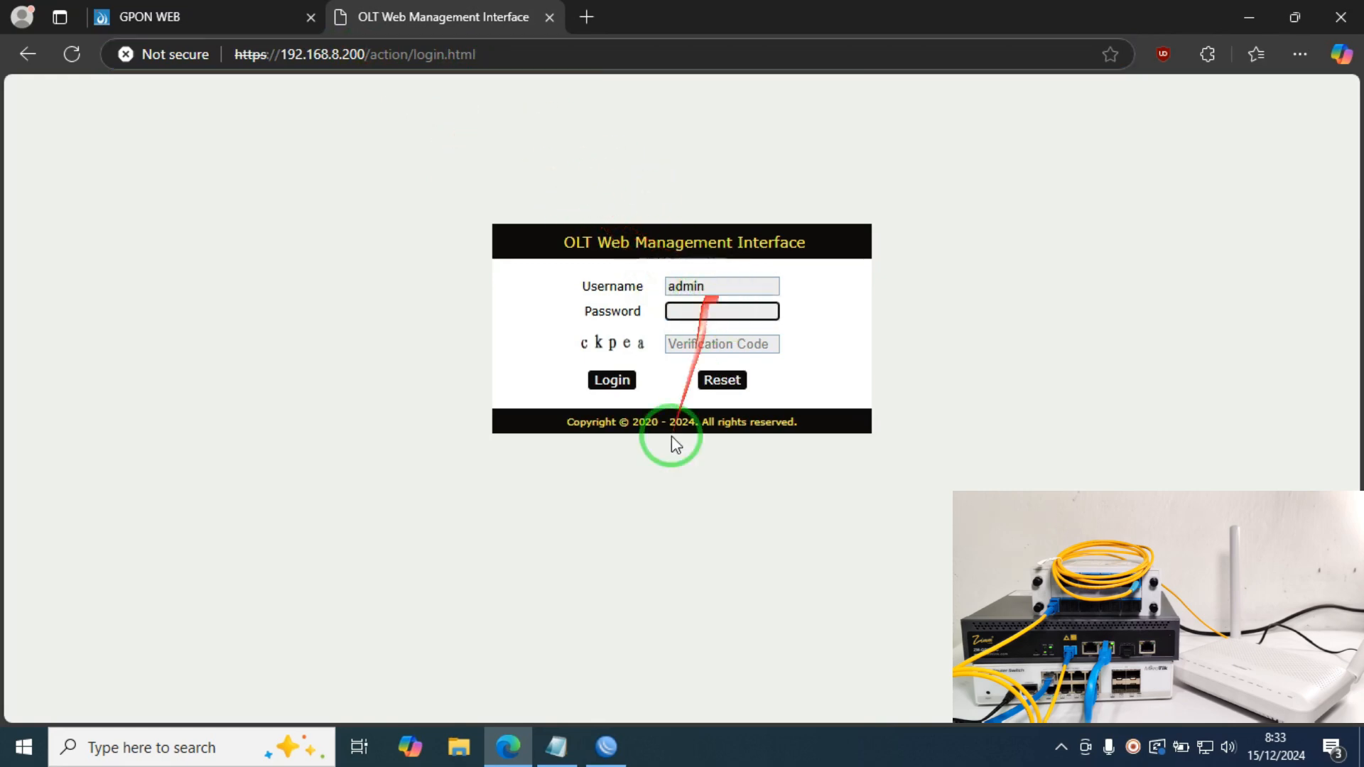
{"action": "left_click", "coordinate": [557, 747]}
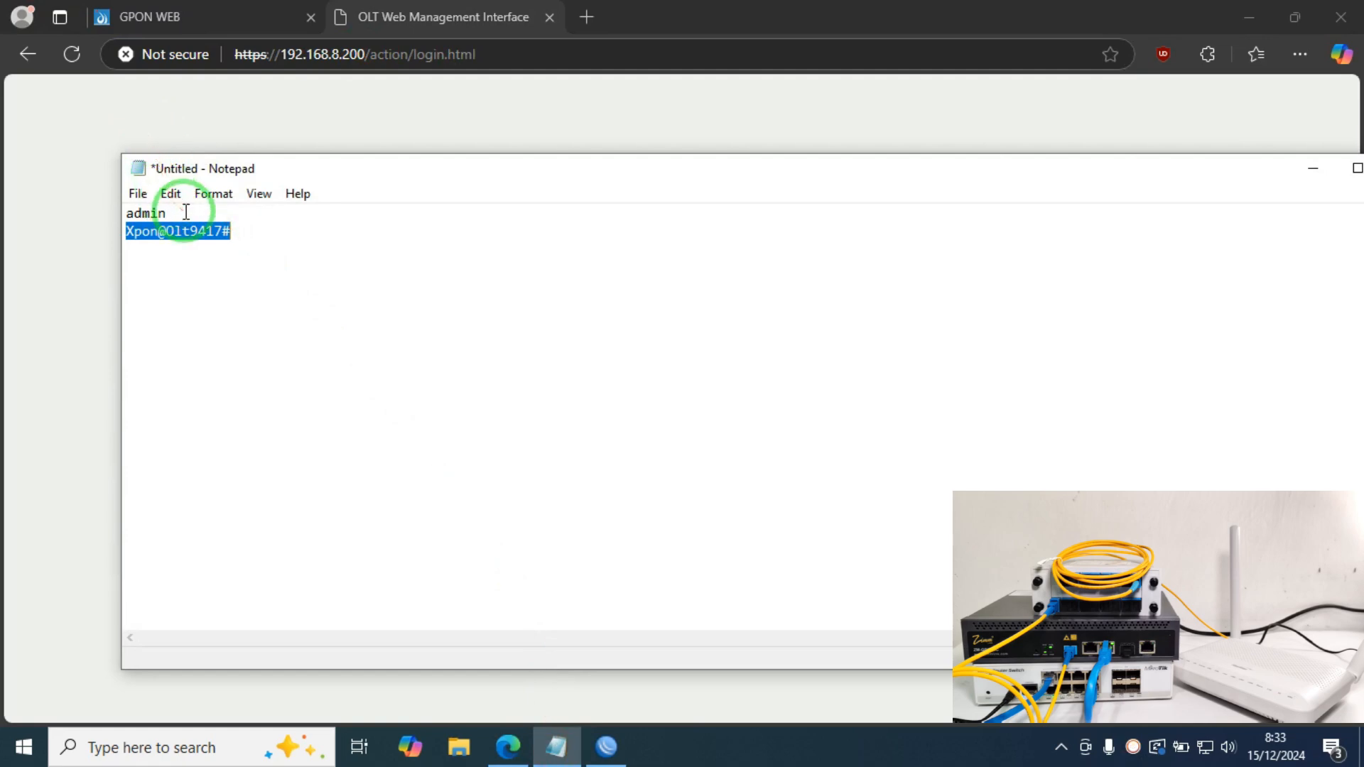
{"action": "left_click", "coordinate": [169, 115]}
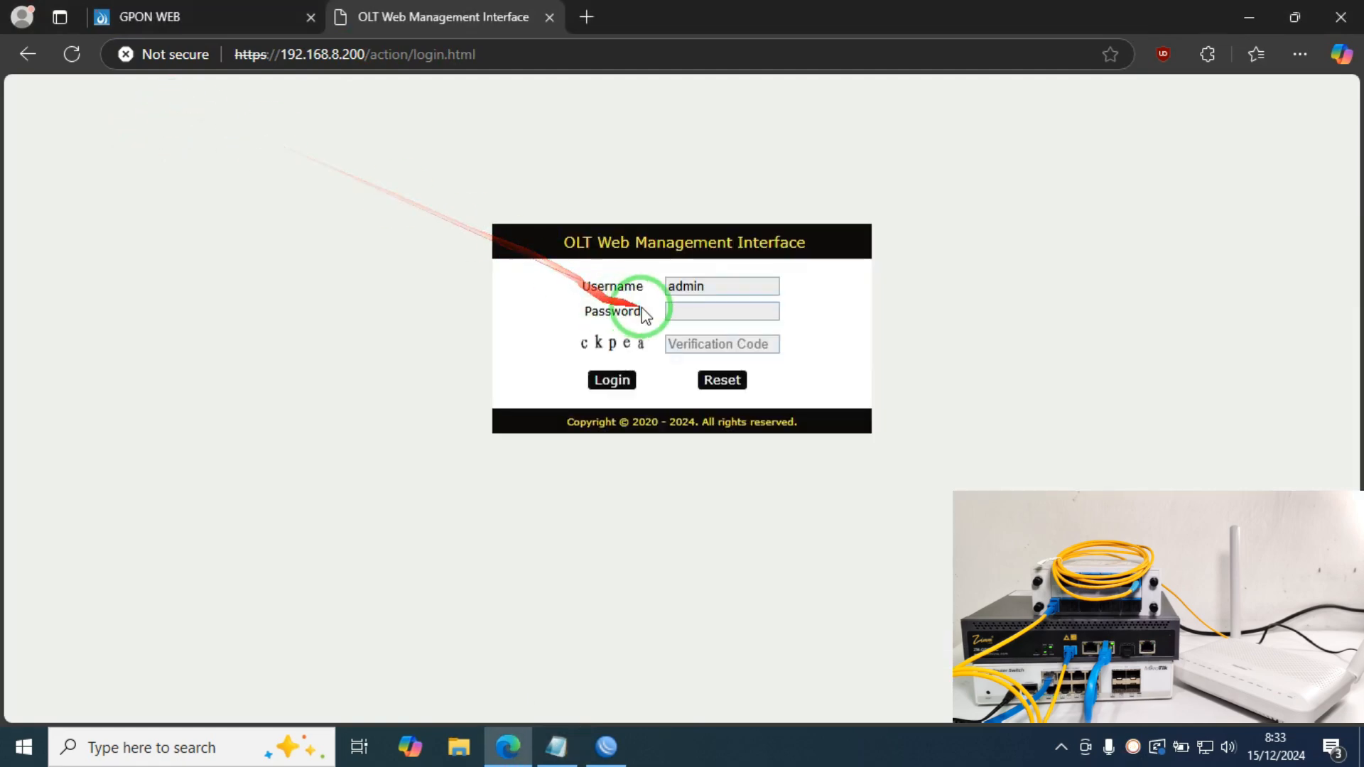
{"action": "left_click", "coordinate": [672, 311]}
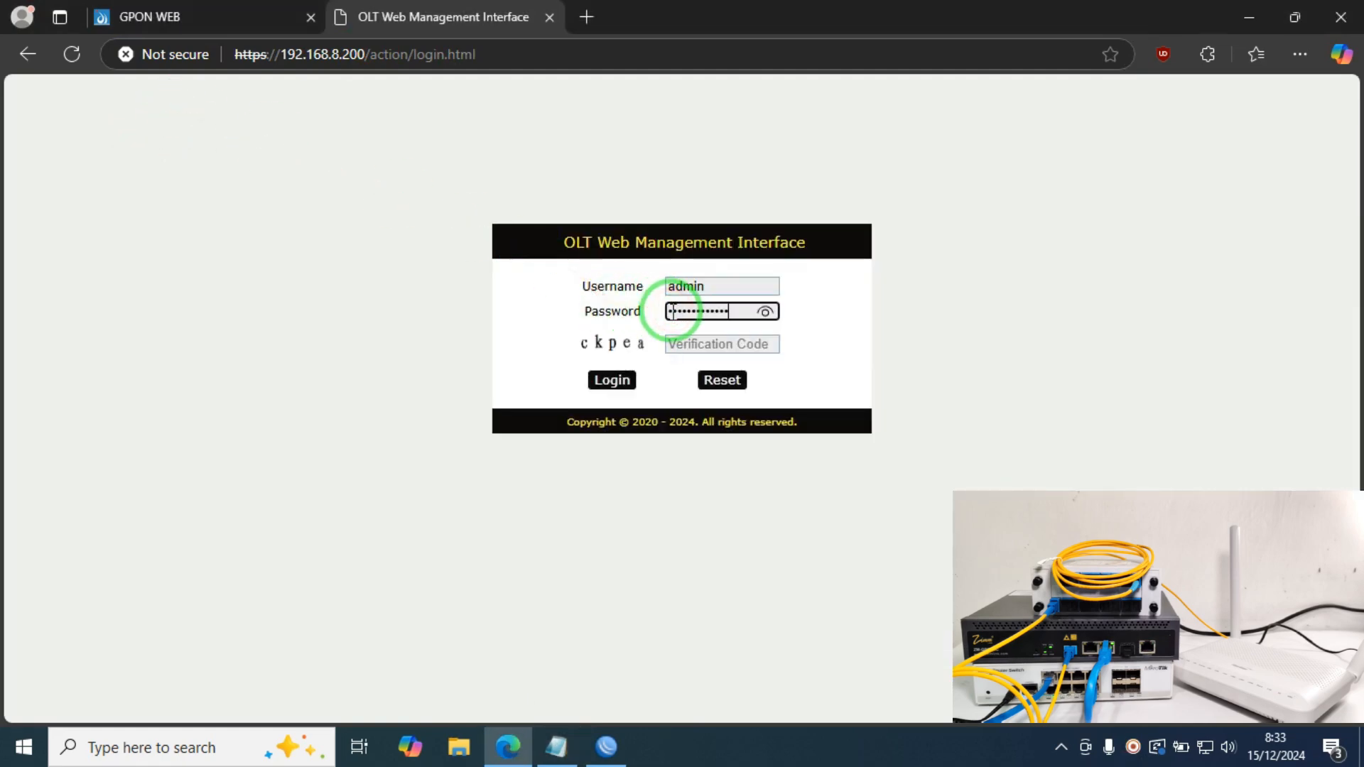
{"action": "key", "text": "Tab"}
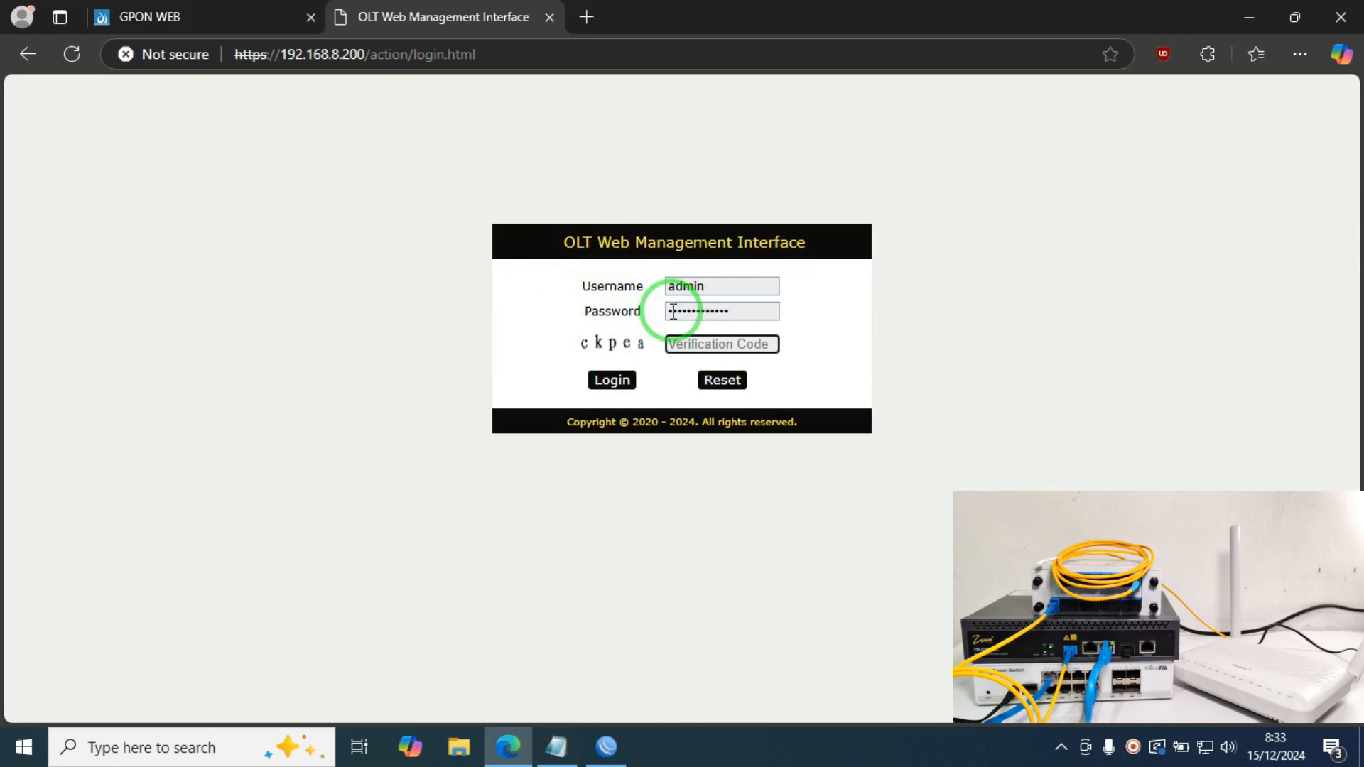
{"action": "type", "text": "ckpea"}
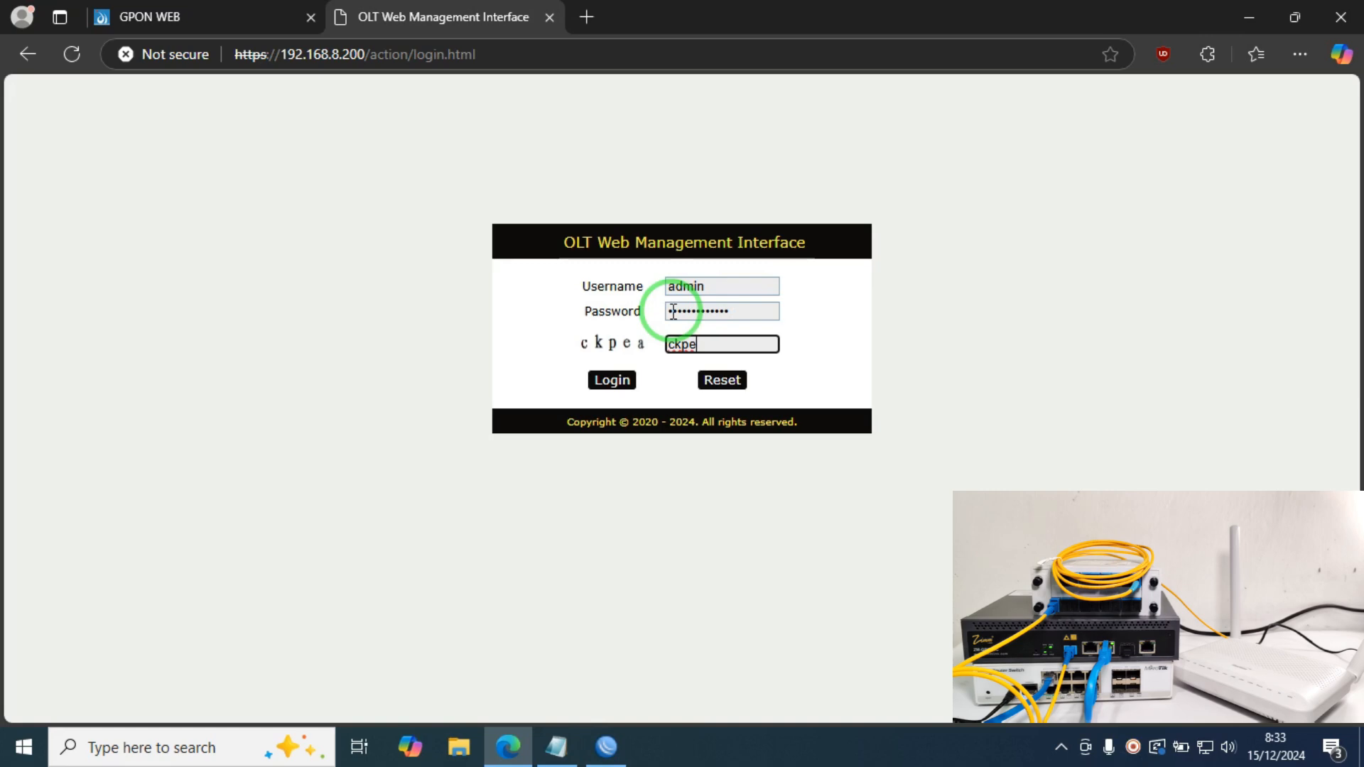
{"action": "left_click", "coordinate": [614, 380]}
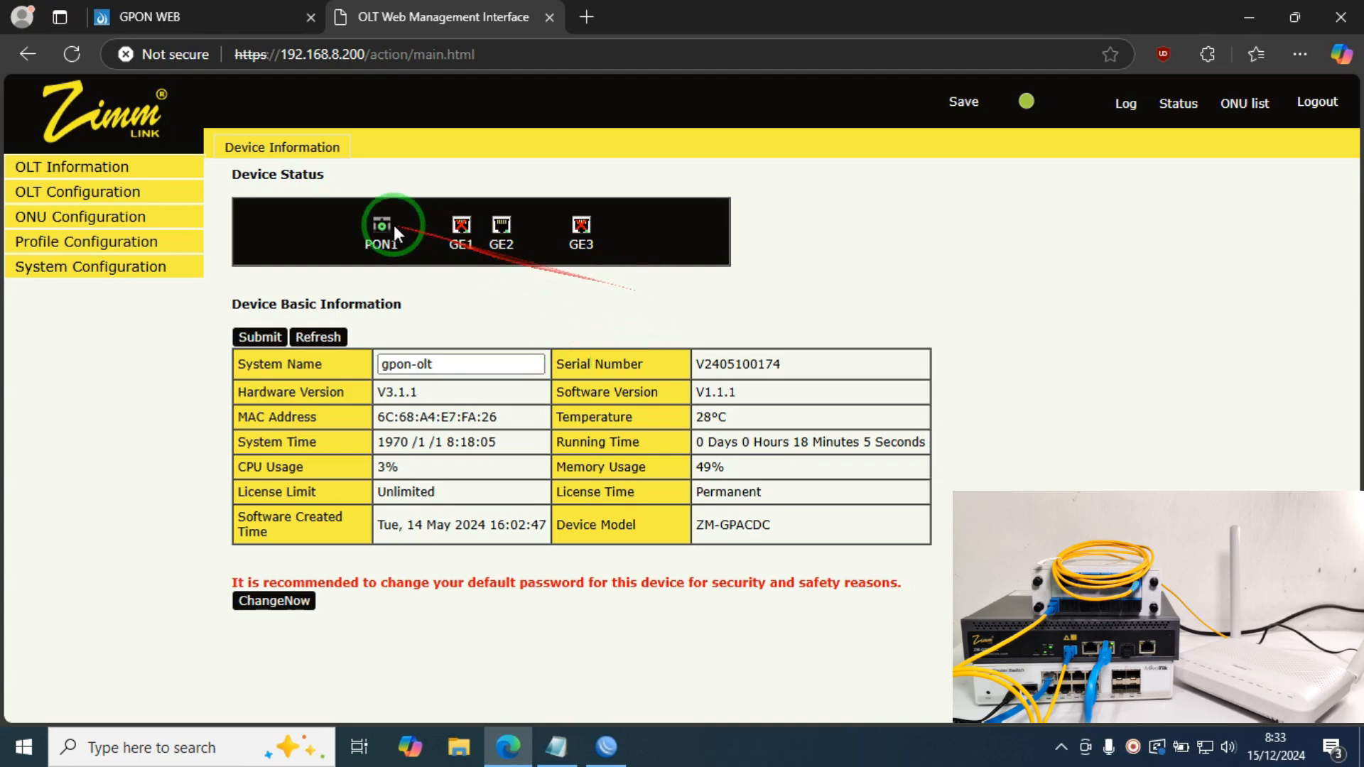
{"action": "left_click", "coordinate": [104, 171]}
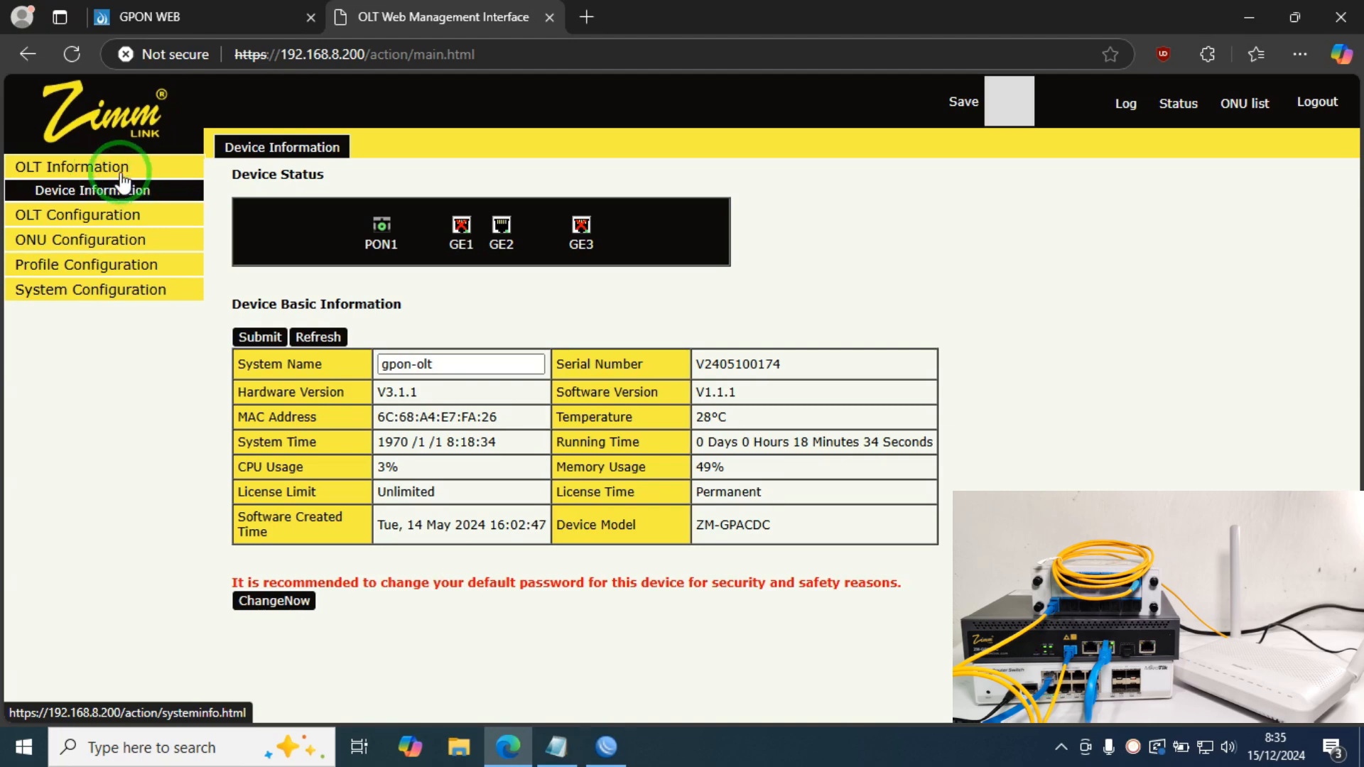
Step: On the OLT VLAN page, add VLAN 90 with description vlan_90_MGMNT
{"action": "left_click", "coordinate": [122, 214]}
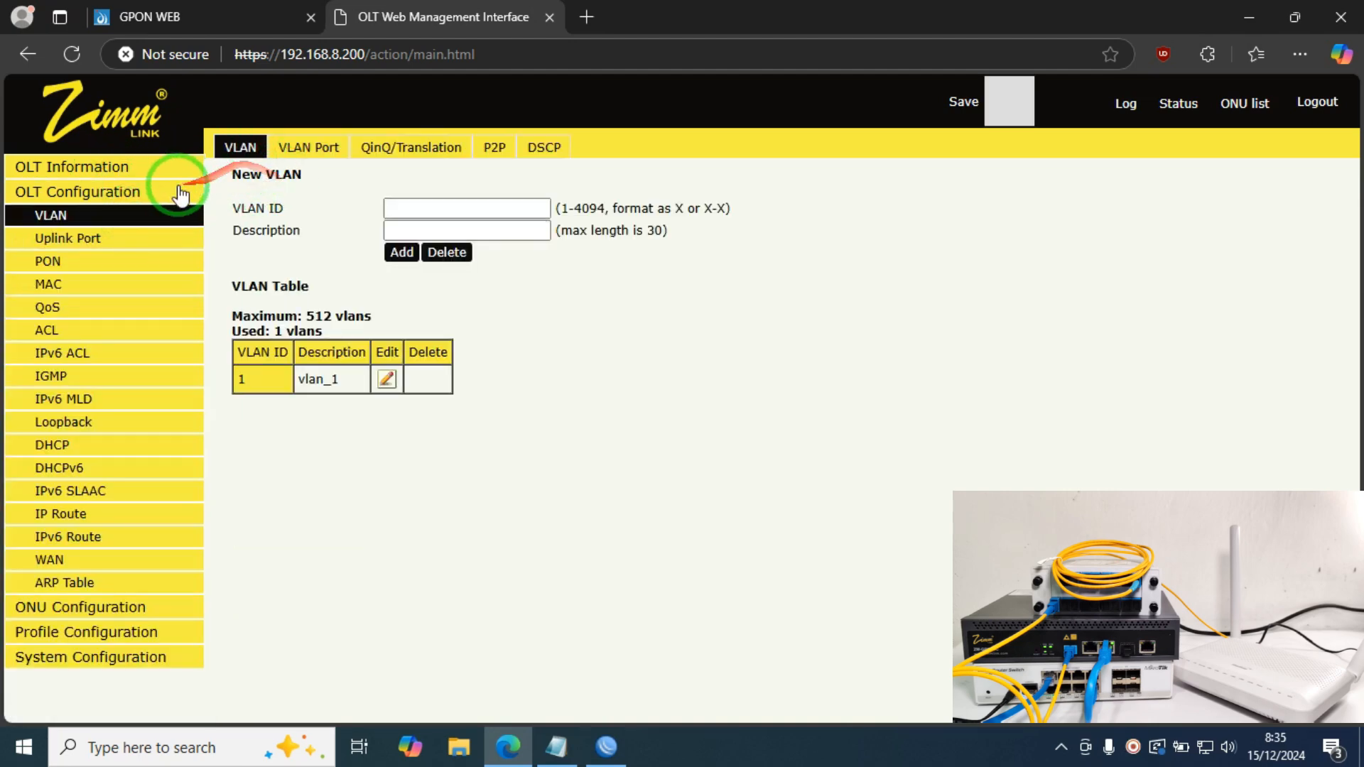
{"action": "left_click", "coordinate": [430, 207]}
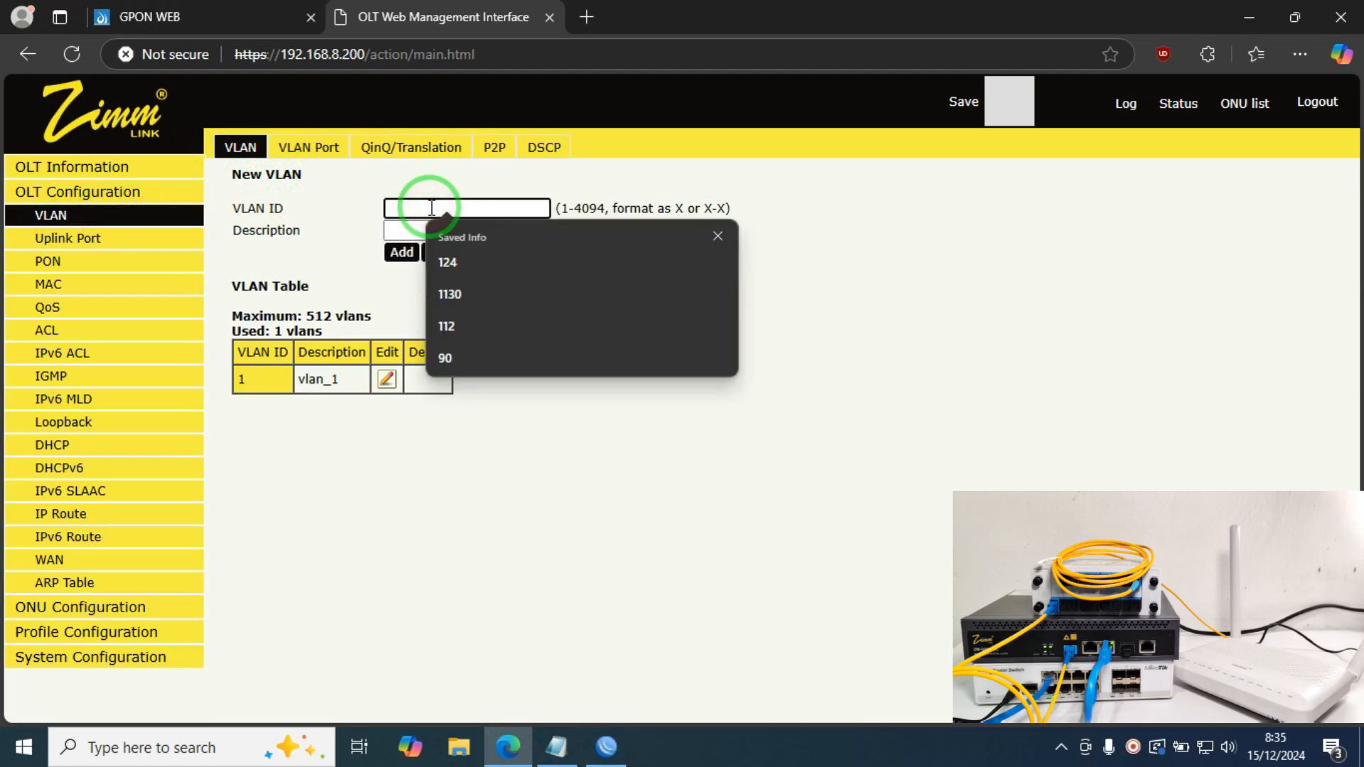
{"action": "type", "text": "90"}
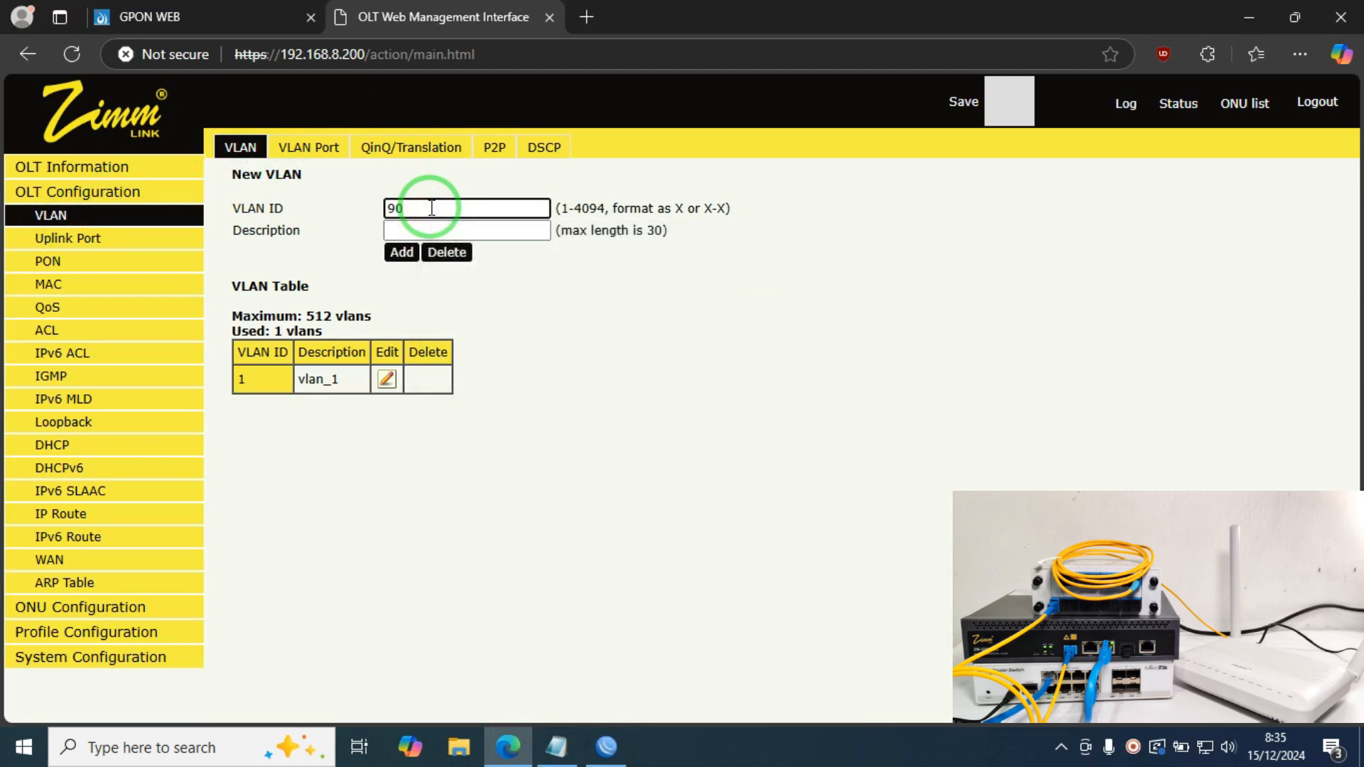
{"action": "left_click", "coordinate": [434, 229]}
{"action": "type", "text": "vlan_90"}
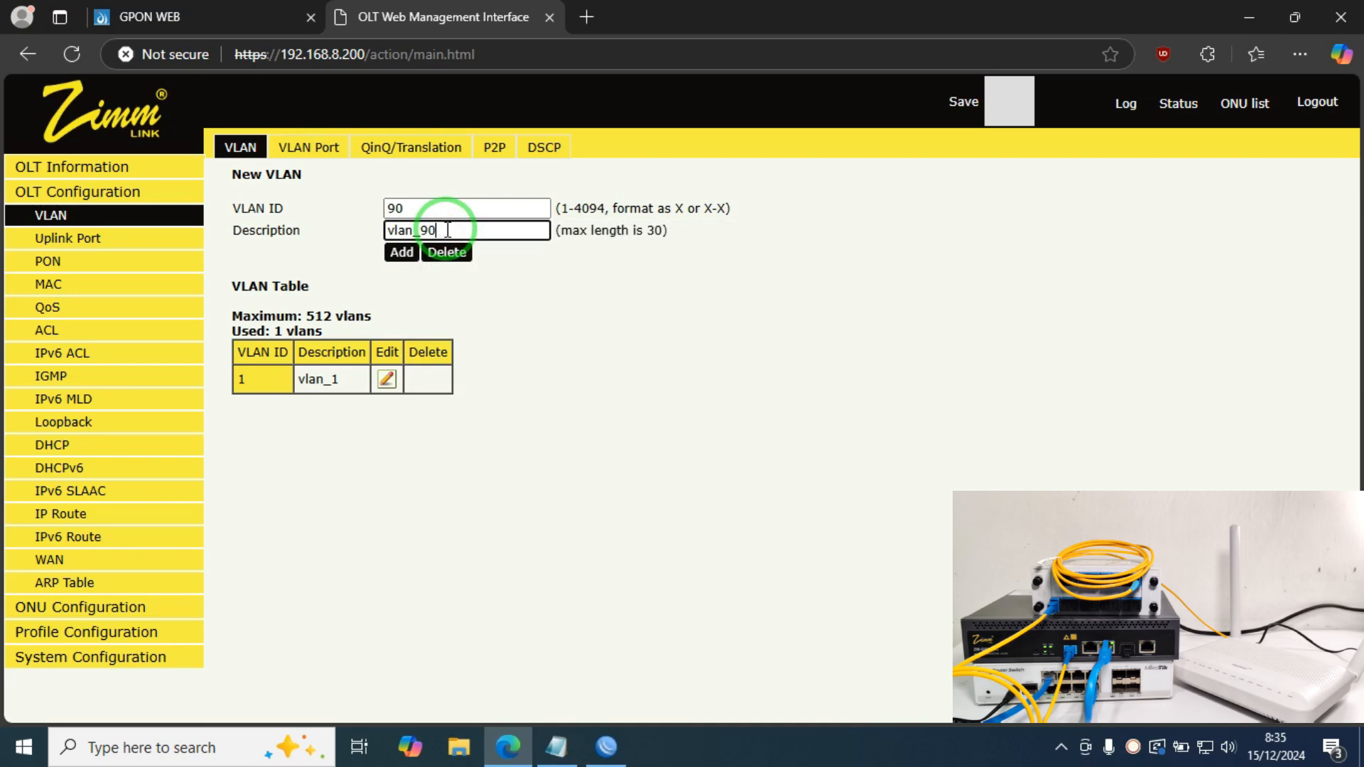
{"action": "type", "text": "_MGMNT"}
{"action": "left_click", "coordinate": [397, 253]}
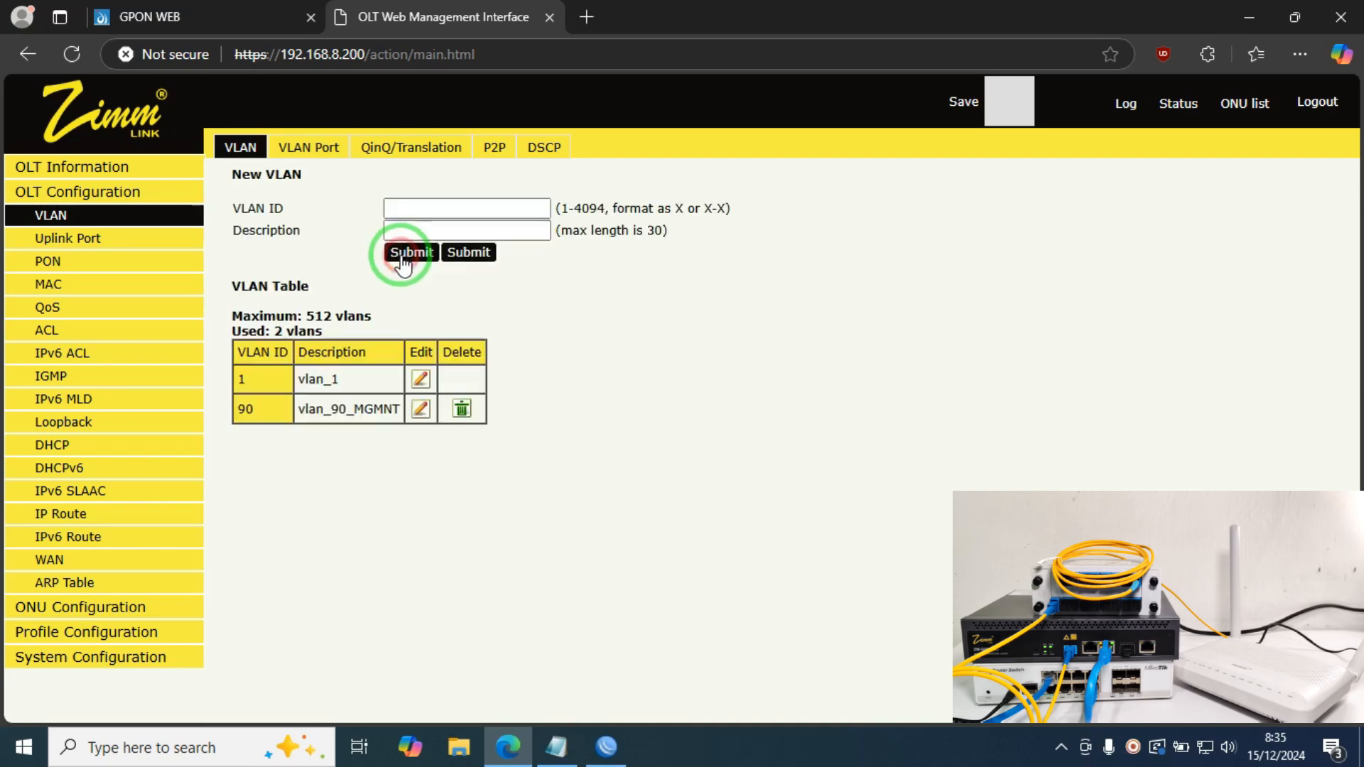
Step: Add VLAN 124 as vlan_124_PPPoE and VLAN 112 as vlan_112_Hotspot
{"action": "left_click", "coordinate": [449, 207]}
{"action": "type", "text": "124"}
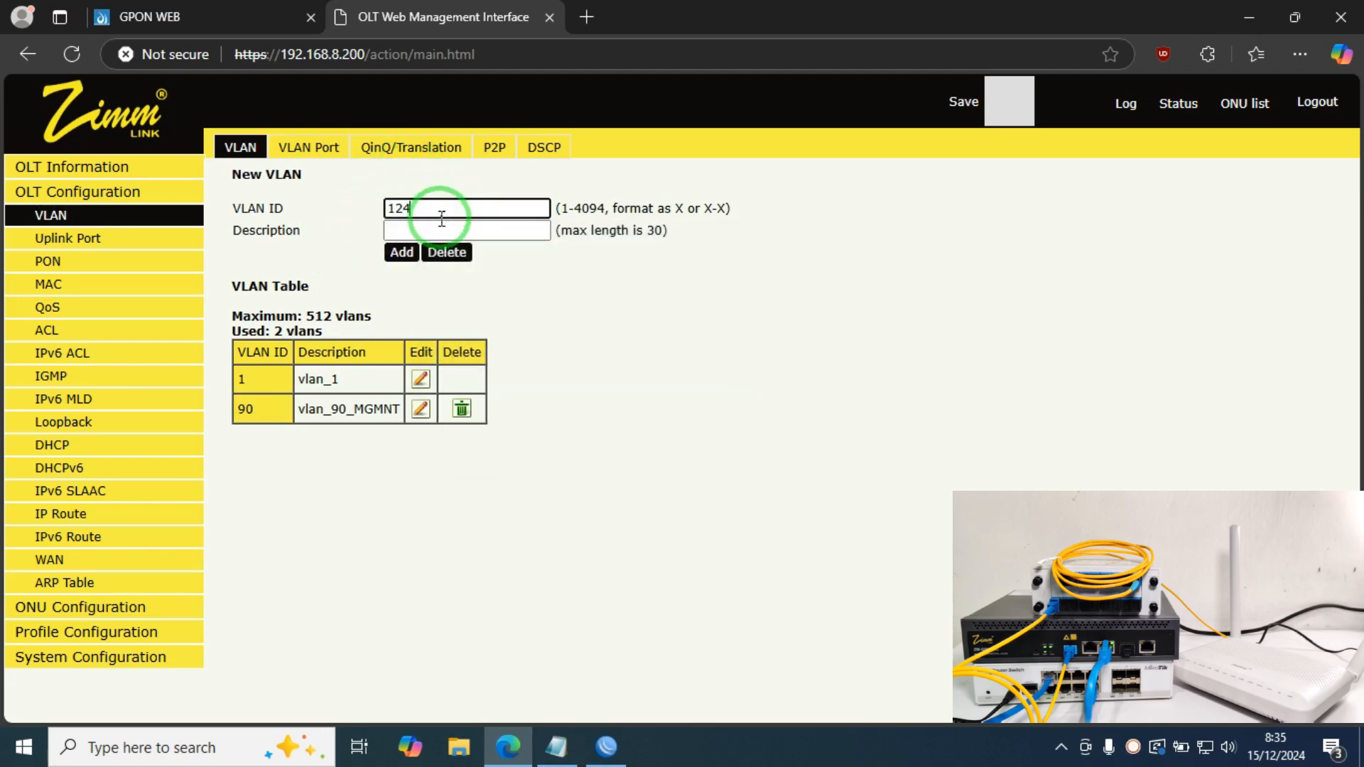
{"action": "left_click", "coordinate": [434, 229]}
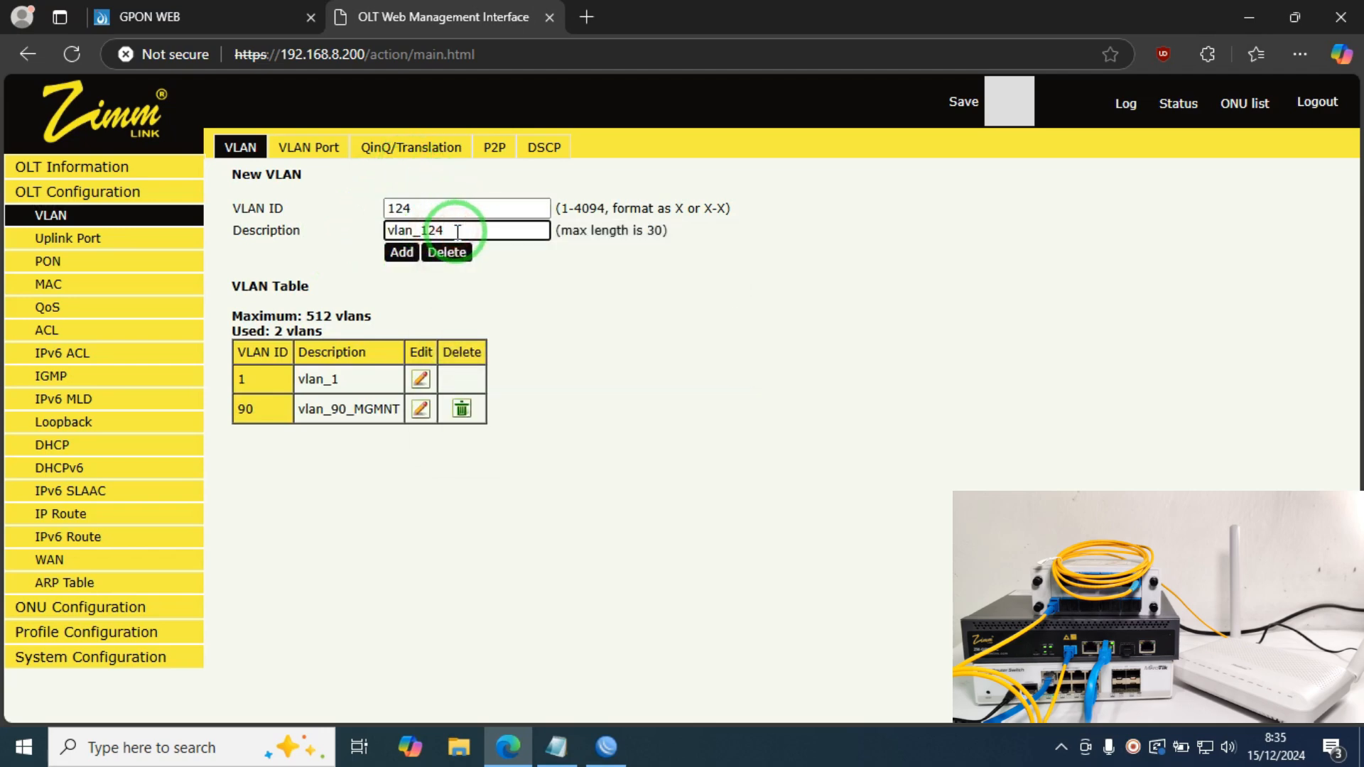
{"action": "type", "text": "_PPPoE"}
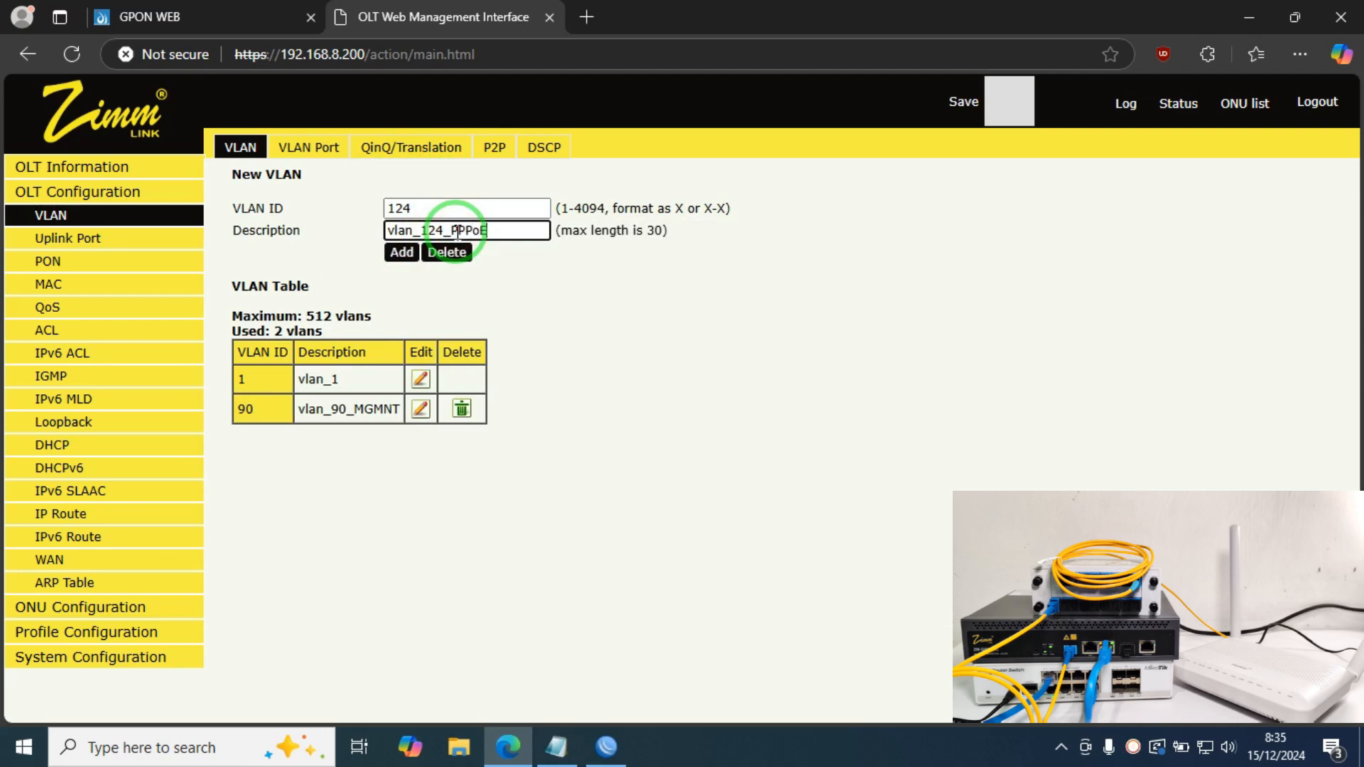
{"action": "left_click", "coordinate": [402, 252]}
{"action": "left_click", "coordinate": [446, 208]}
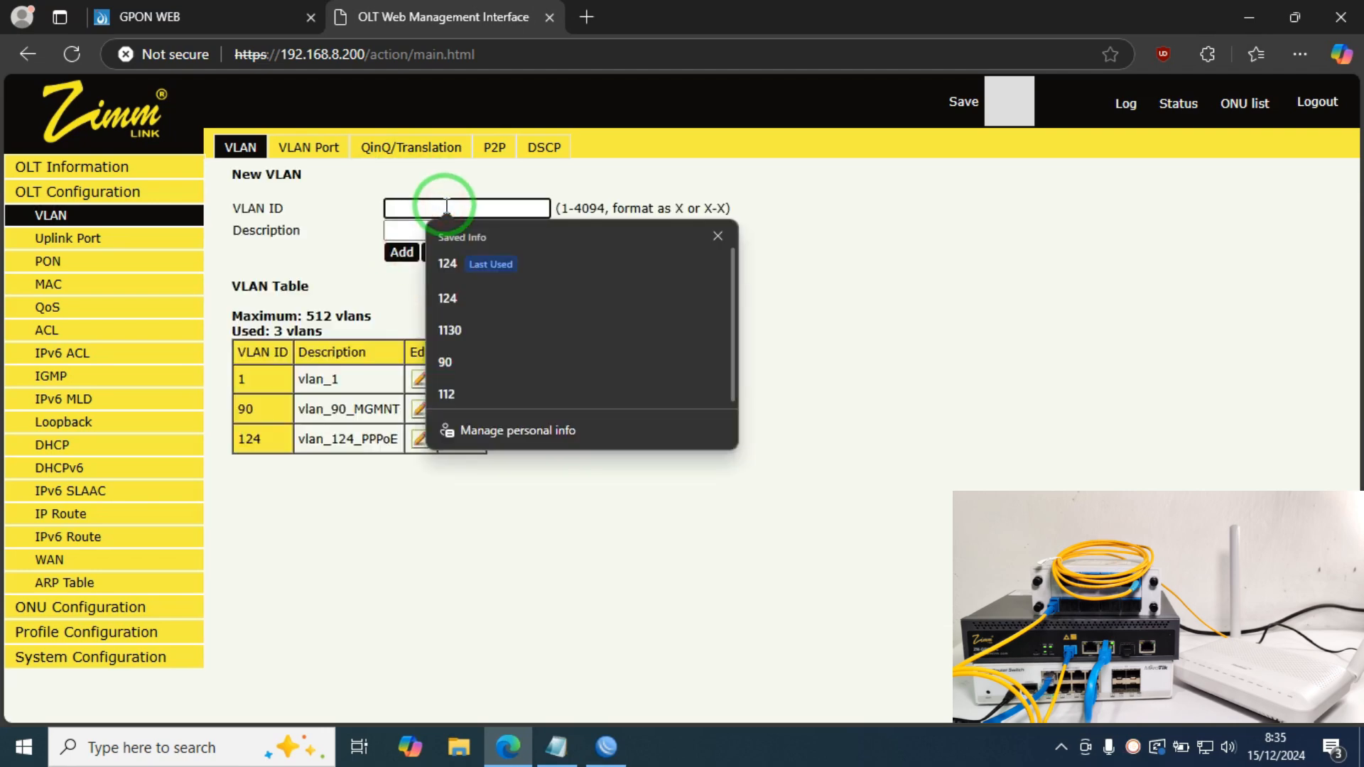
{"action": "type", "text": "112"}
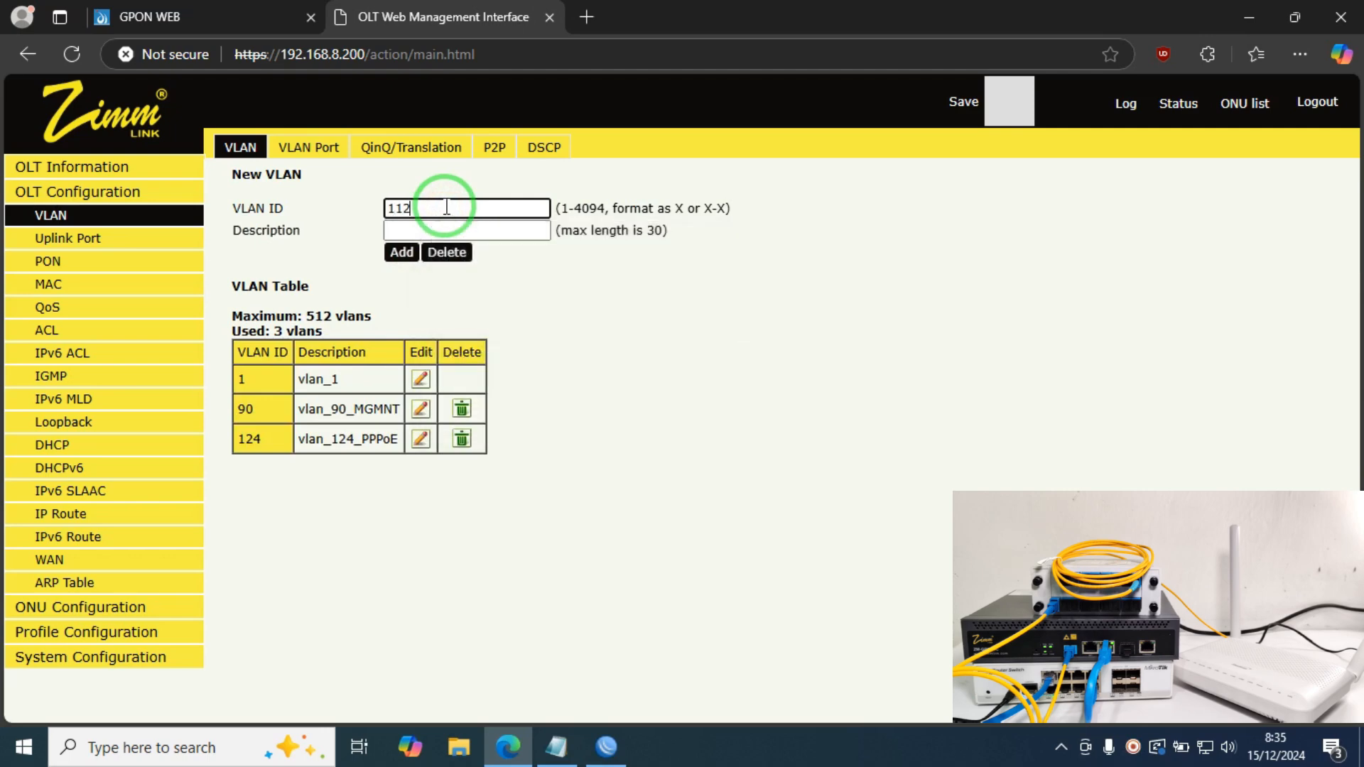
{"action": "left_click", "coordinate": [457, 230]}
{"action": "type", "text": "vlan_112_"}
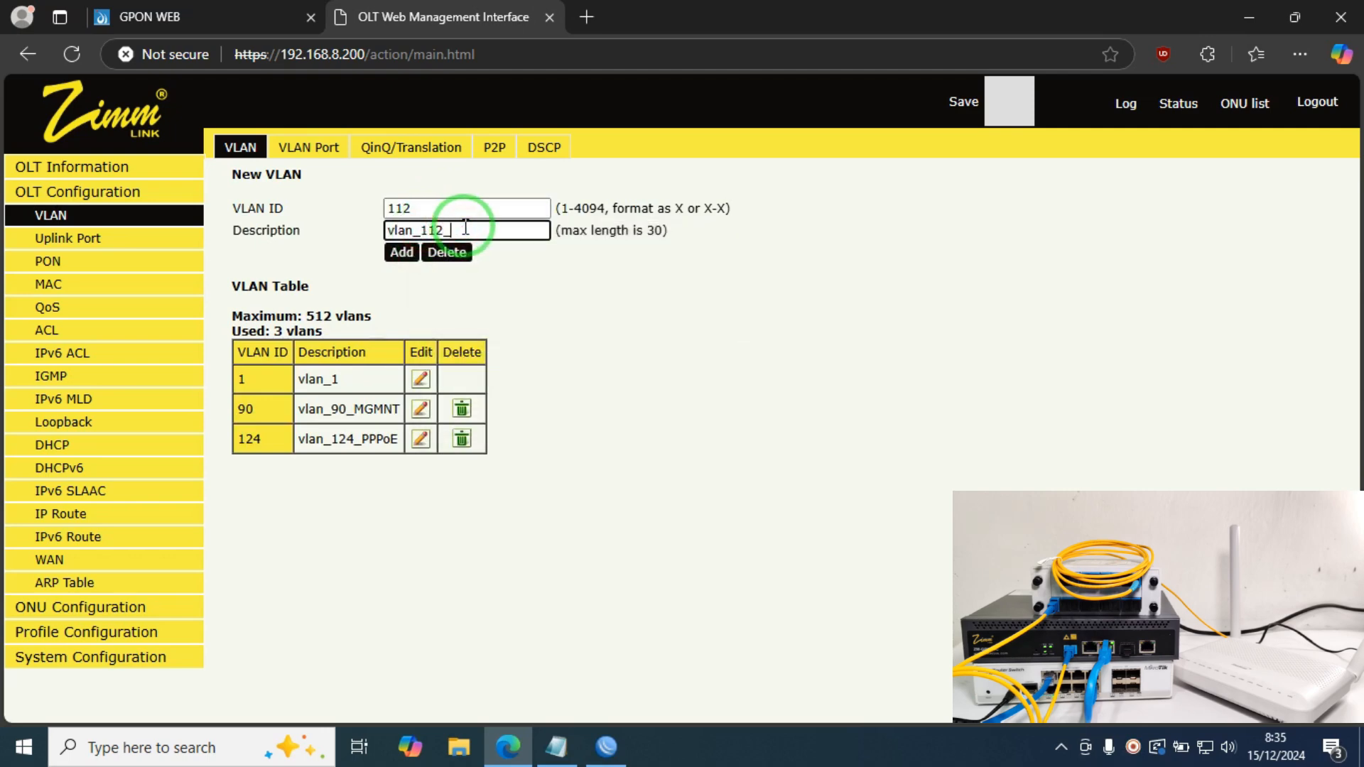
{"action": "type", "text": "Hotspot"}
{"action": "left_click", "coordinate": [402, 253]}
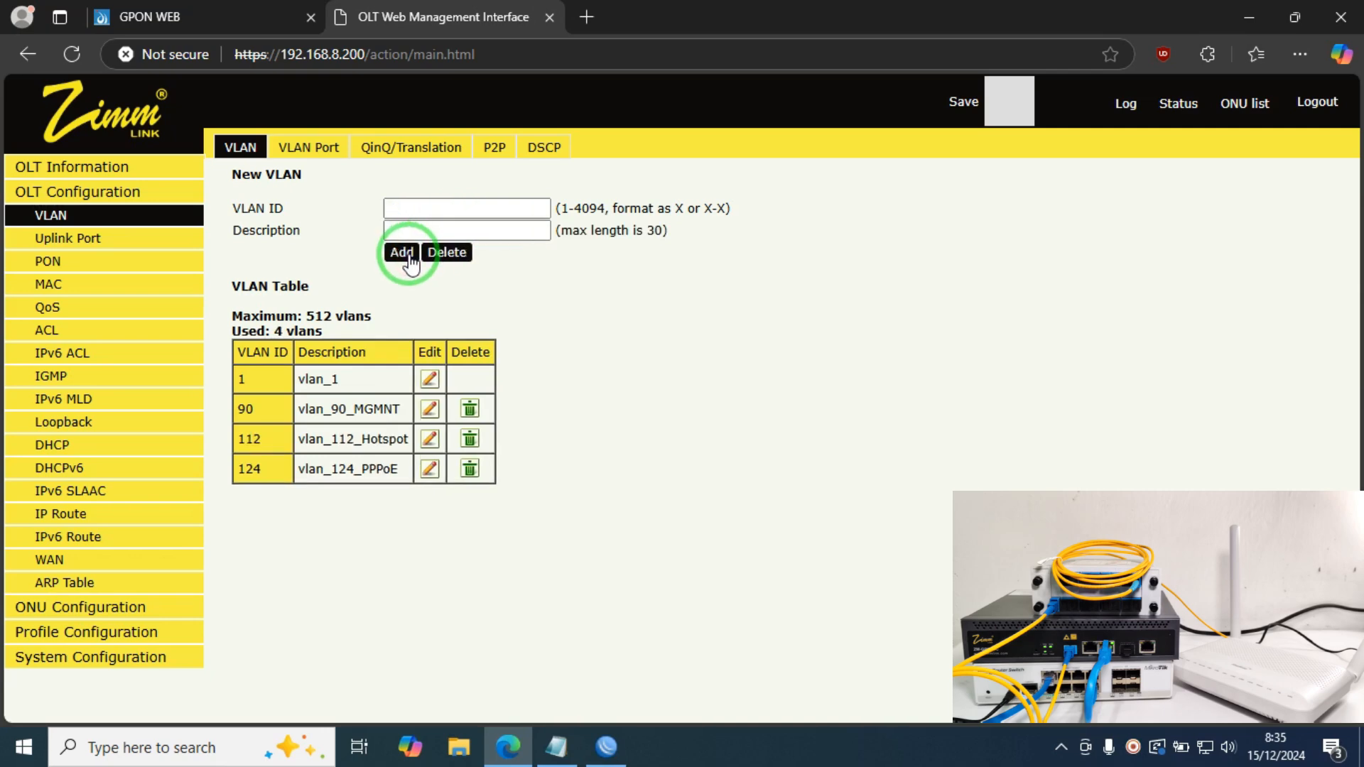
Step: On the VLAN Port tab, tag VLAN 90 on ports GE1, GE2 and GE3 and submit
{"action": "left_click", "coordinate": [323, 146]}
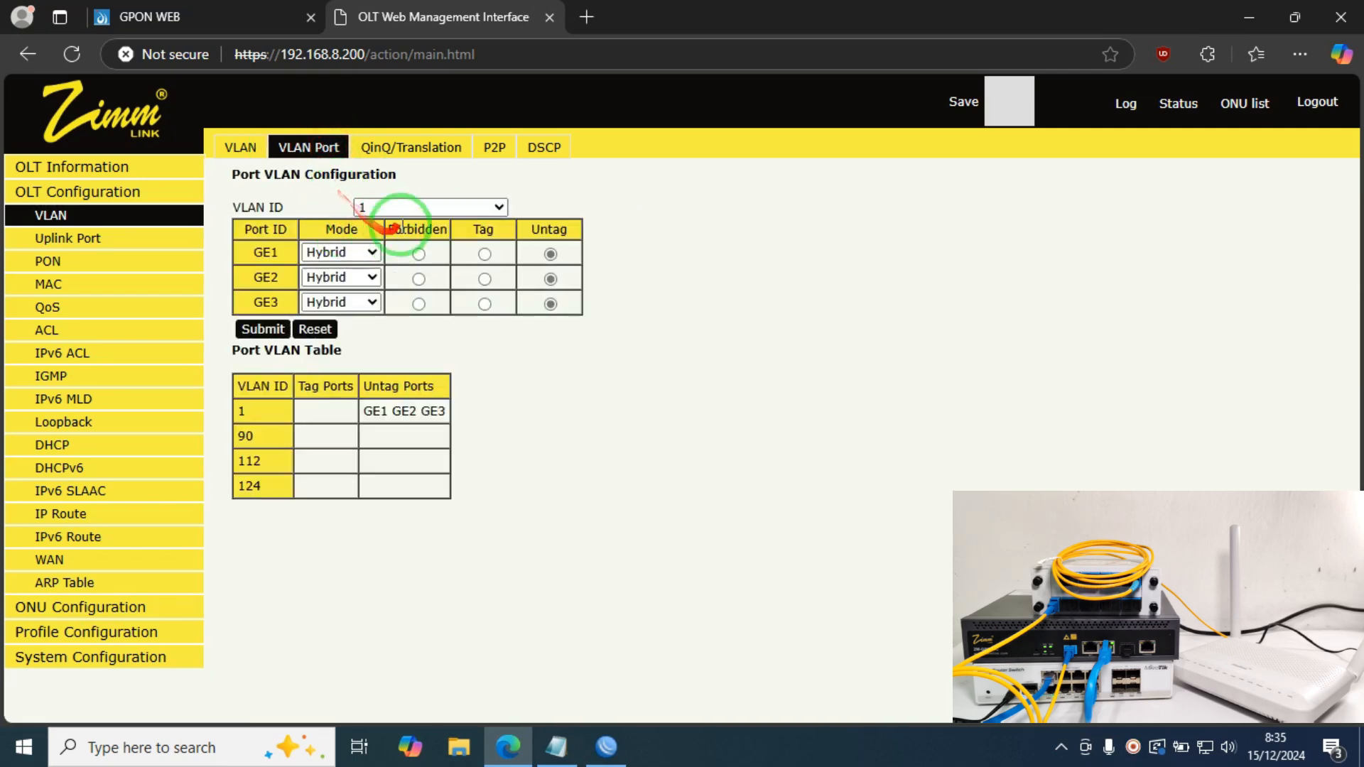
{"action": "left_click", "coordinate": [412, 206]}
{"action": "left_click", "coordinate": [400, 259]}
{"action": "left_click", "coordinate": [485, 254]}
{"action": "left_click", "coordinate": [484, 278]}
{"action": "left_click", "coordinate": [484, 303]}
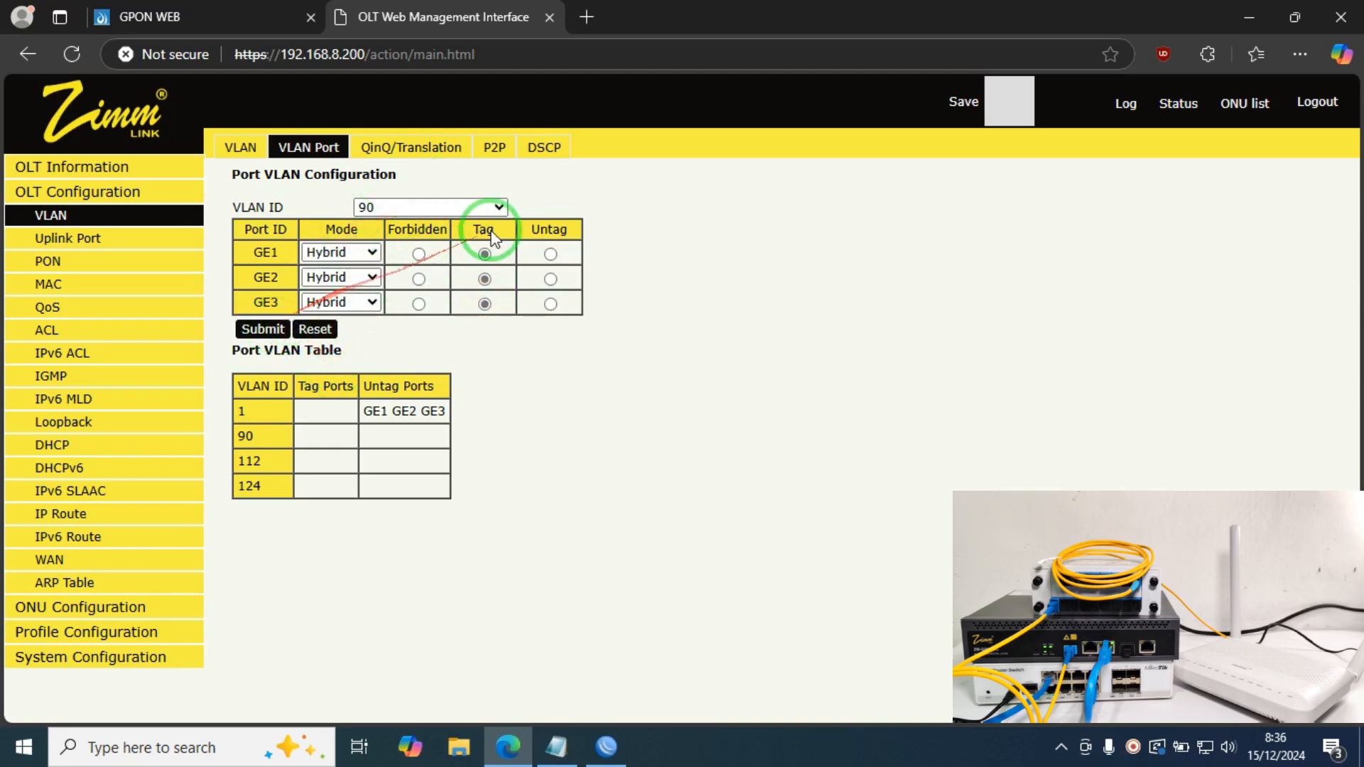
{"action": "left_click", "coordinate": [279, 328]}
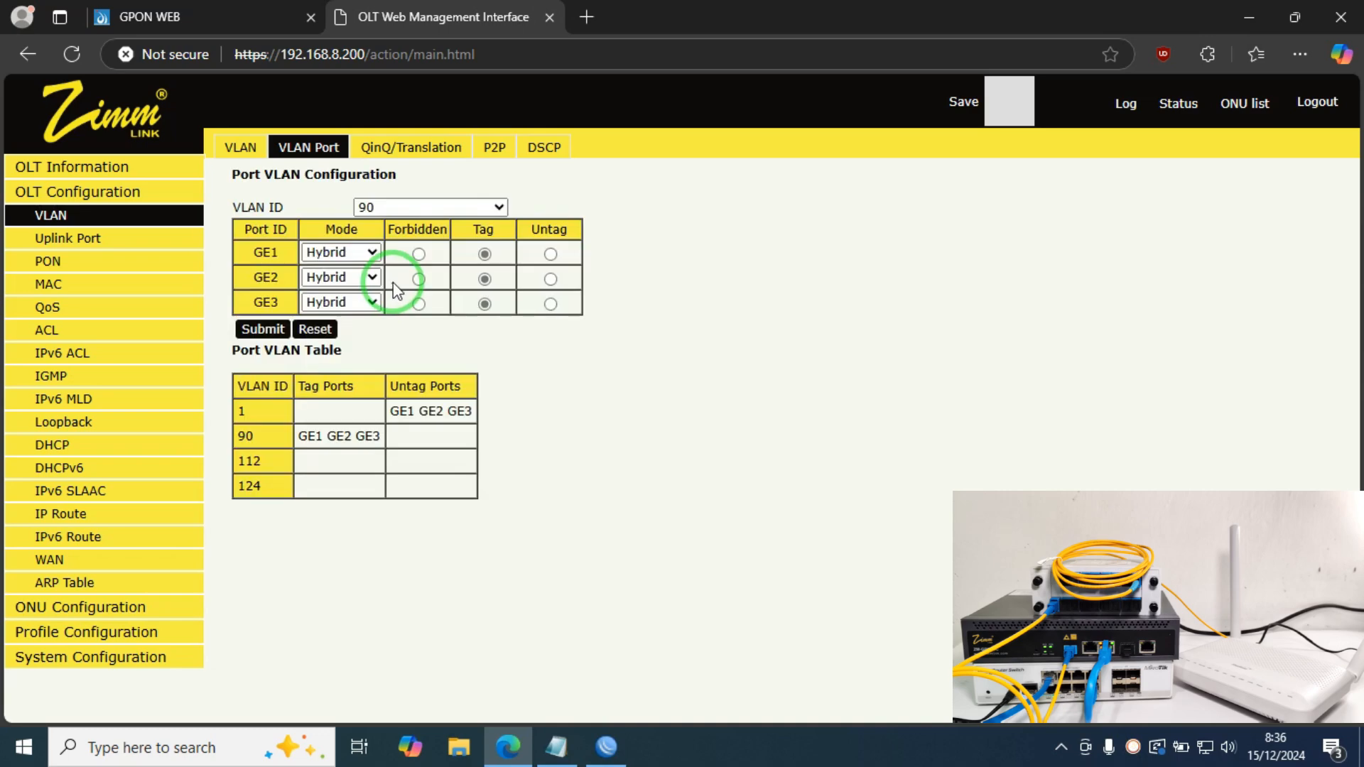
Step: Tag VLANs 112 and 124 on ports GE1, GE2 and GE3, submitting each
{"action": "left_click", "coordinate": [473, 208]}
{"action": "left_click", "coordinate": [444, 278]}
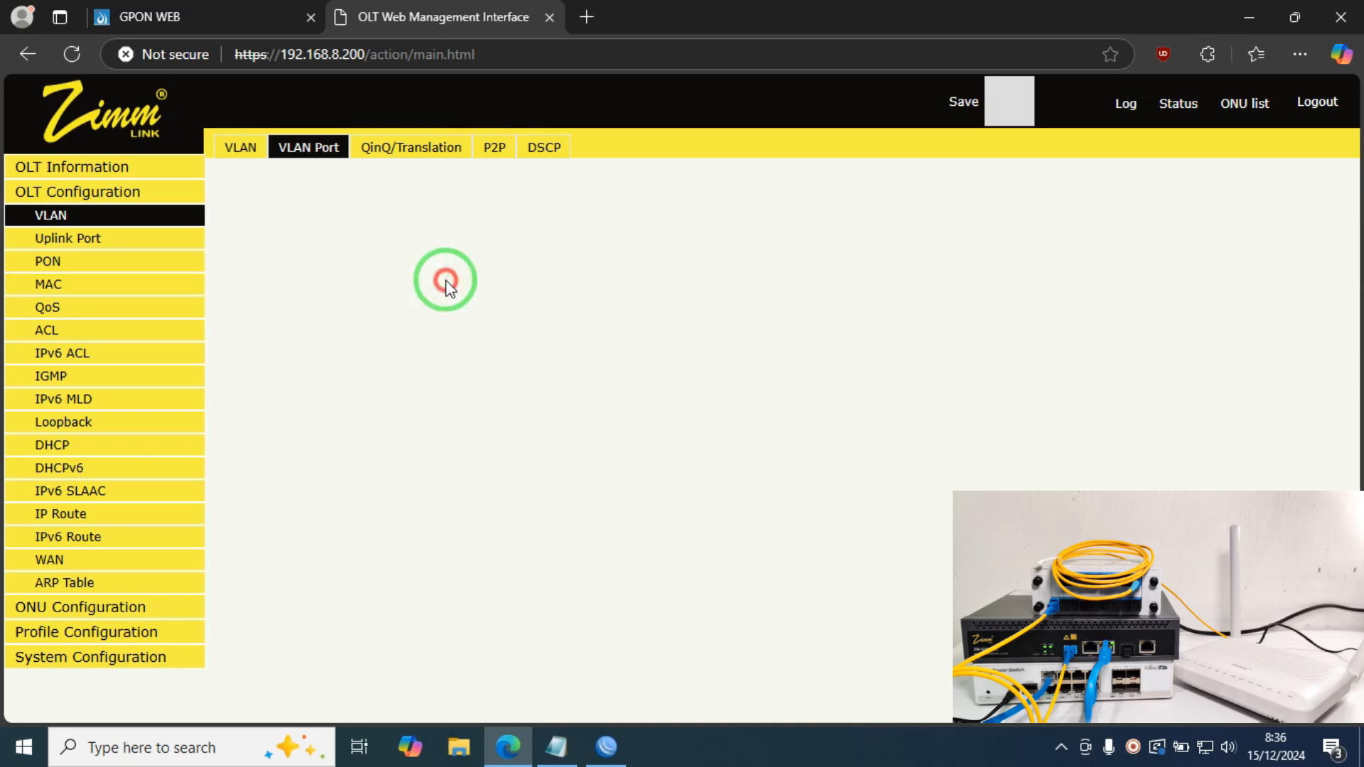
{"action": "left_click", "coordinate": [485, 254]}
{"action": "left_click", "coordinate": [484, 279]}
{"action": "left_click", "coordinate": [485, 303]}
{"action": "left_click", "coordinate": [263, 329]}
{"action": "left_click", "coordinate": [487, 208]}
{"action": "left_click", "coordinate": [412, 306]}
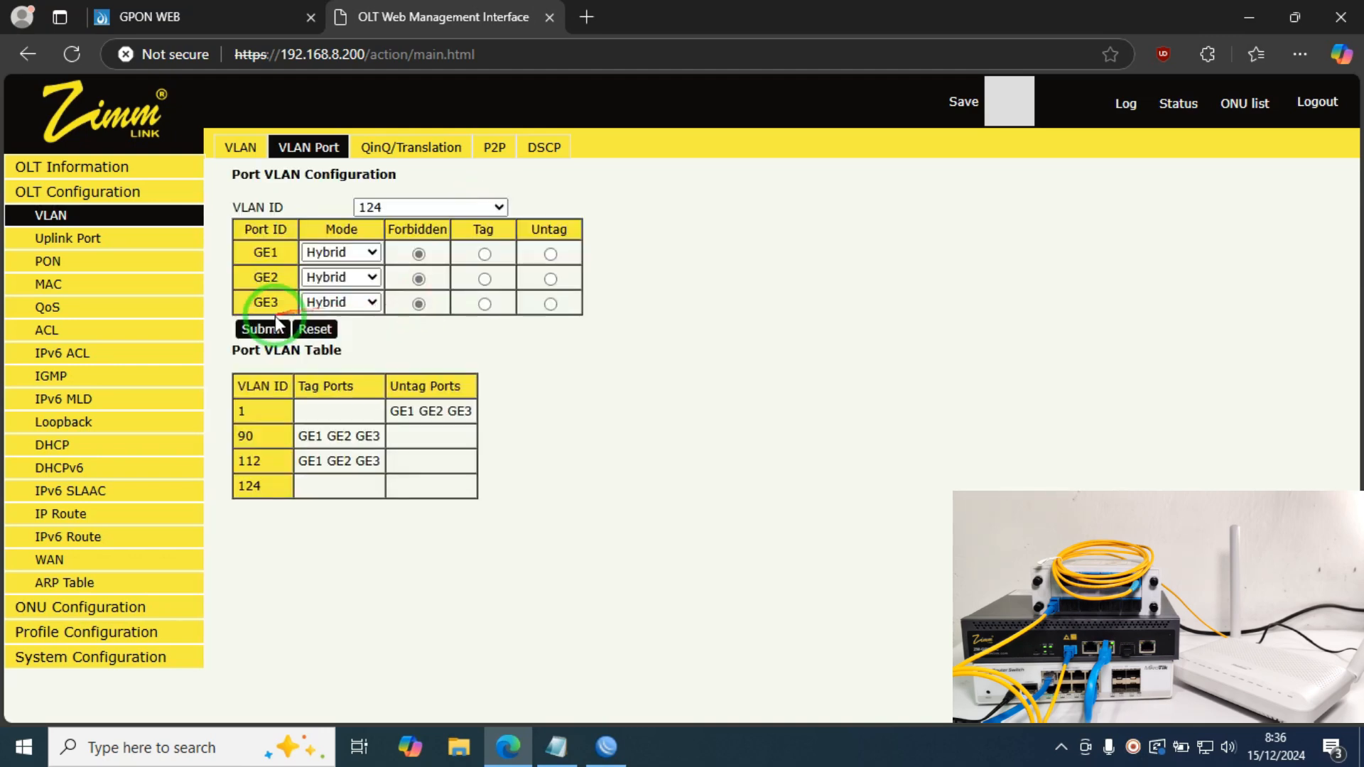
{"action": "left_click", "coordinate": [485, 254]}
{"action": "left_click", "coordinate": [484, 279]}
{"action": "left_click", "coordinate": [484, 304]}
{"action": "left_click", "coordinate": [264, 329]}
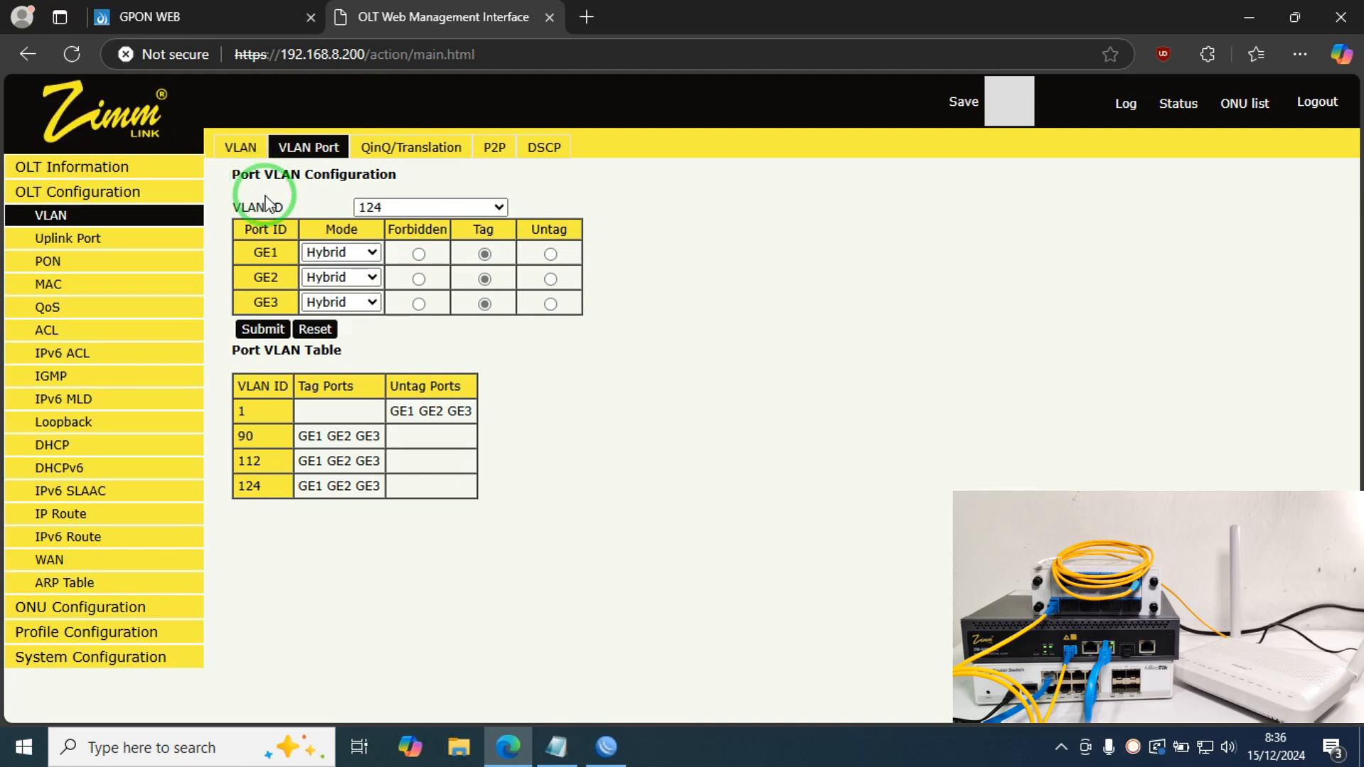
Step: In the OLT's VLAN IP settings, select VLAN 90 and enter IP address 192.168.85.5
{"action": "left_click", "coordinate": [111, 538]}
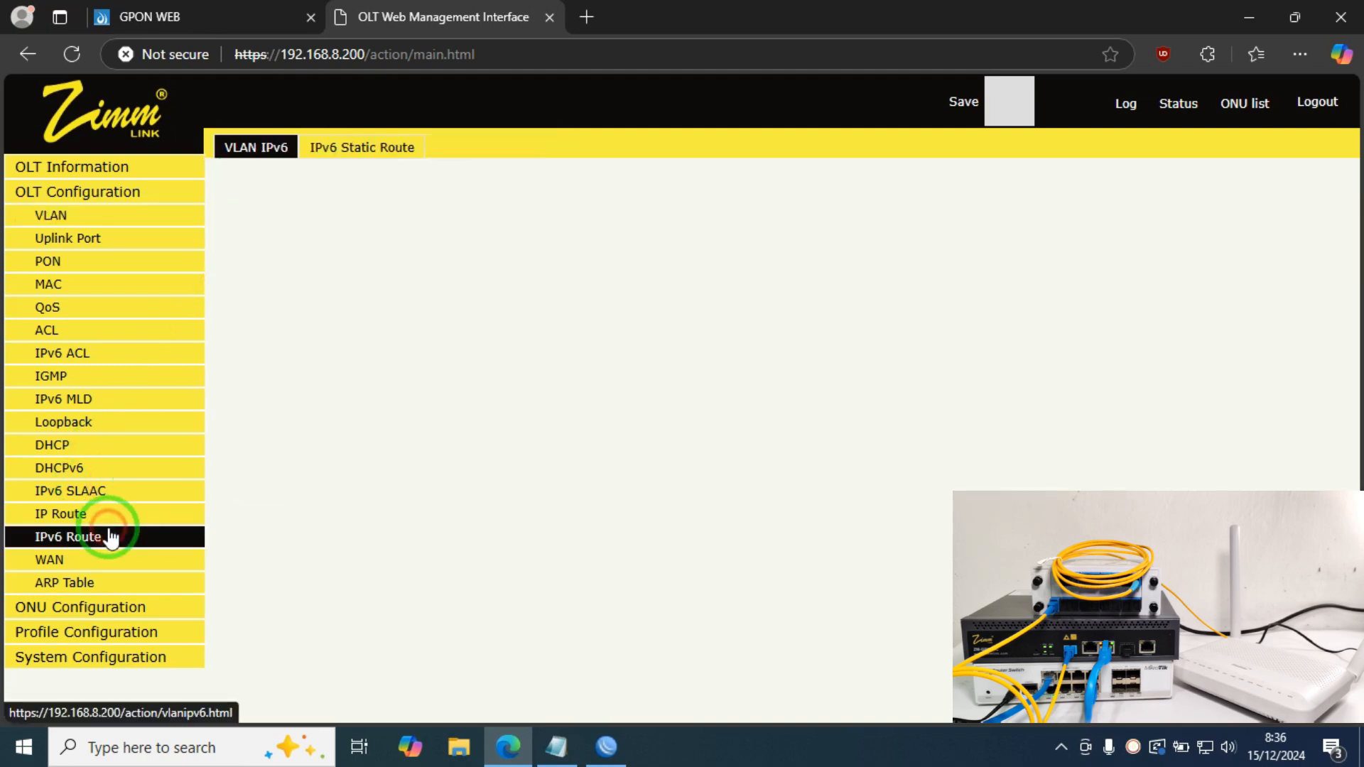
{"action": "left_click", "coordinate": [105, 515]}
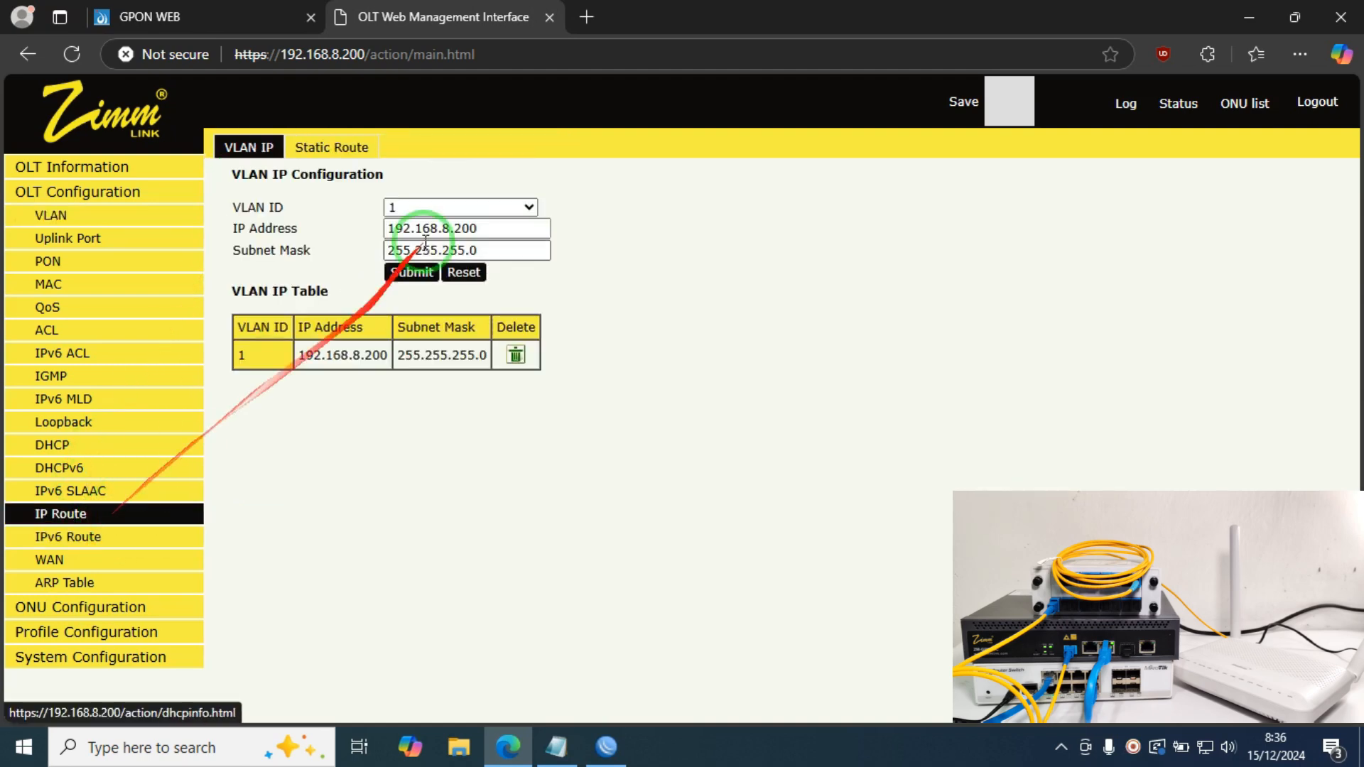
{"action": "left_click", "coordinate": [483, 208]}
{"action": "left_click", "coordinate": [458, 259]}
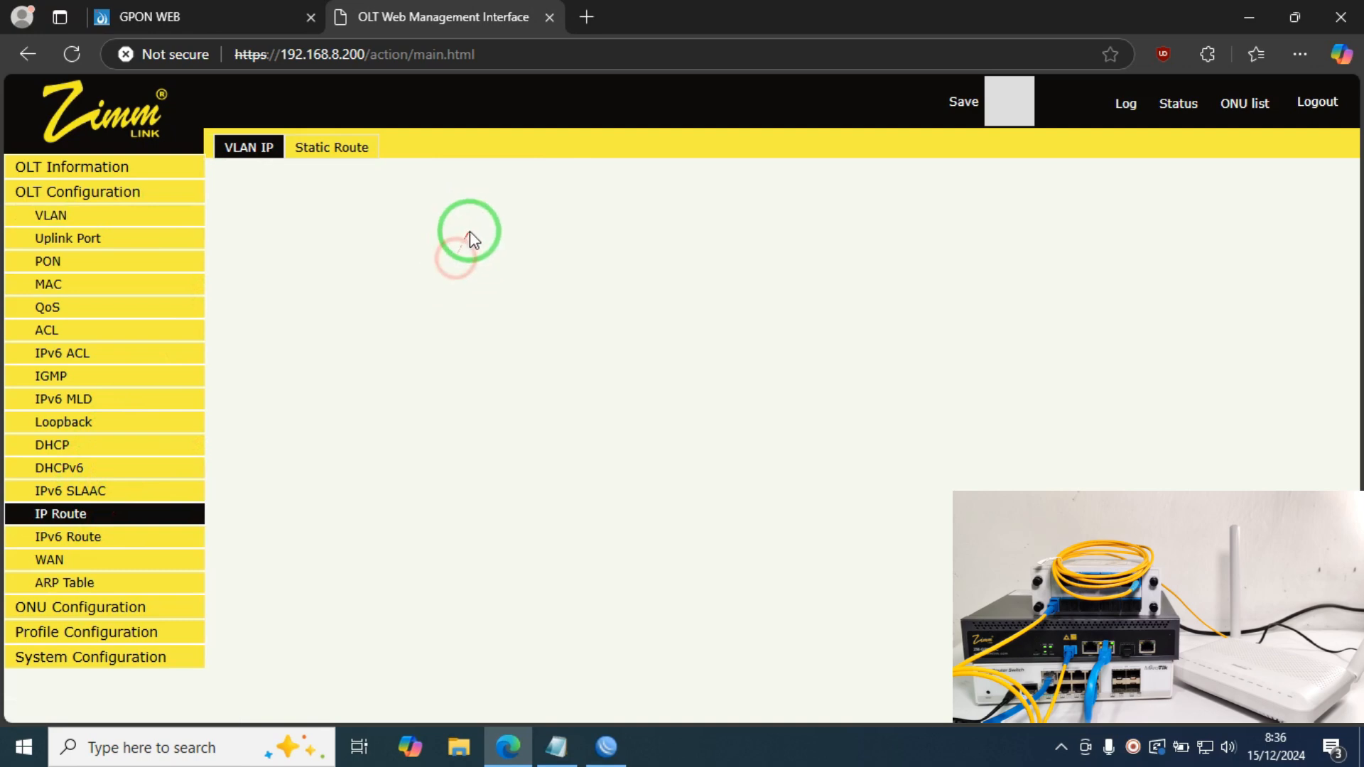
{"action": "left_click", "coordinate": [466, 229]}
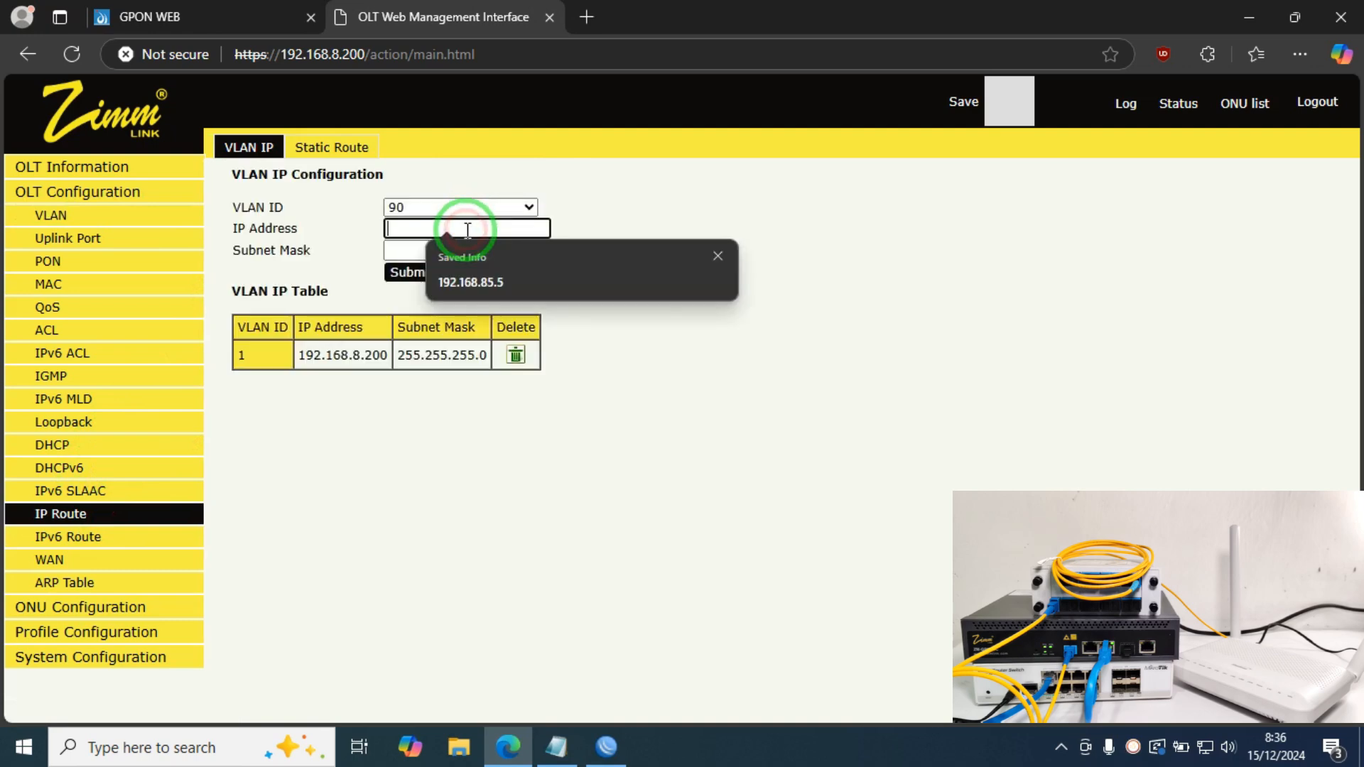
{"action": "type", "text": "192.168.85.5"}
{"action": "key", "text": "Tab"}
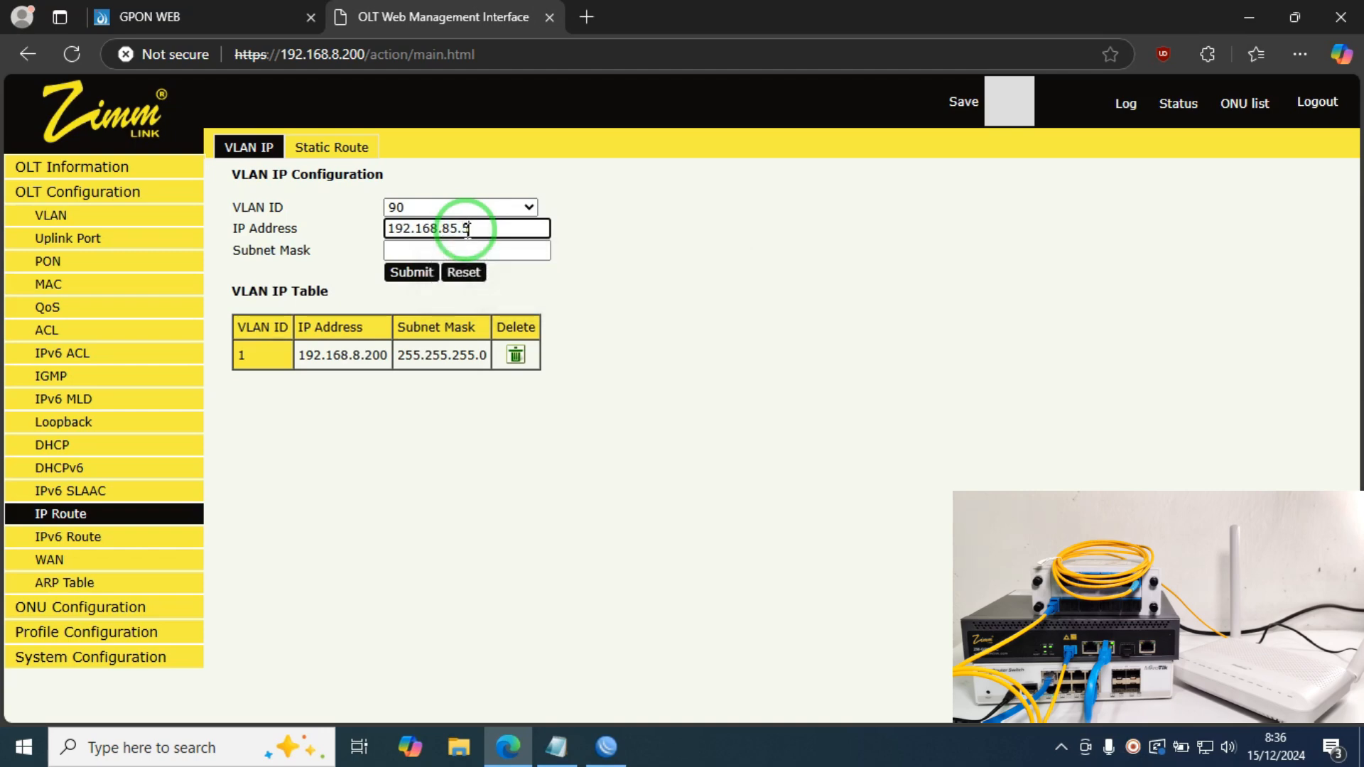
Step: Enter subnet mask 255.255.255.0, submit the VLAN 90 address, and confirm saving the configuration
{"action": "left_click", "coordinate": [500, 252]}
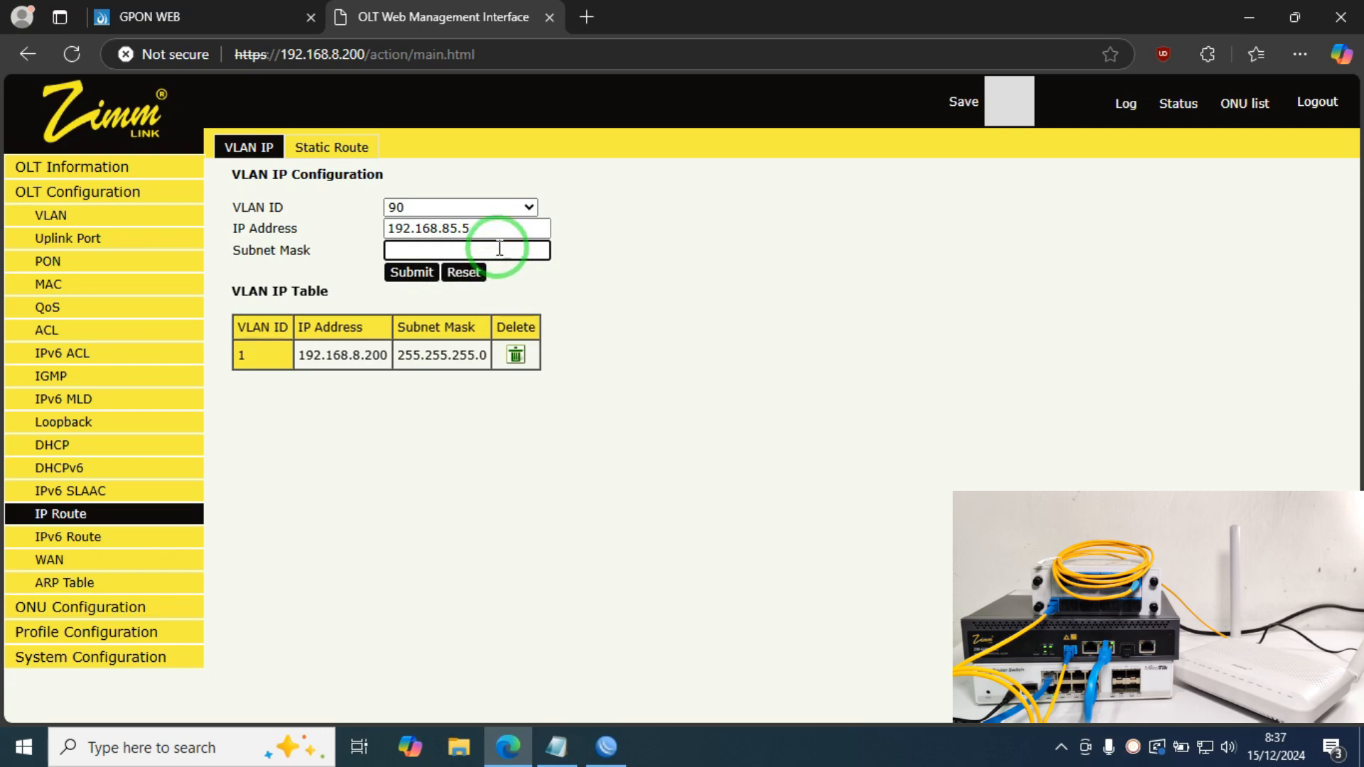
{"action": "type", "text": "255.255.255.0"}
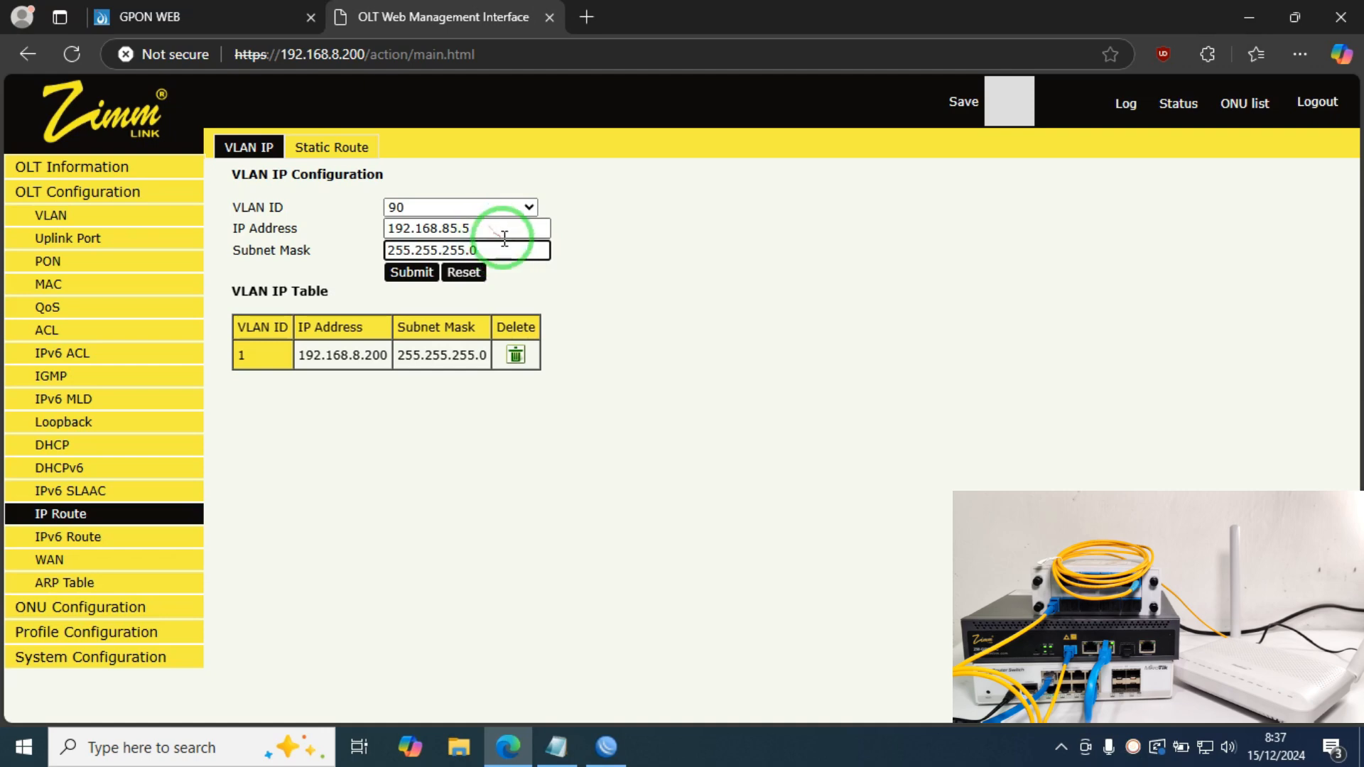
{"action": "left_click", "coordinate": [409, 275]}
{"action": "left_click", "coordinate": [775, 165]}
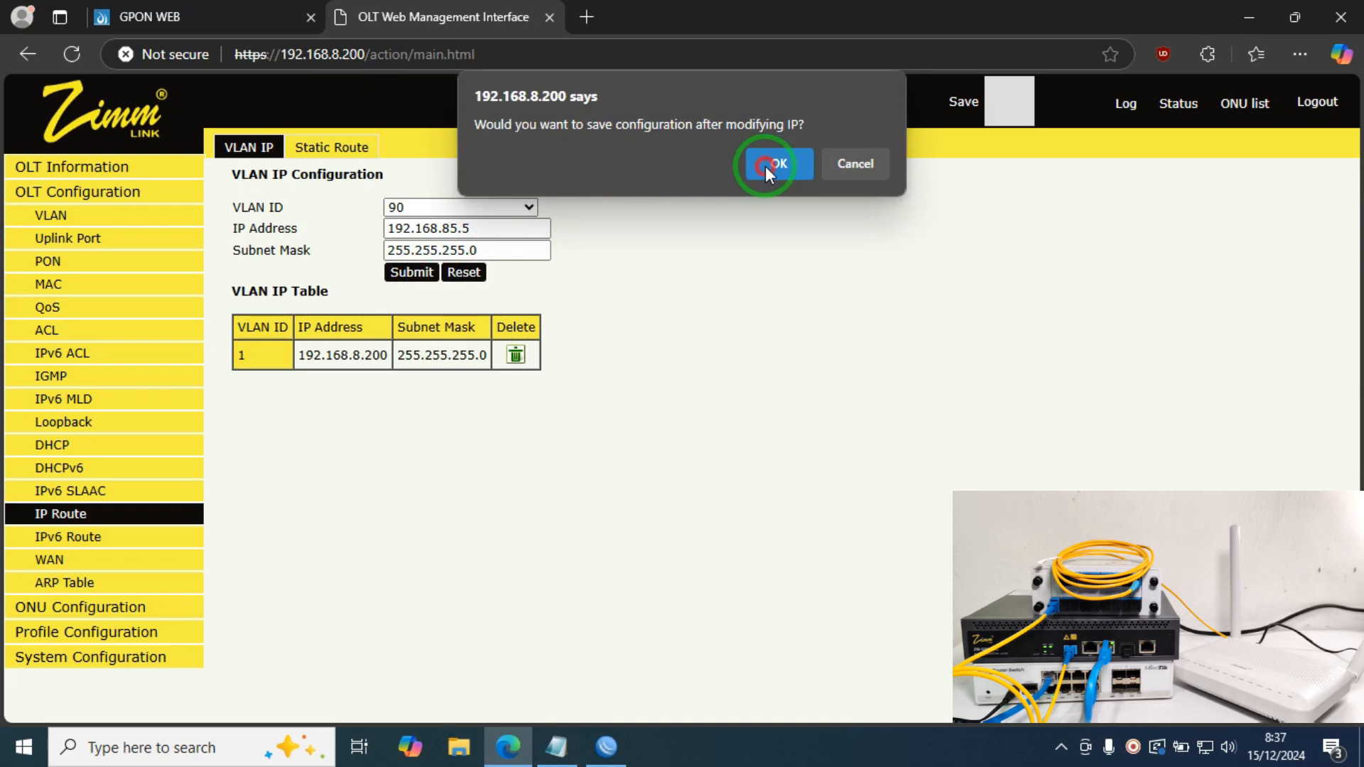
{"action": "left_click", "coordinate": [765, 166]}
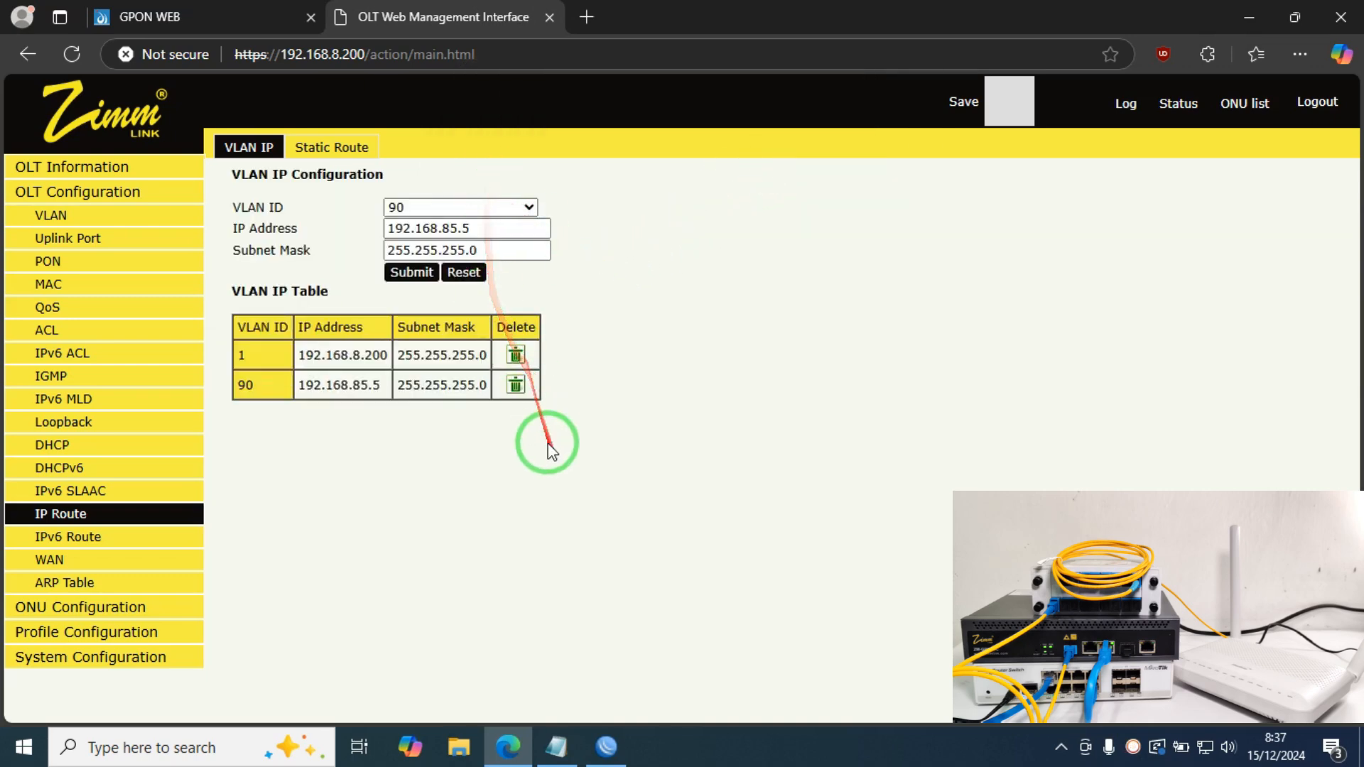
{"action": "left_click", "coordinate": [606, 746]}
Step: Add IP address 192.168.85.1/24 on interface vlan90-mgmt in WinBox
{"action": "left_click", "coordinate": [875, 387]}
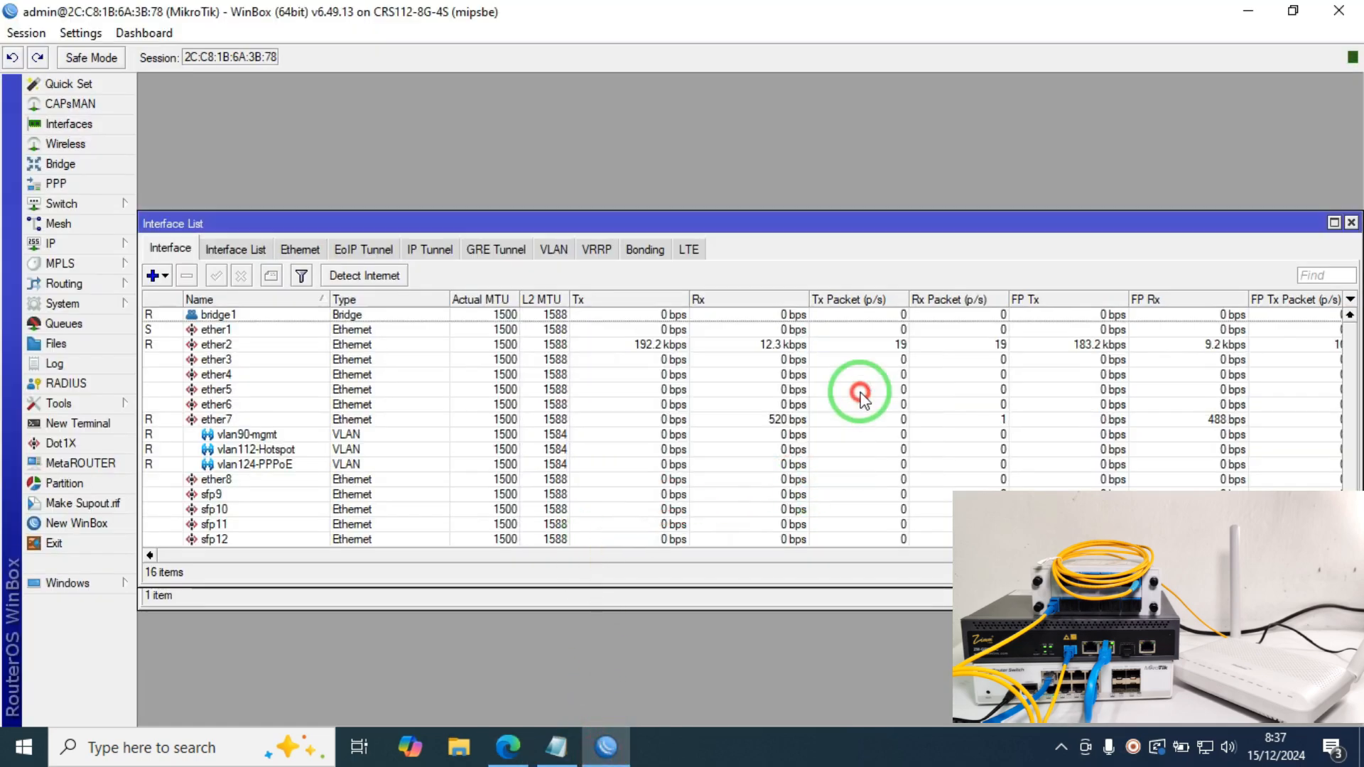
{"action": "left_click", "coordinate": [53, 243]}
{"action": "left_click", "coordinate": [167, 255]}
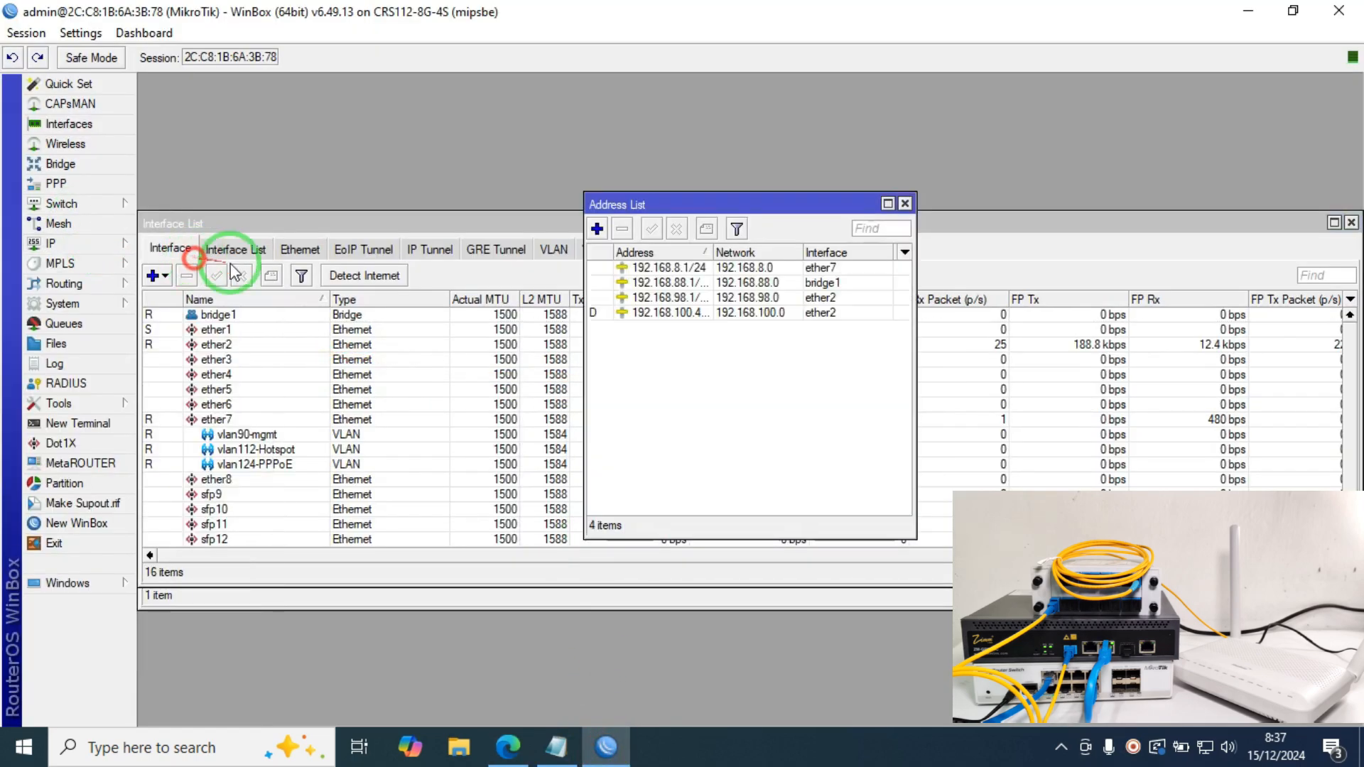
{"action": "left_click", "coordinate": [597, 228]}
{"action": "type", "text": "192.168.8"}
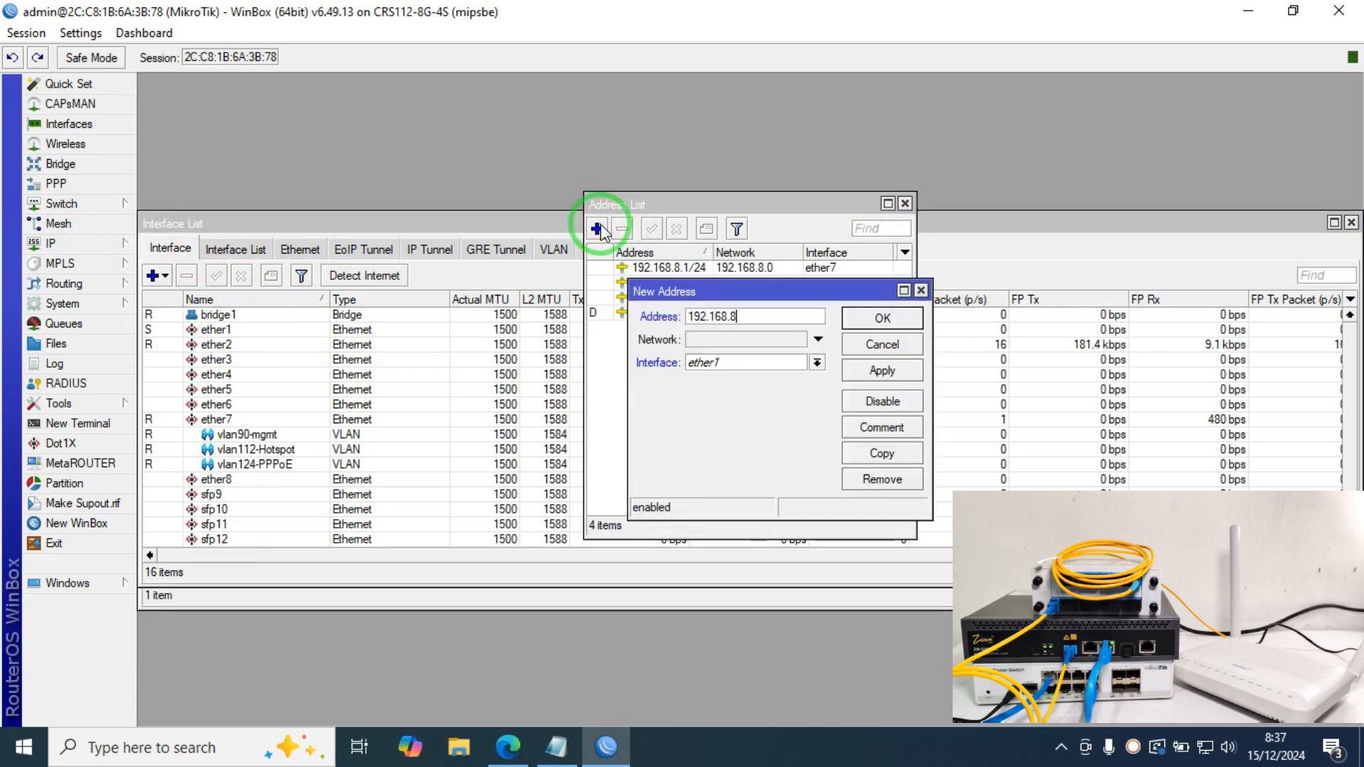
{"action": "type", "text": "5.1/24"}
{"action": "left_click", "coordinate": [743, 362]}
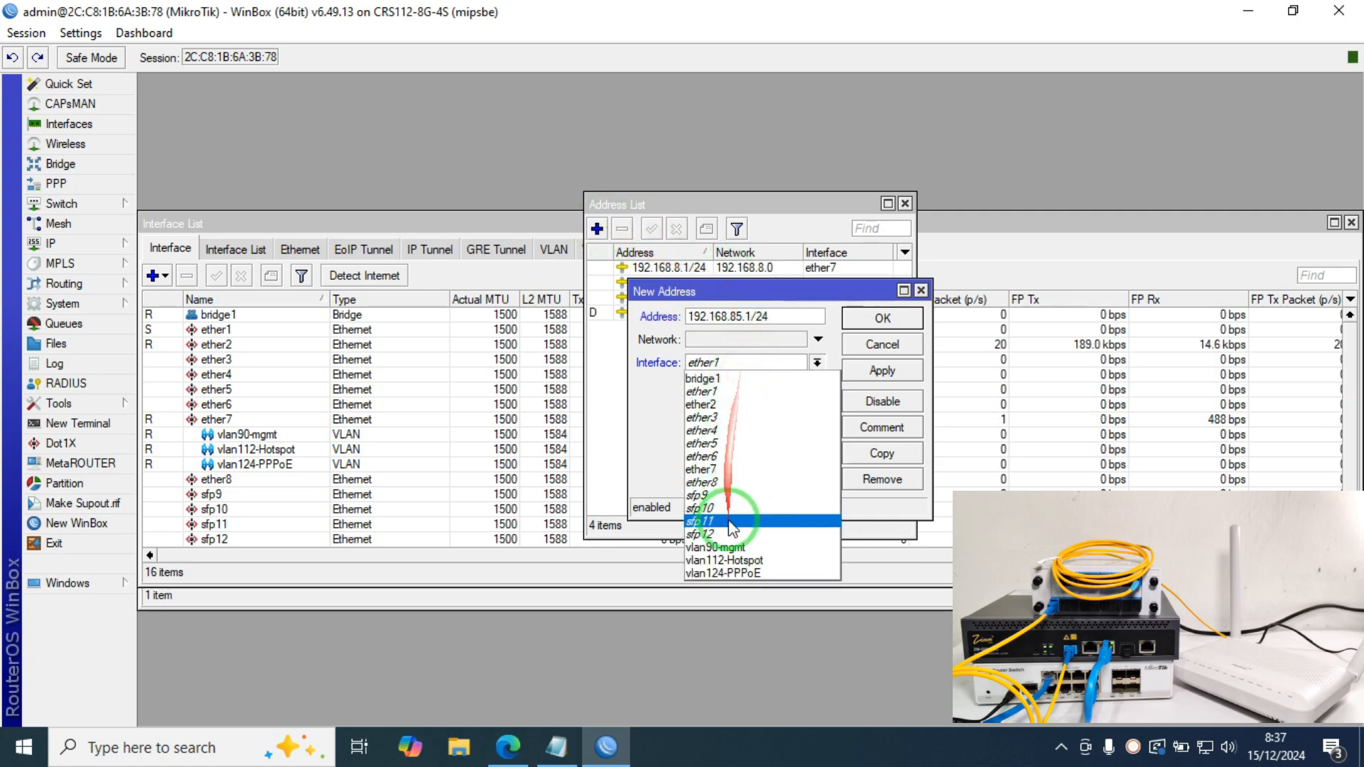
{"action": "left_click", "coordinate": [716, 547]}
{"action": "left_click", "coordinate": [878, 369]}
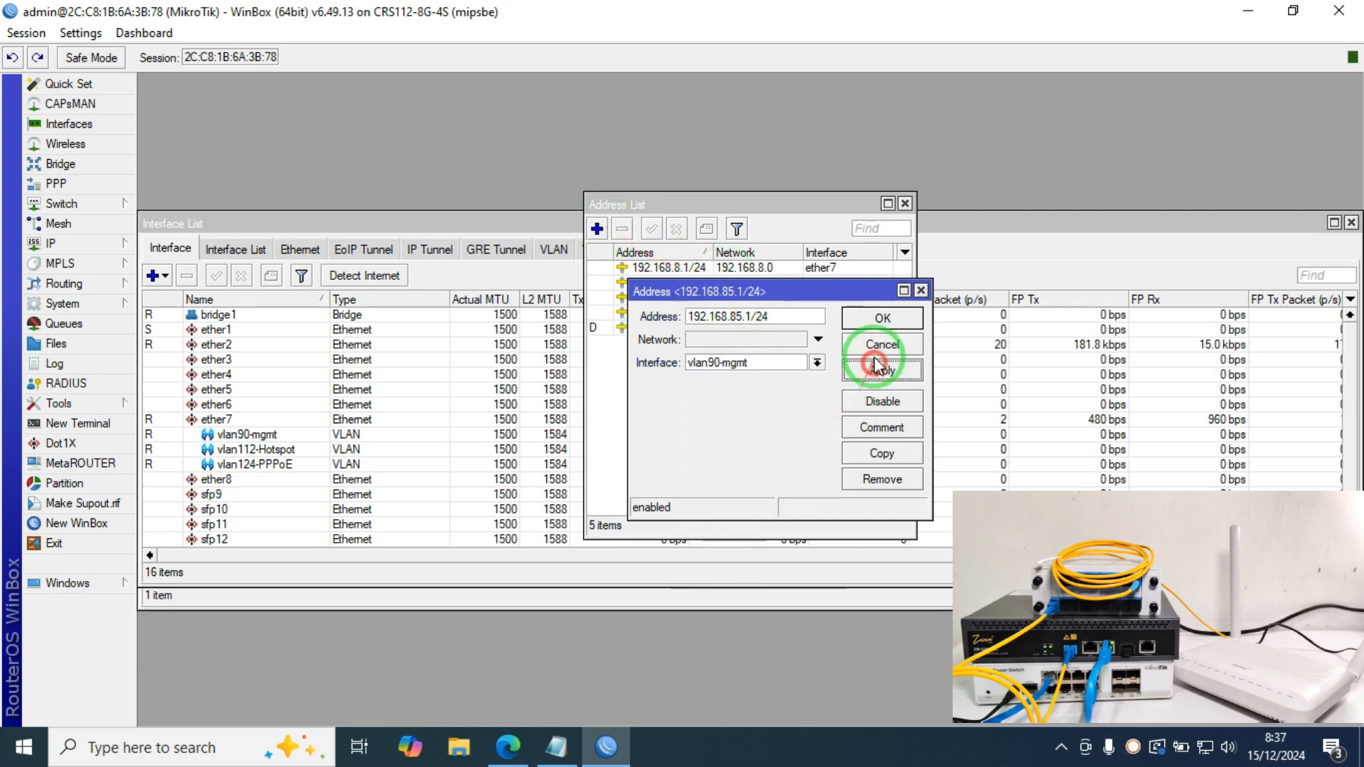
{"action": "left_click", "coordinate": [875, 325]}
Step: From a new terminal, ping 192.168.85.5 and stop after two successful replies
{"action": "left_click", "coordinate": [85, 425]}
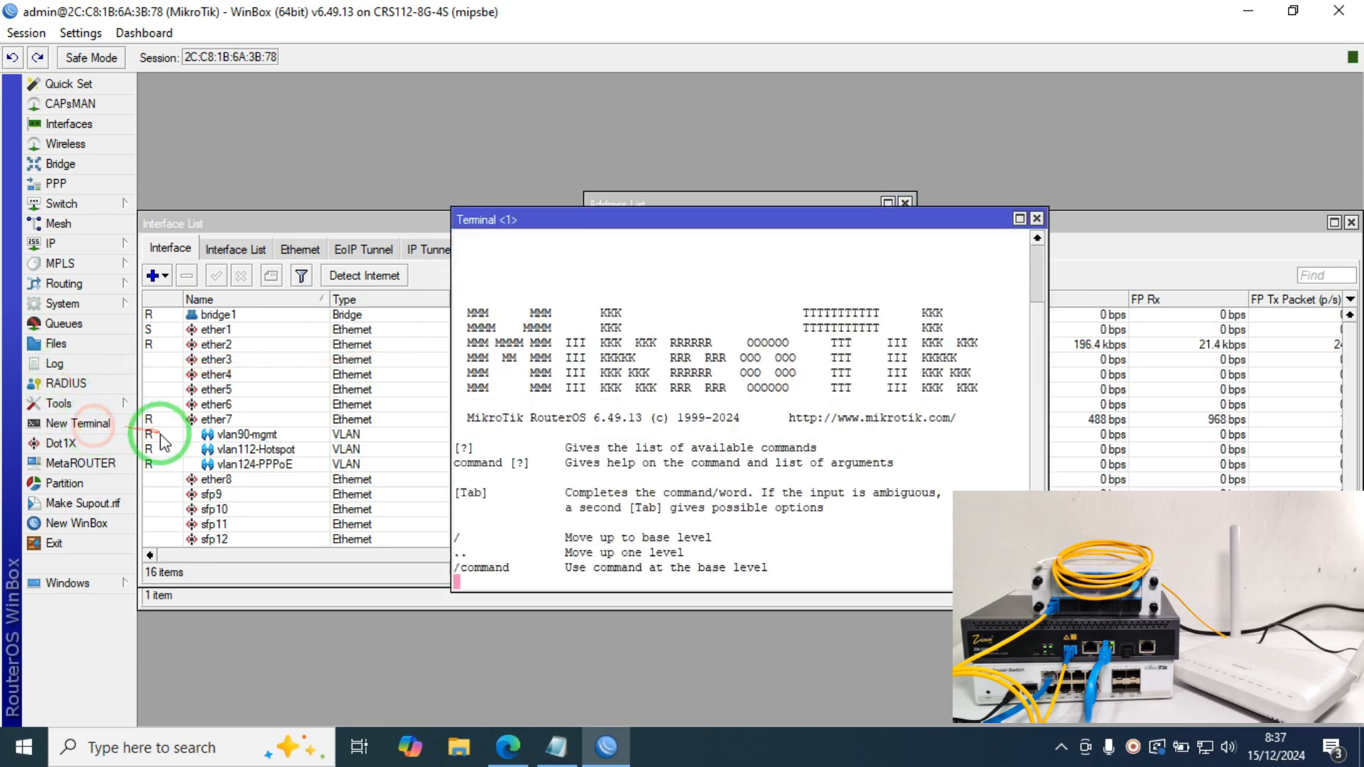
{"action": "type", "text": "*****"}
{"action": "key", "text": "BackSpace"}
{"action": "key", "text": "BackSpace"}
{"action": "key", "text": "BackSpace"}
{"action": "key", "text": "BackSpace"}
{"action": "key", "text": "BackSpace"}
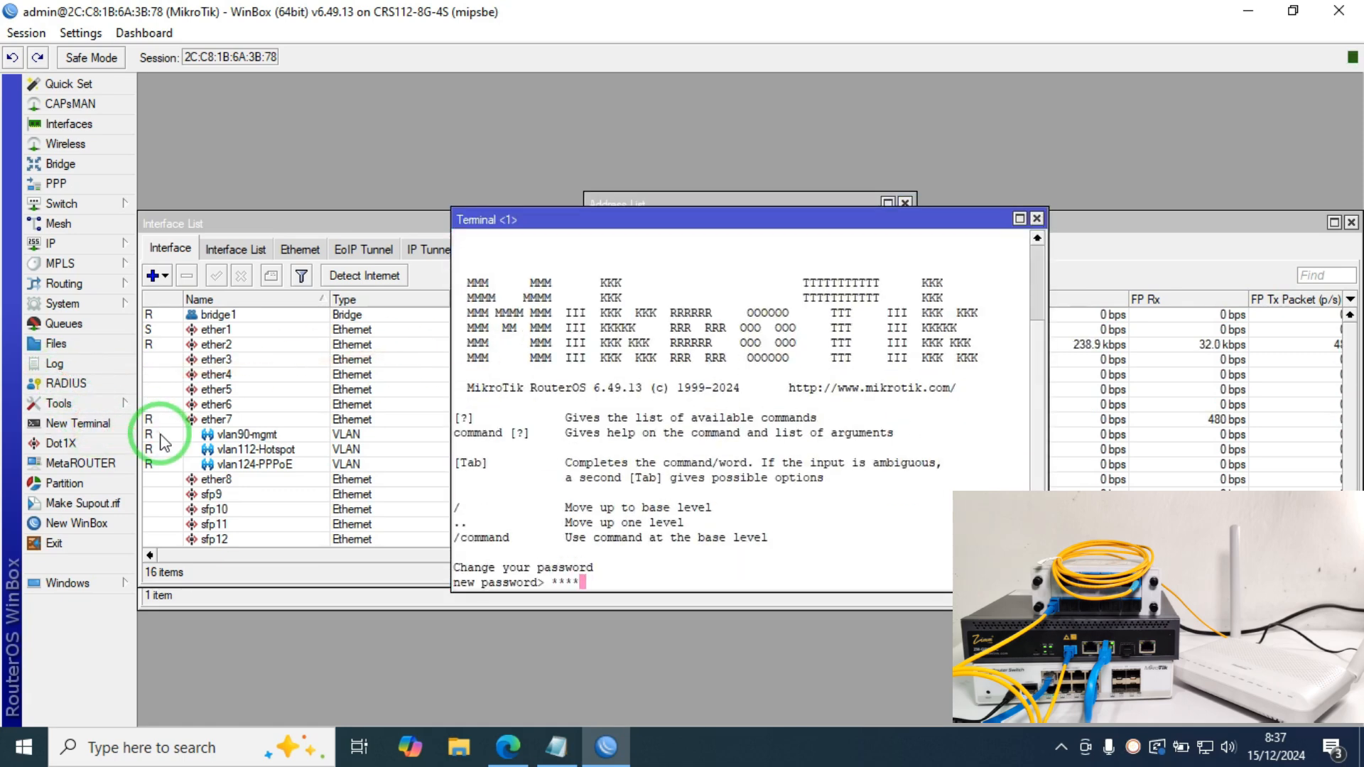
{"action": "key", "text": "ctrl+c"}
{"action": "type", "text": "ping "}
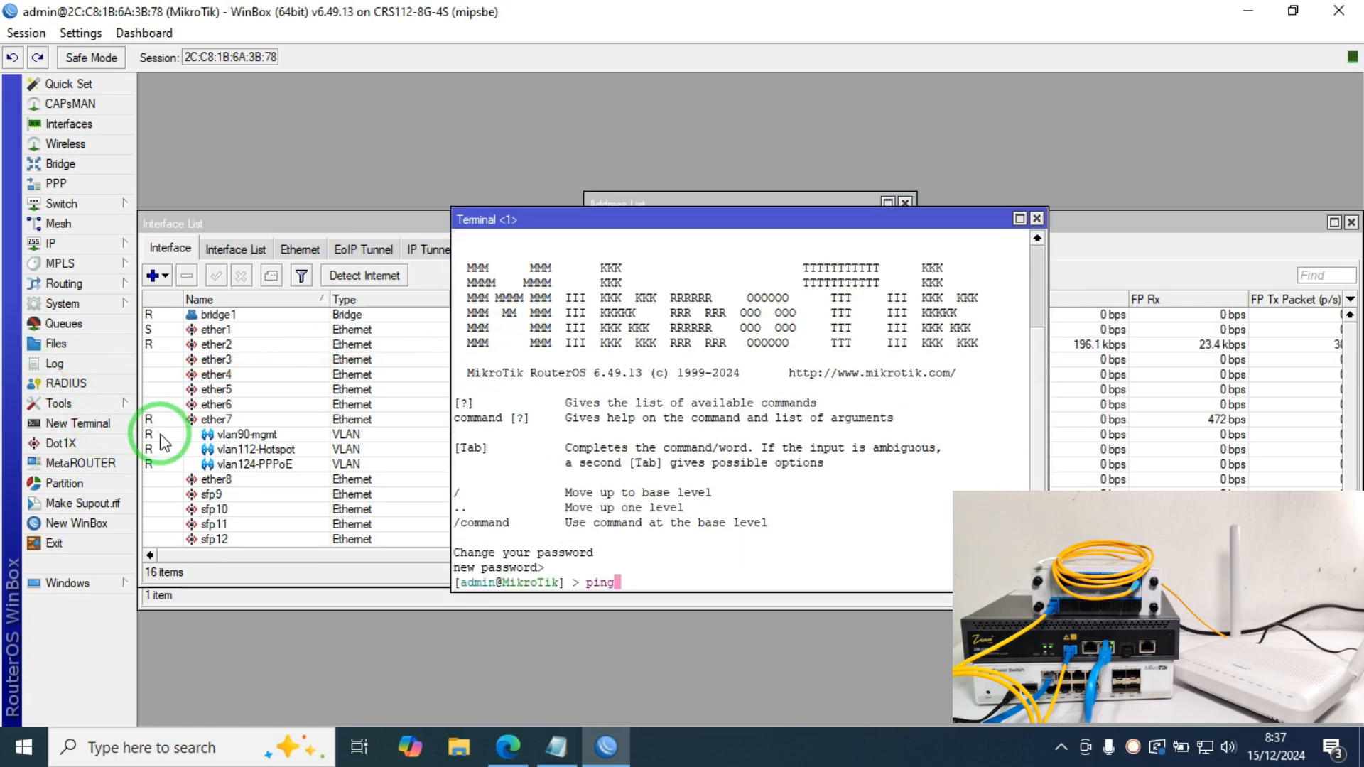
{"action": "type", "text": "192.168.8"}
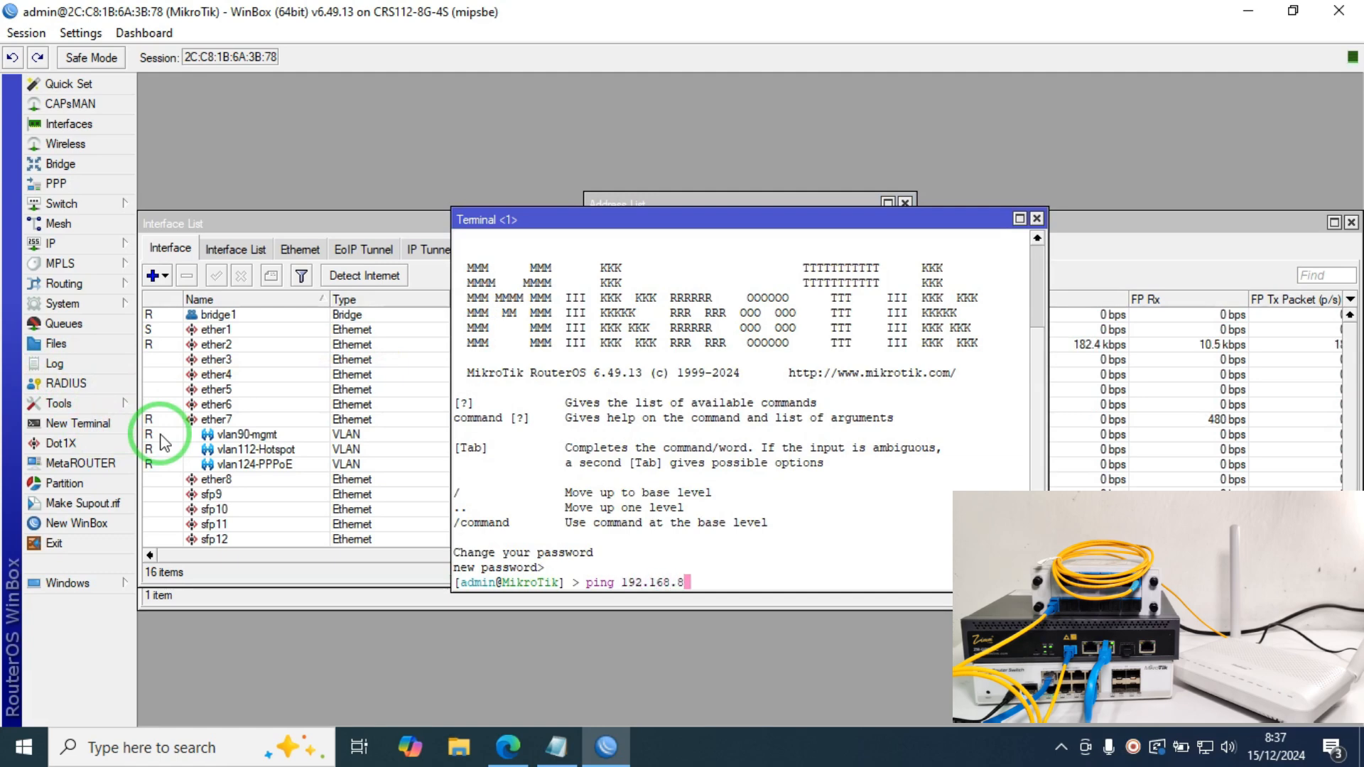
{"action": "type", "text": "5.5"}
{"action": "key", "text": "Return"}
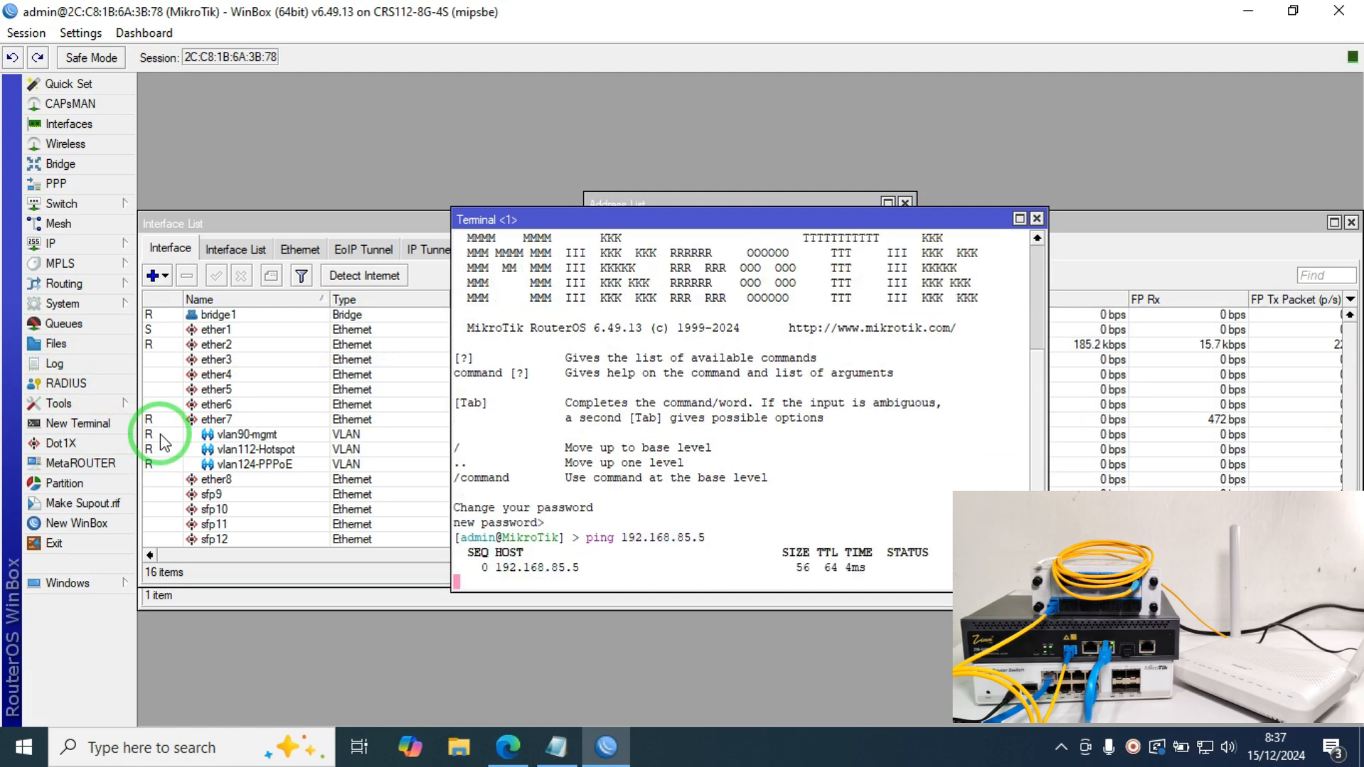
{"action": "key", "text": "ctrl+c"}
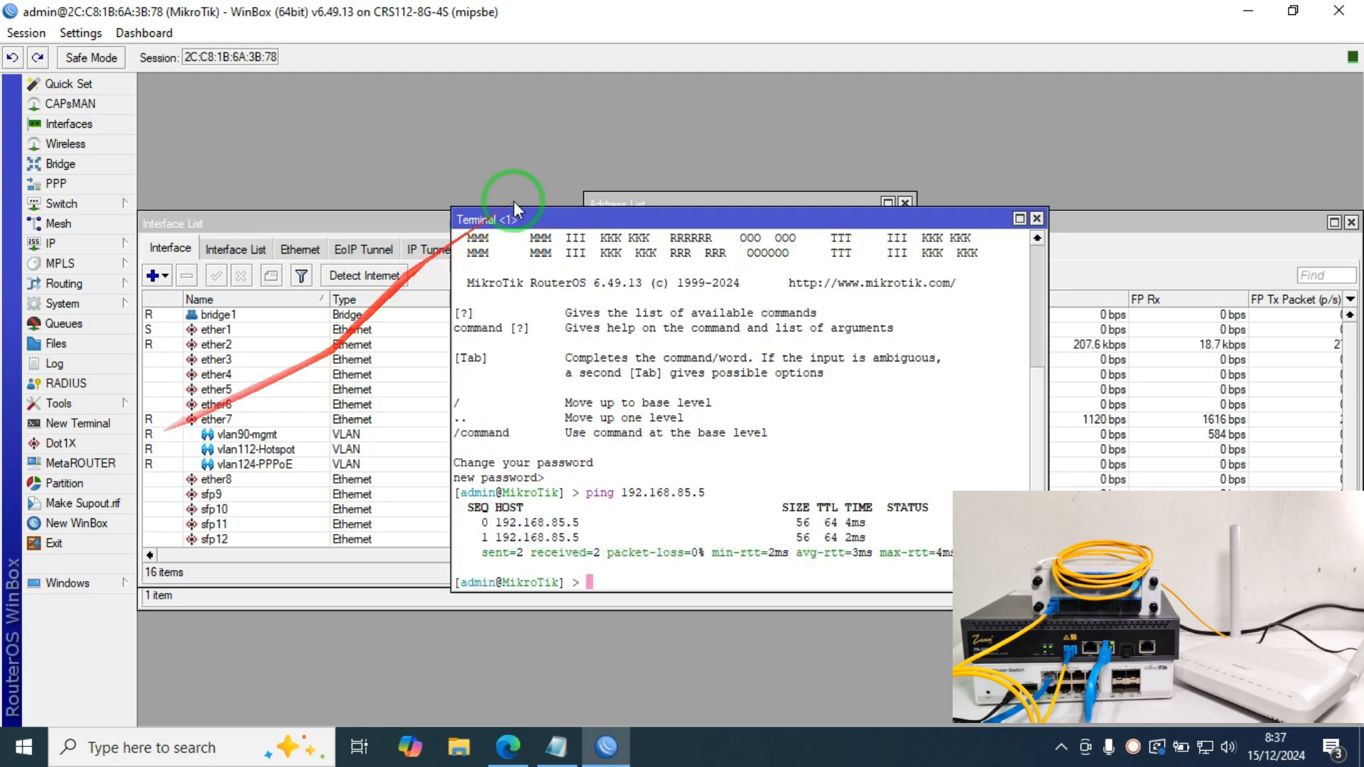
{"action": "left_click", "coordinate": [1037, 218]}
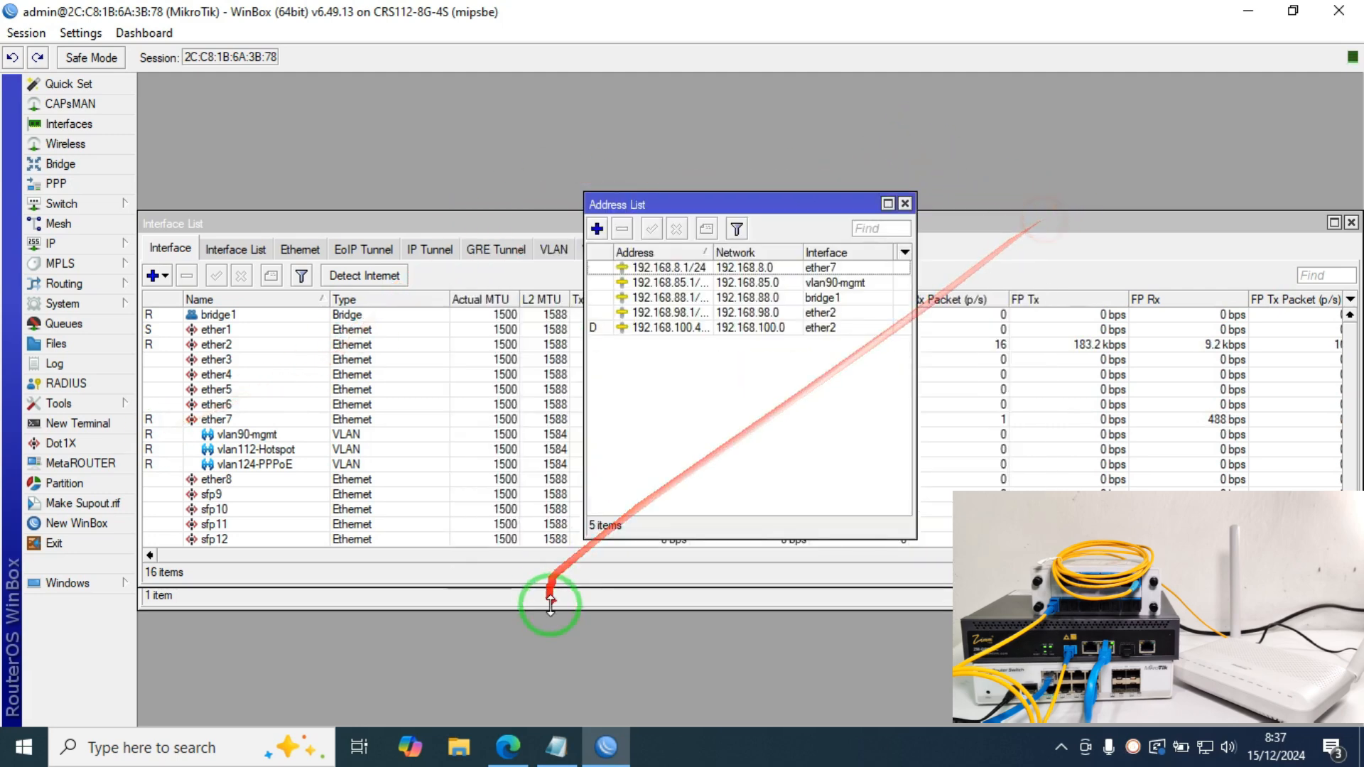
{"action": "left_click", "coordinate": [507, 748]}
{"action": "left_click", "coordinate": [586, 16]}
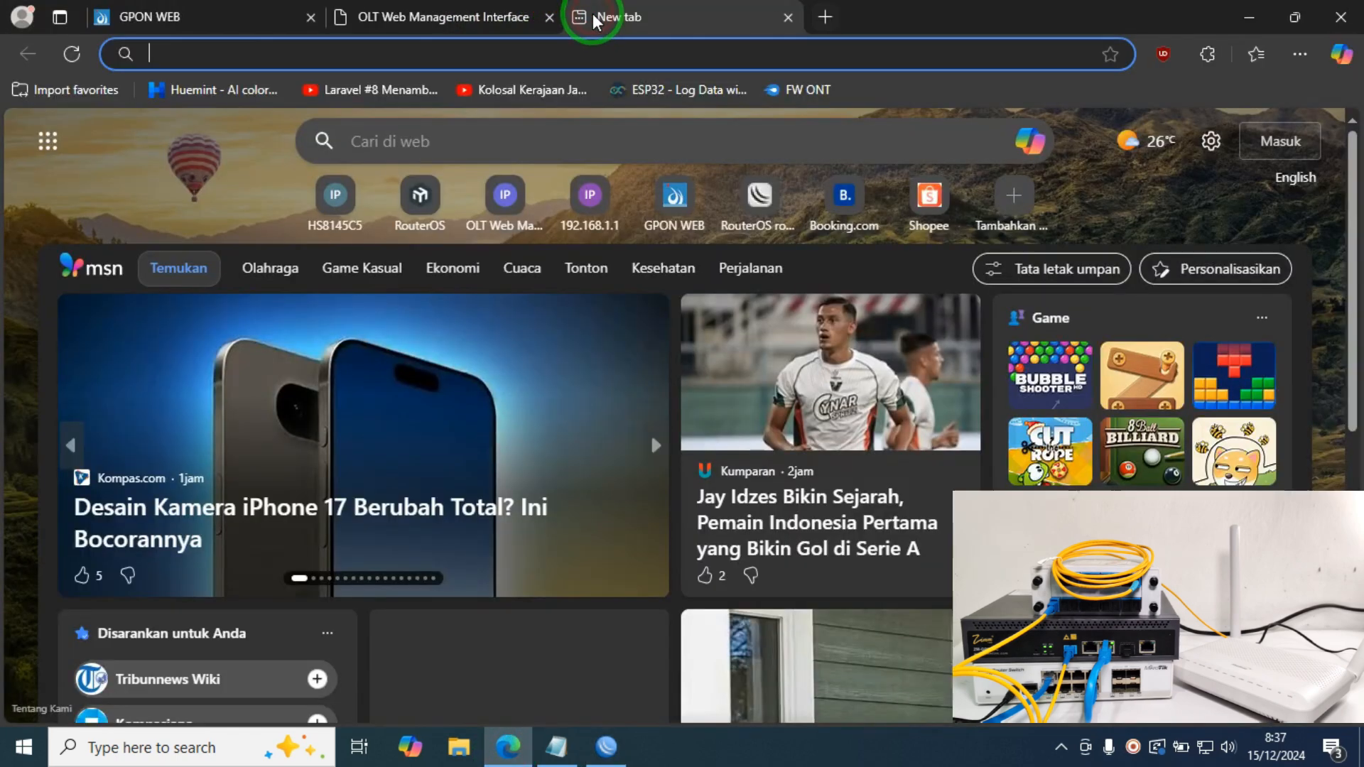
{"action": "type", "text": "192.168."}
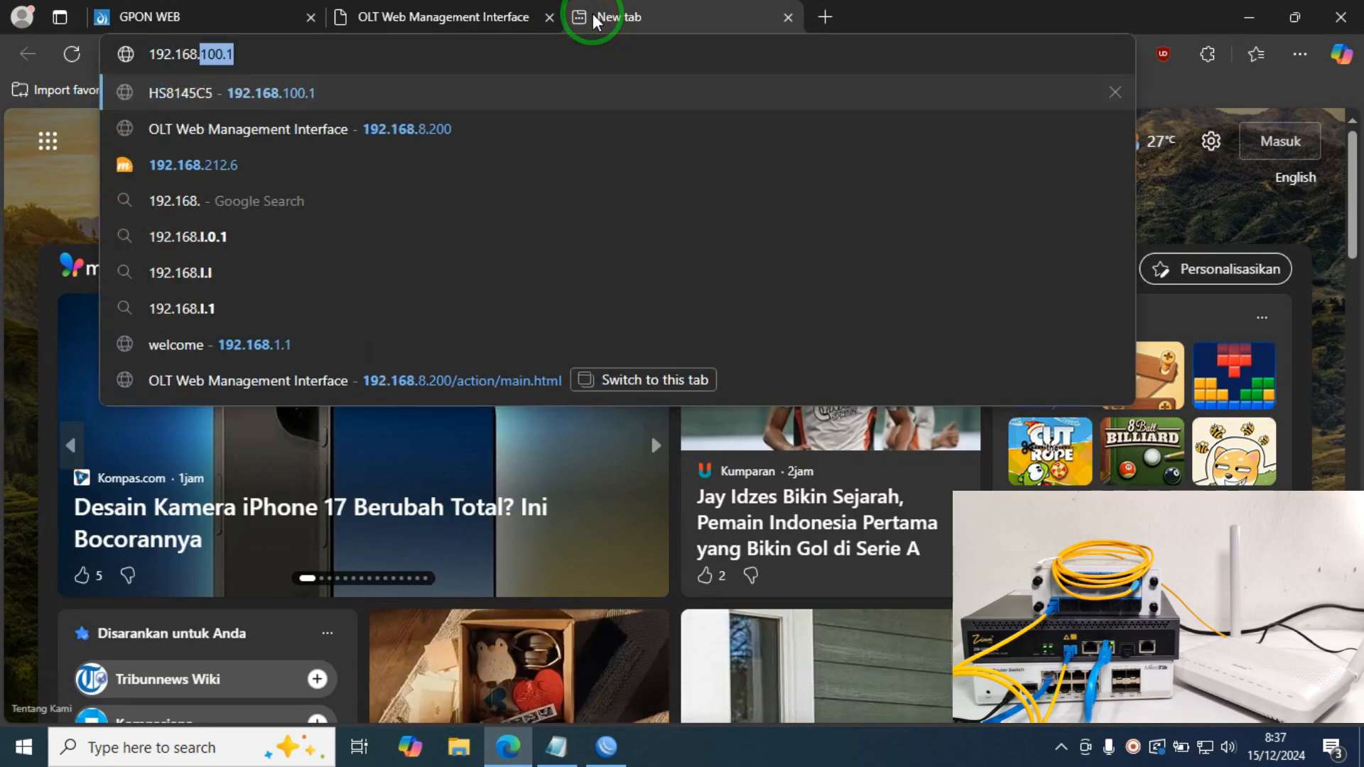
{"action": "type", "text": "85."}
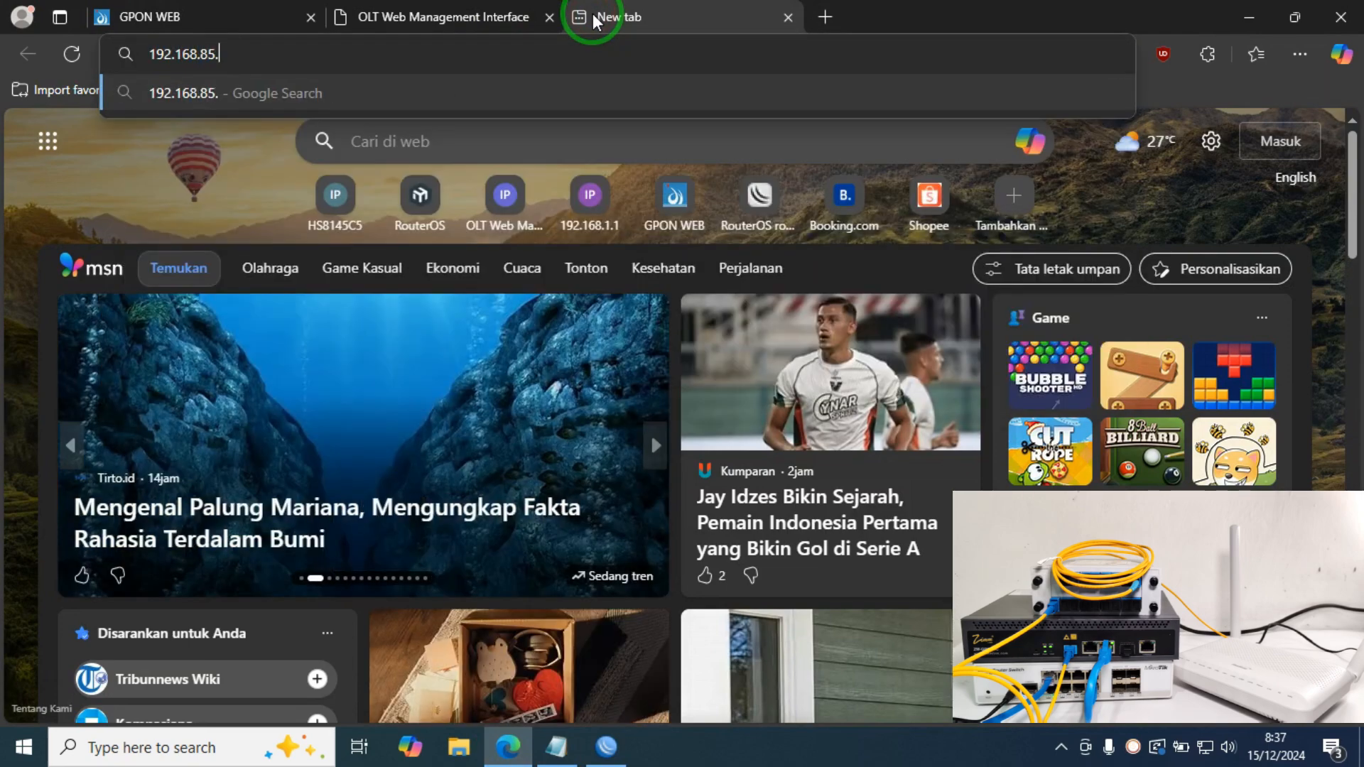
{"action": "type", "text": "5"}
{"action": "key", "text": "Return"}
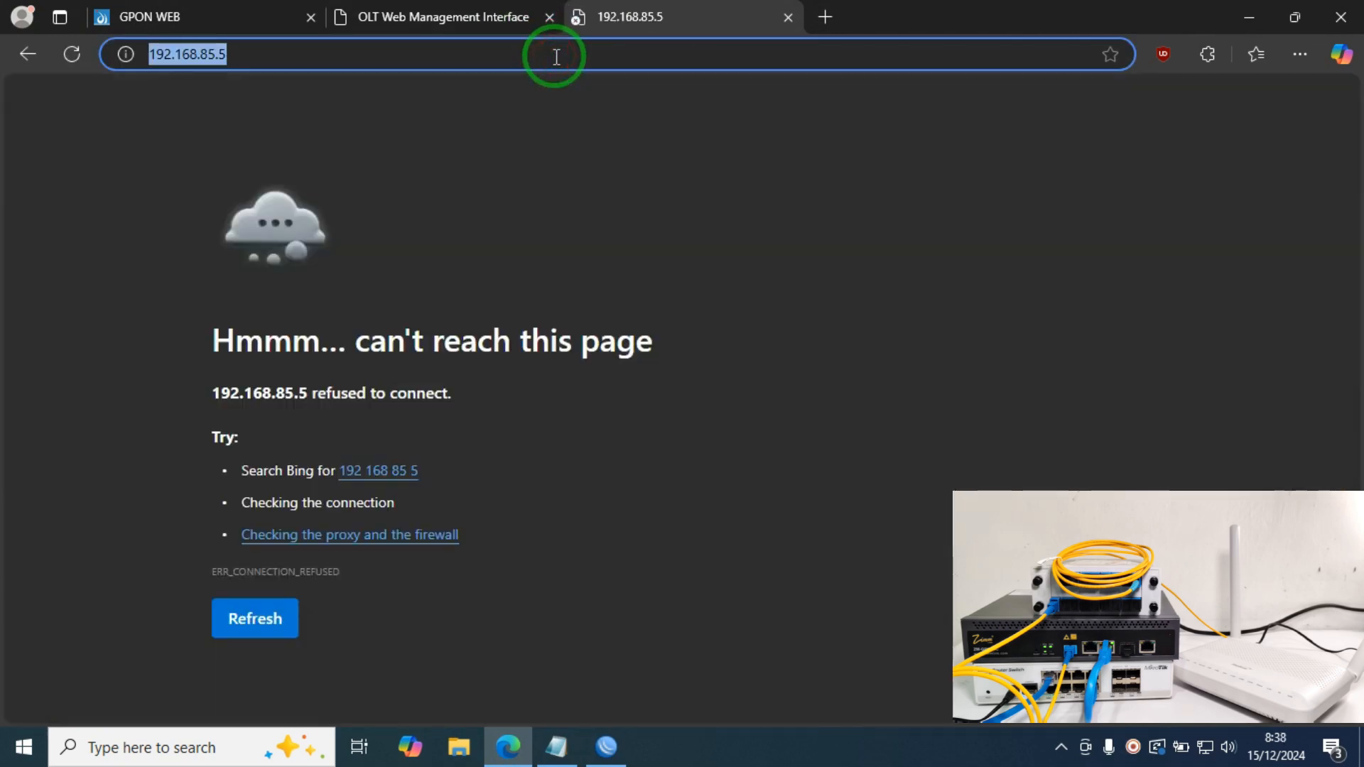
{"action": "key", "text": "Return"}
{"action": "type", "text": "https"}
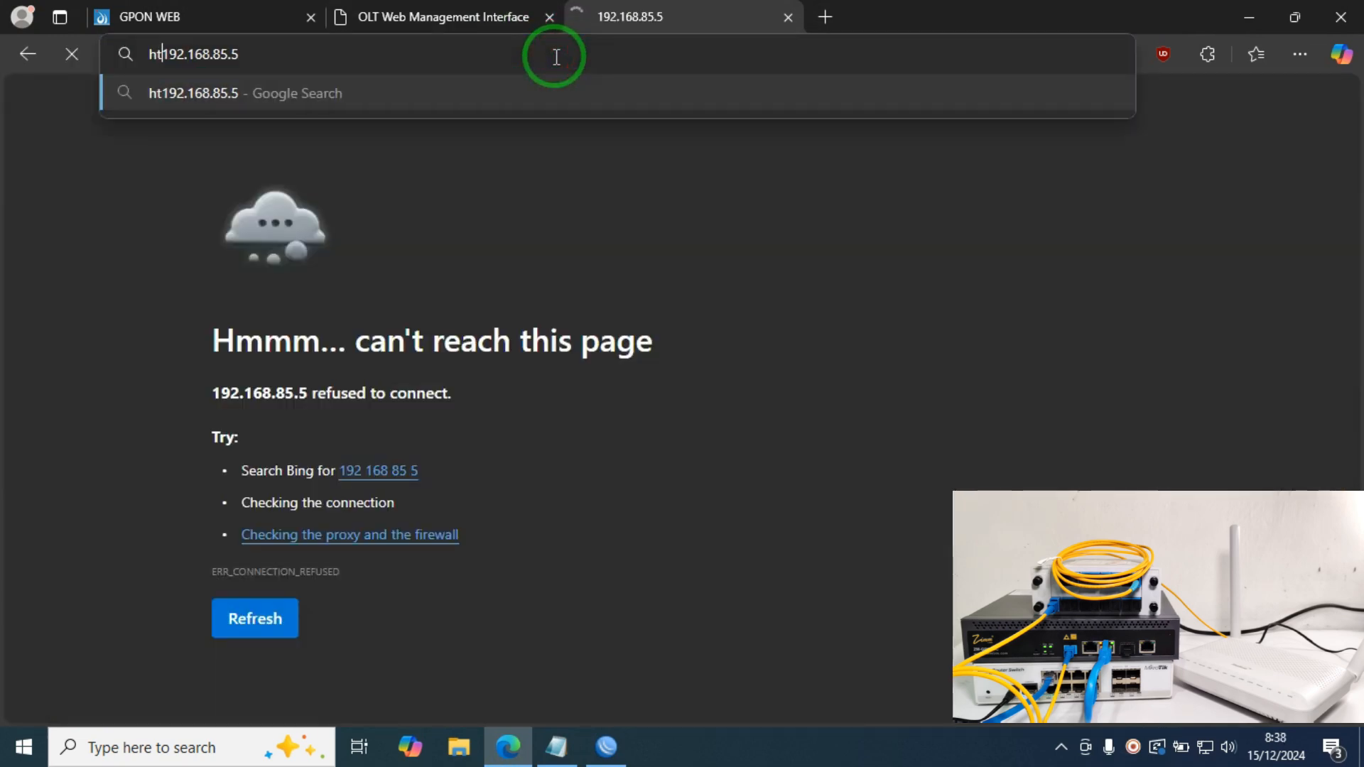
{"action": "type", "text": "/"}
{"action": "key", "text": "Return"}
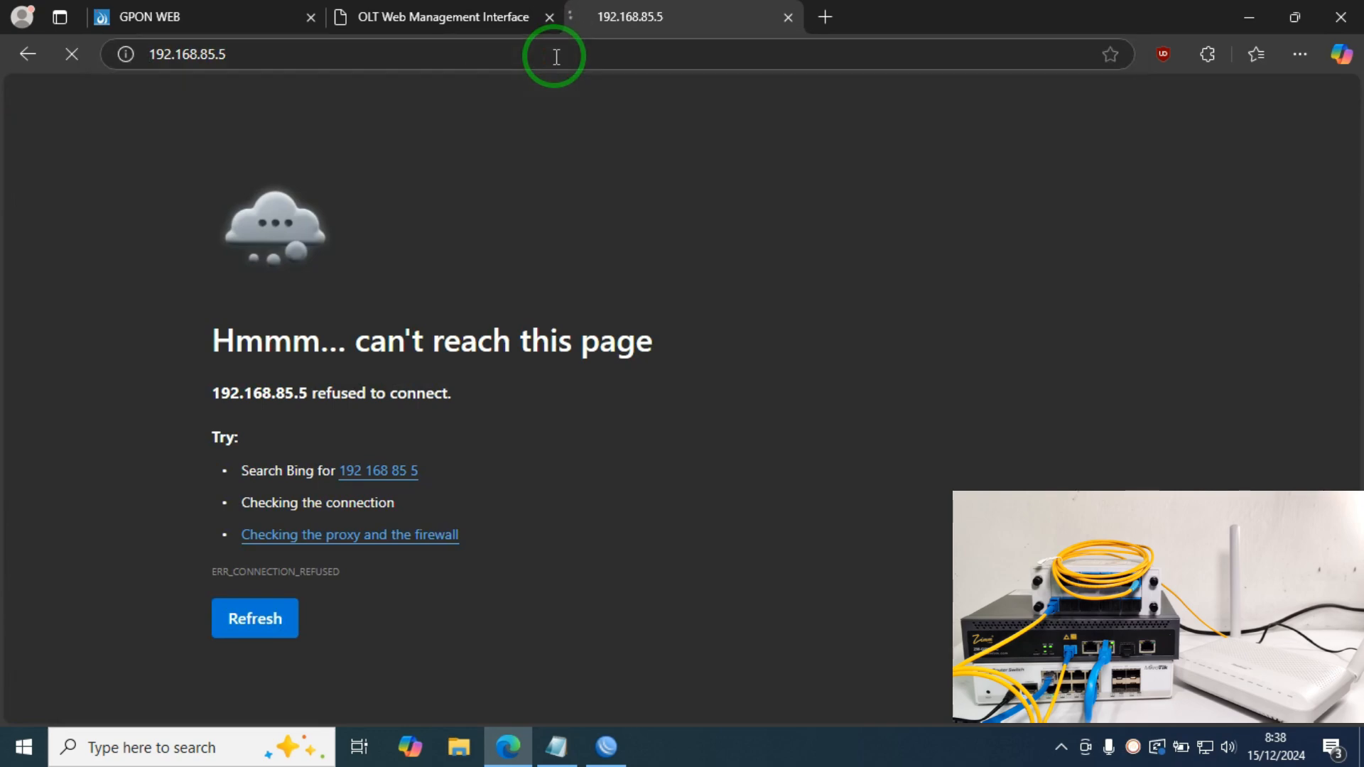
{"action": "left_click", "coordinate": [430, 476]}
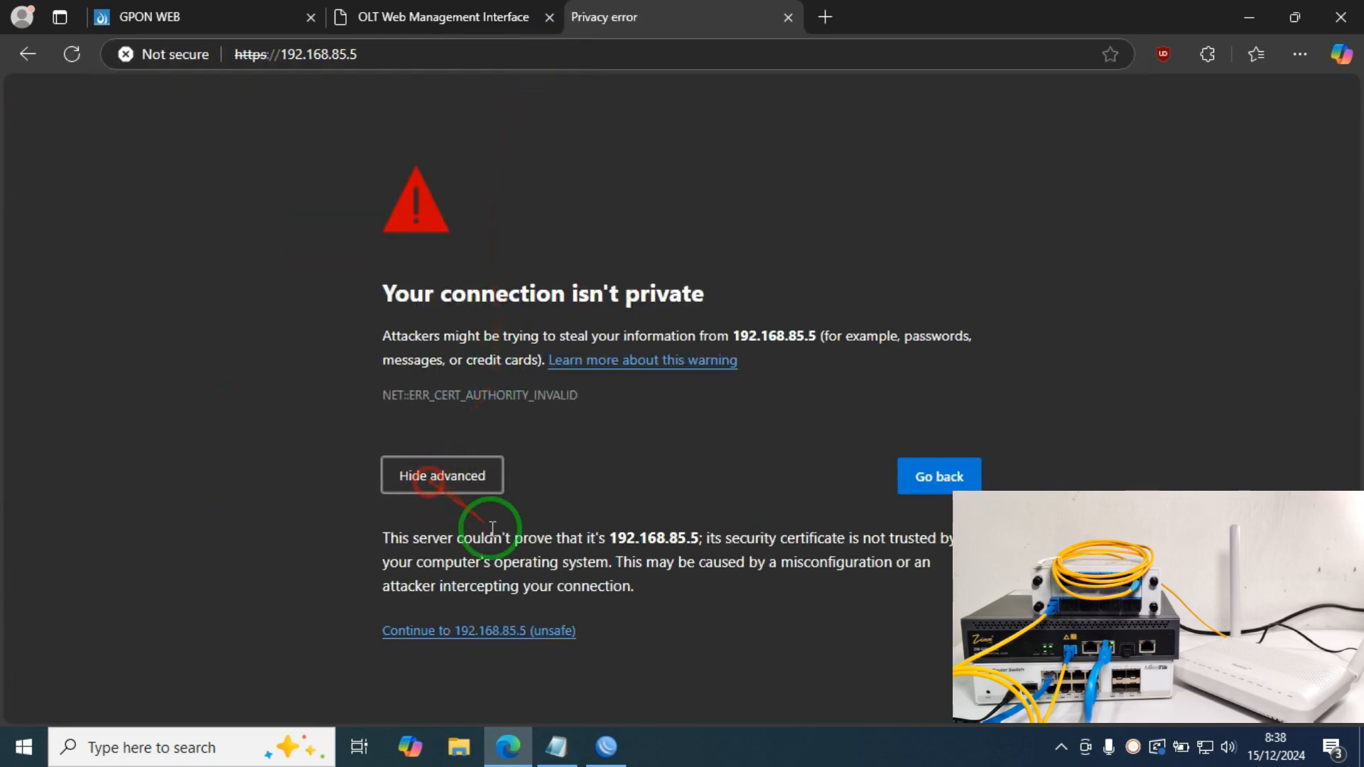
{"action": "left_click", "coordinate": [521, 631]}
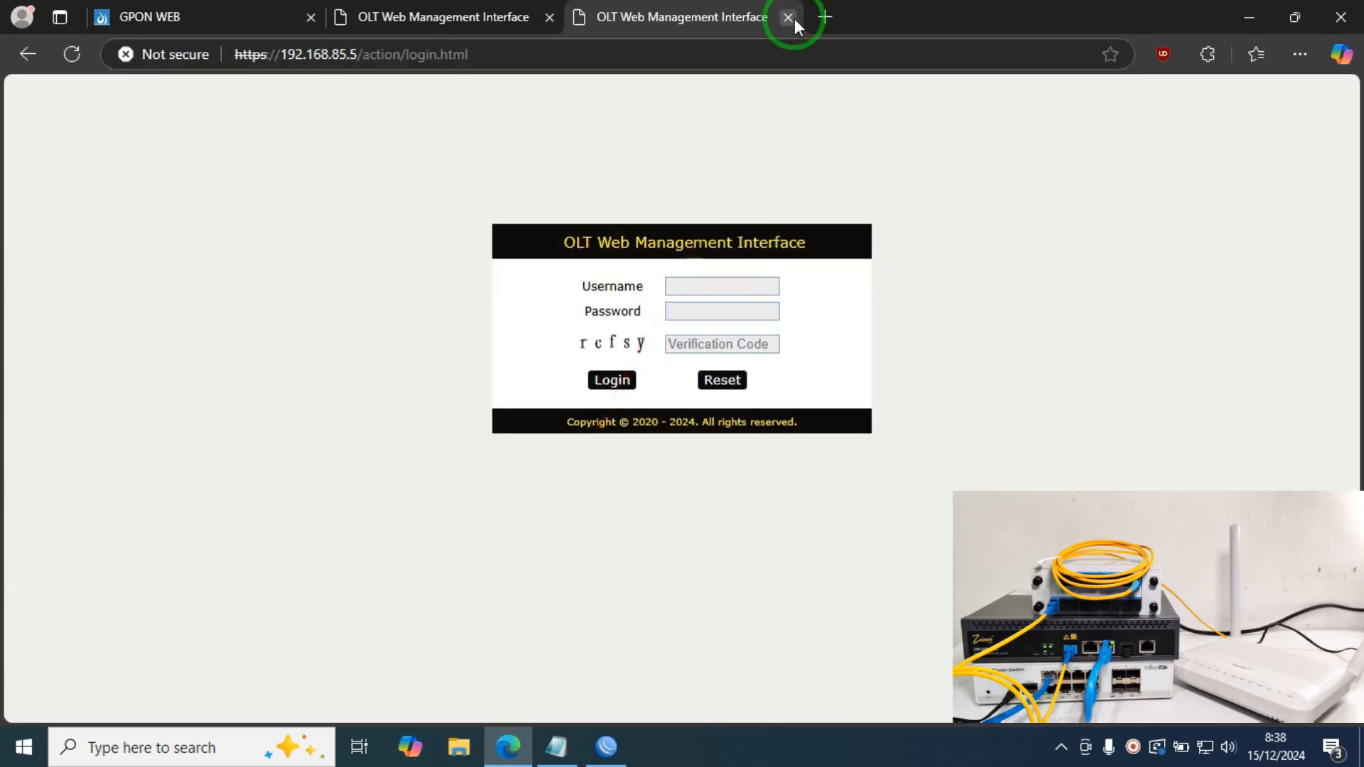
Step: Close the 192.168.85.5 tab and go to the OLT's Profile Configuration pages
{"action": "left_click", "coordinate": [793, 17]}
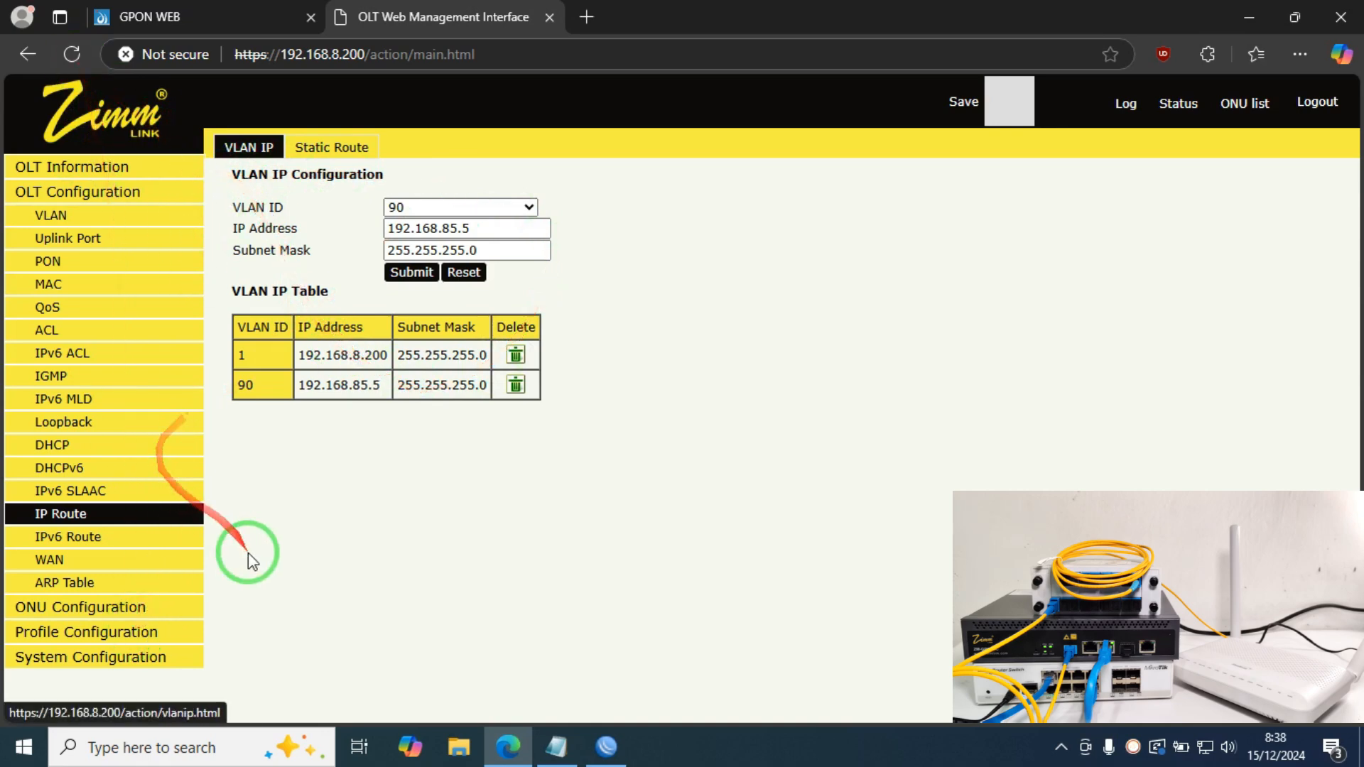
{"action": "left_click", "coordinate": [119, 630]}
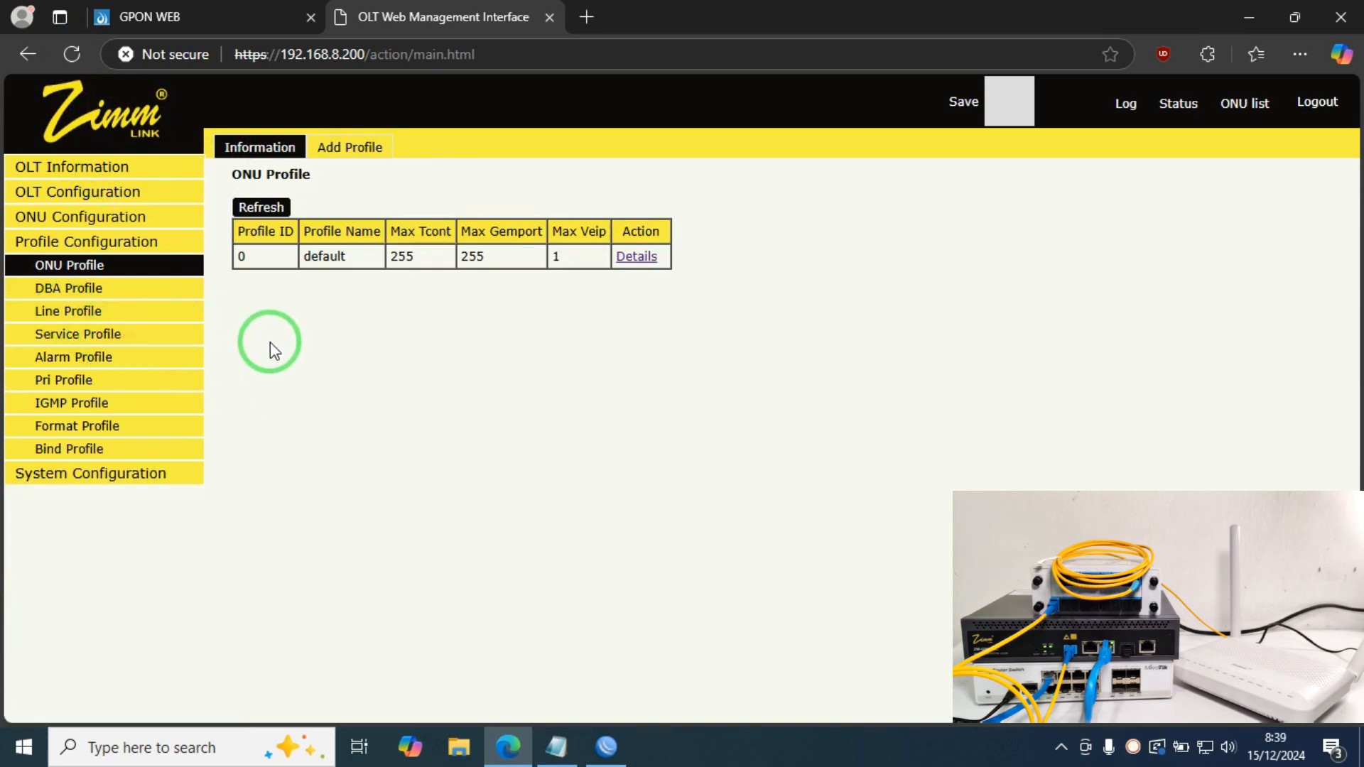
Step: Create line profile 1 named INTERNET
{"action": "left_click", "coordinate": [83, 310]}
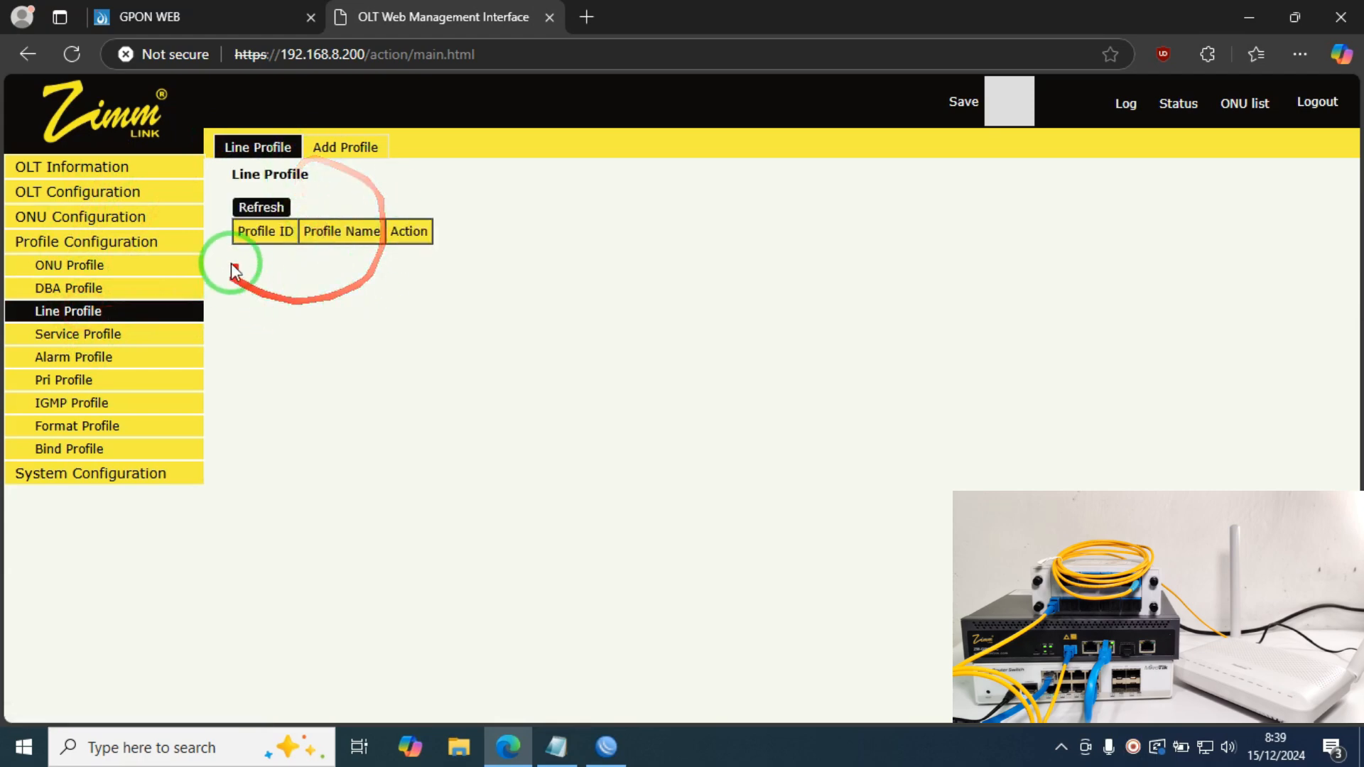
{"action": "left_click", "coordinate": [344, 149]}
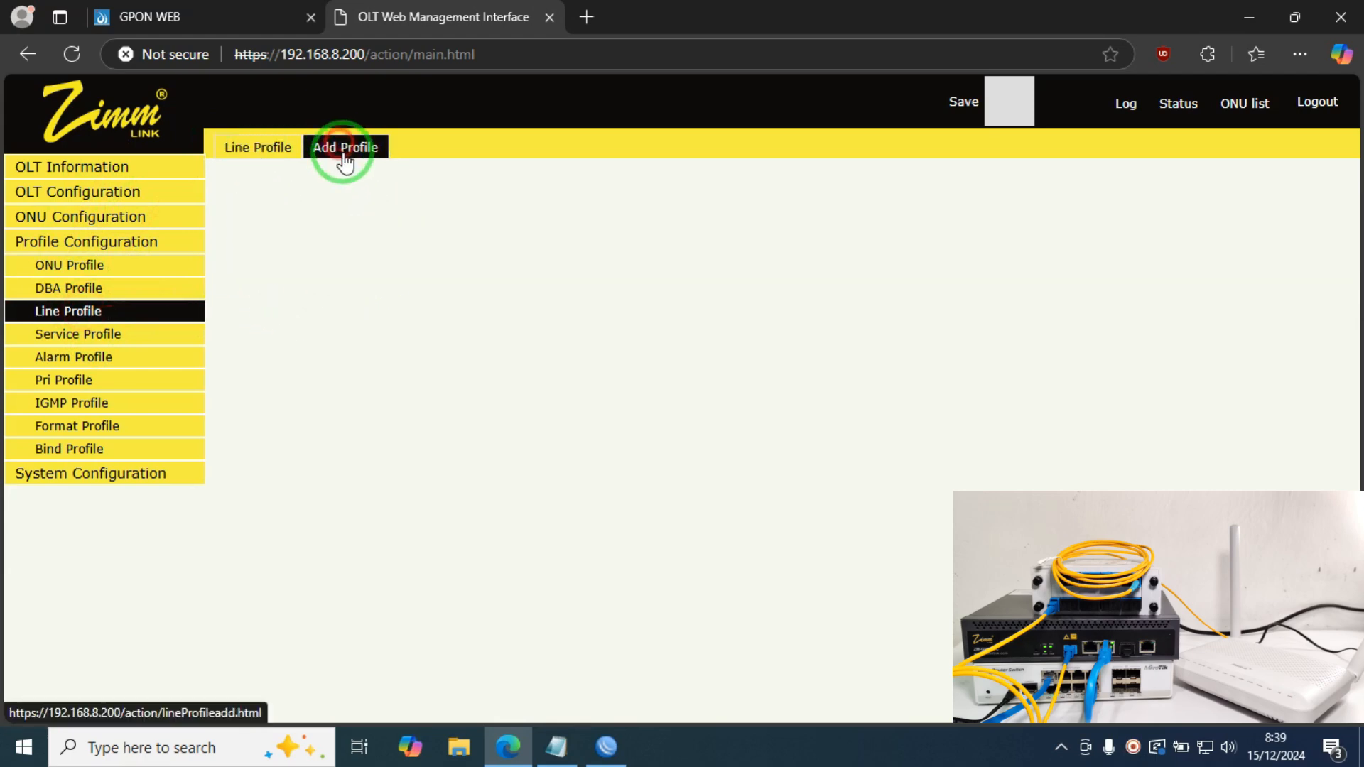
{"action": "left_click_drag", "start_coordinate": [381, 241], "coordinate": [293, 241]}
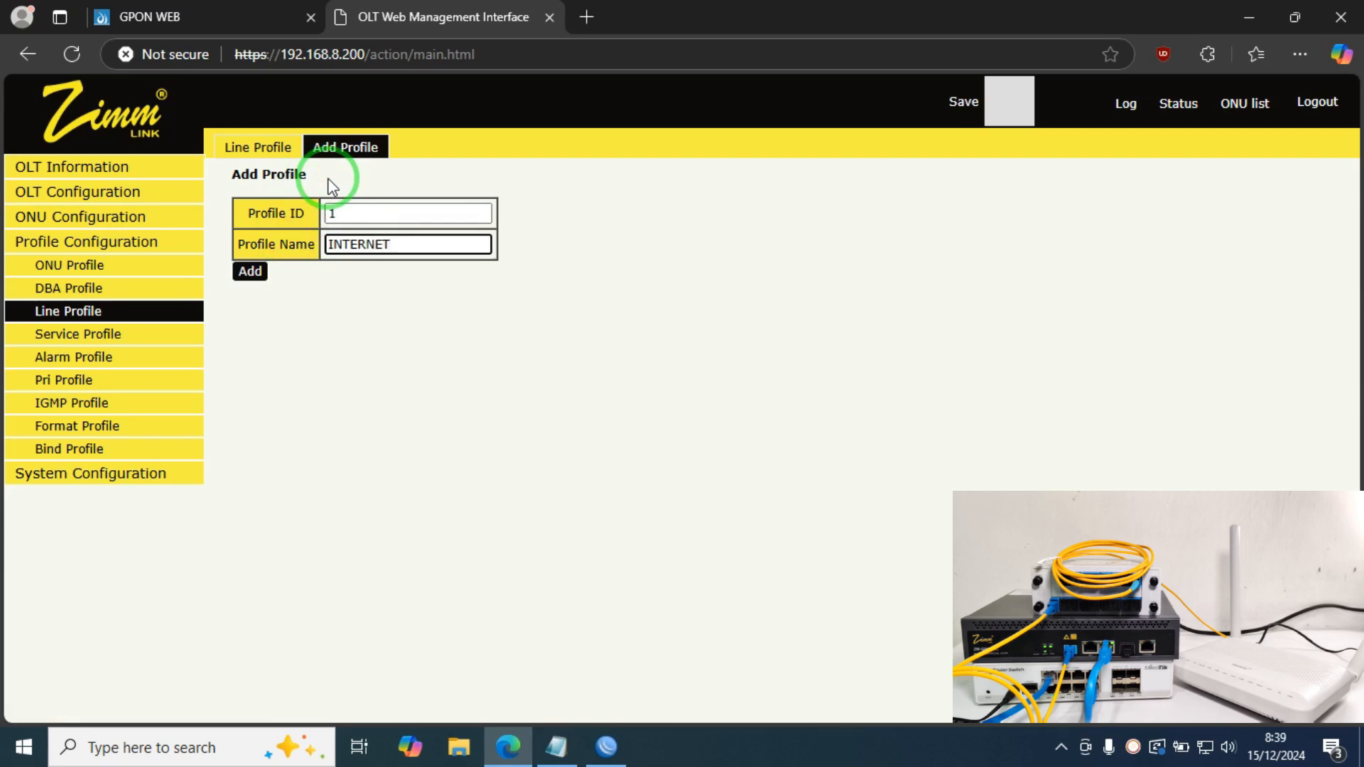
{"action": "left_click", "coordinate": [250, 271]}
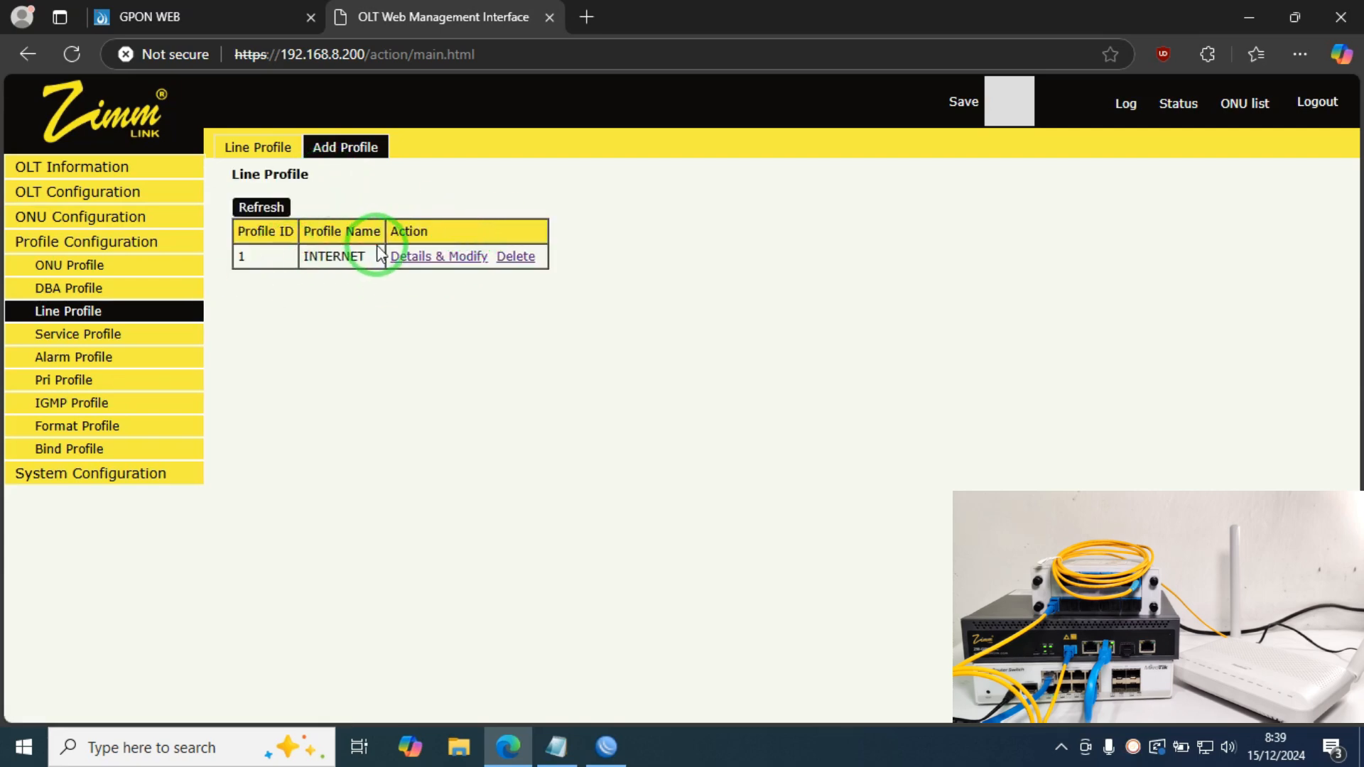
Step: In line profile 1's details, add Tcont 1 named INTERNET
{"action": "left_click", "coordinate": [413, 258]}
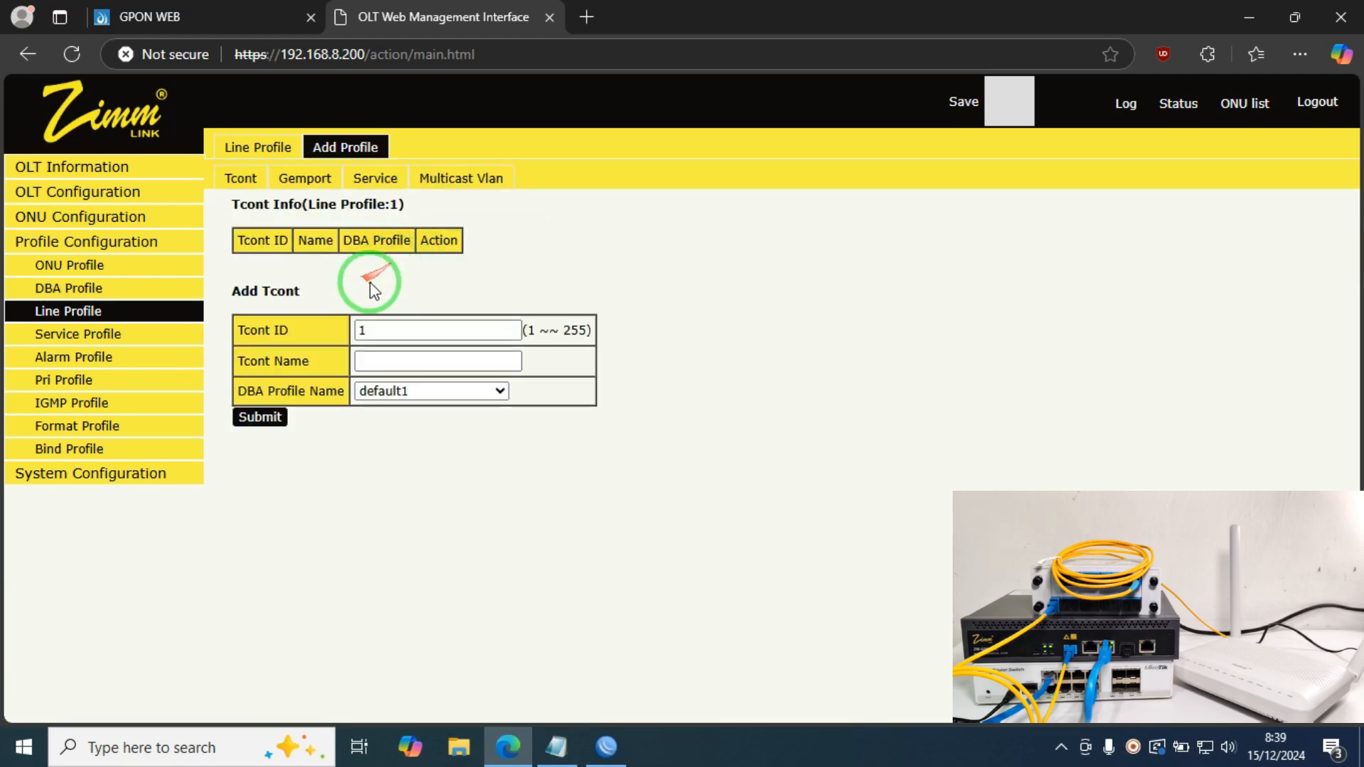
{"action": "left_click", "coordinate": [373, 363]}
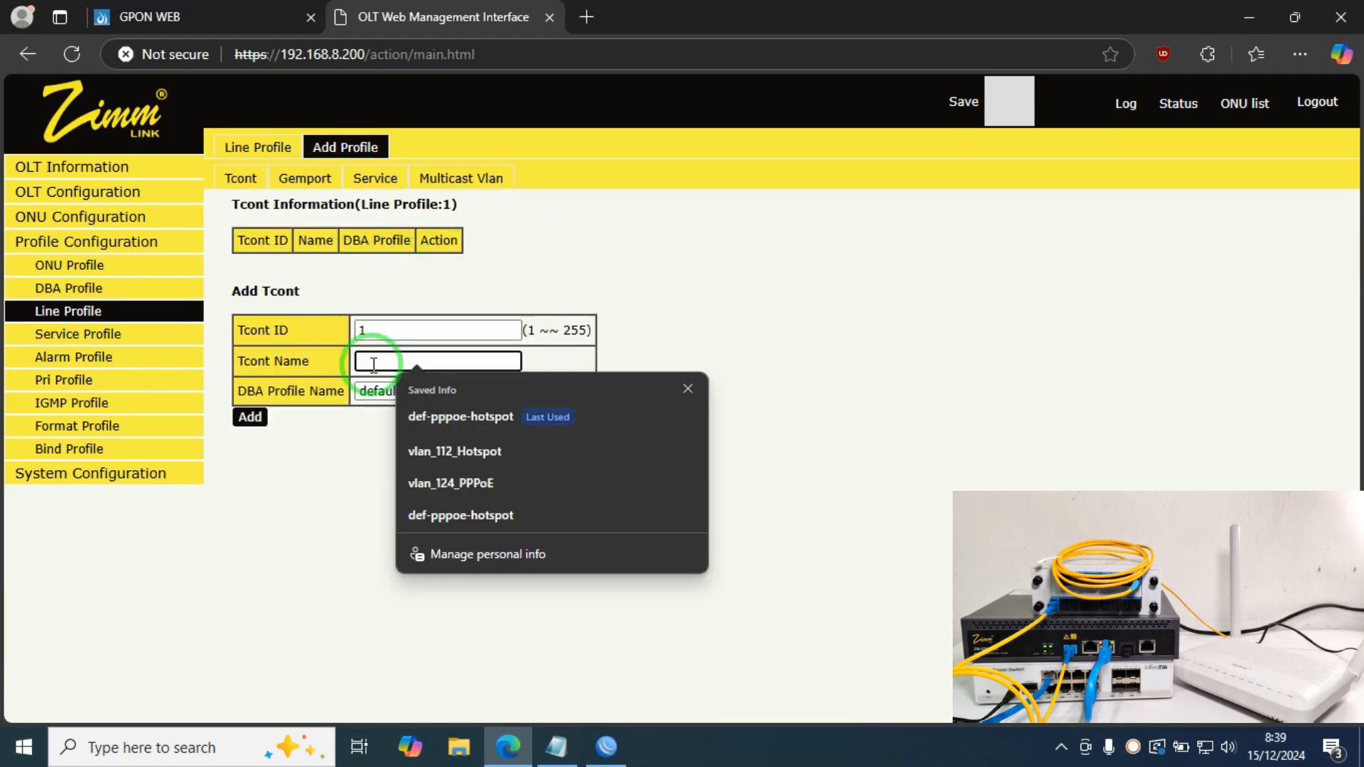
{"action": "type", "text": "INTERN"}
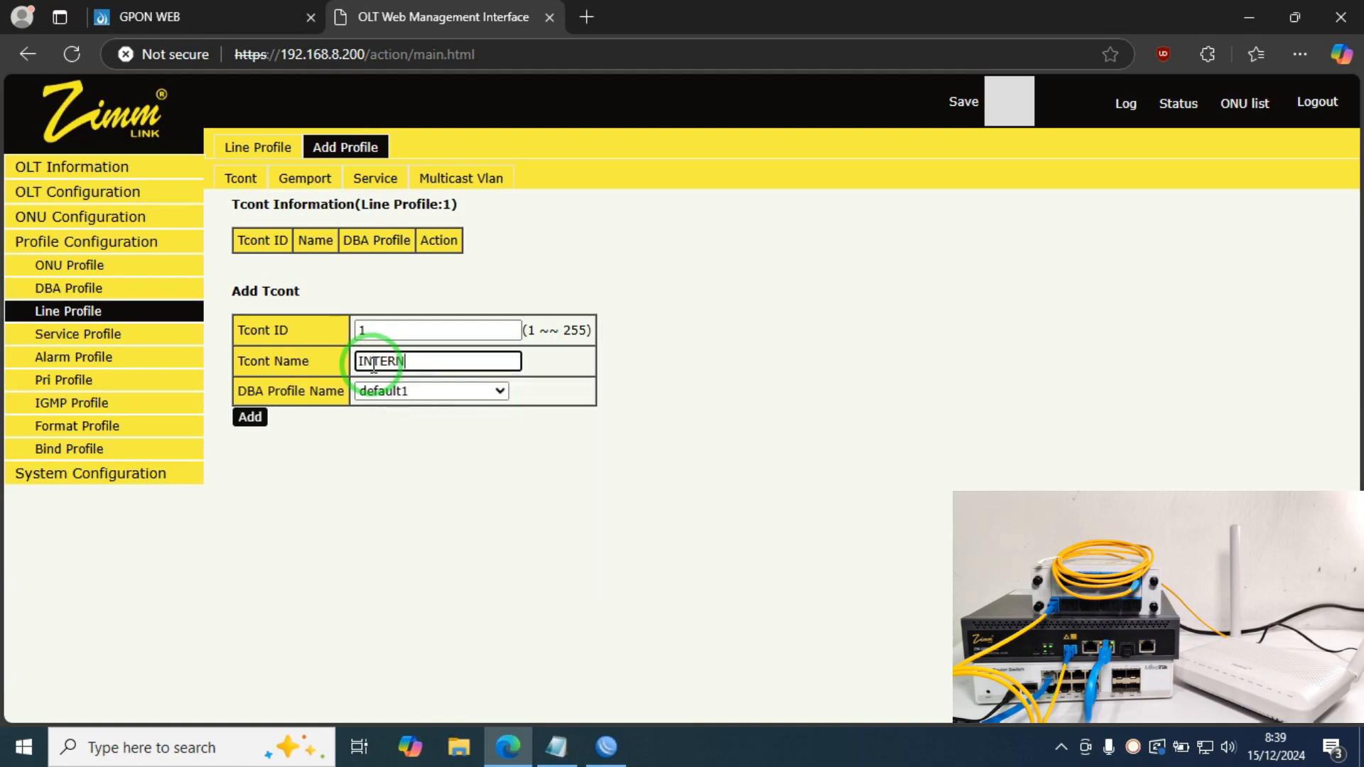
{"action": "type", "text": "ET"}
{"action": "left_click", "coordinate": [254, 418]}
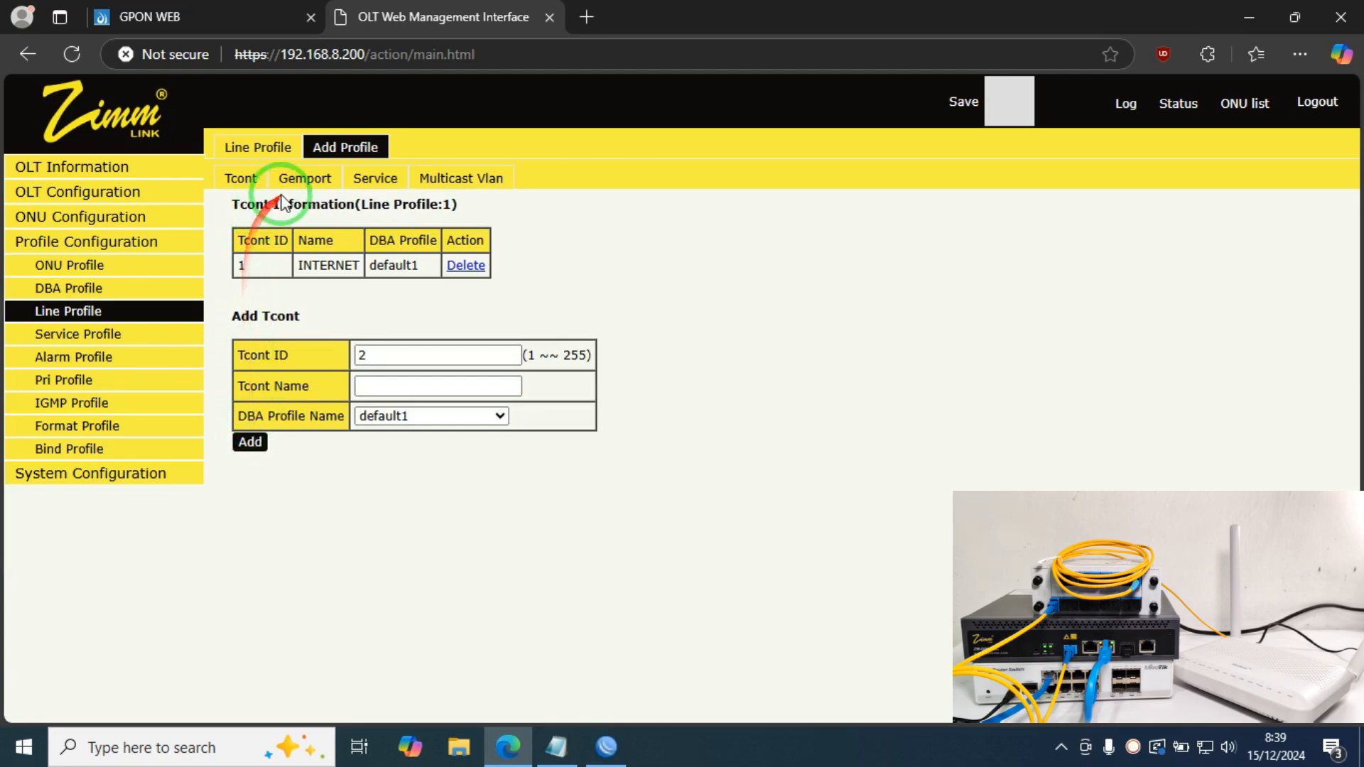
Step: Add gemport 1 named INTERNET on Tcont 1 to line profile 1
{"action": "left_click", "coordinate": [300, 178]}
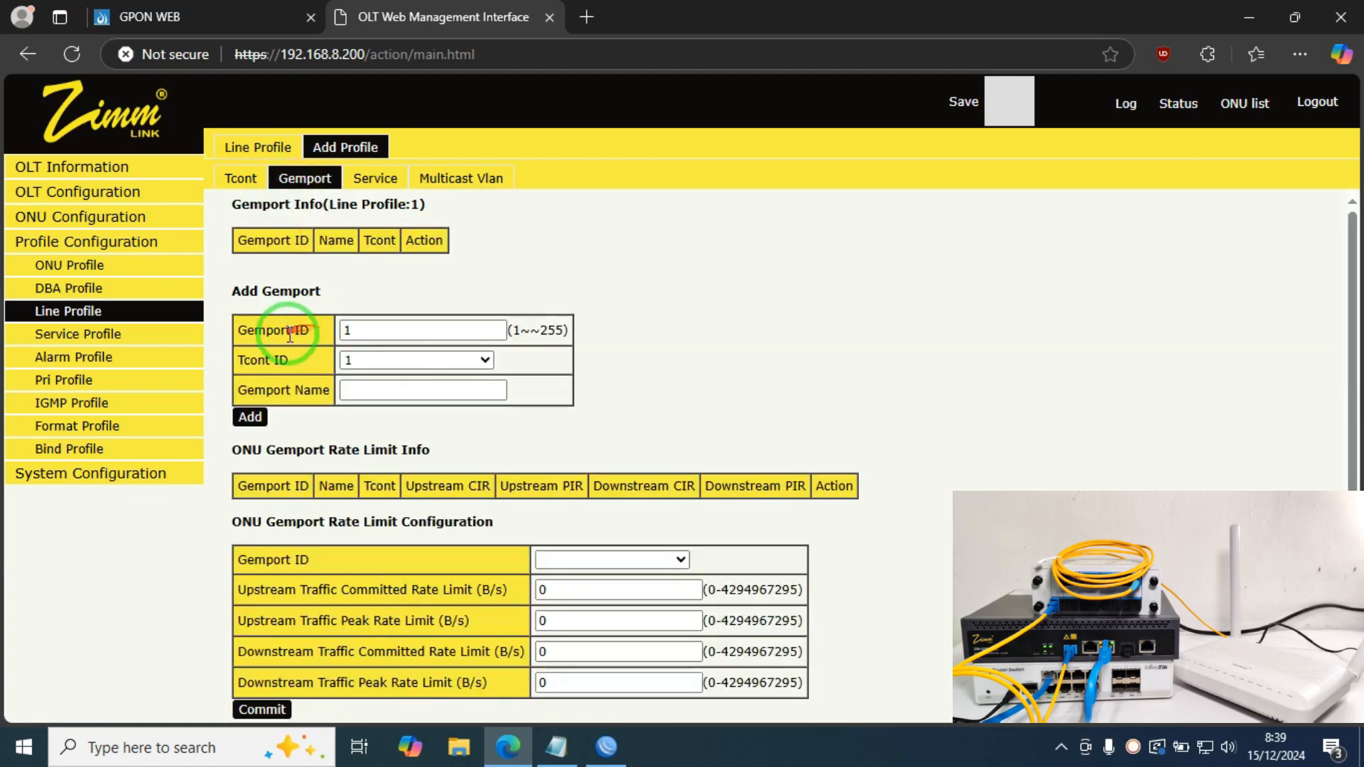
{"action": "left_click", "coordinate": [374, 392]}
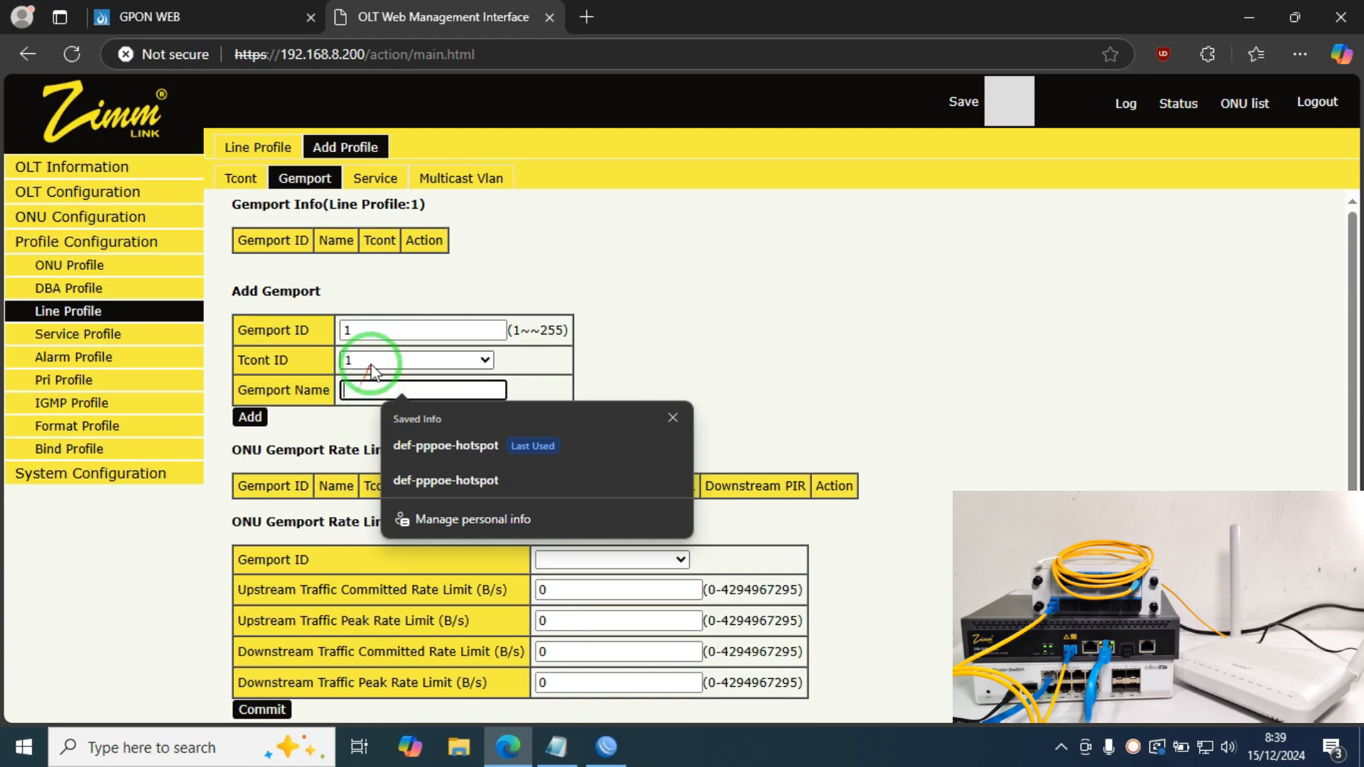
{"action": "left_click", "coordinate": [372, 361]}
{"action": "left_click", "coordinate": [356, 389]}
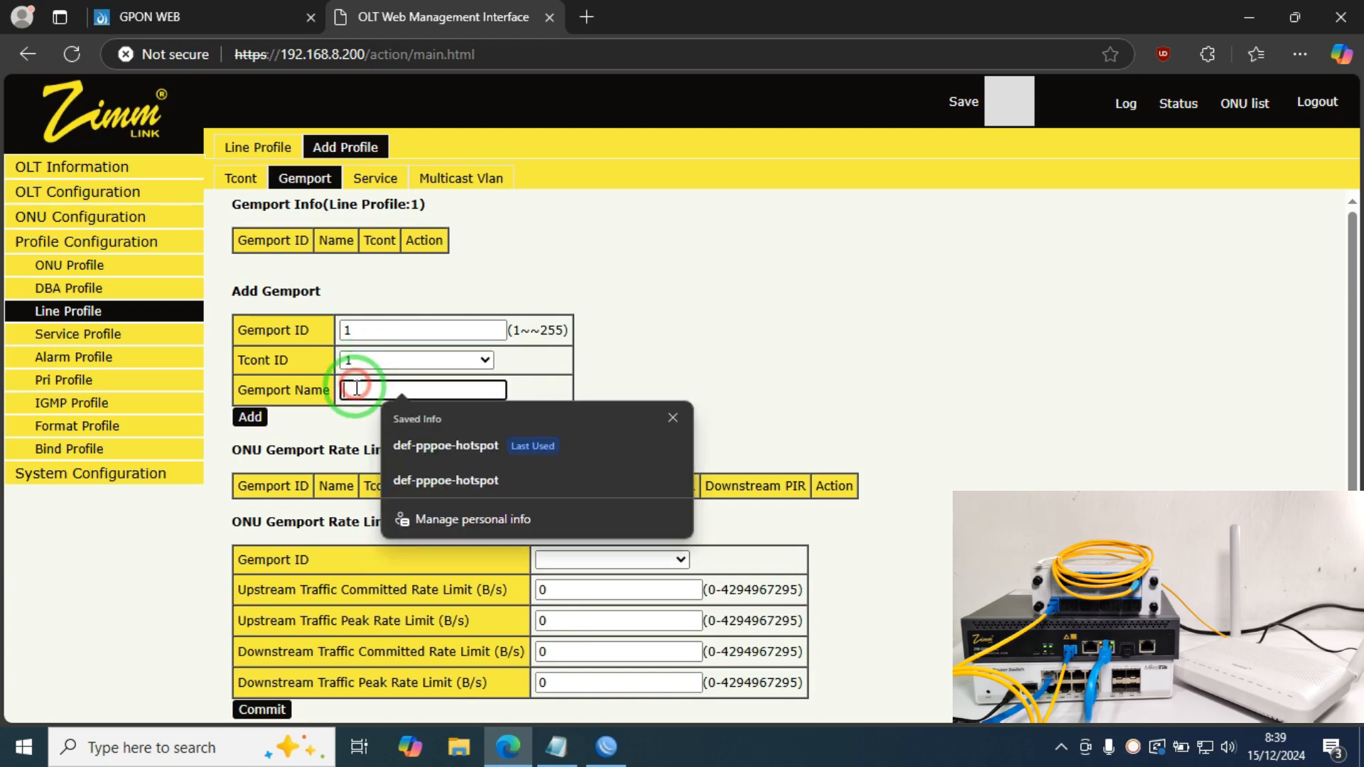
{"action": "type", "text": "INTERNET"}
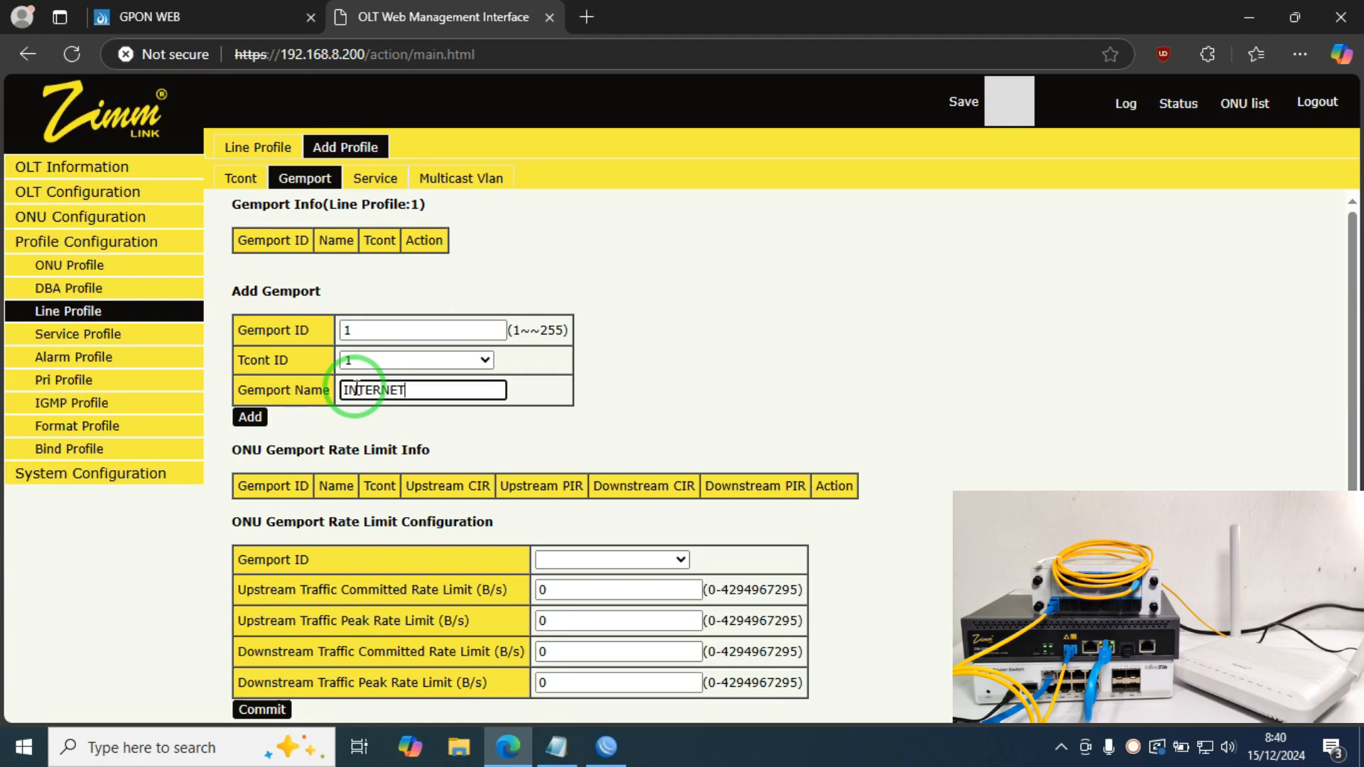
{"action": "left_click", "coordinate": [248, 418]}
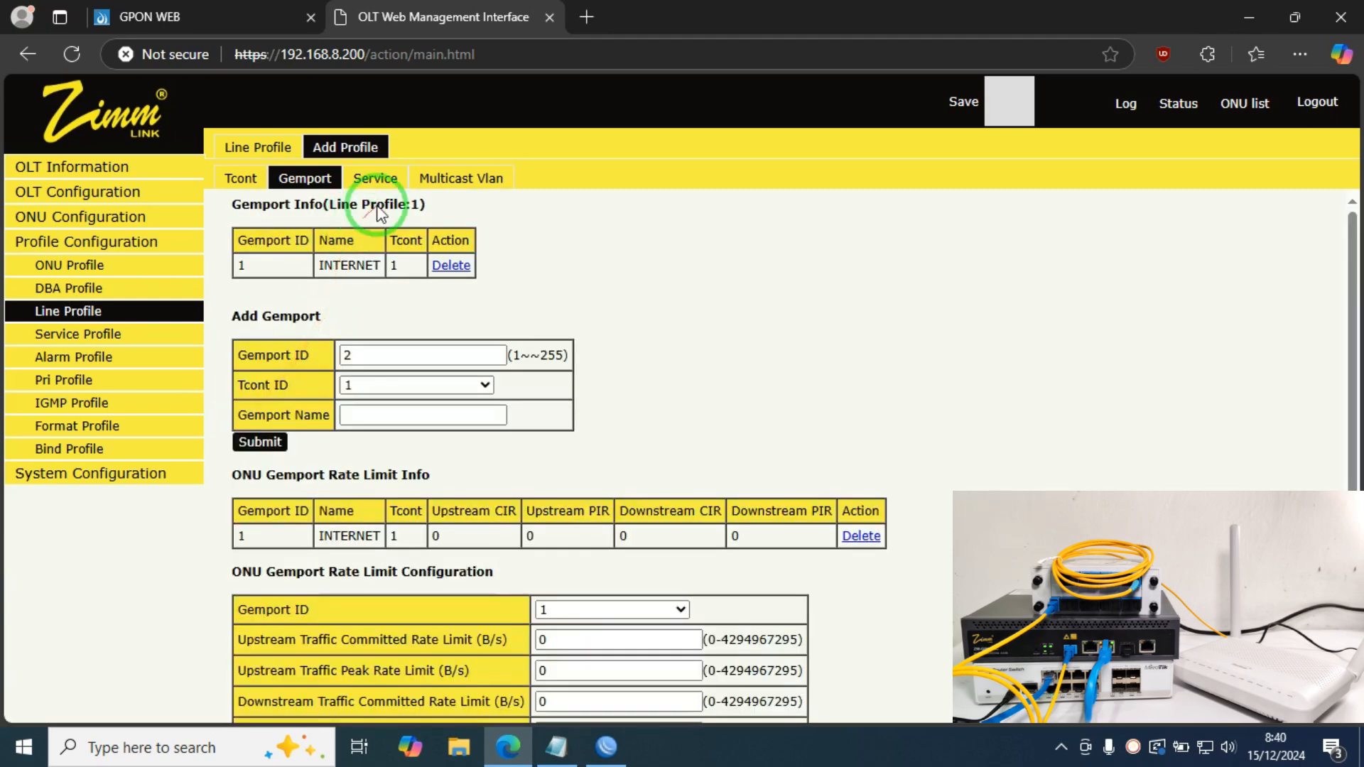
Step: Add service INTERNET on gemport 1 with Tag mode and VLAN list 1,112,124
{"action": "left_click", "coordinate": [383, 191]}
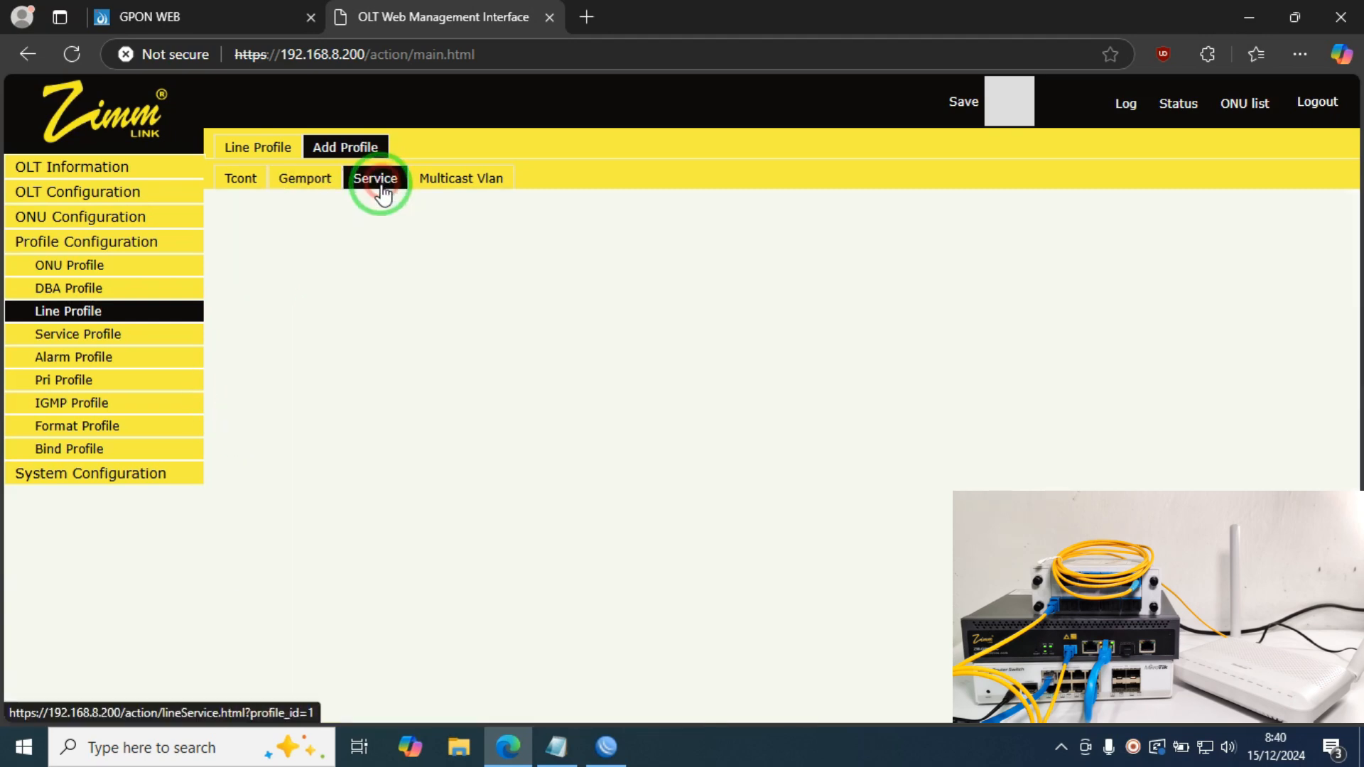
{"action": "left_click_drag", "start_coordinate": [390, 329], "coordinate": [213, 323]}
{"action": "type", "text": "INTERNET"}
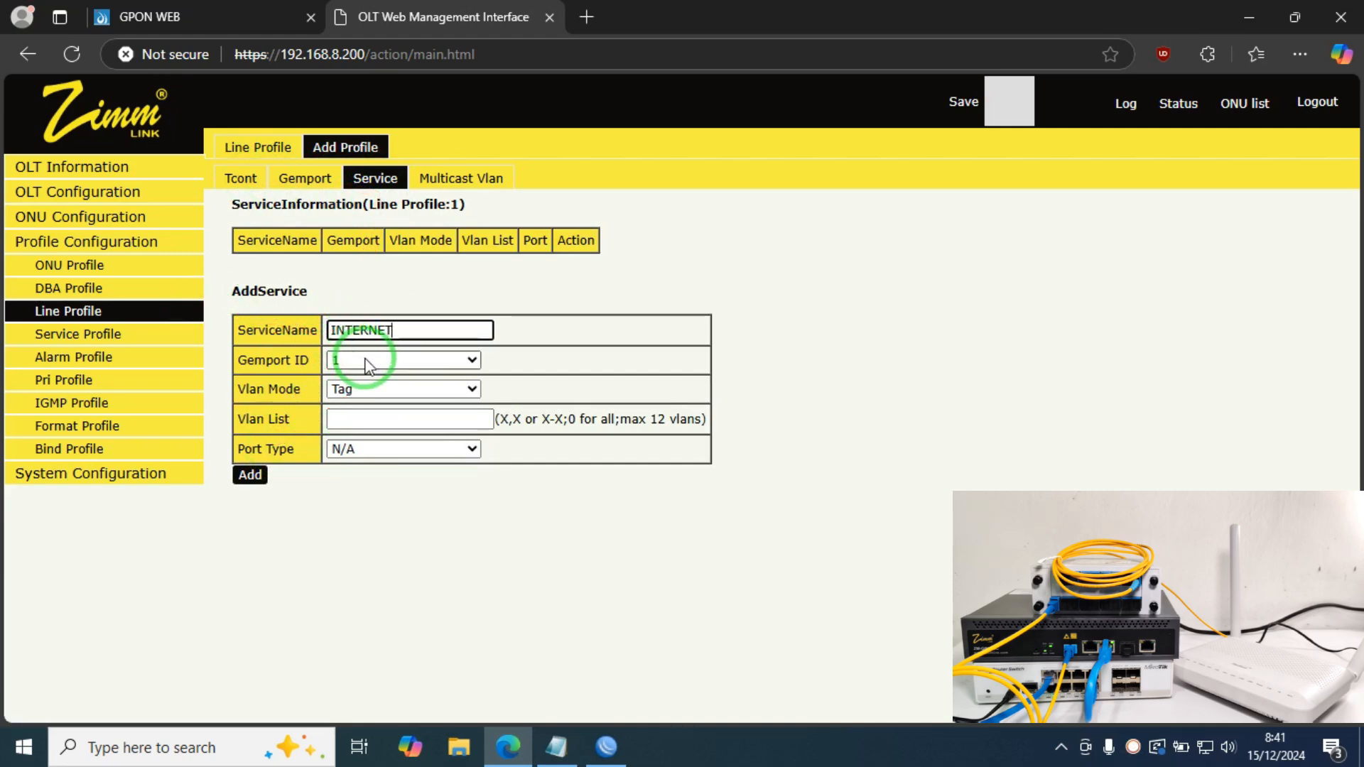
{"action": "left_click", "coordinate": [361, 420]}
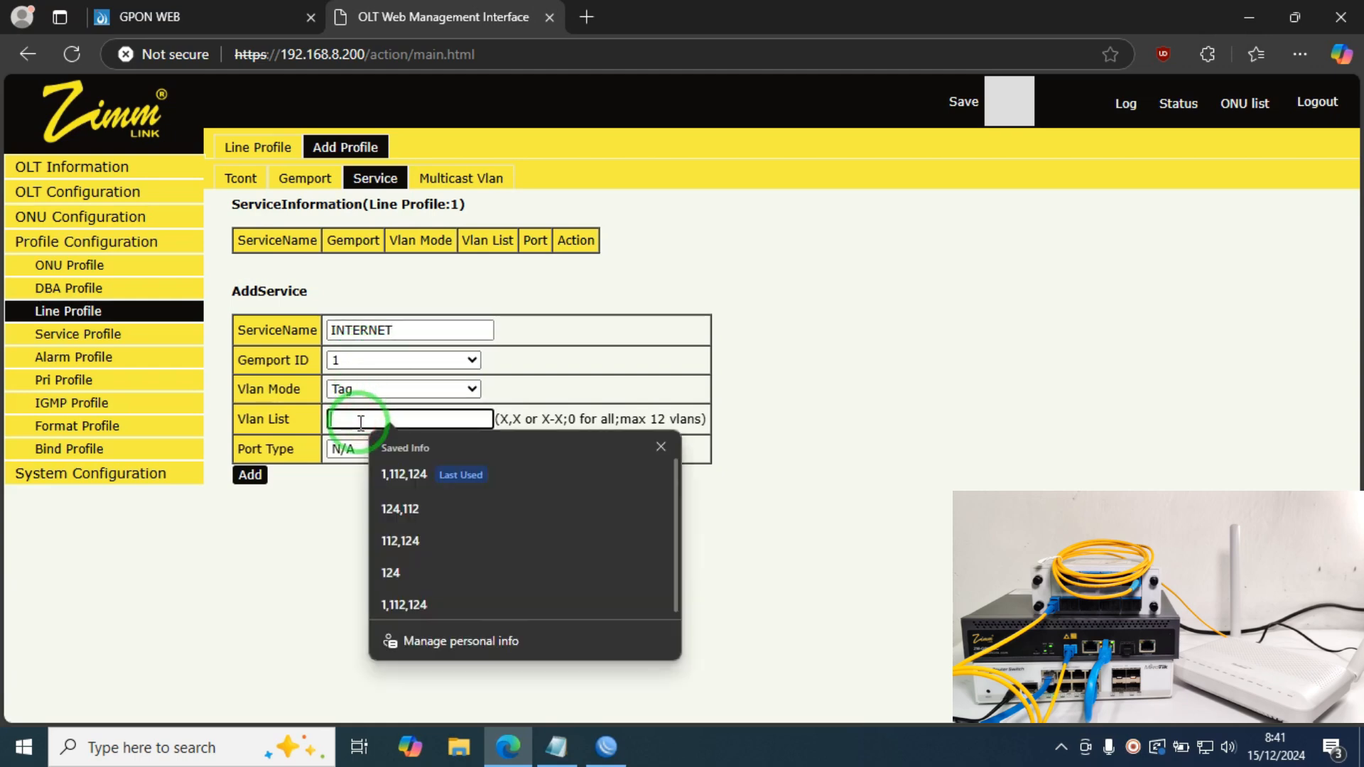
{"action": "type", "text": "1,112,1"}
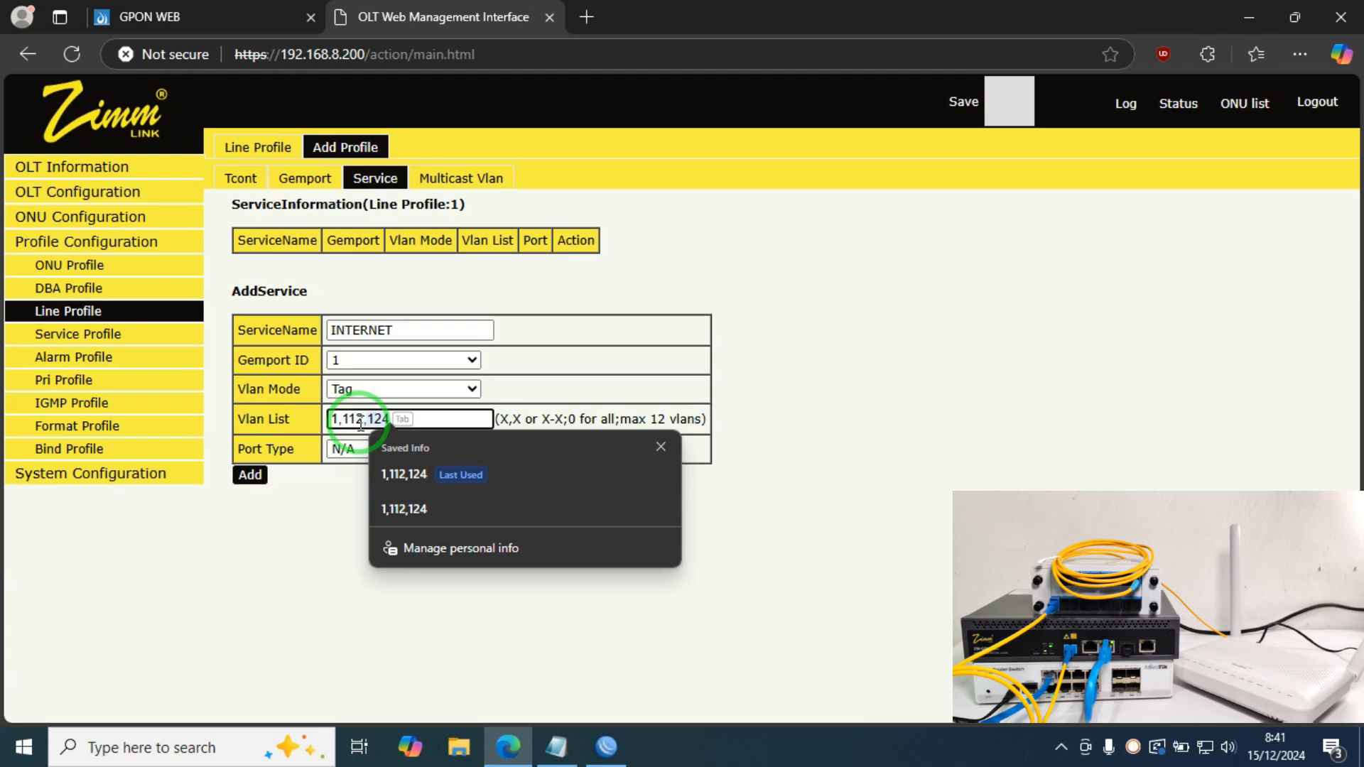
{"action": "type", "text": "24"}
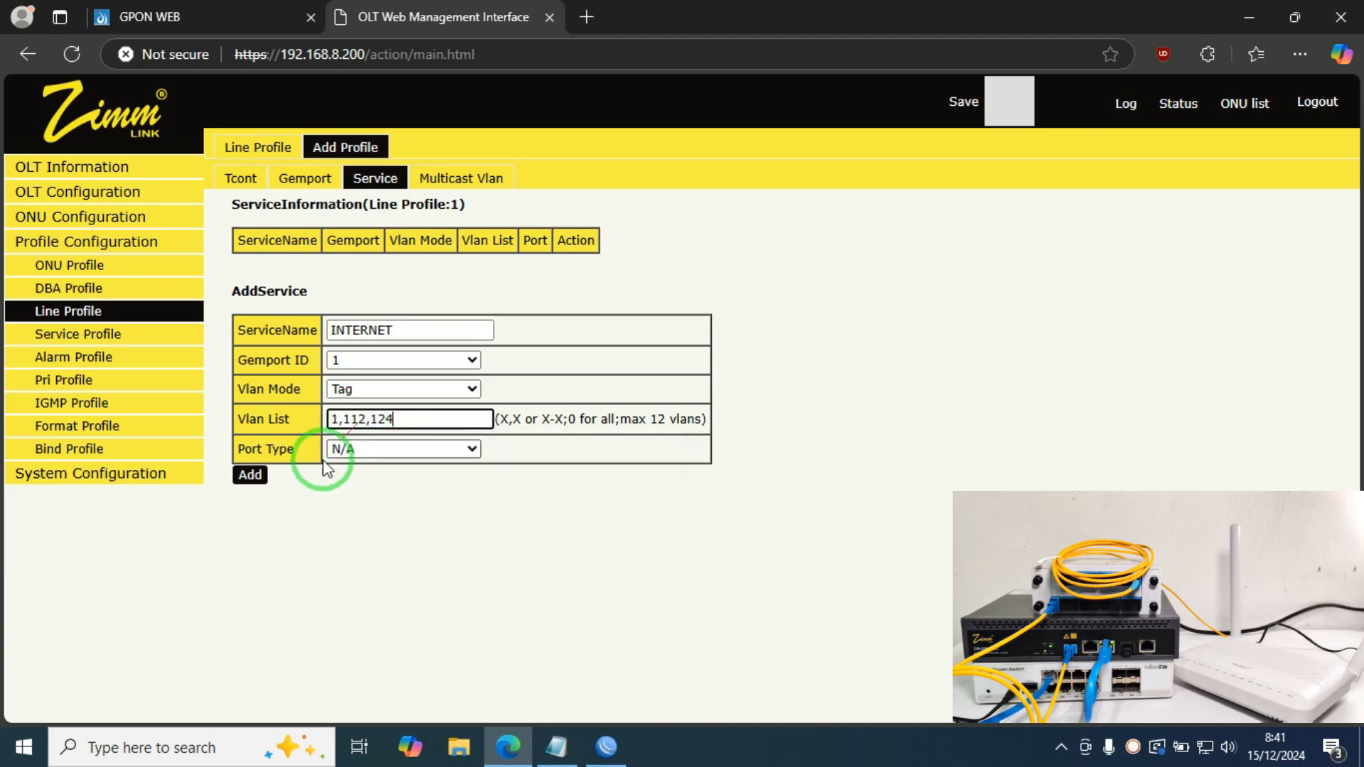
{"action": "left_click", "coordinate": [250, 474]}
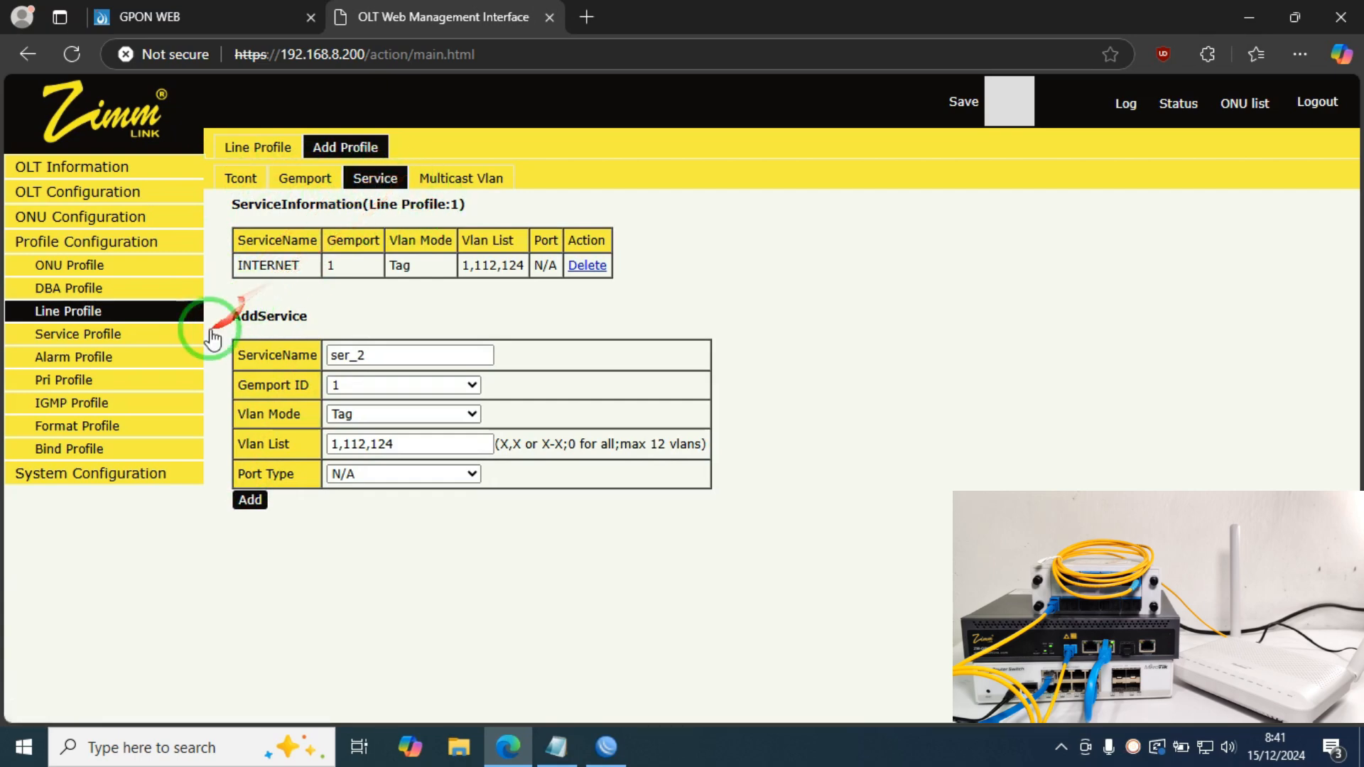
Step: Create service profile 1 named INTERNET, replacing the default name srv_1
{"action": "left_click", "coordinate": [108, 334]}
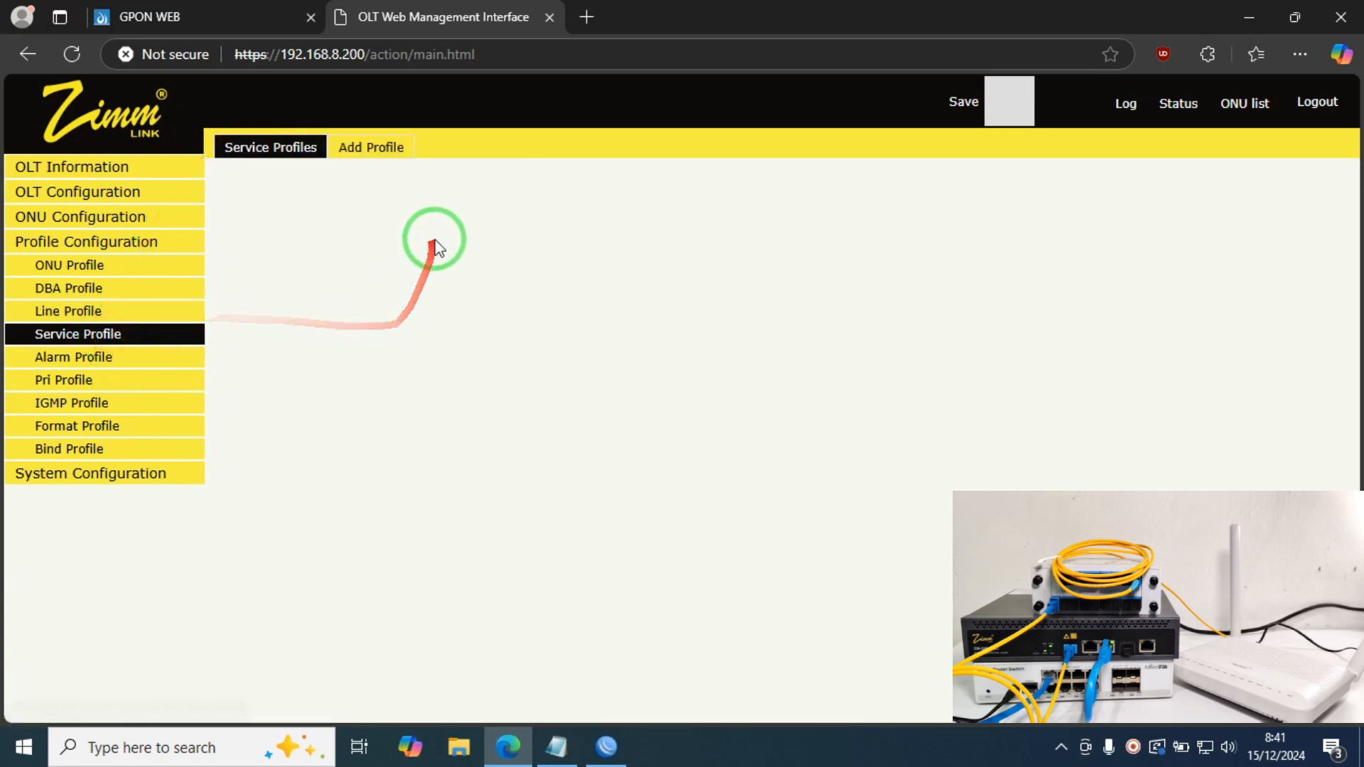
{"action": "left_click", "coordinate": [368, 149]}
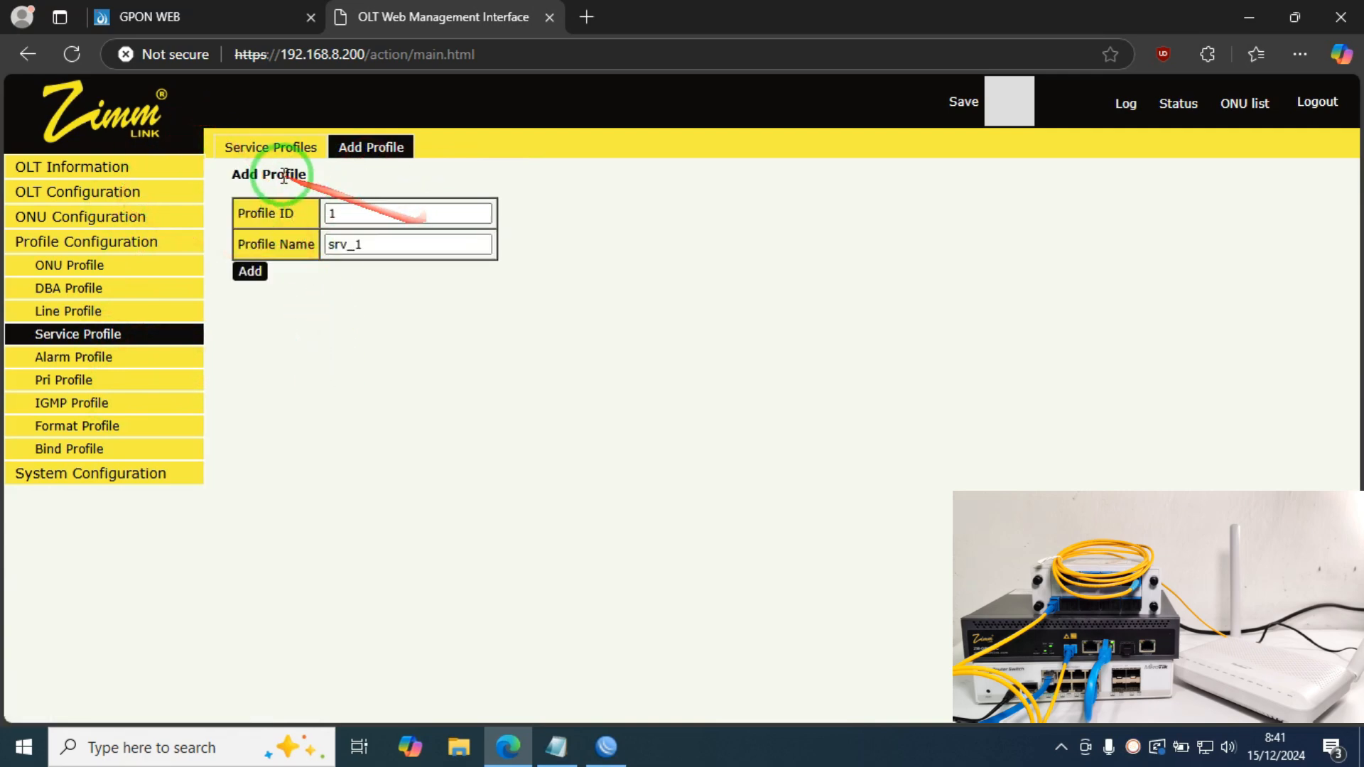
{"action": "left_click_drag", "start_coordinate": [391, 248], "coordinate": [232, 252]}
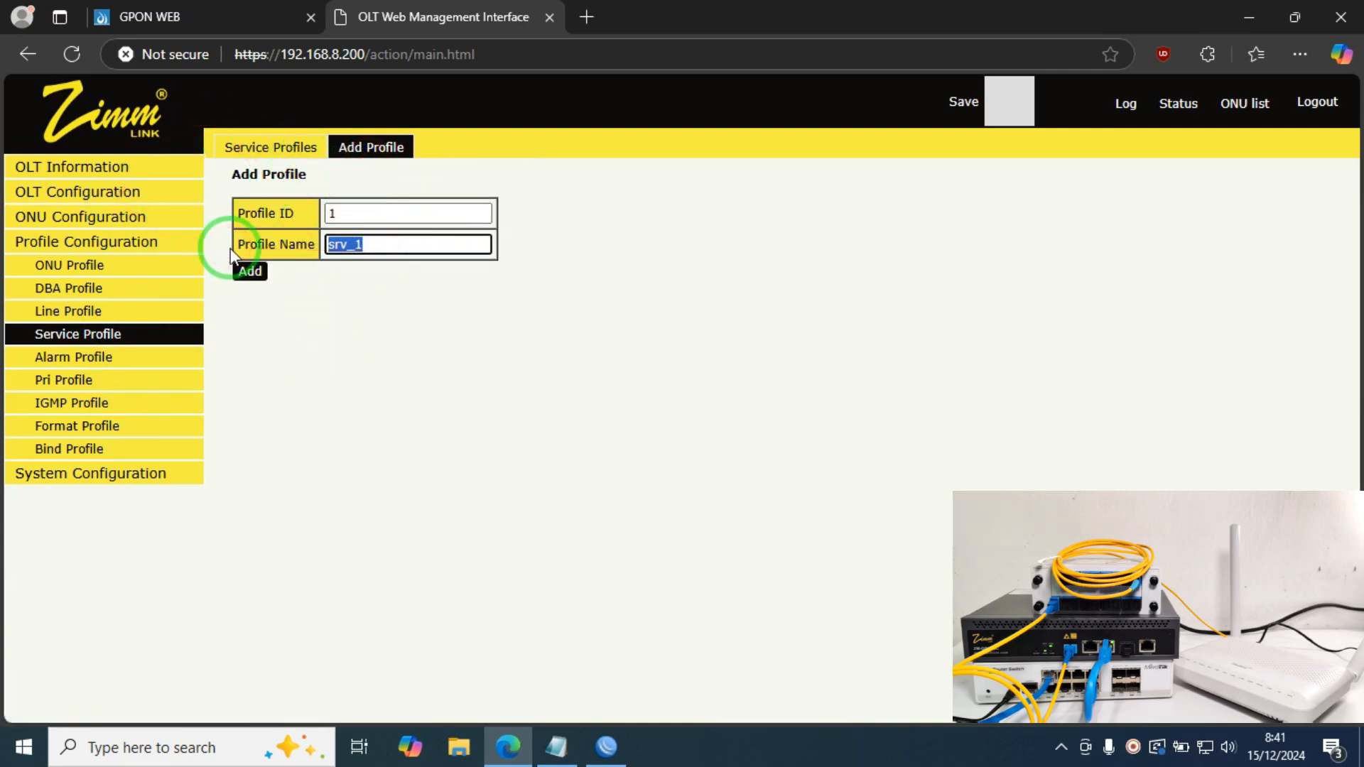
{"action": "type", "text": "INTERNET"}
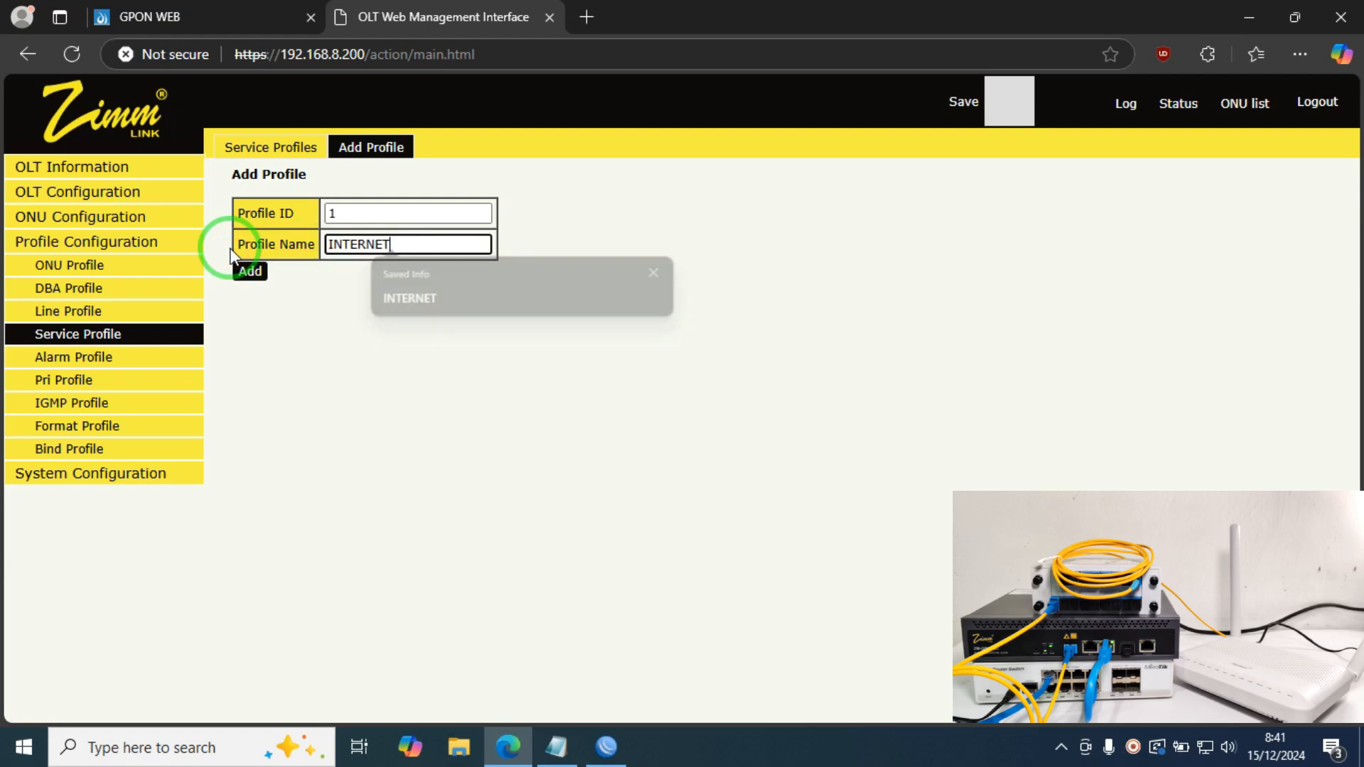
{"action": "left_click", "coordinate": [249, 271]}
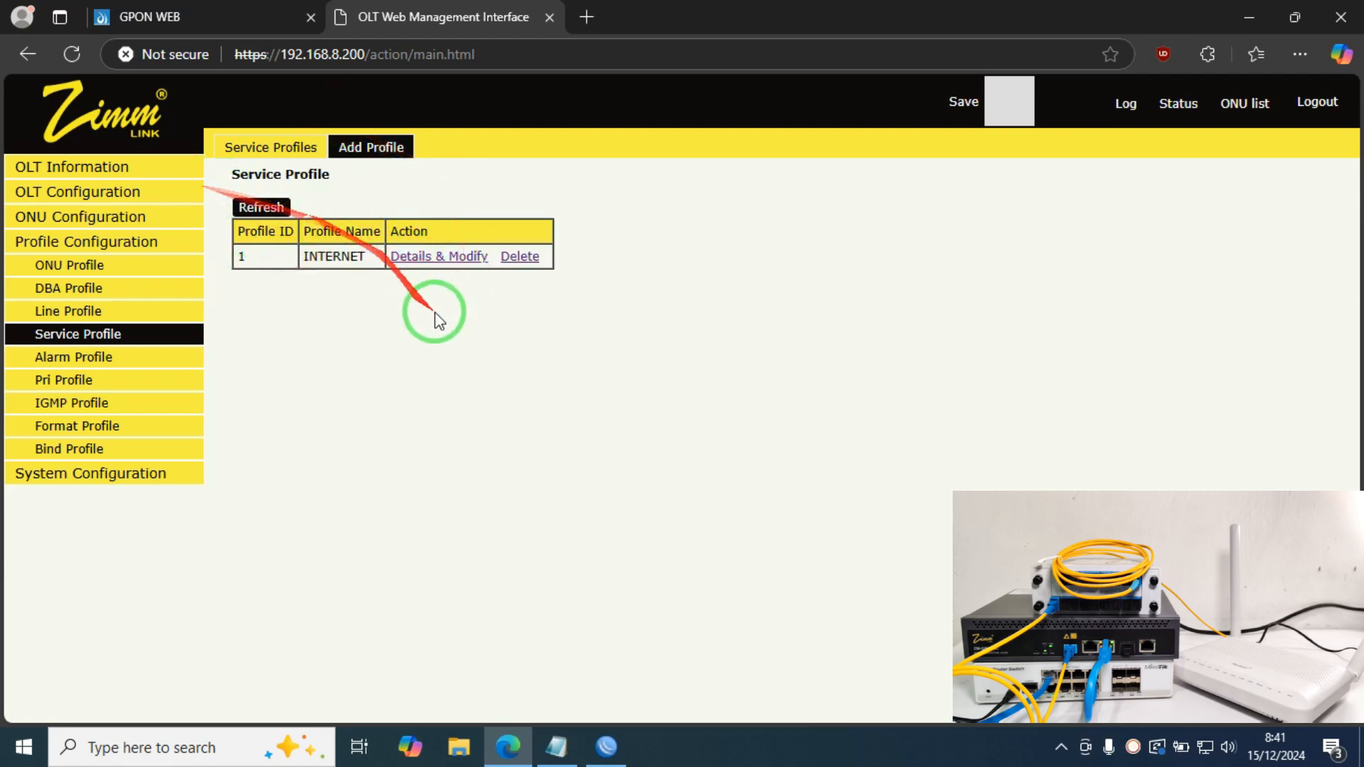
Step: Review the INTERNET profile's PortVlan, Multicast, Port and Iphost tabs, then return to Service Profiles
{"action": "left_click", "coordinate": [431, 271]}
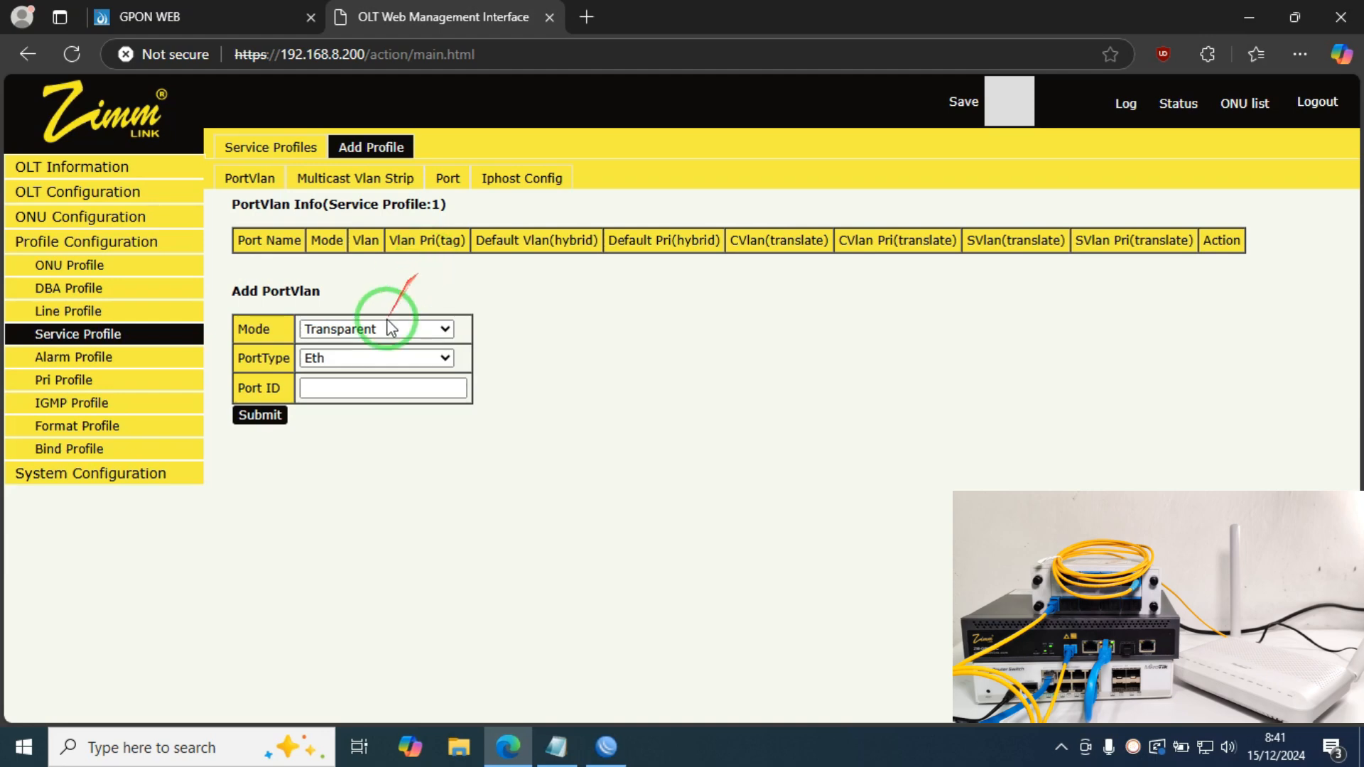
{"action": "left_click", "coordinate": [265, 180]}
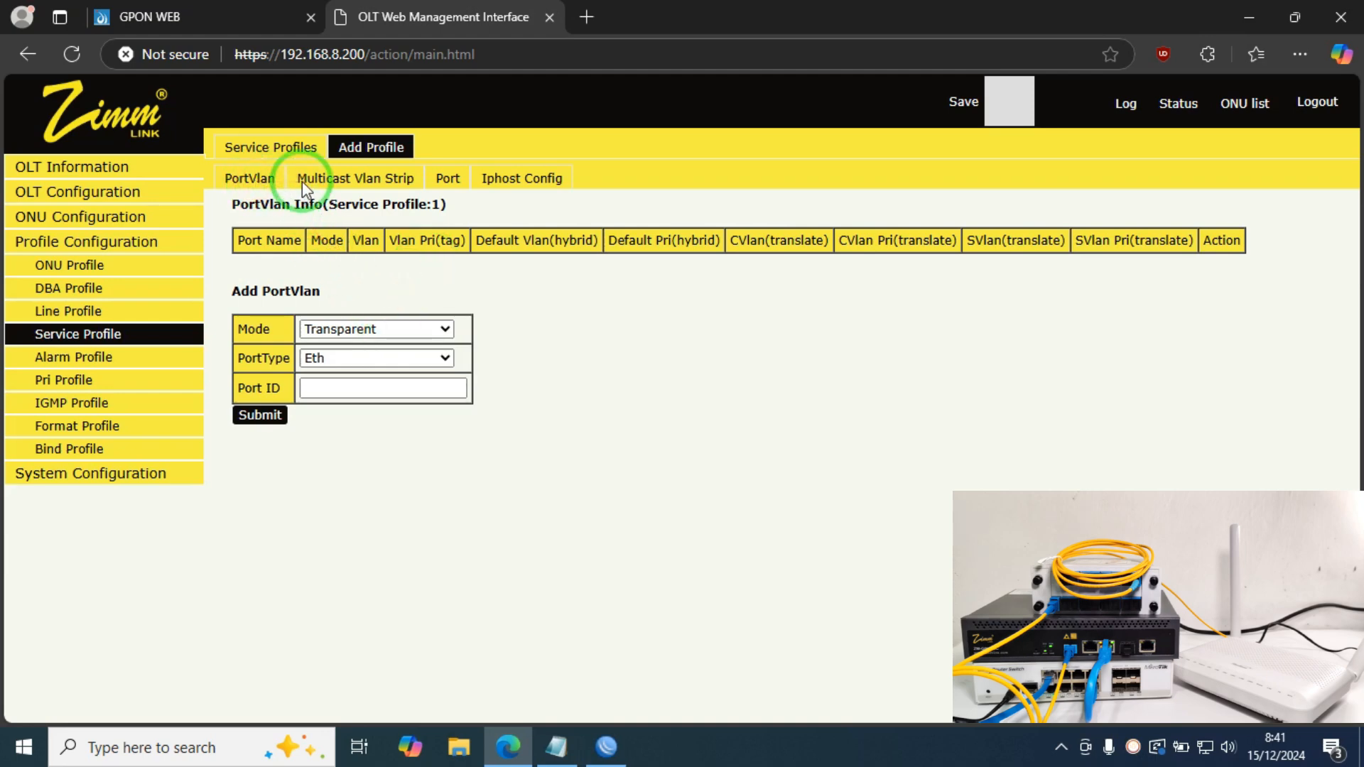
{"action": "left_click", "coordinate": [317, 189]}
{"action": "left_click", "coordinate": [451, 180]}
{"action": "left_click", "coordinate": [524, 188]}
{"action": "left_click", "coordinate": [269, 147]}
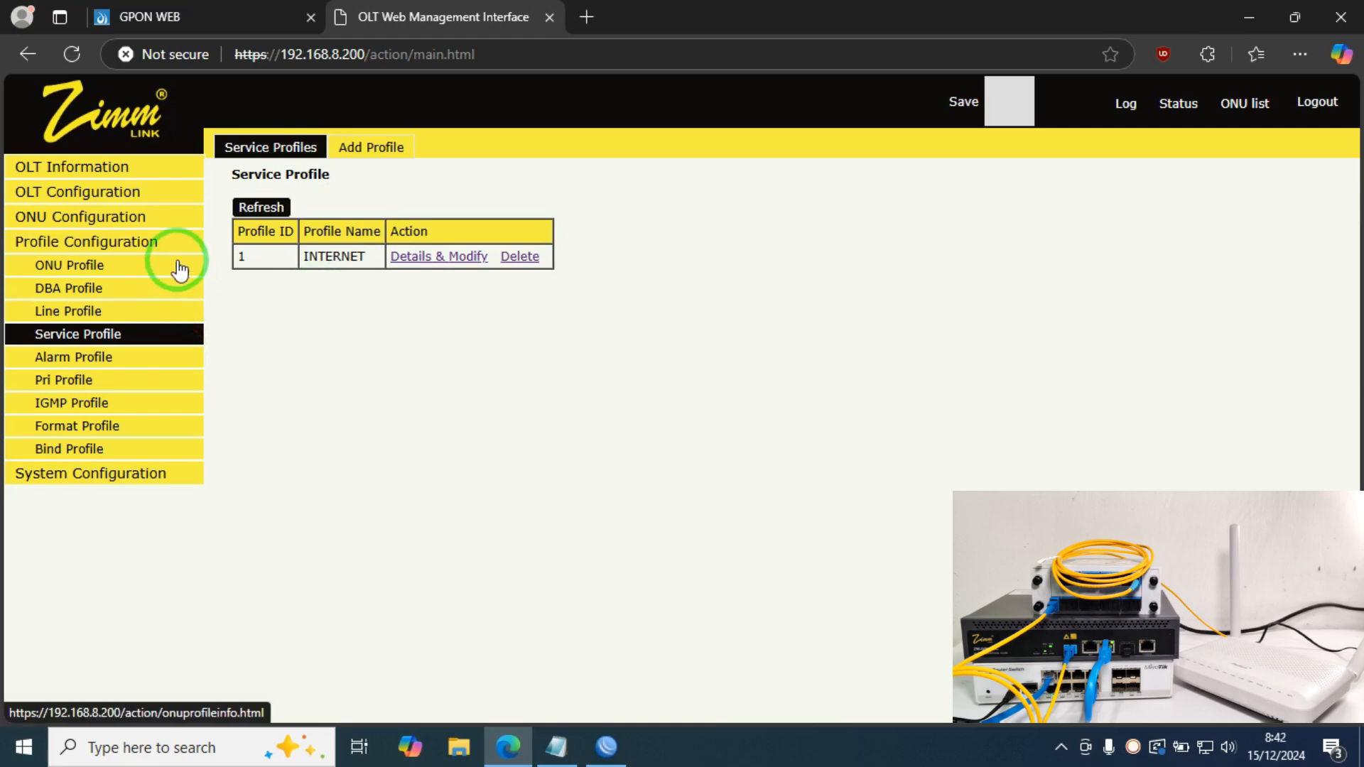
Step: Open the ONU AuthList and then the ONU AutoLearn page for PON1
{"action": "left_click", "coordinate": [113, 226]}
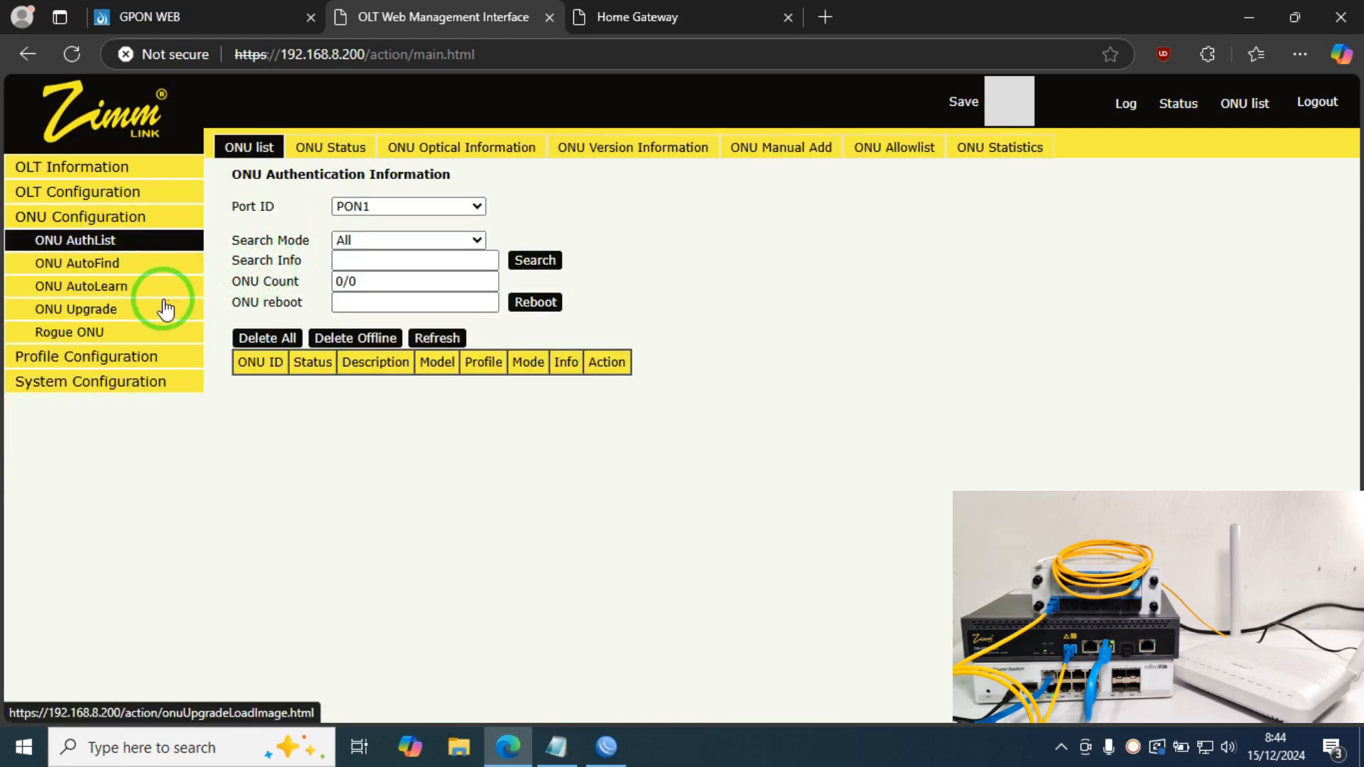
{"action": "left_click", "coordinate": [125, 299]}
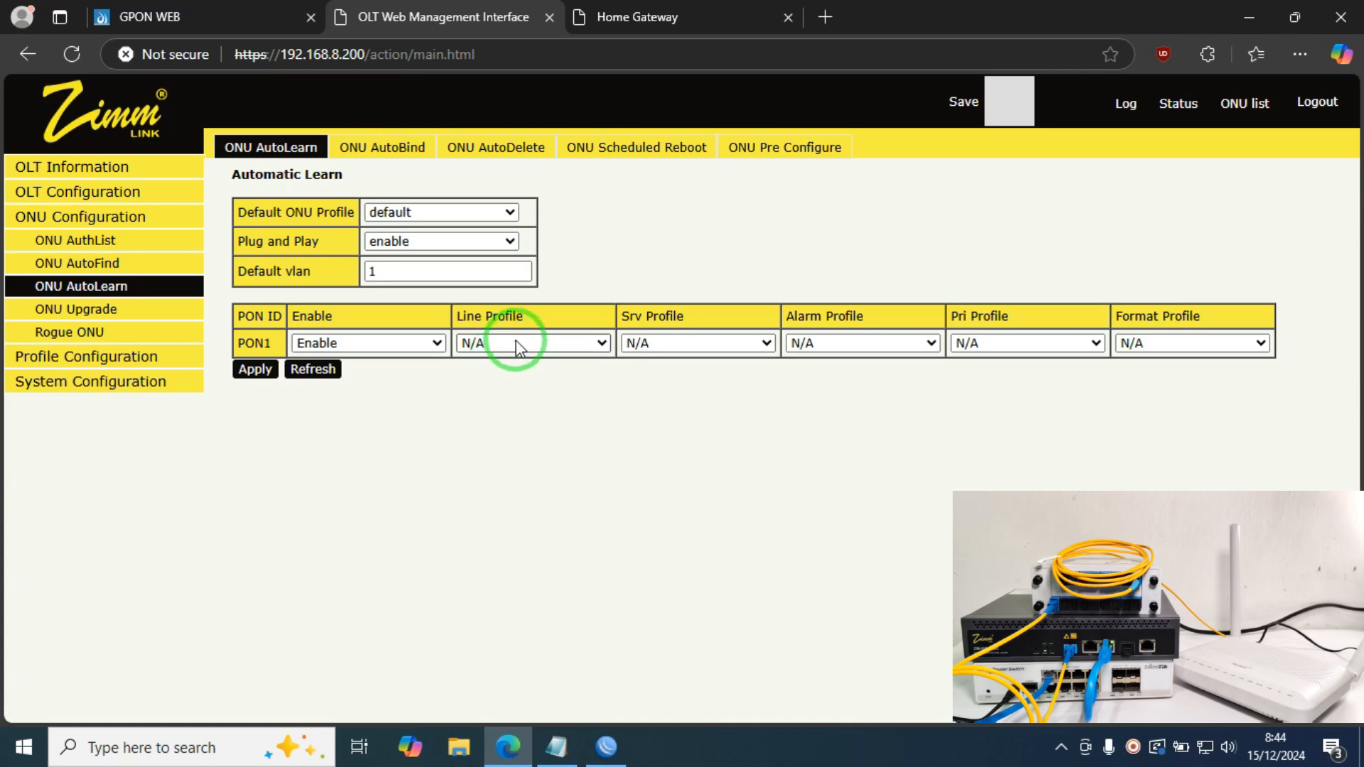
Step: Set PON1's line and service profiles to INTERNET, apply, and confirm the warning
{"action": "left_click", "coordinate": [519, 348]}
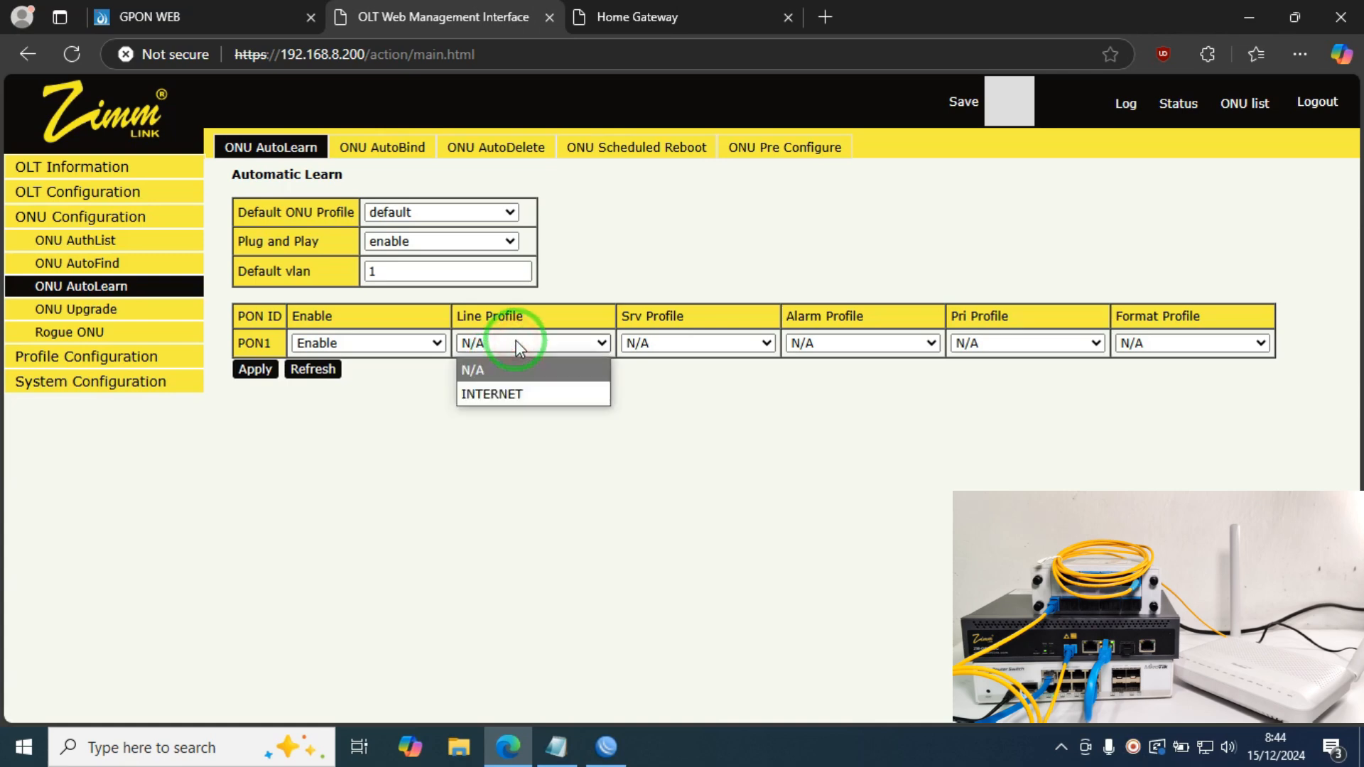
{"action": "left_click", "coordinate": [501, 394]}
{"action": "left_click", "coordinate": [662, 341]}
{"action": "left_click", "coordinate": [657, 394]}
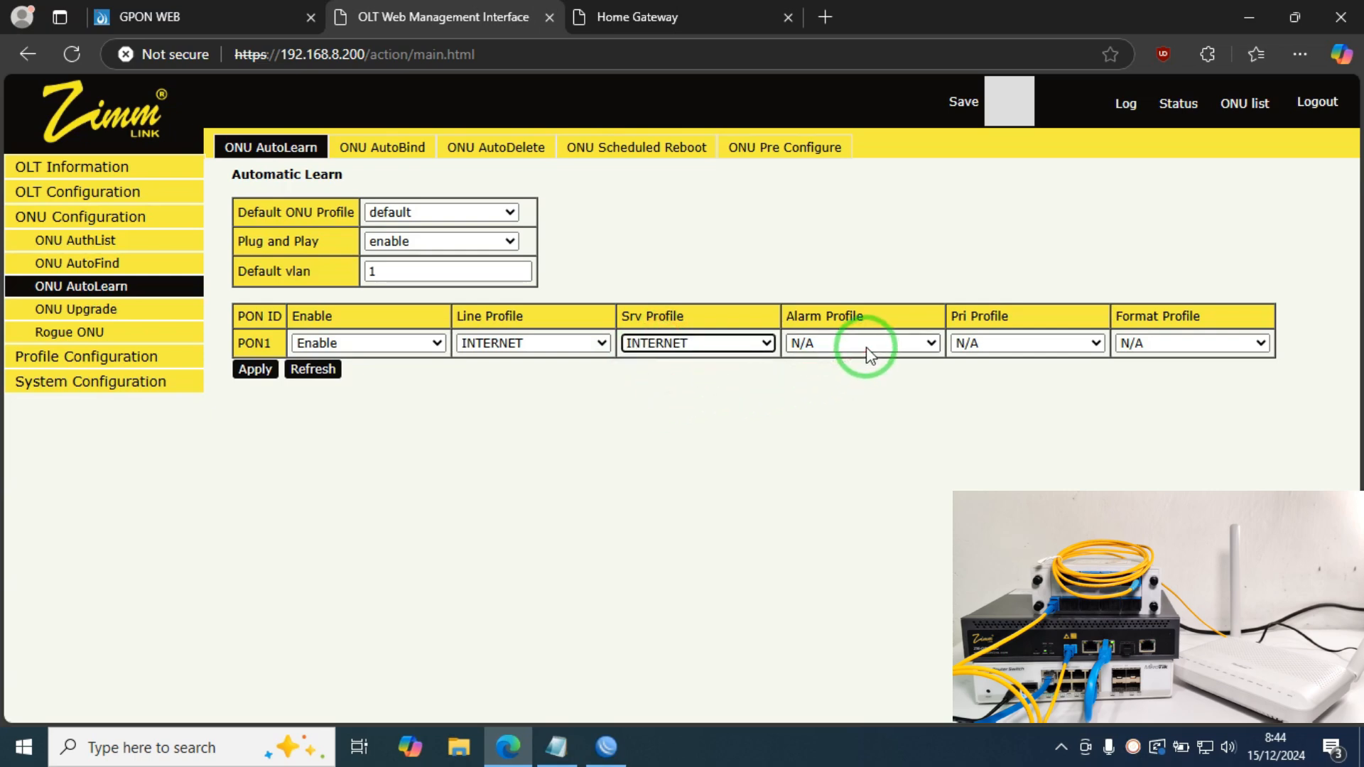
{"action": "double_click", "coordinate": [867, 348]}
{"action": "double_click", "coordinate": [1010, 351]}
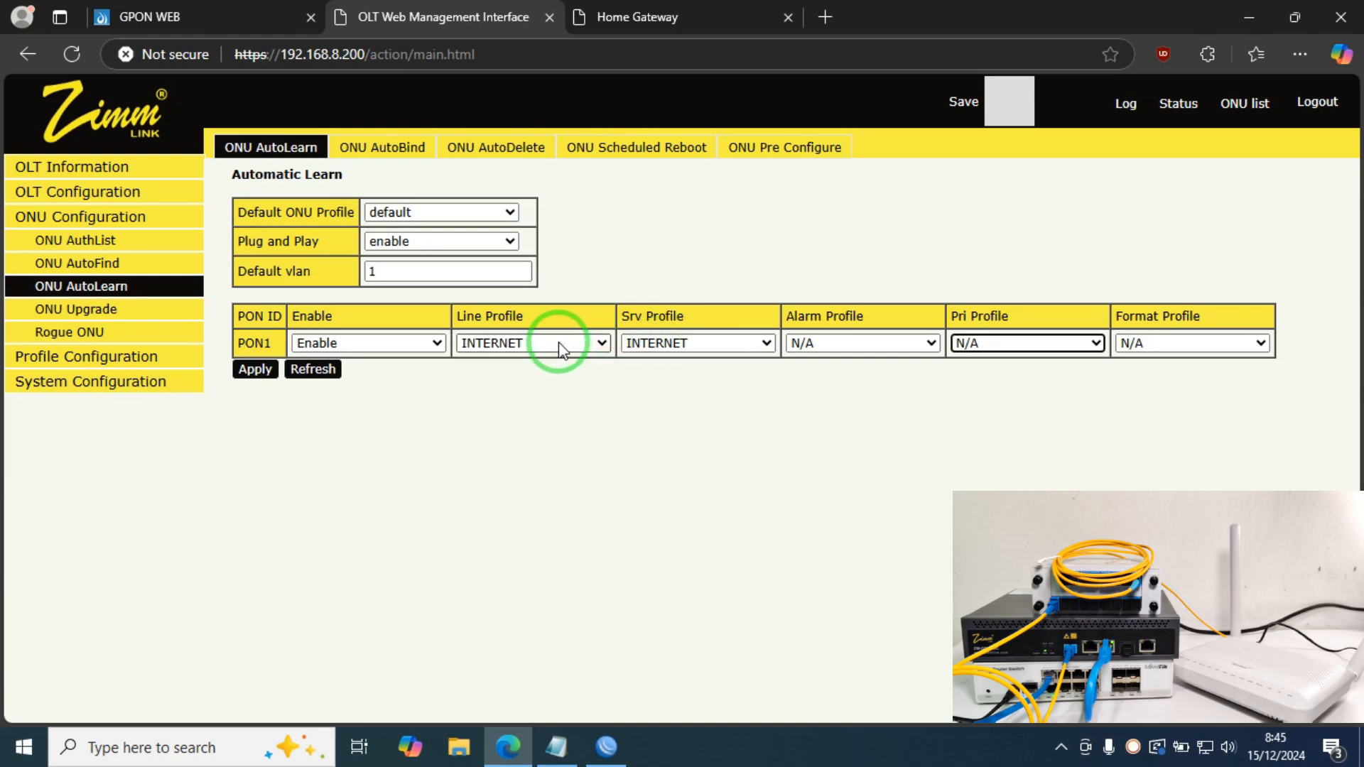
{"action": "left_click", "coordinate": [254, 370]}
{"action": "left_click", "coordinate": [777, 182]}
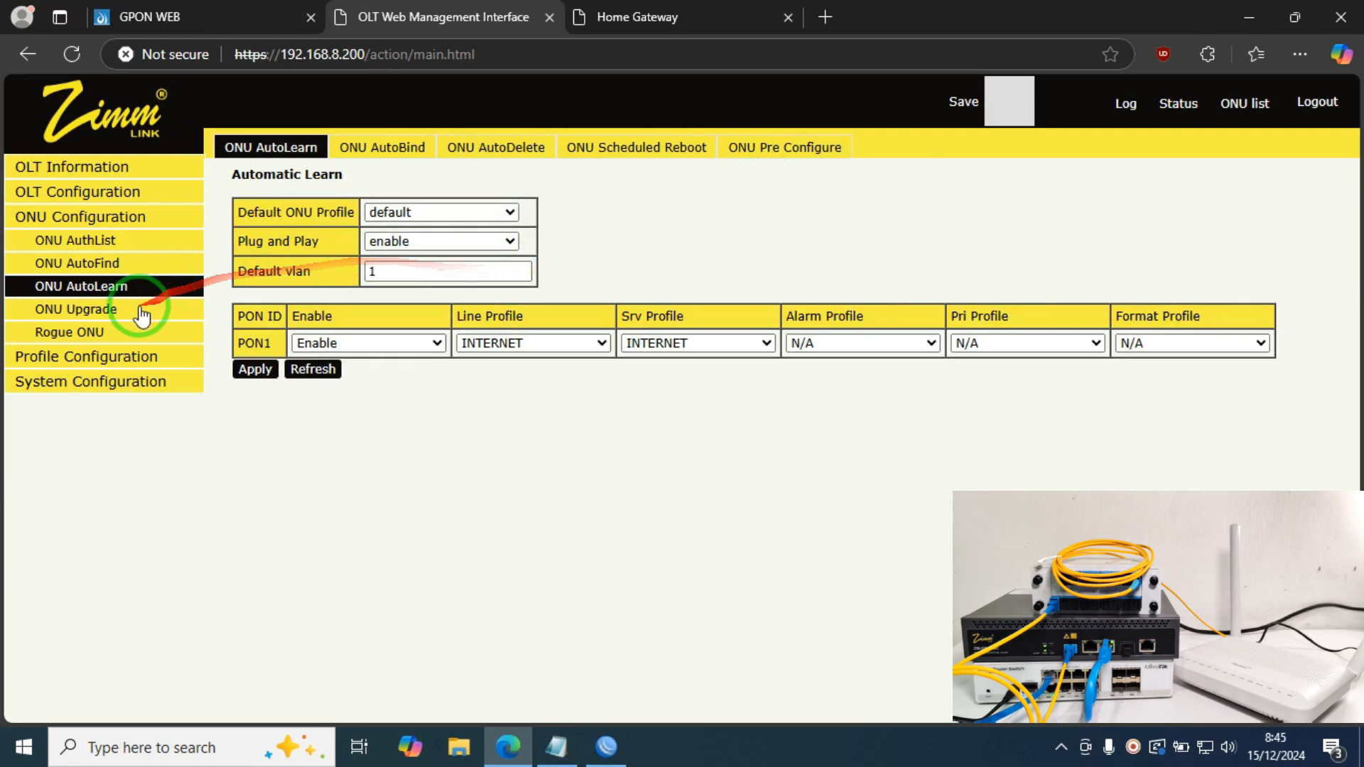
Step: Refresh the ONU AuthList and open the configuration of ONU GPON0/1:1
{"action": "left_click", "coordinate": [110, 245]}
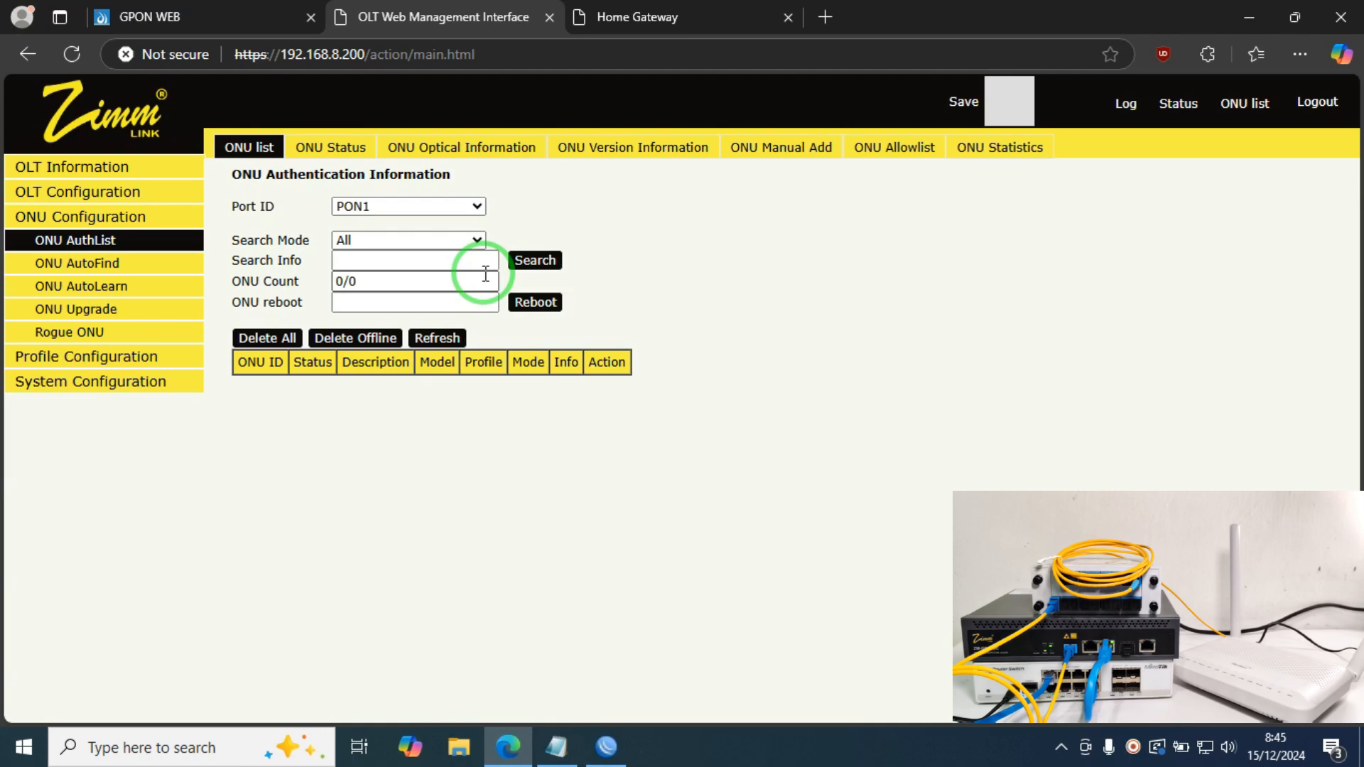
{"action": "left_click", "coordinate": [94, 242]}
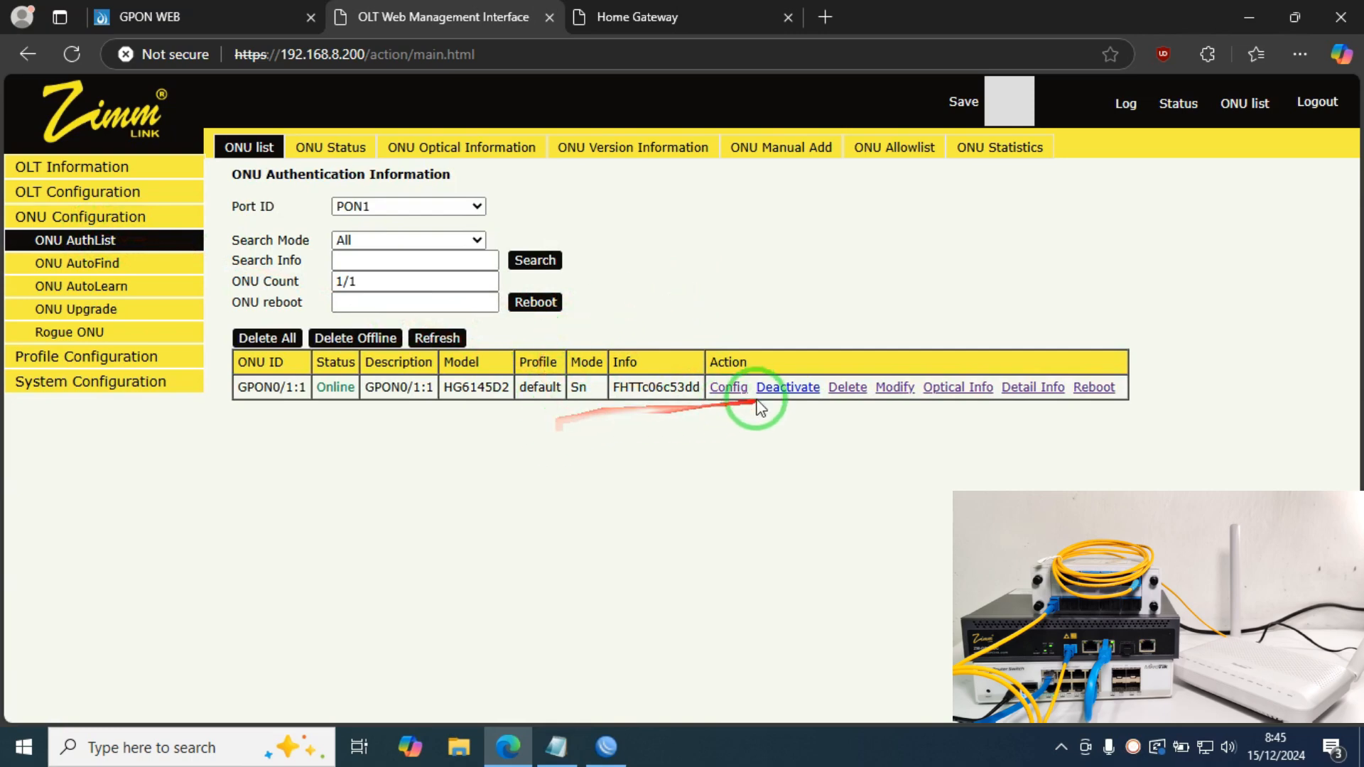
{"action": "left_click", "coordinate": [737, 391]}
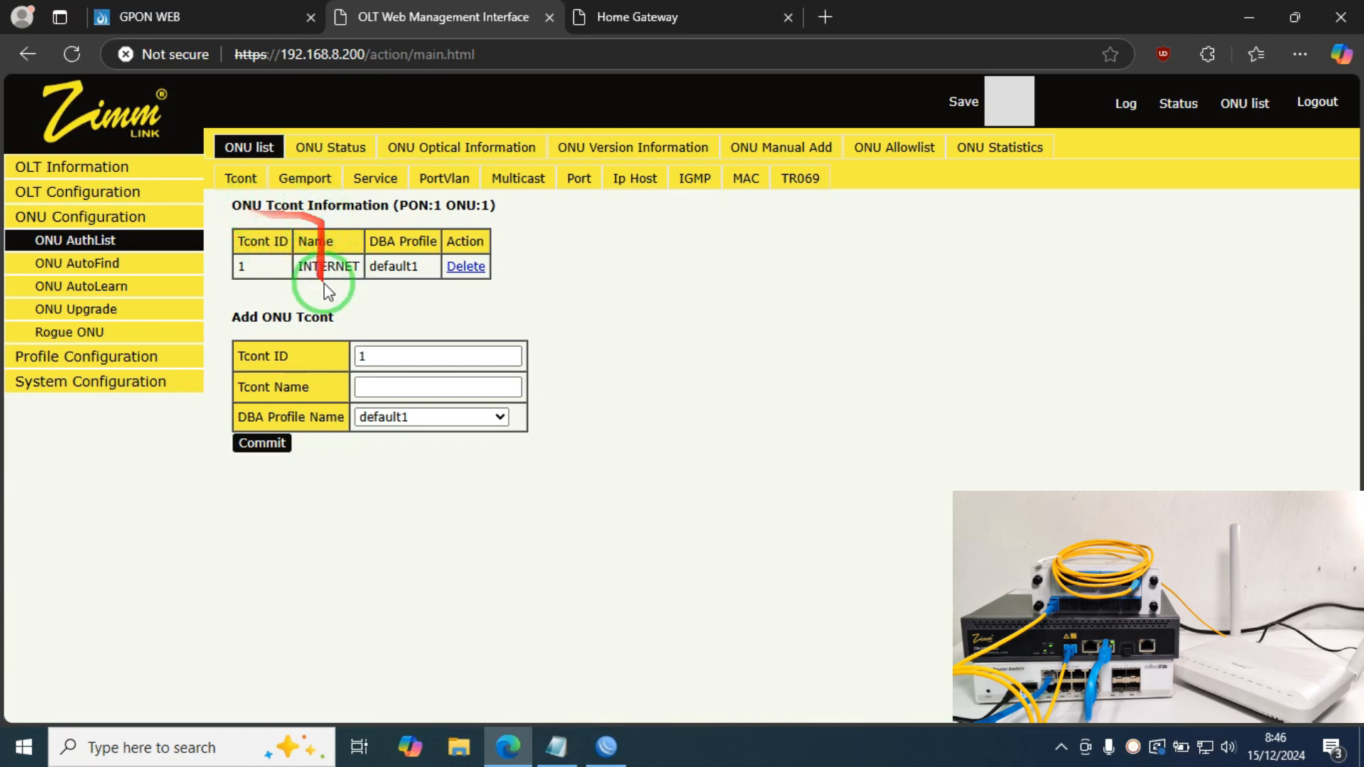
Step: Check its INTERNET Tcont and service VLANs 1,112,124, then return to WinBox
{"action": "left_click", "coordinate": [316, 265]}
{"action": "double_click", "coordinate": [316, 264]}
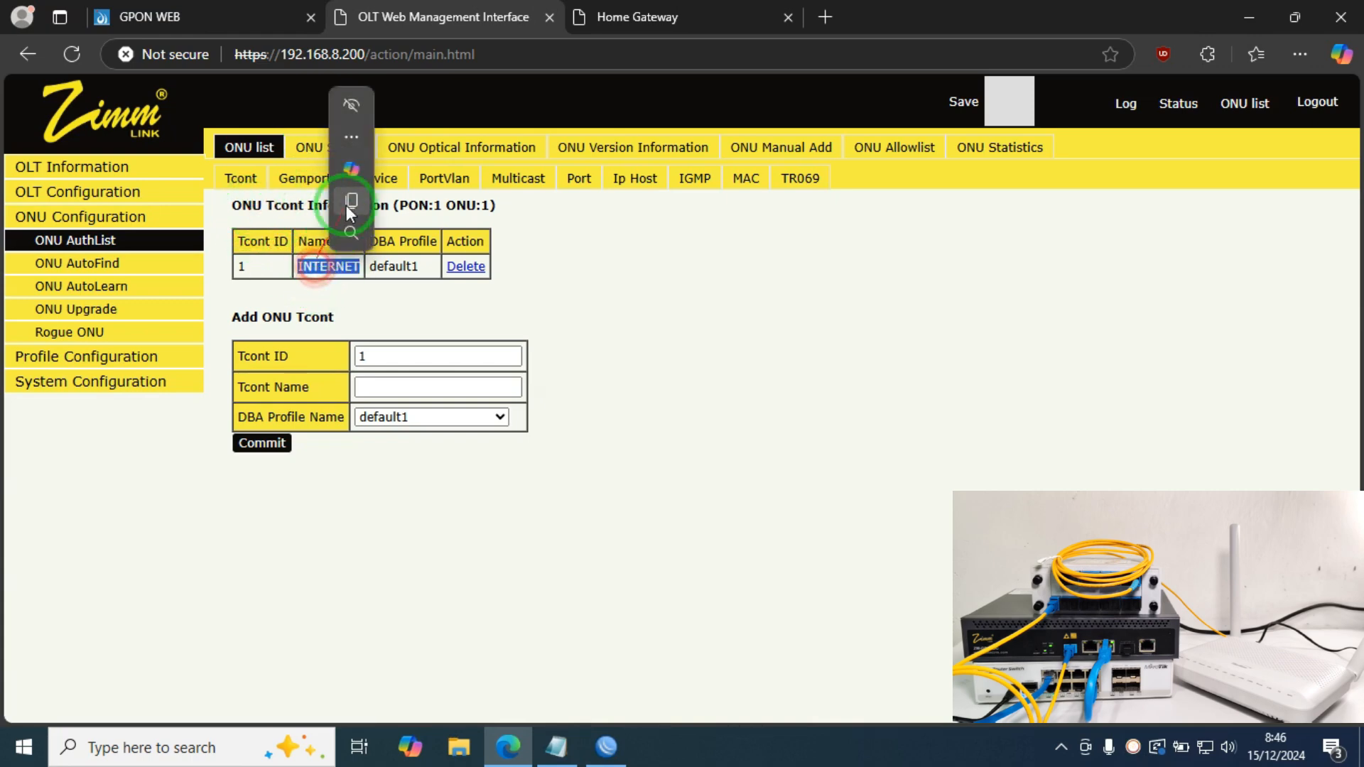
{"action": "left_click", "coordinate": [548, 244]}
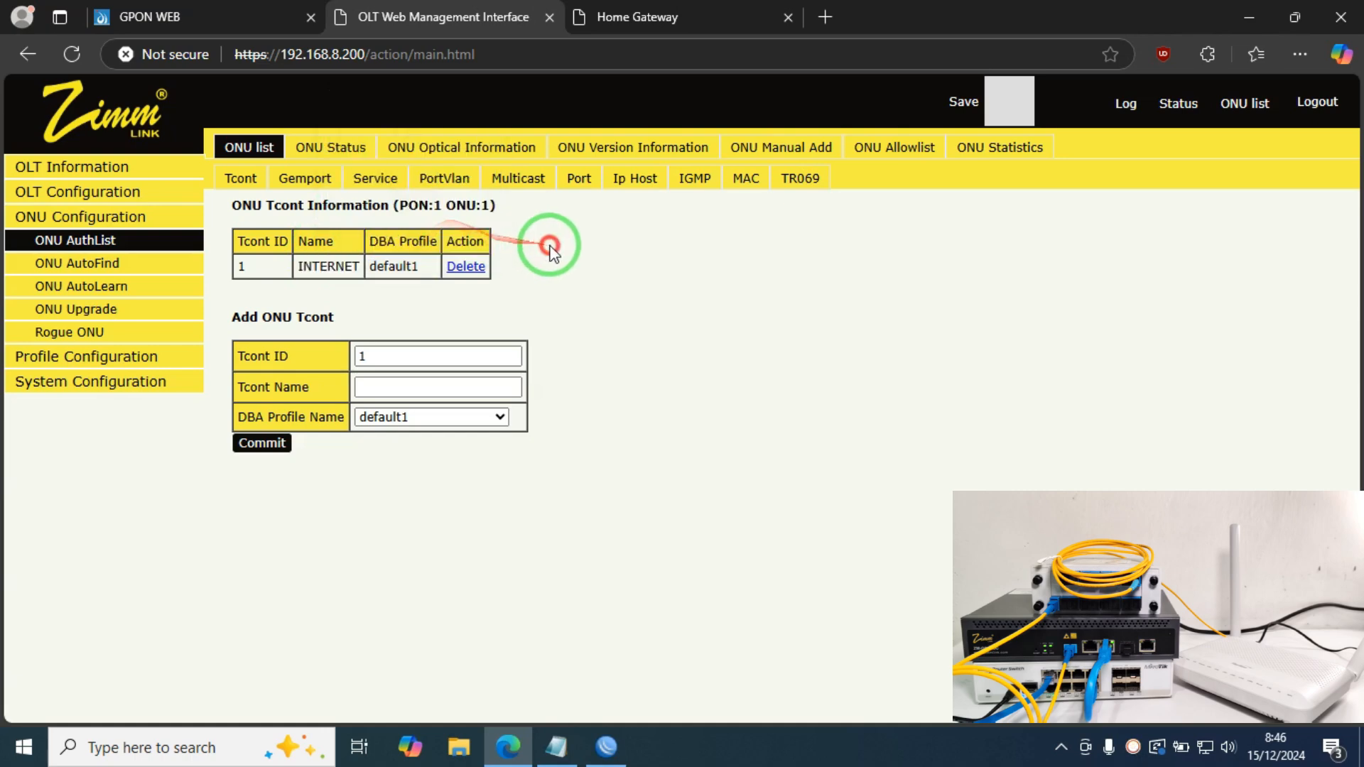
{"action": "left_click", "coordinate": [370, 179]}
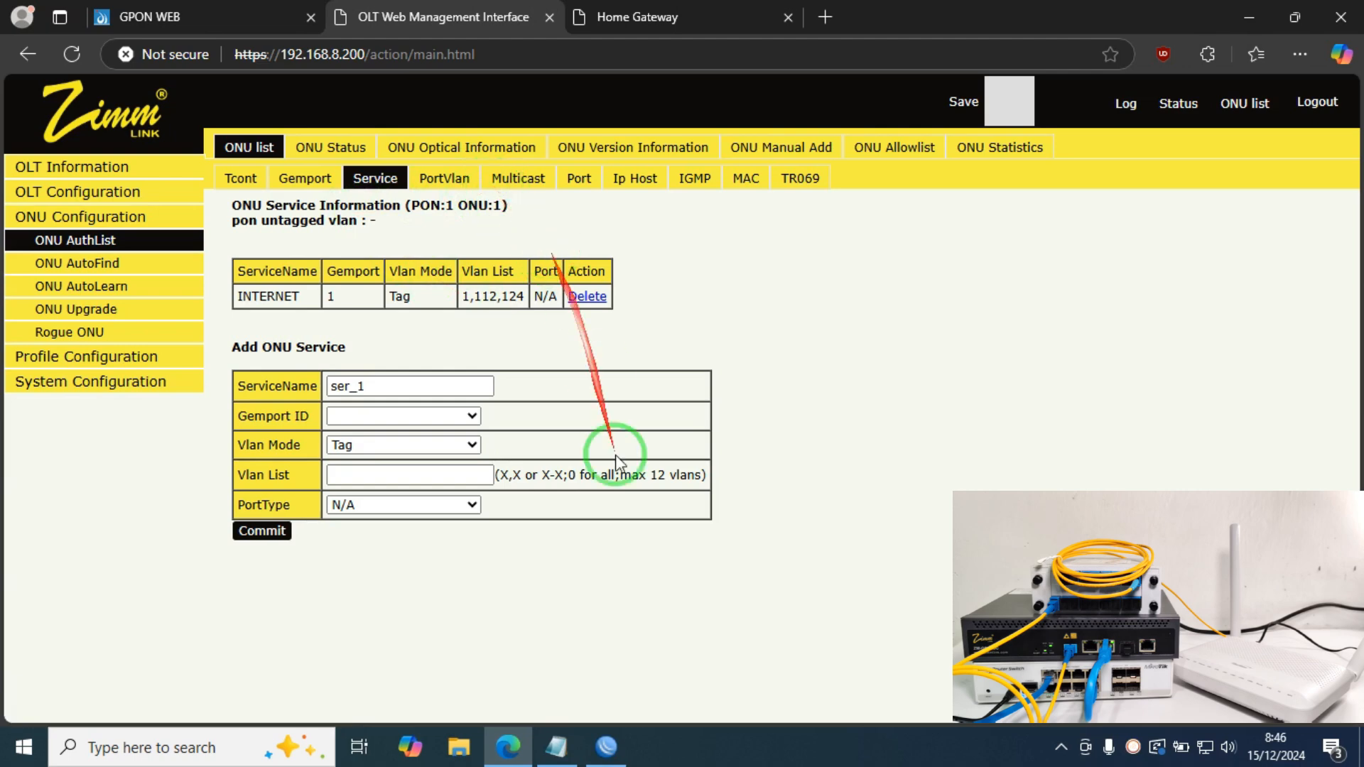
{"action": "left_click", "coordinate": [607, 747]}
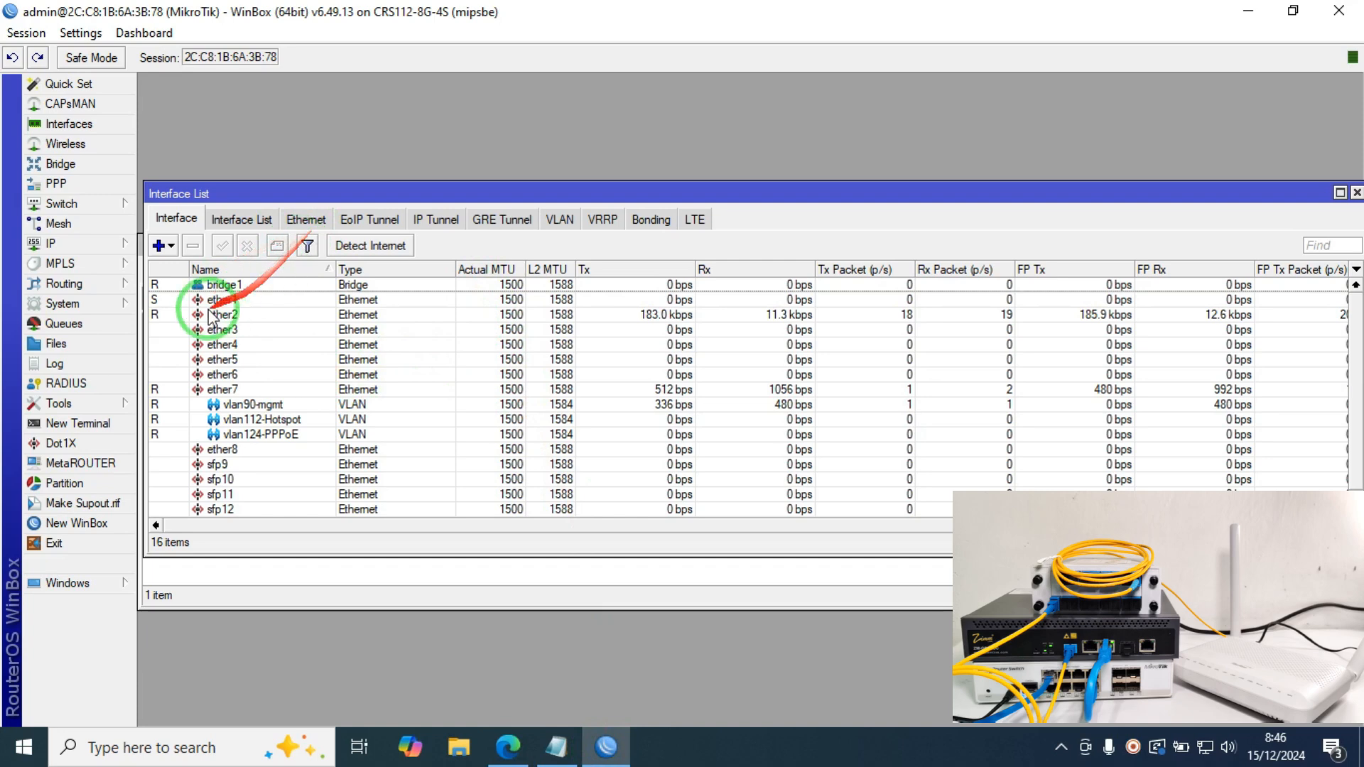
Step: Add PPPoE server server1 on vlan124-PPPoE with default profile default-encryption
{"action": "left_click", "coordinate": [103, 184]}
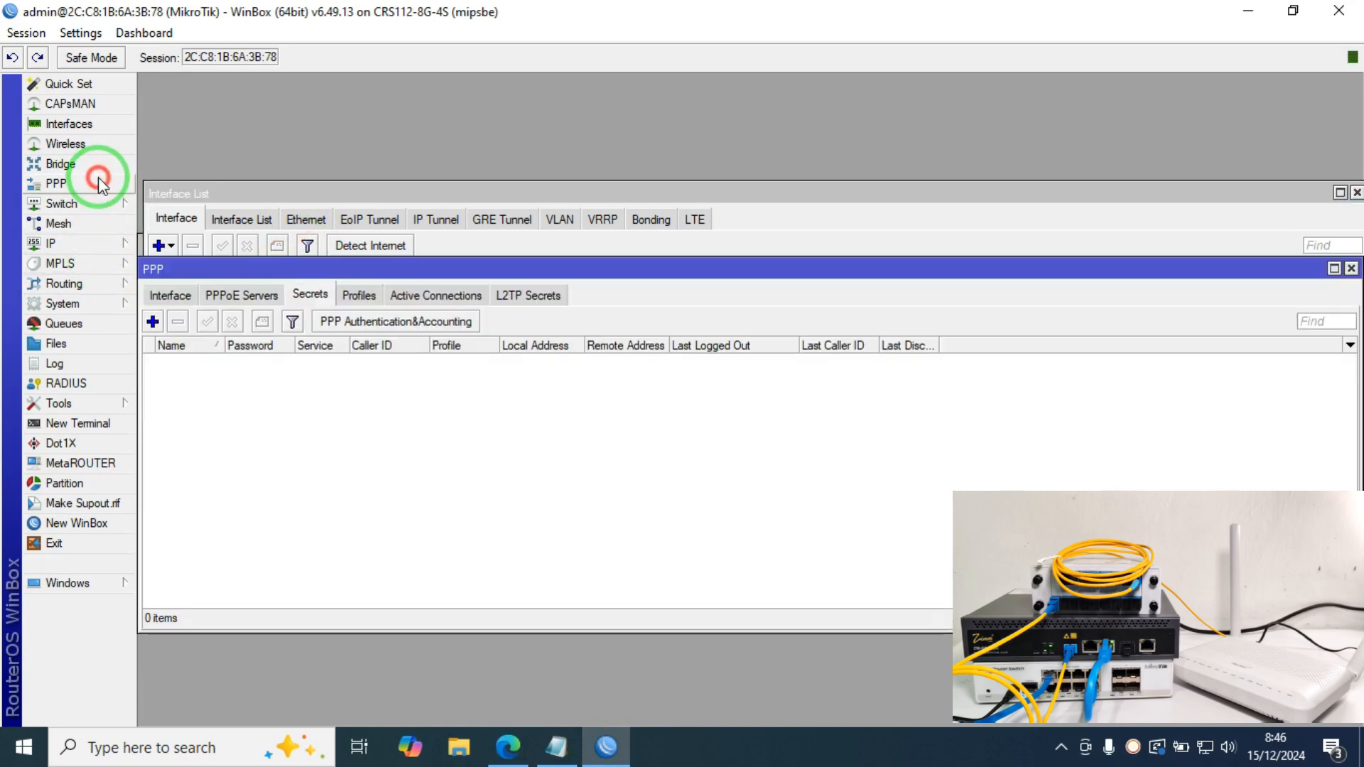
{"action": "left_click", "coordinate": [254, 294]}
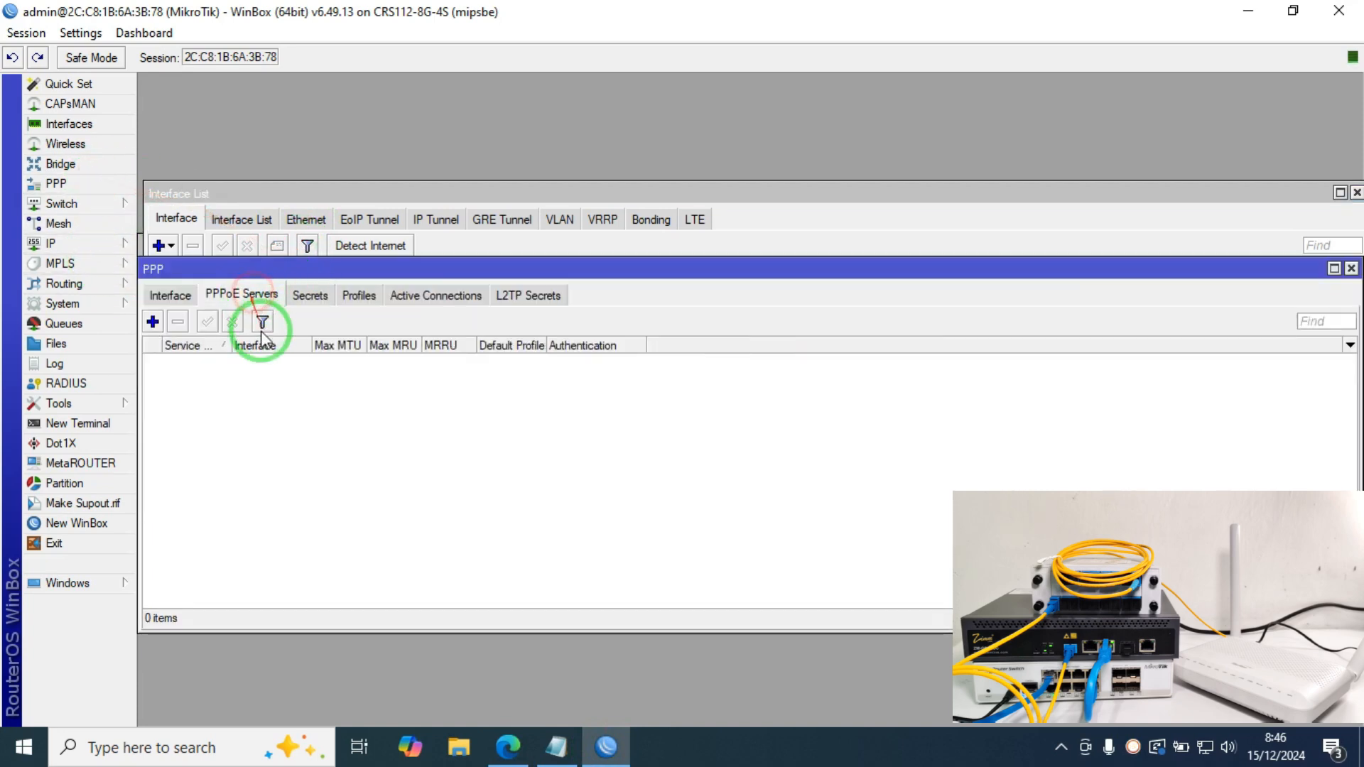
{"action": "left_click", "coordinate": [152, 321]}
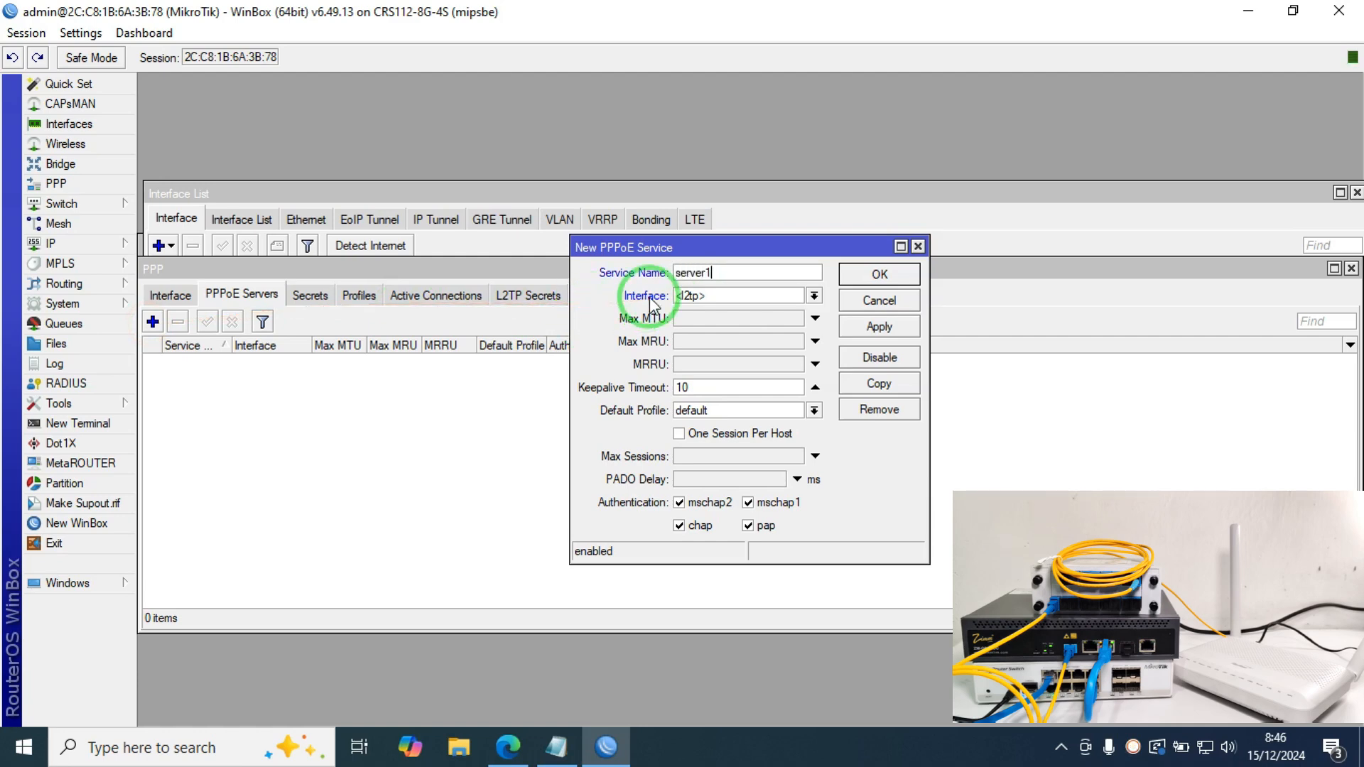
{"action": "left_click", "coordinate": [742, 295]}
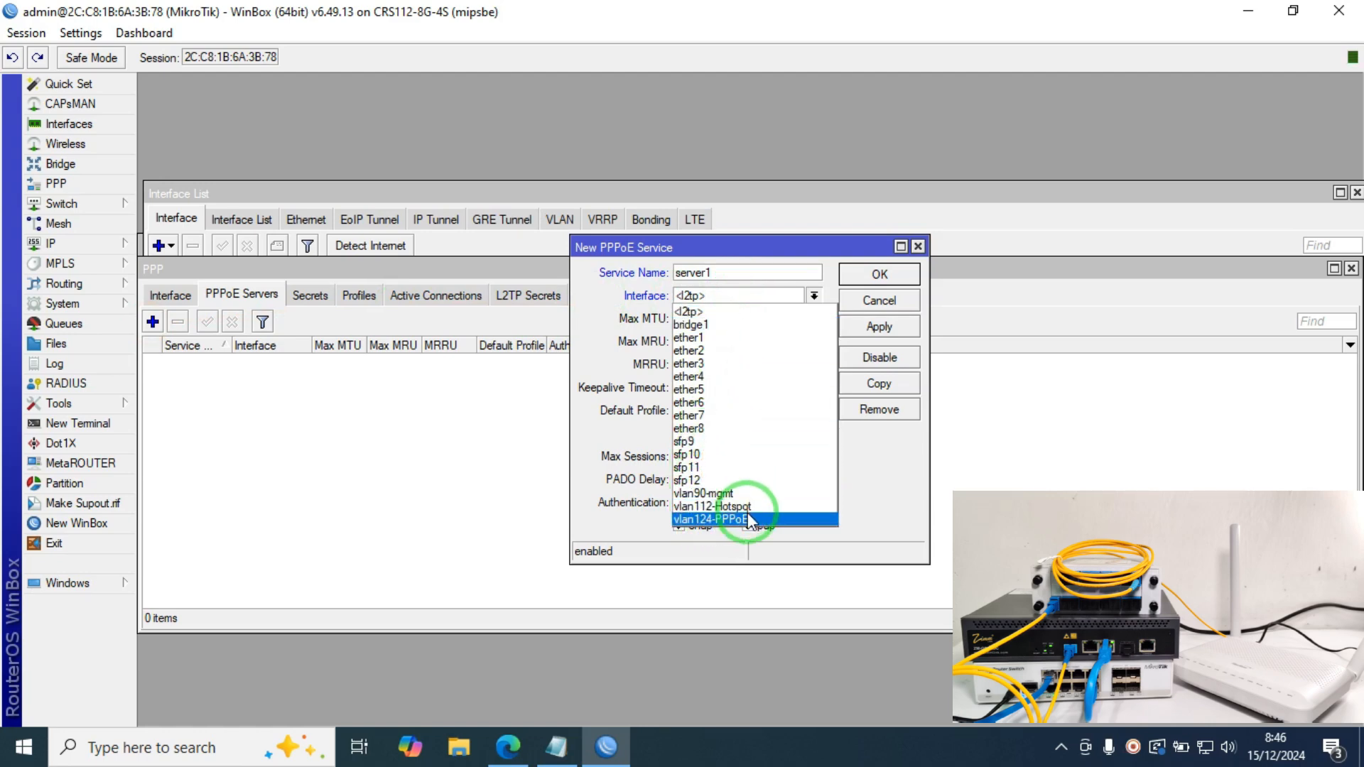
{"action": "left_click", "coordinate": [725, 520]}
{"action": "left_click", "coordinate": [739, 410]}
{"action": "left_click", "coordinate": [730, 445]}
{"action": "left_click", "coordinate": [903, 328]}
{"action": "left_click", "coordinate": [879, 276]}
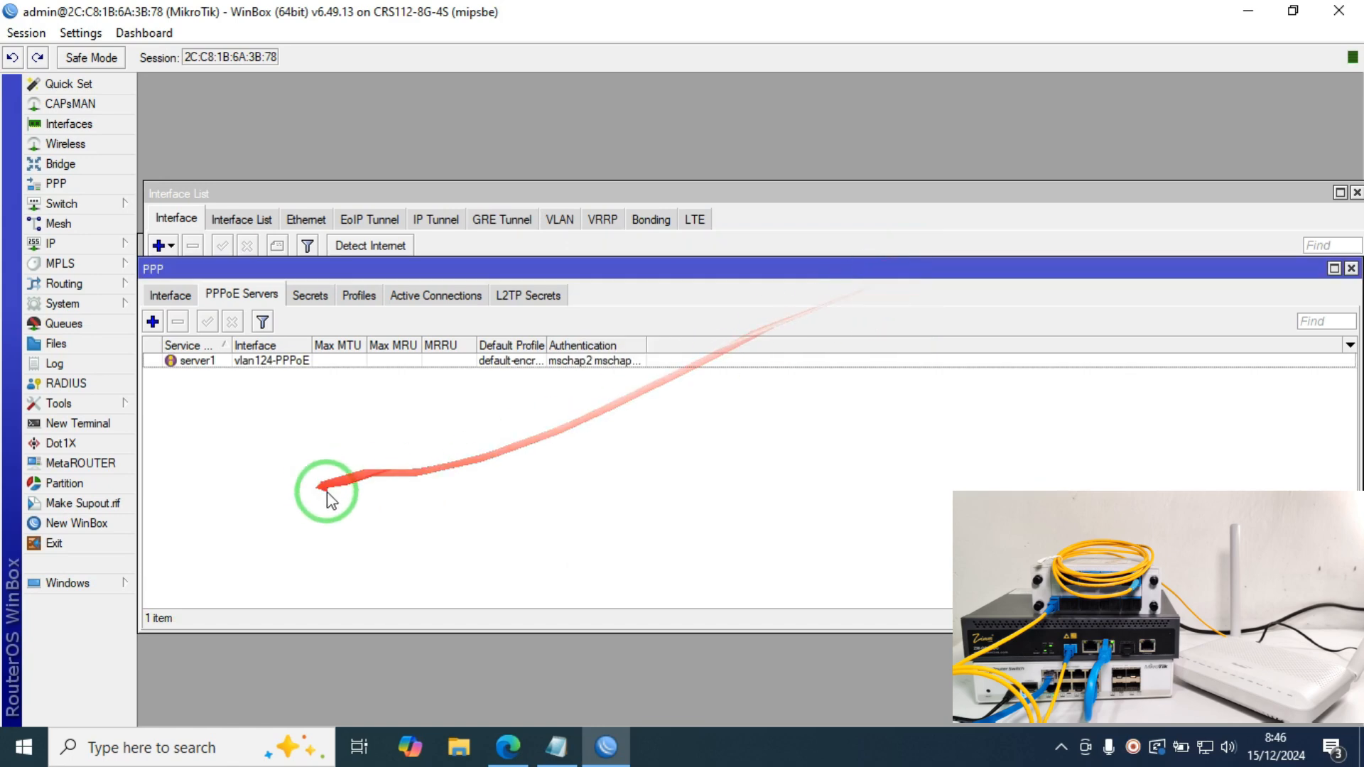
Step: Add a pppoe secret with profile default-encryption, local 192.168.199.1 and remote 192.168.199.2
{"action": "left_click", "coordinate": [310, 294]}
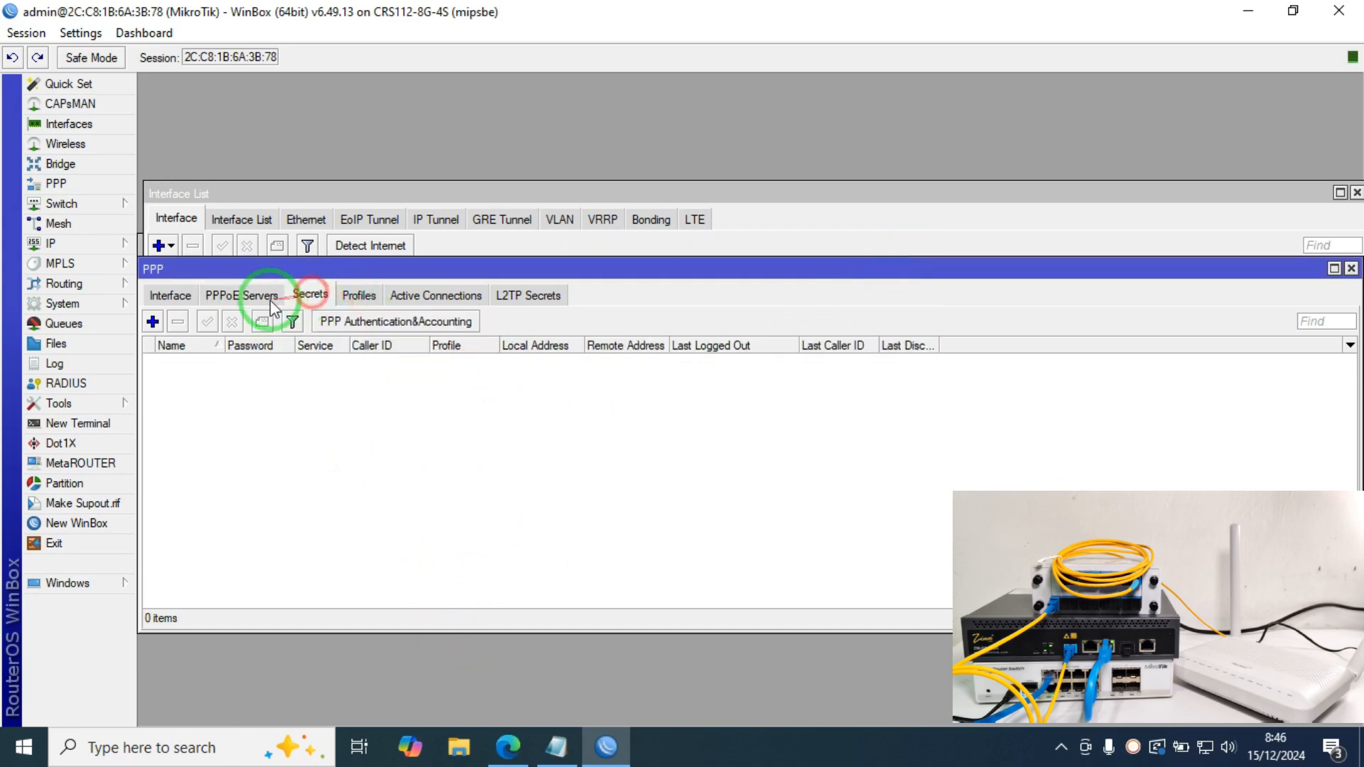
{"action": "left_click", "coordinate": [153, 322]}
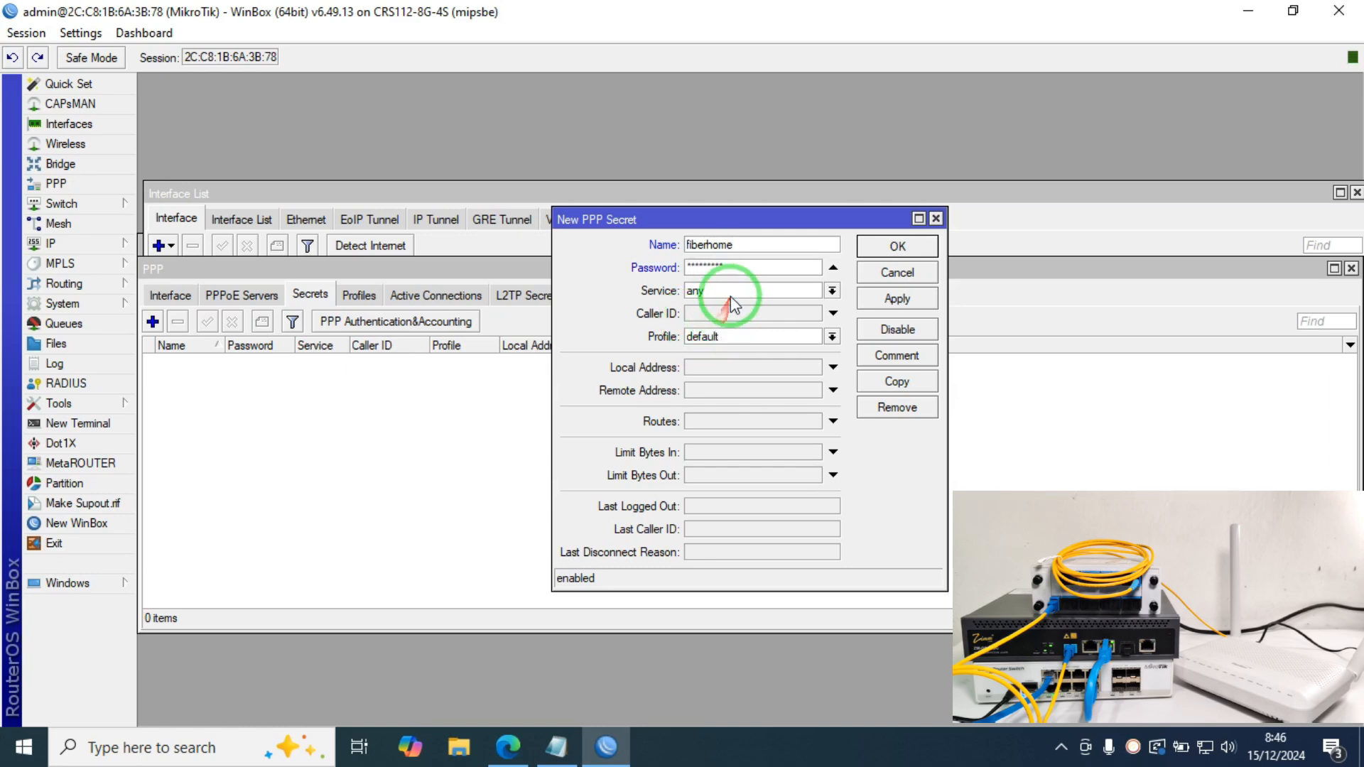
{"action": "left_click", "coordinate": [731, 296]}
{"action": "left_click", "coordinate": [744, 353]}
{"action": "left_click", "coordinate": [740, 336]}
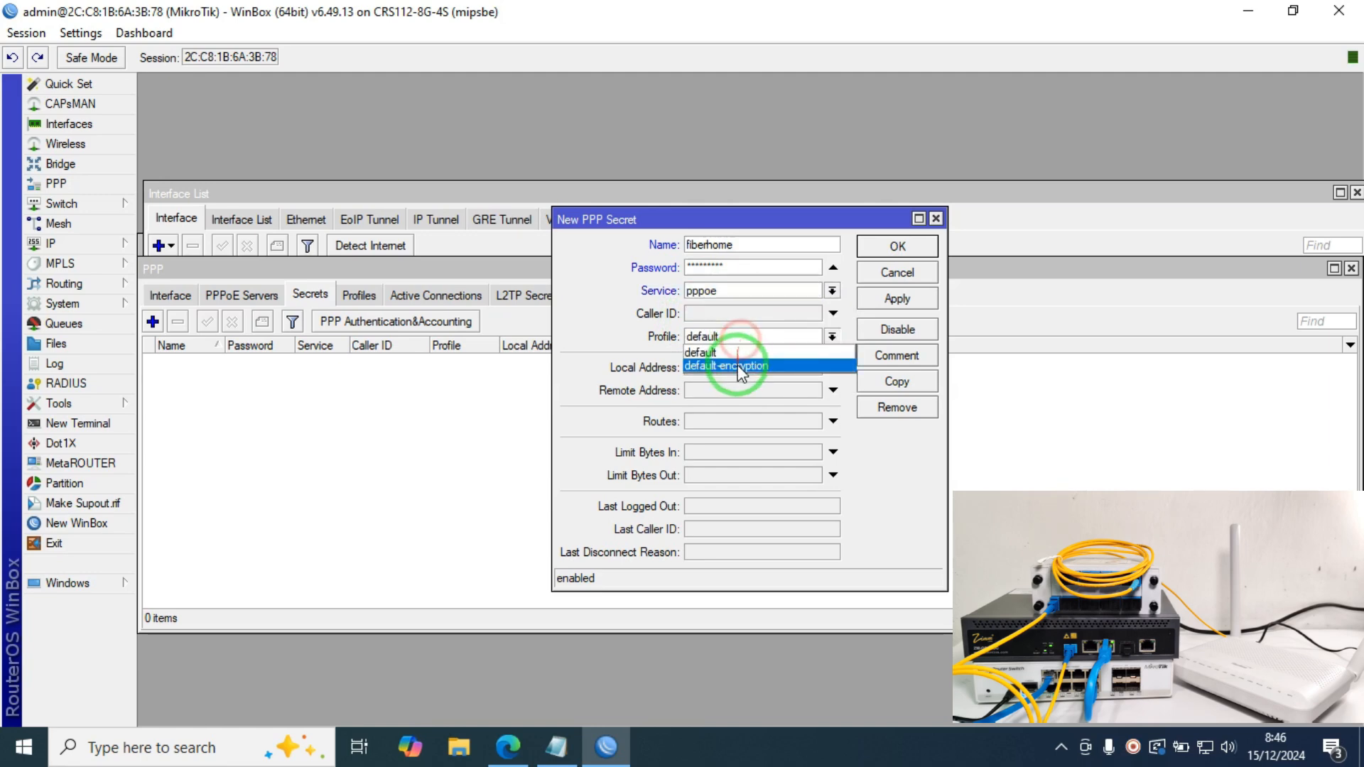
{"action": "left_click", "coordinate": [742, 367]}
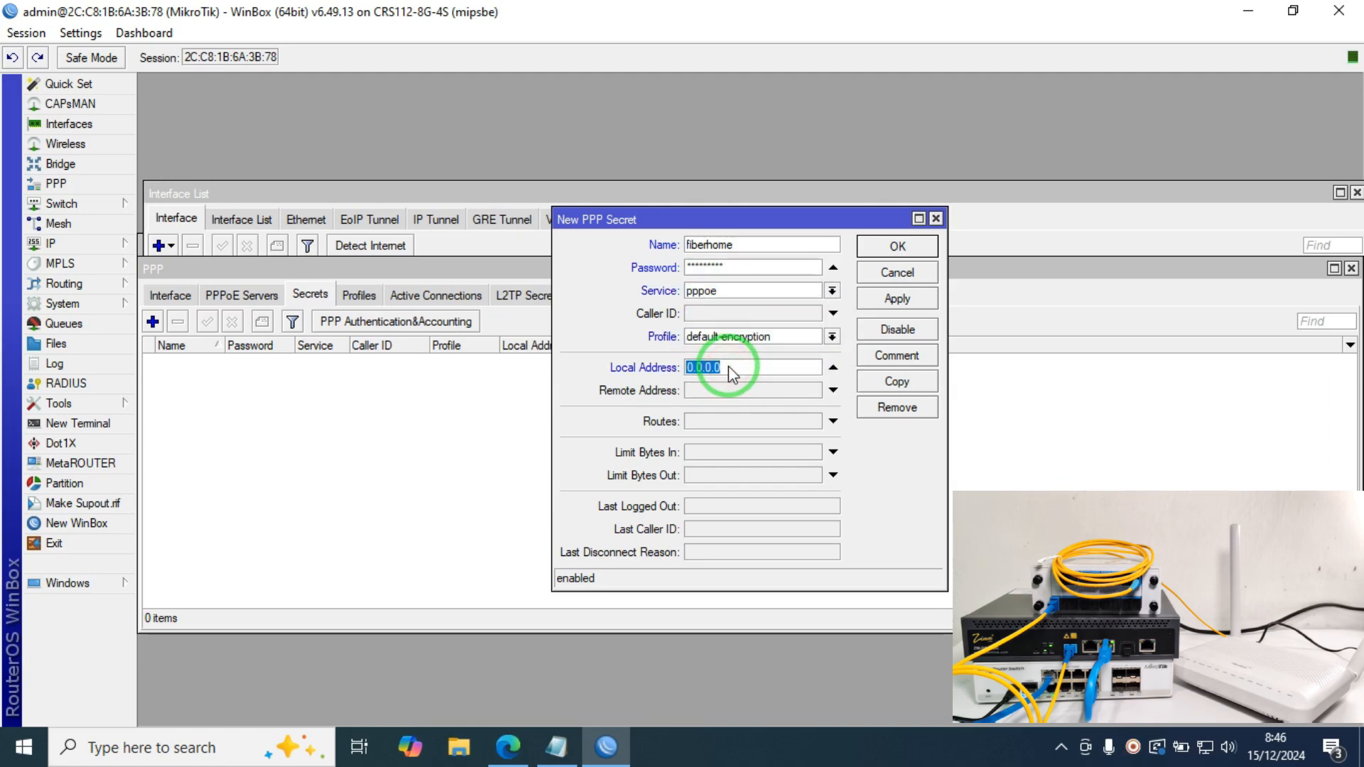
{"action": "left_click", "coordinate": [730, 369]}
{"action": "type", "text": "192.168.199.2"}
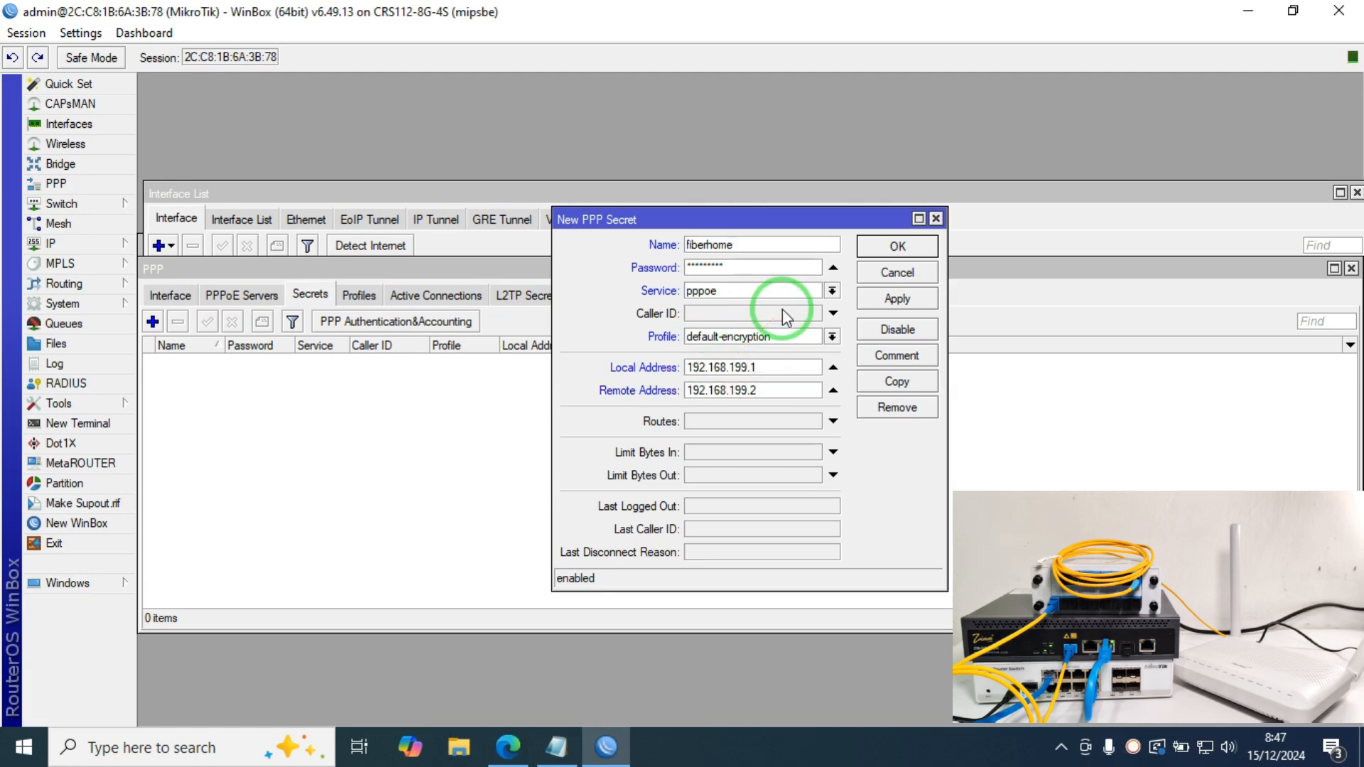
{"action": "left_click", "coordinate": [881, 298]}
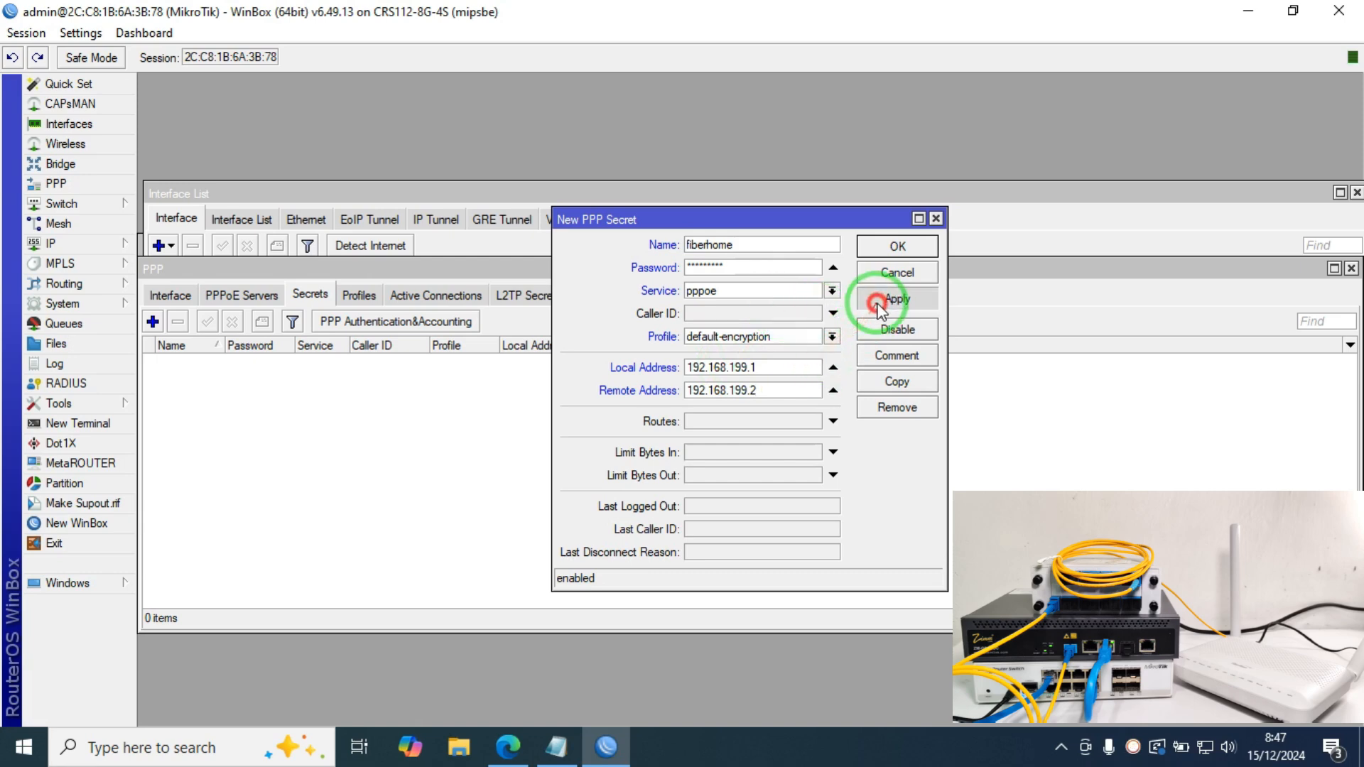
{"action": "left_click", "coordinate": [897, 249]}
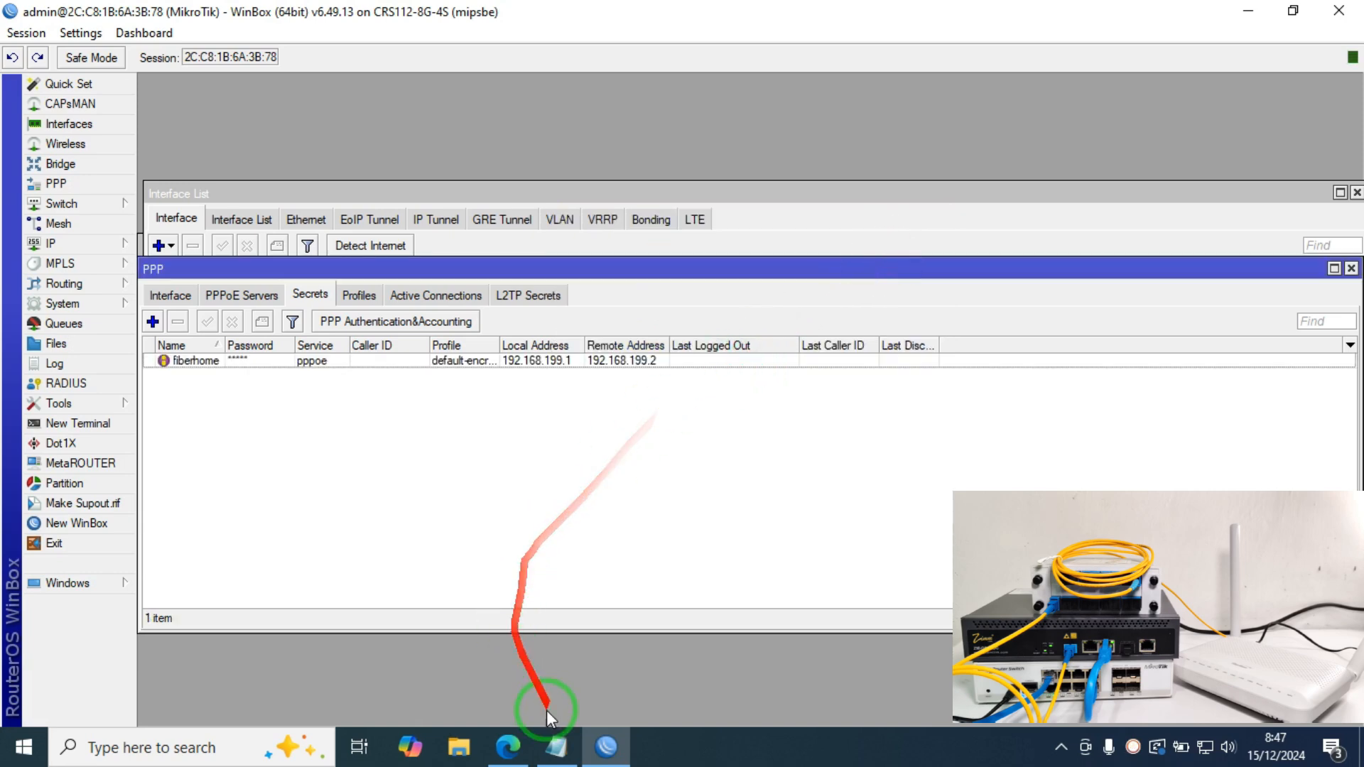
{"action": "left_click", "coordinate": [508, 747]}
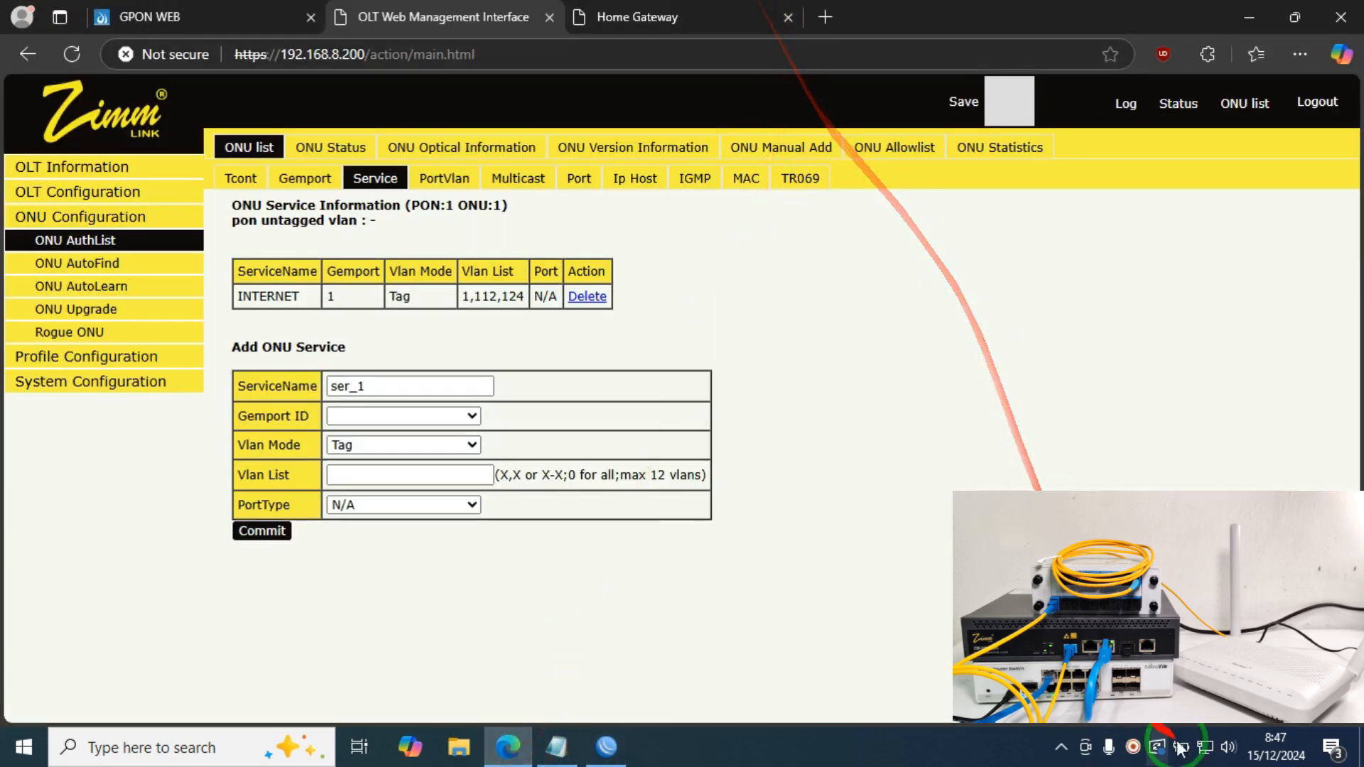
Step: Connect the laptop to the Wifibanter Wi-Fi network and close the old gateway tab
{"action": "left_click", "coordinate": [1206, 747]}
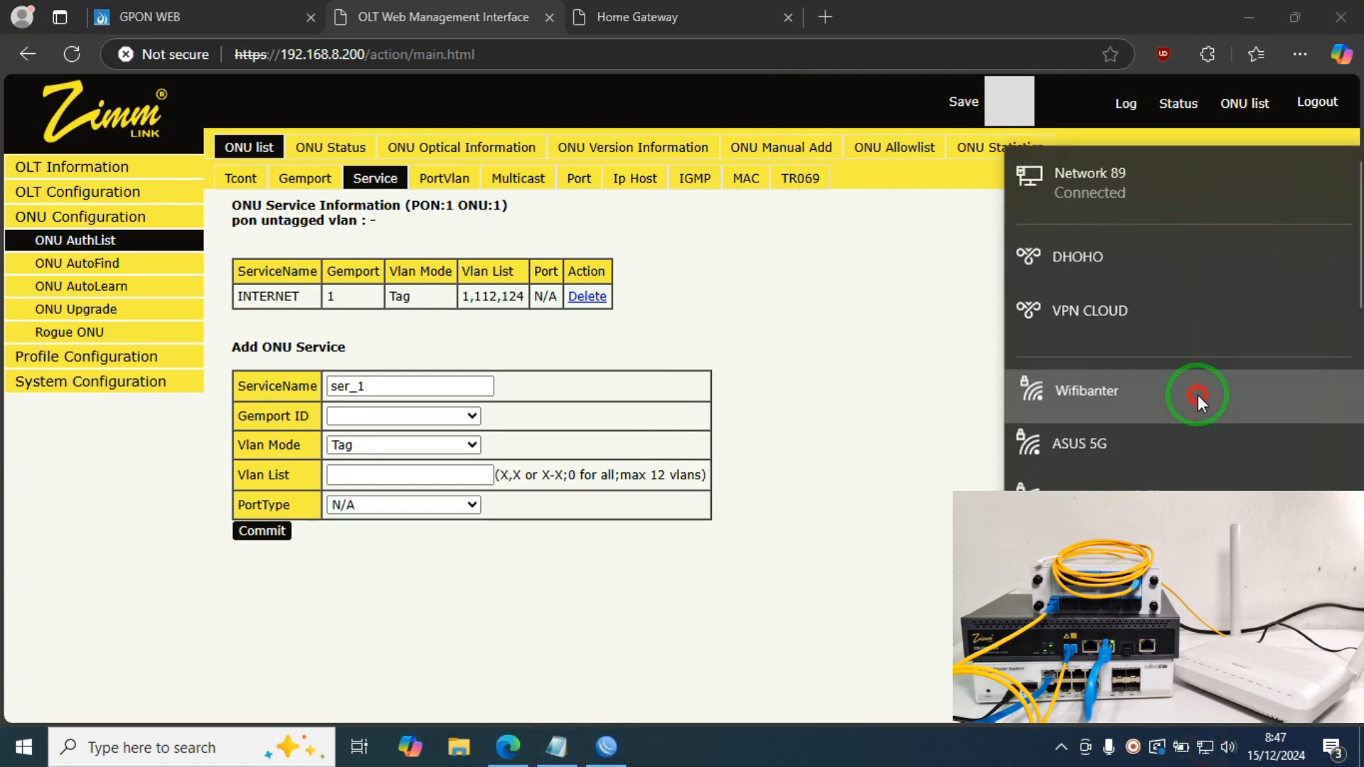
{"action": "left_click", "coordinate": [1197, 396]}
{"action": "left_click", "coordinate": [1288, 478]}
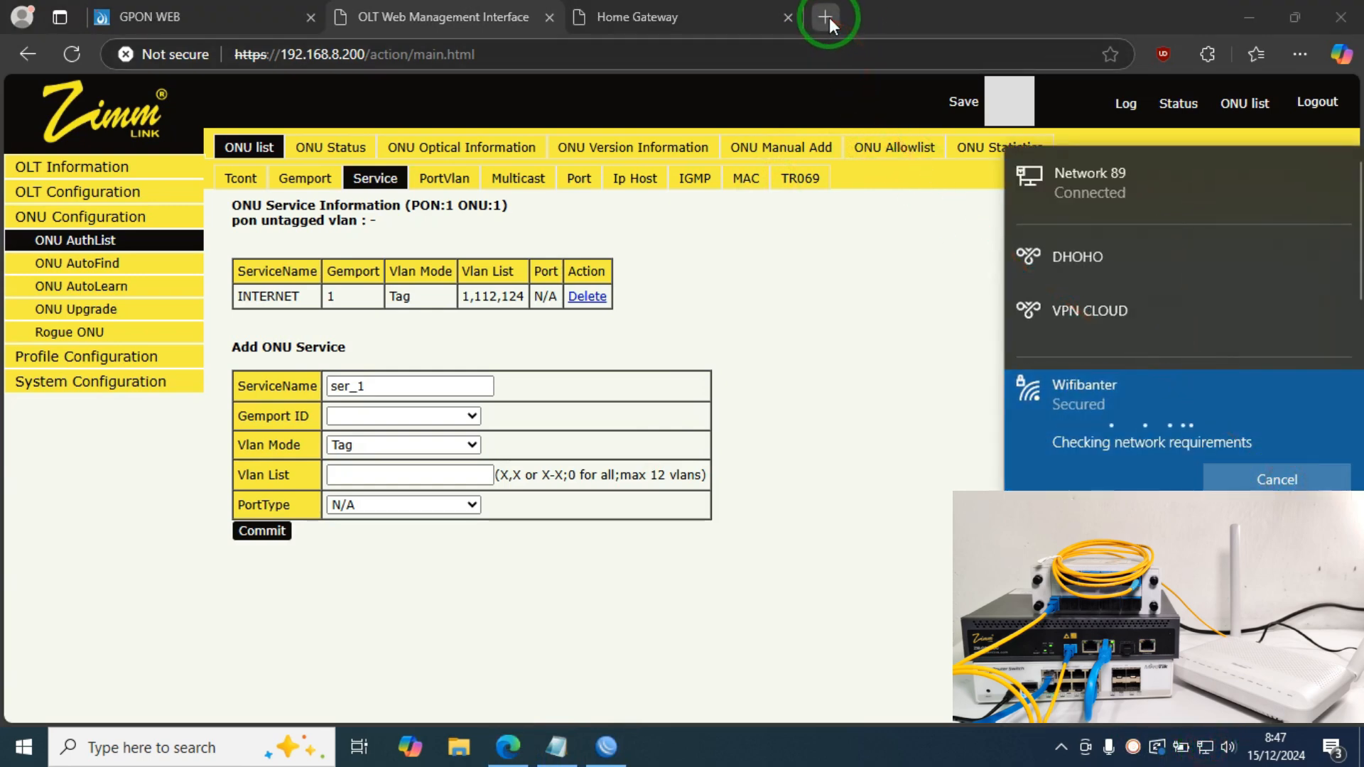
{"action": "left_click", "coordinate": [789, 16]}
{"action": "left_click", "coordinate": [1206, 747]}
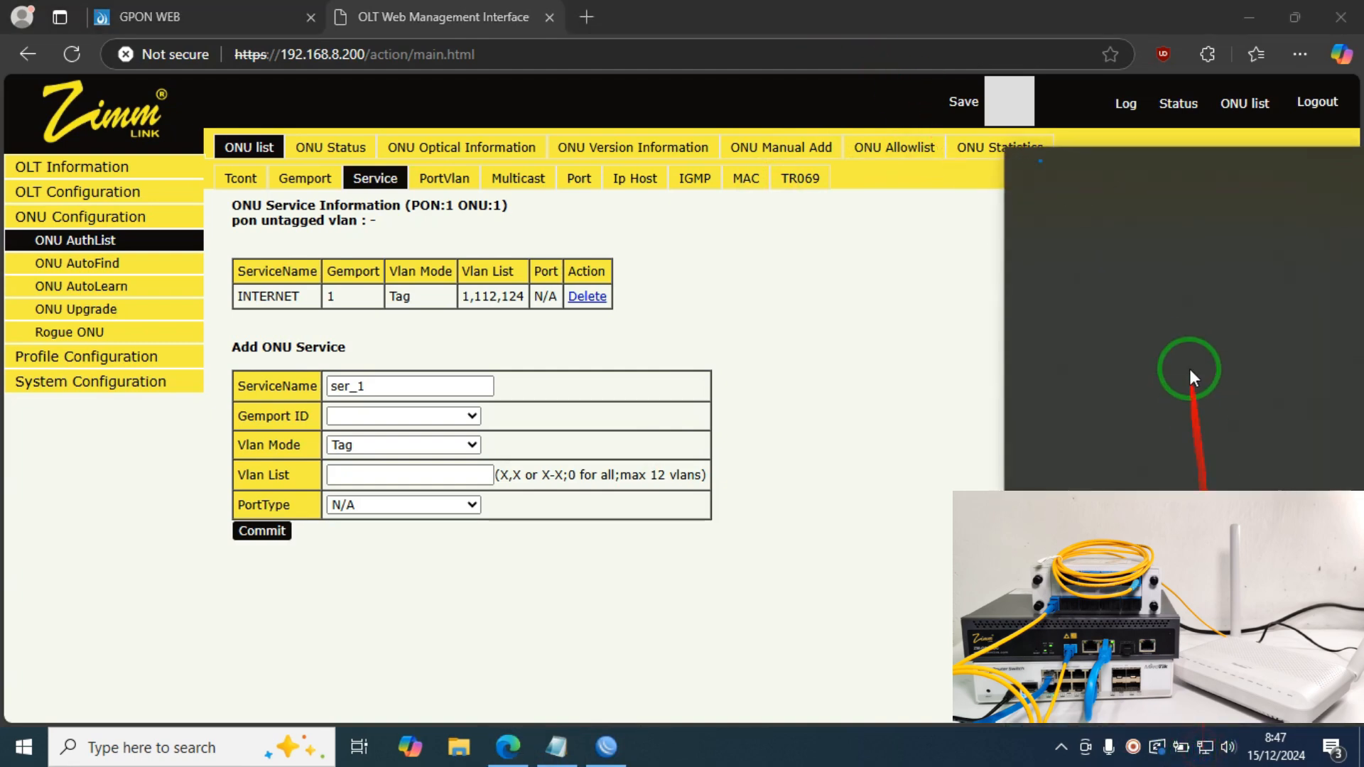
Step: Open 192.168.1.1 and log into the gateway with the saved admin credentials
{"action": "left_click", "coordinate": [587, 17]}
{"action": "type", "text": "19"}
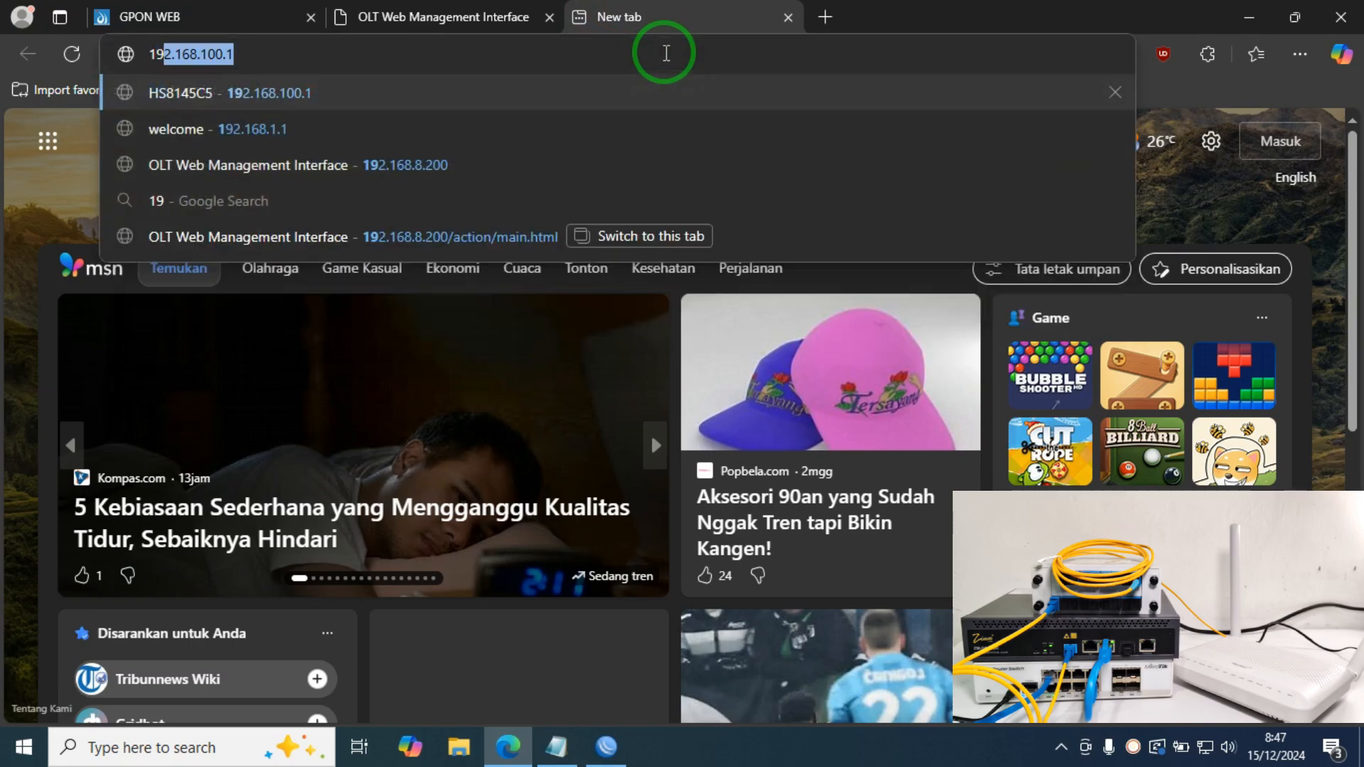
{"action": "type", "text": "2.168.1.1"}
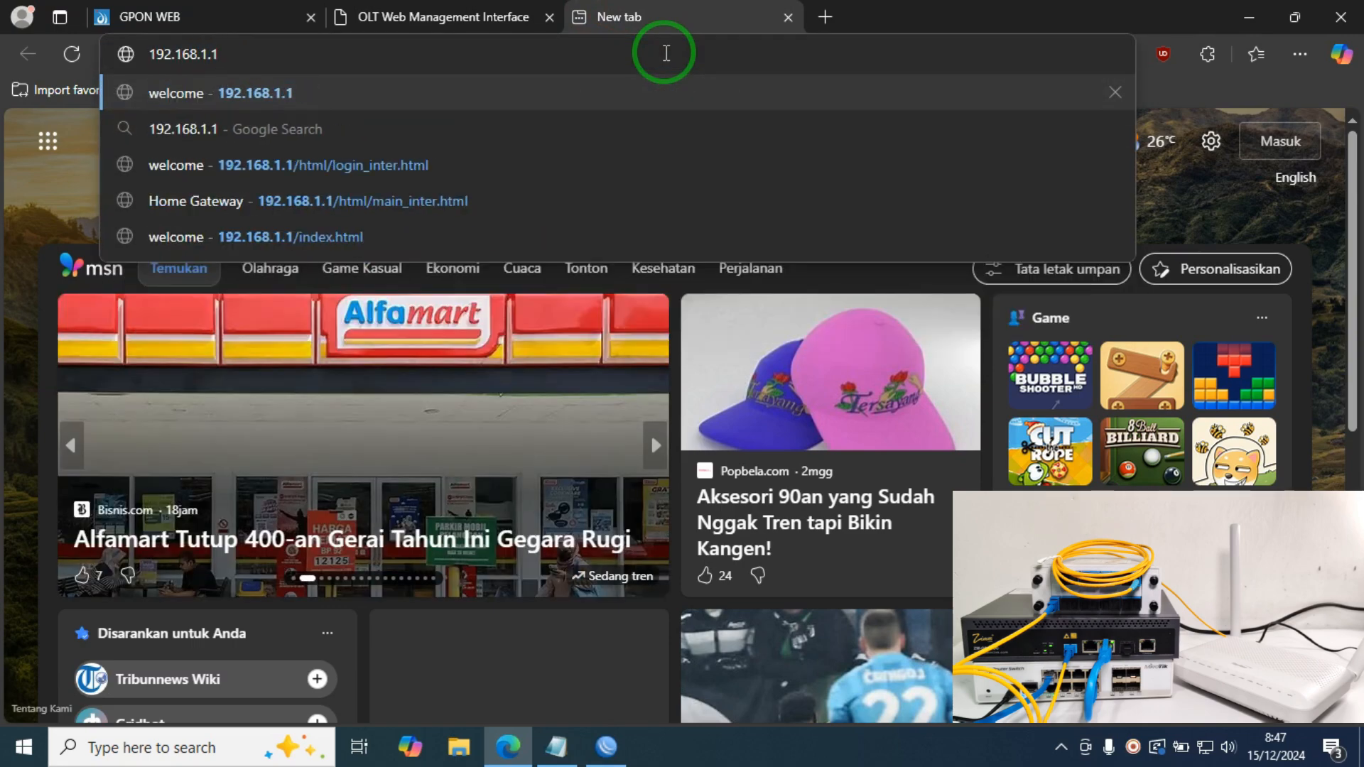
{"action": "key", "text": "Return"}
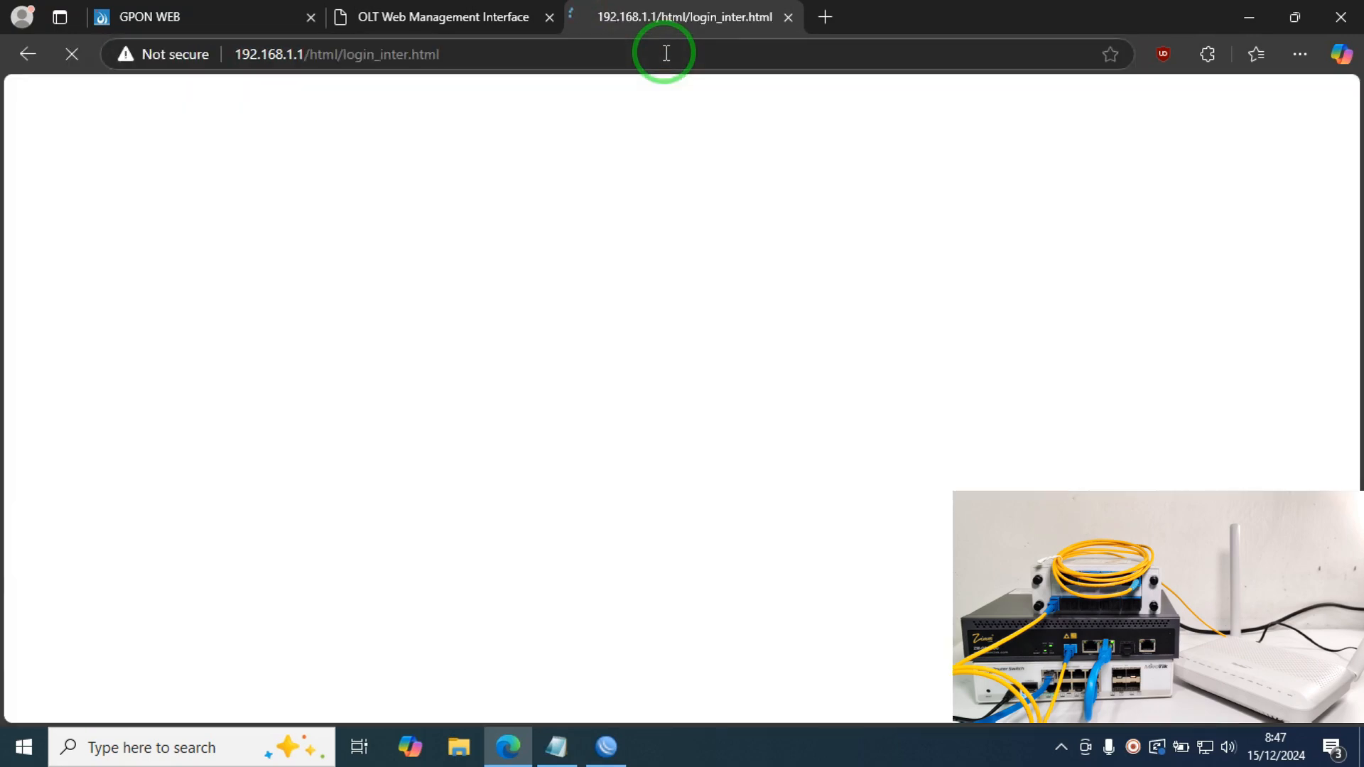
{"action": "left_click", "coordinate": [871, 276]}
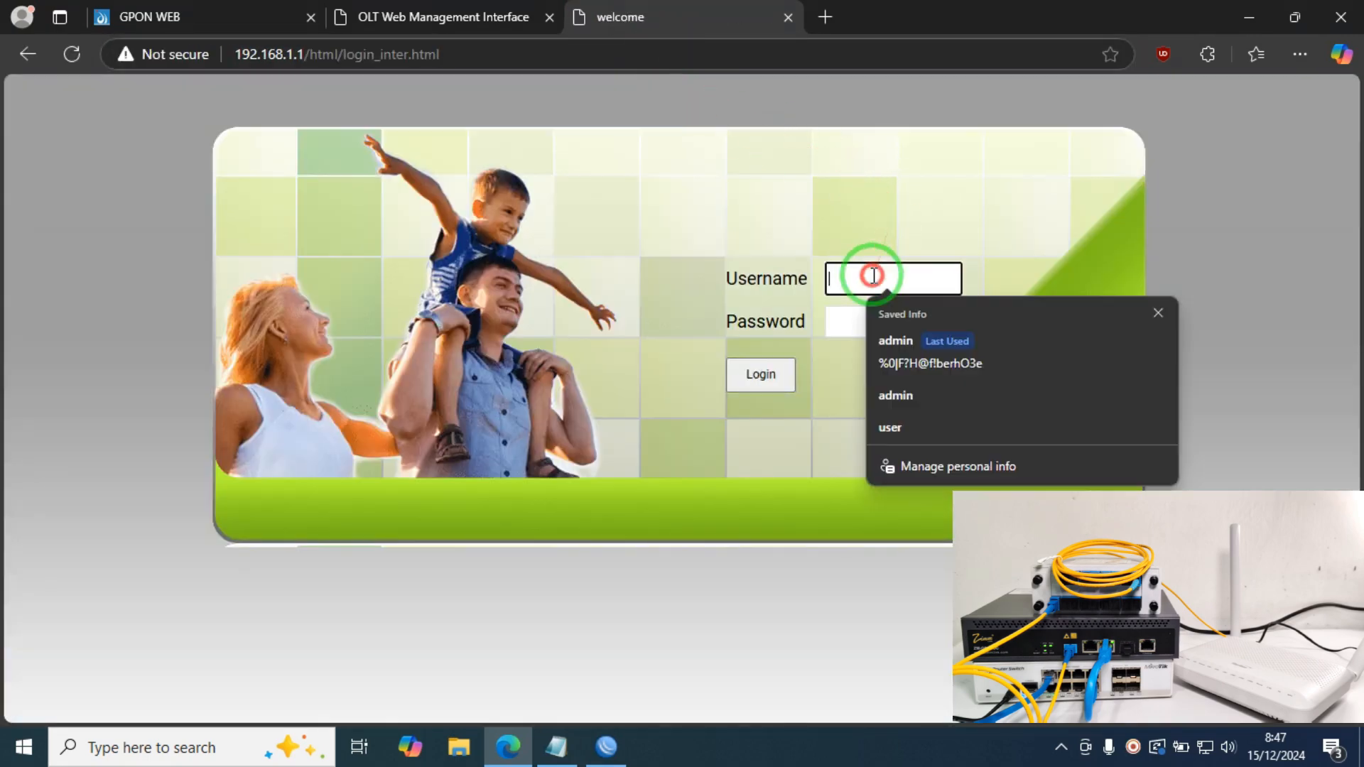
{"action": "left_click", "coordinate": [887, 353]}
{"action": "left_click", "coordinate": [776, 381]}
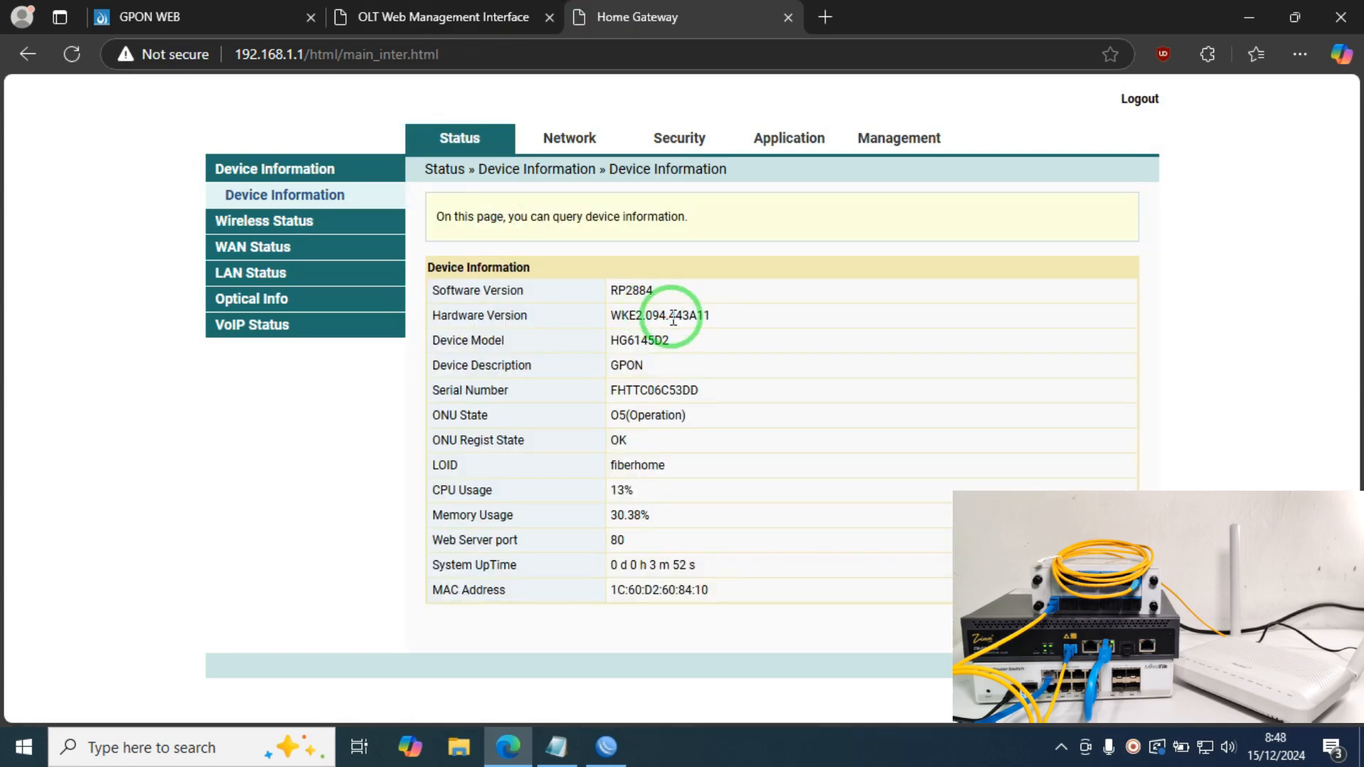
{"action": "left_click", "coordinate": [558, 138]}
Step: Create a Route-mode PPPoE internet WAN on VLAN 124 with the PPPoE user name and password, and apply it
{"action": "left_click", "coordinate": [287, 425]}
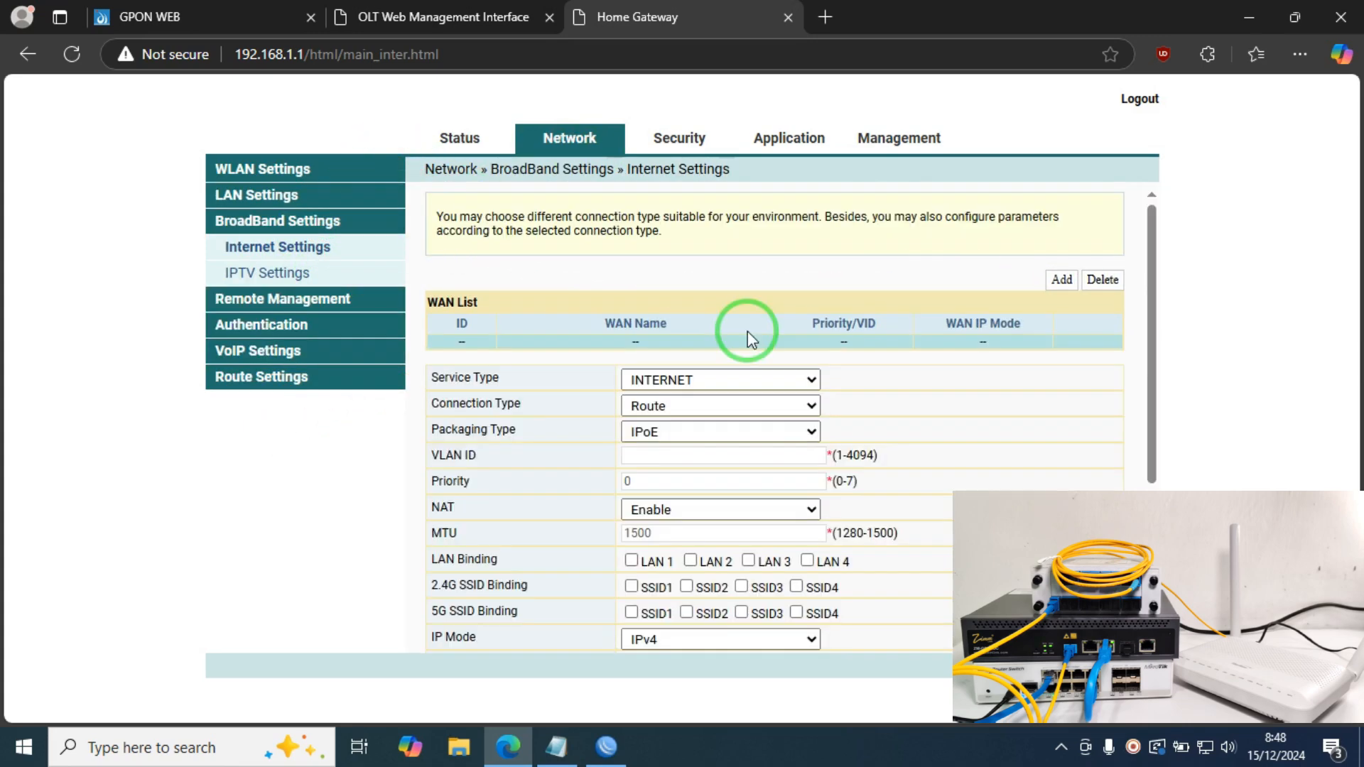
{"action": "left_click", "coordinate": [700, 408]}
{"action": "left_click", "coordinate": [696, 406]}
{"action": "left_click", "coordinate": [685, 431]}
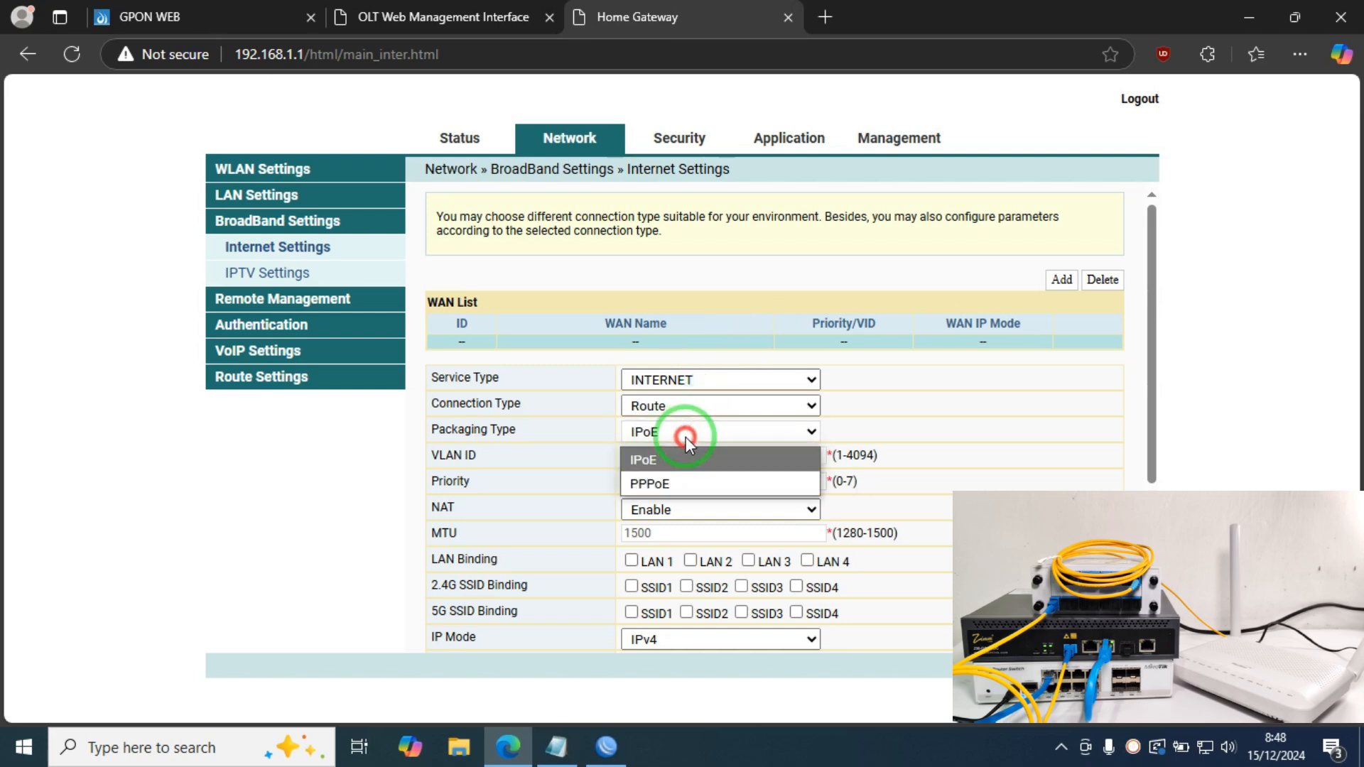
{"action": "left_click", "coordinate": [664, 481]}
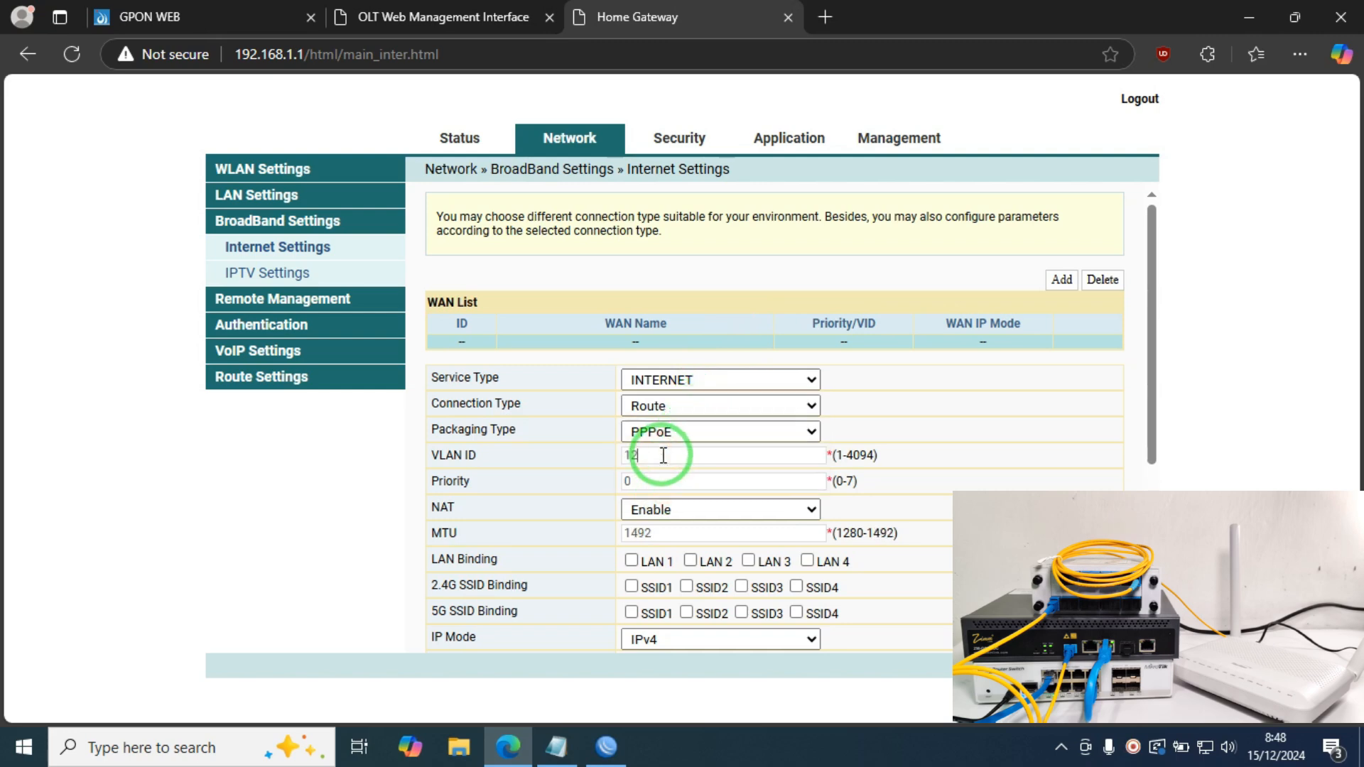
{"action": "scroll", "coordinate": [666, 526], "scroll_direction": "down", "scroll_amount": 4}
{"action": "left_click", "coordinate": [663, 429]}
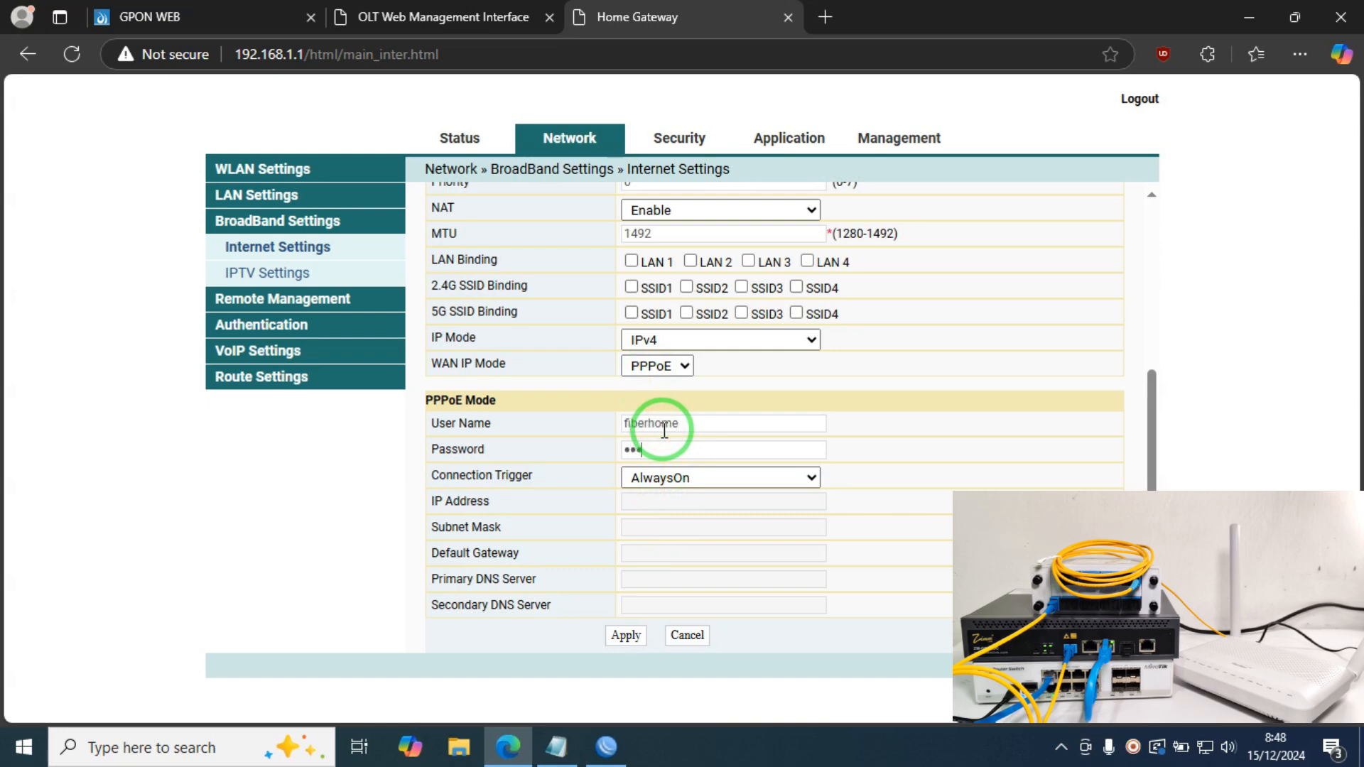
{"action": "left_click", "coordinate": [663, 428]}
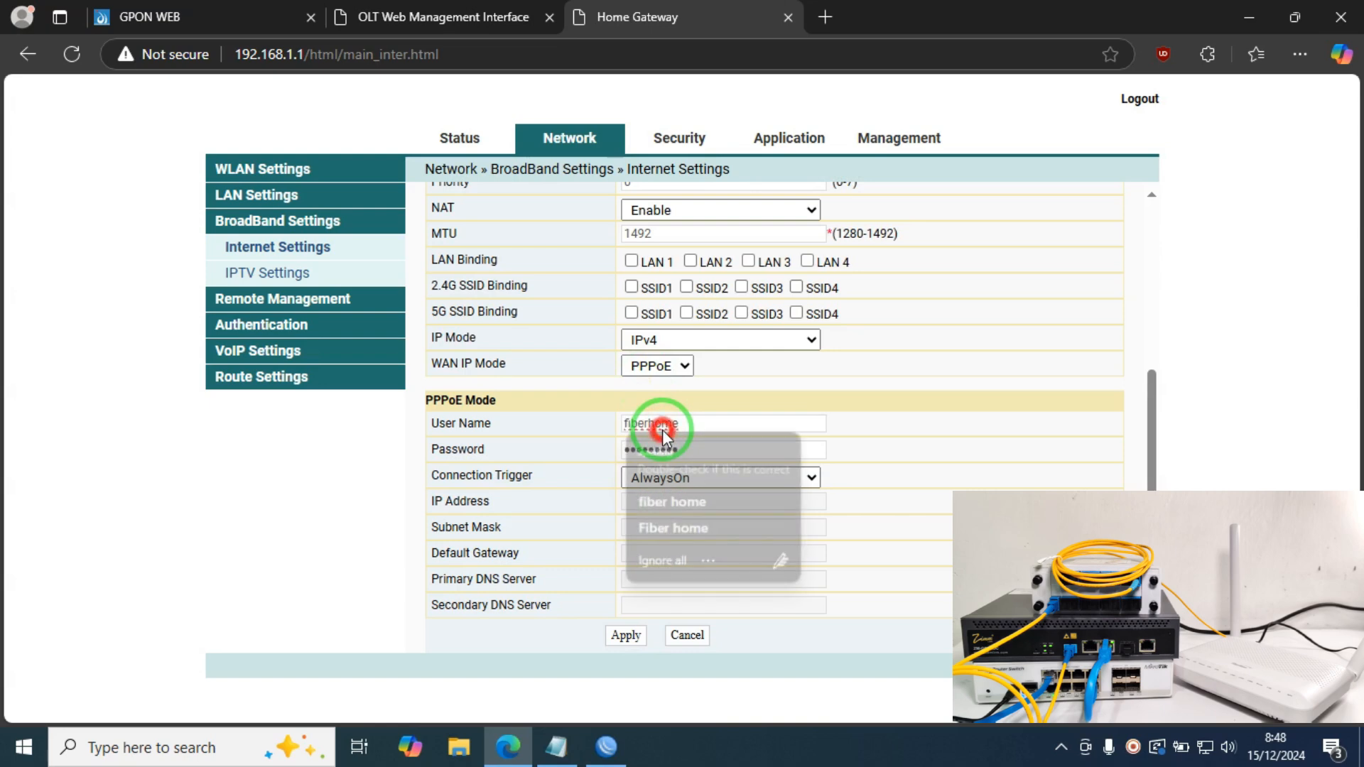
{"action": "double_click", "coordinate": [662, 423]}
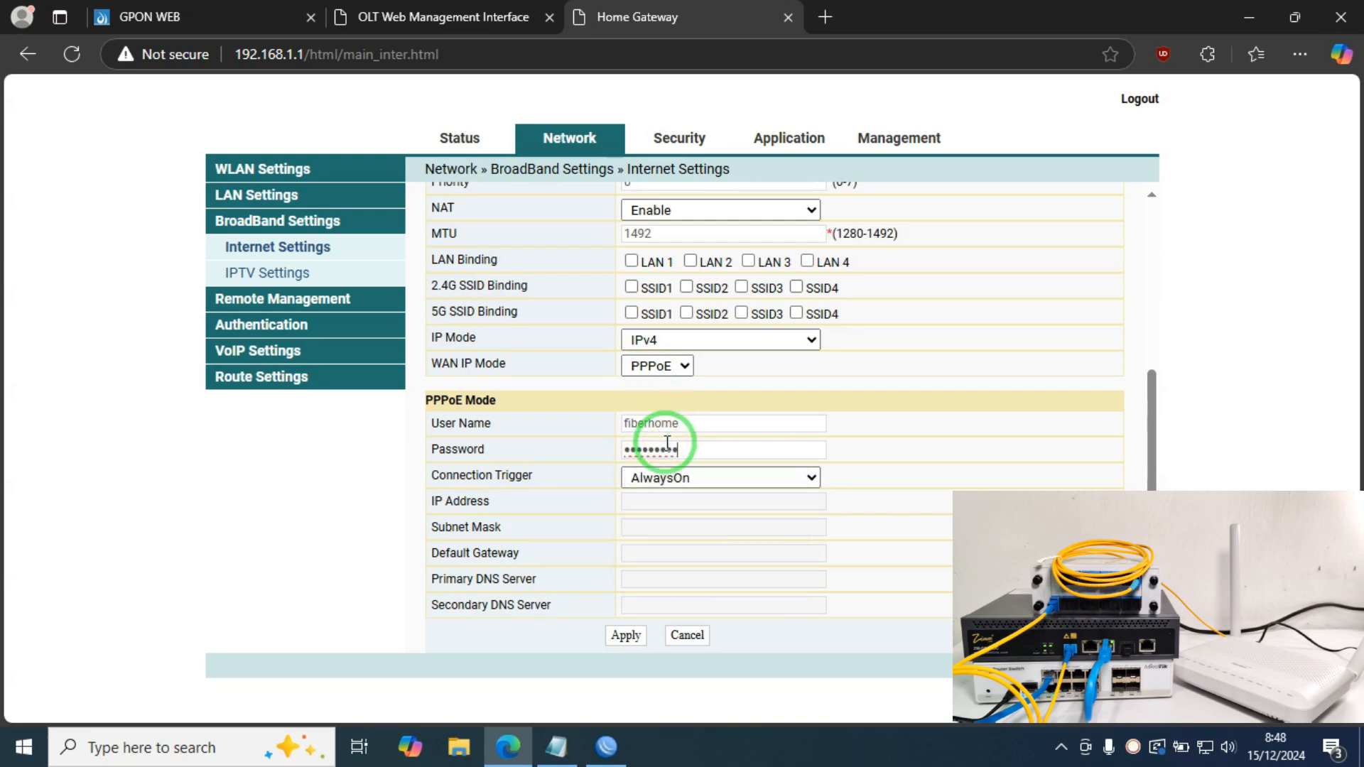
{"action": "left_click", "coordinate": [626, 634]}
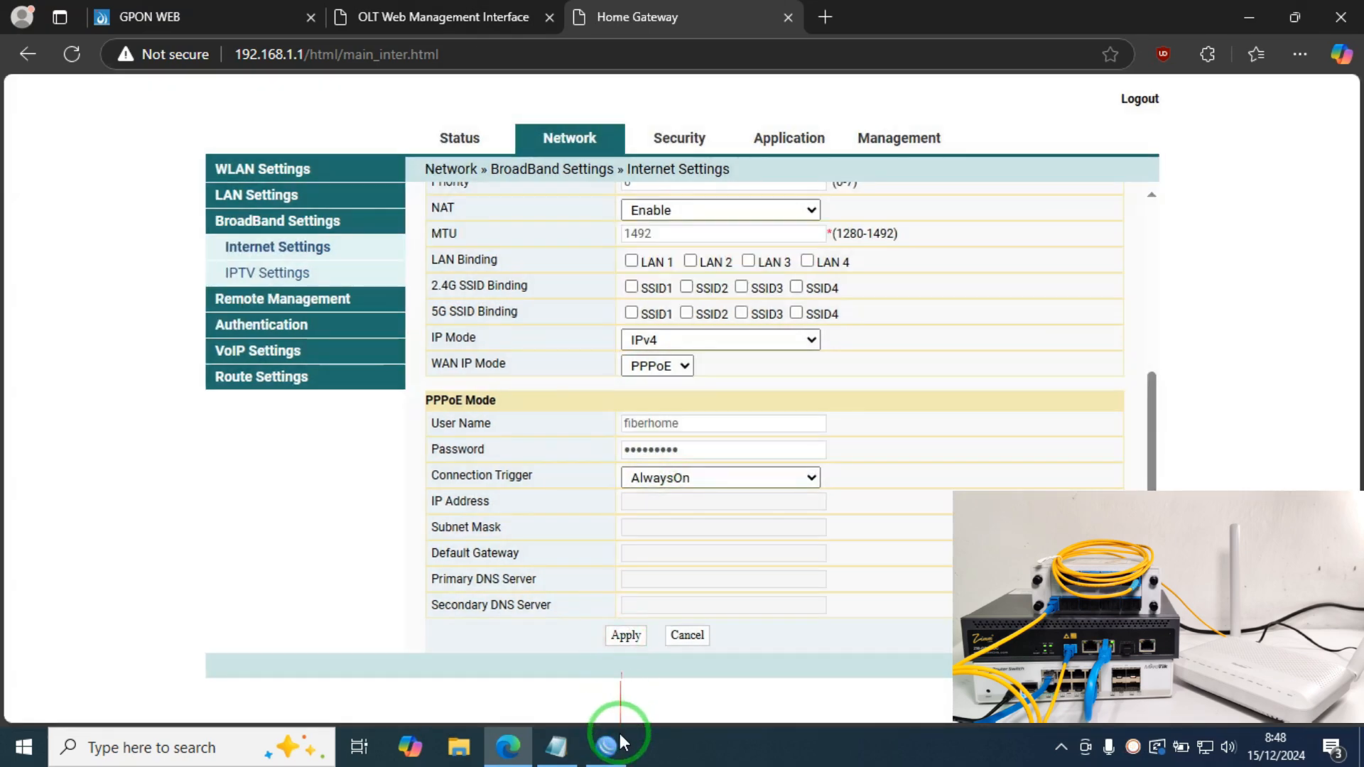
{"action": "left_click", "coordinate": [619, 735]}
Step: Check the WinBox log entry showing the PPPoE client connected at 192.168.199.2
{"action": "left_click", "coordinate": [80, 361]}
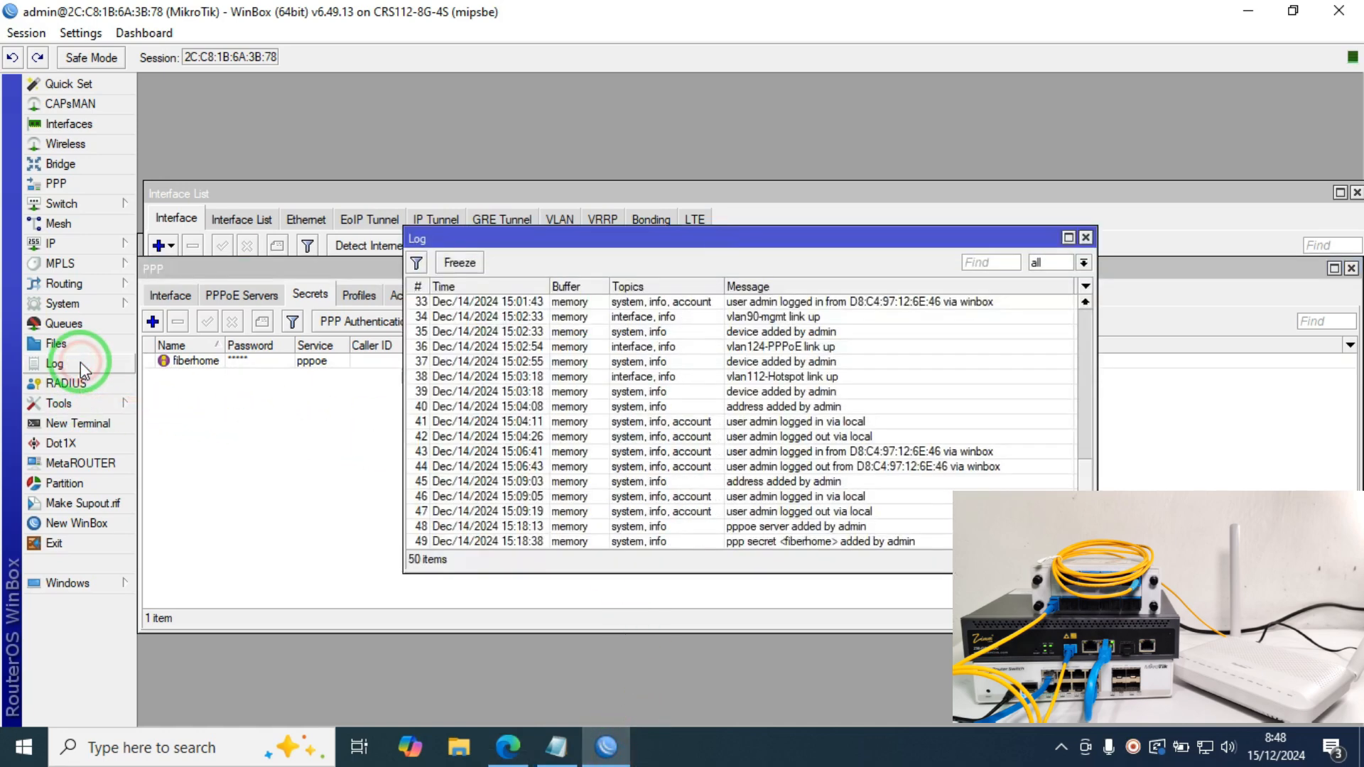
{"action": "left_click_drag", "start_coordinate": [736, 245], "coordinate": [854, 92]}
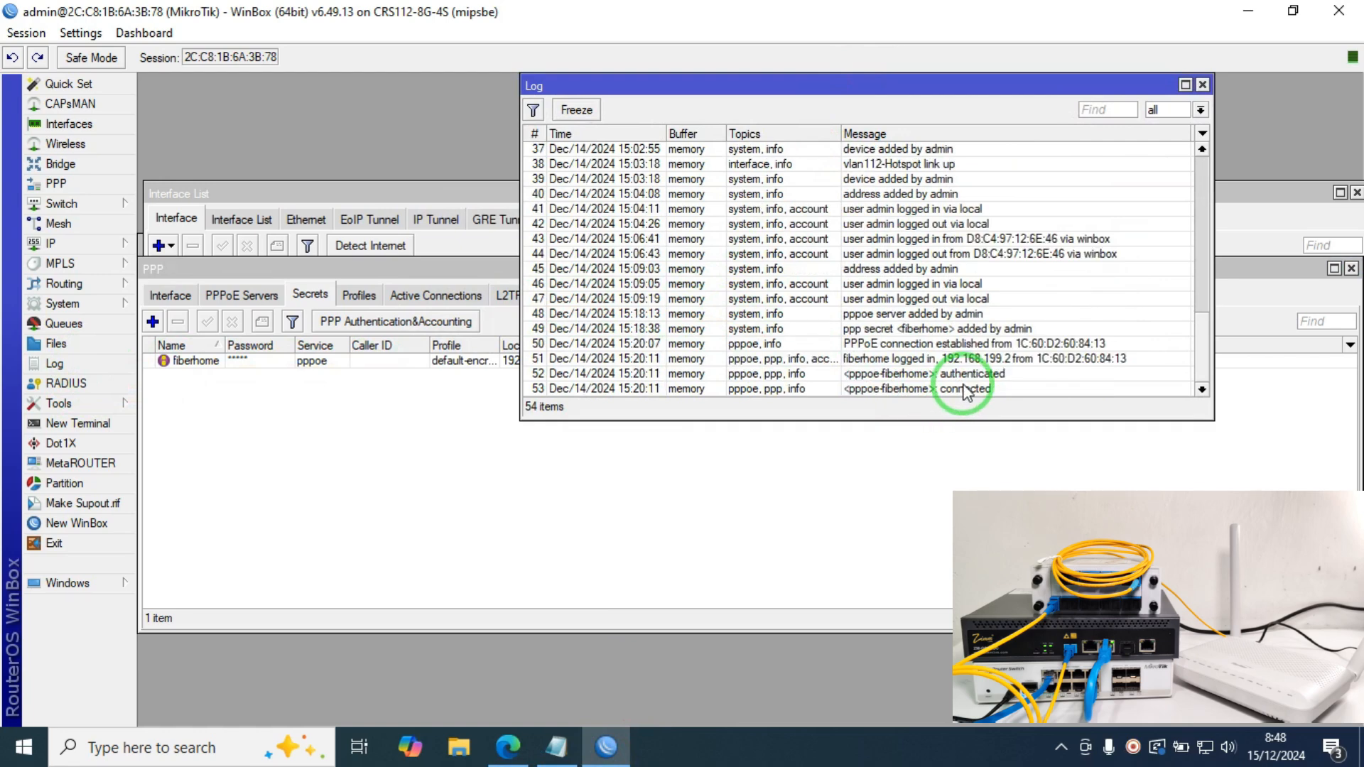
{"action": "double_click", "coordinate": [952, 390]}
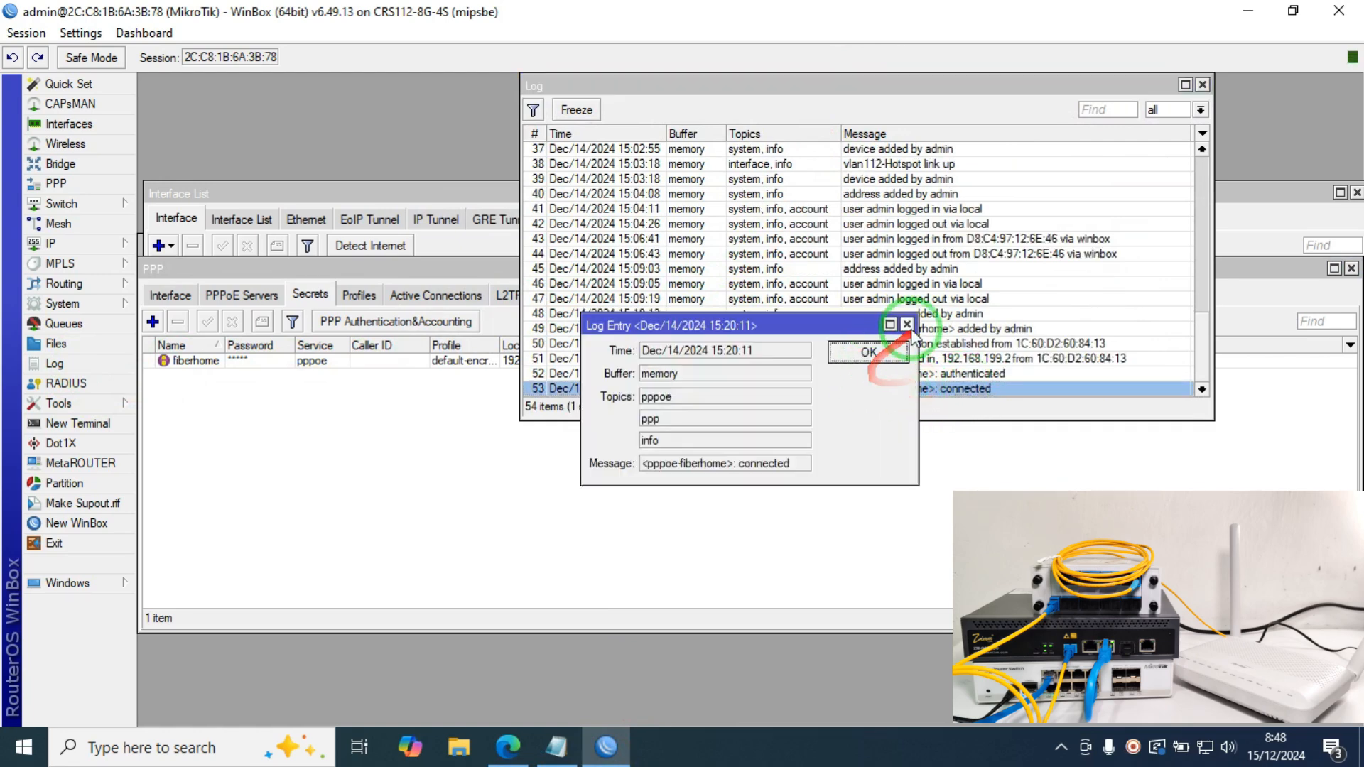
{"action": "left_click", "coordinate": [914, 324]}
{"action": "left_click", "coordinate": [508, 746]}
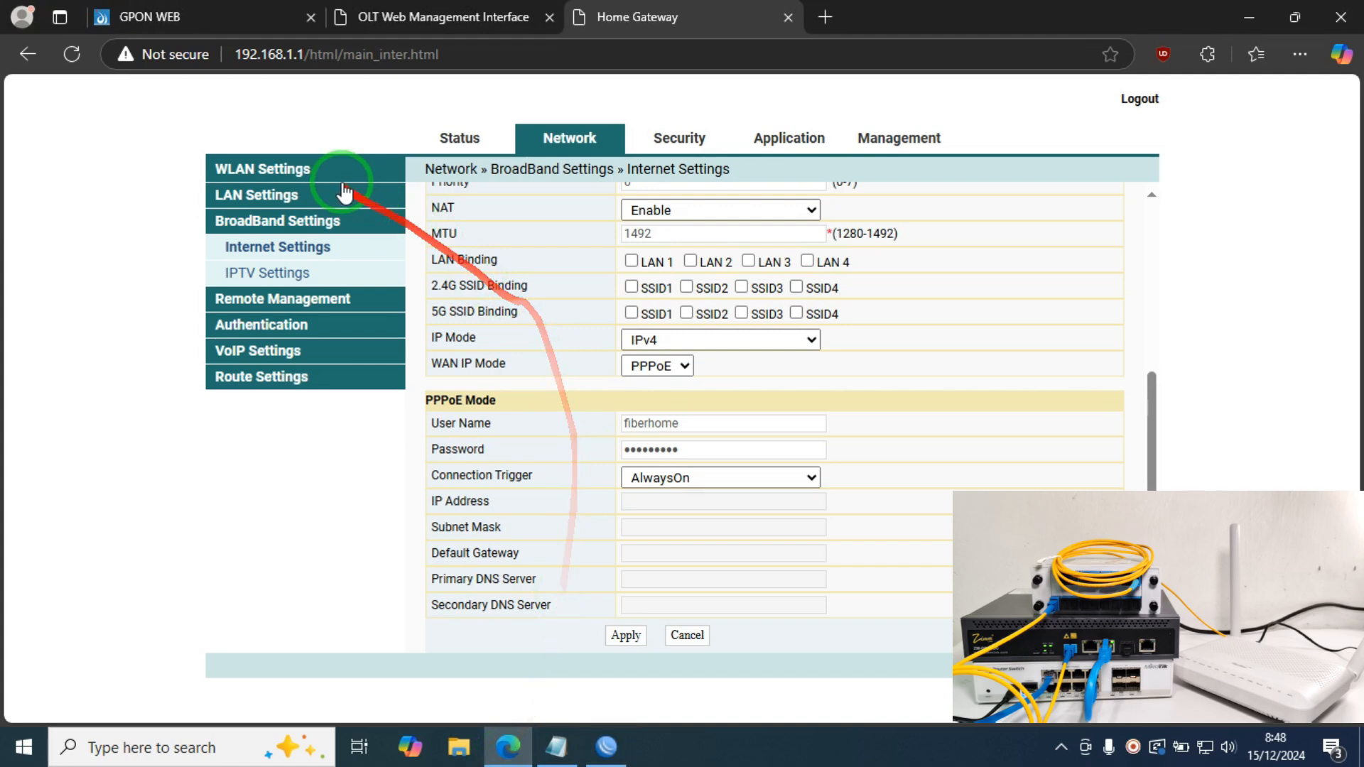
Step: Confirm in WAN Status that the PPPoE connection is Up at 192.168.199.2 on VLAN 124
{"action": "left_click", "coordinate": [431, 150]}
{"action": "left_click", "coordinate": [256, 246]}
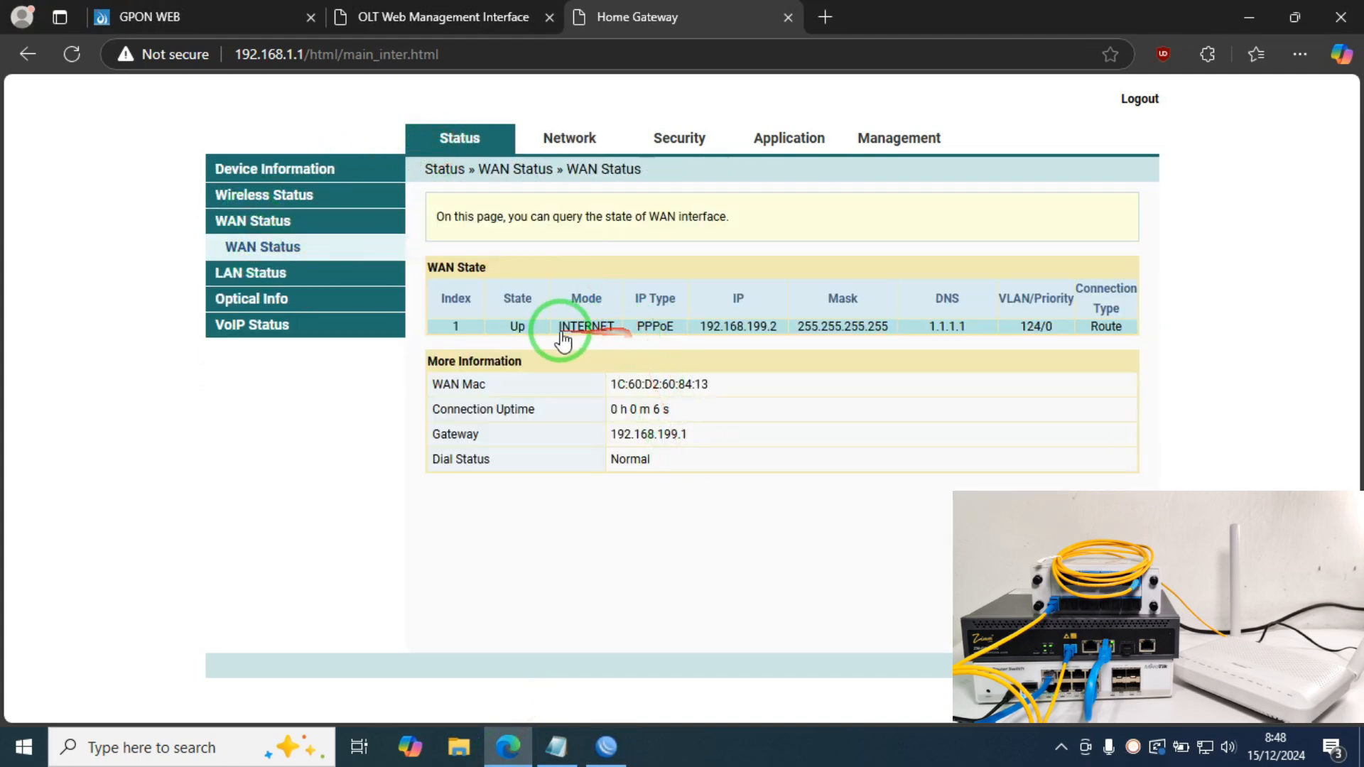
{"action": "left_click", "coordinate": [577, 146]}
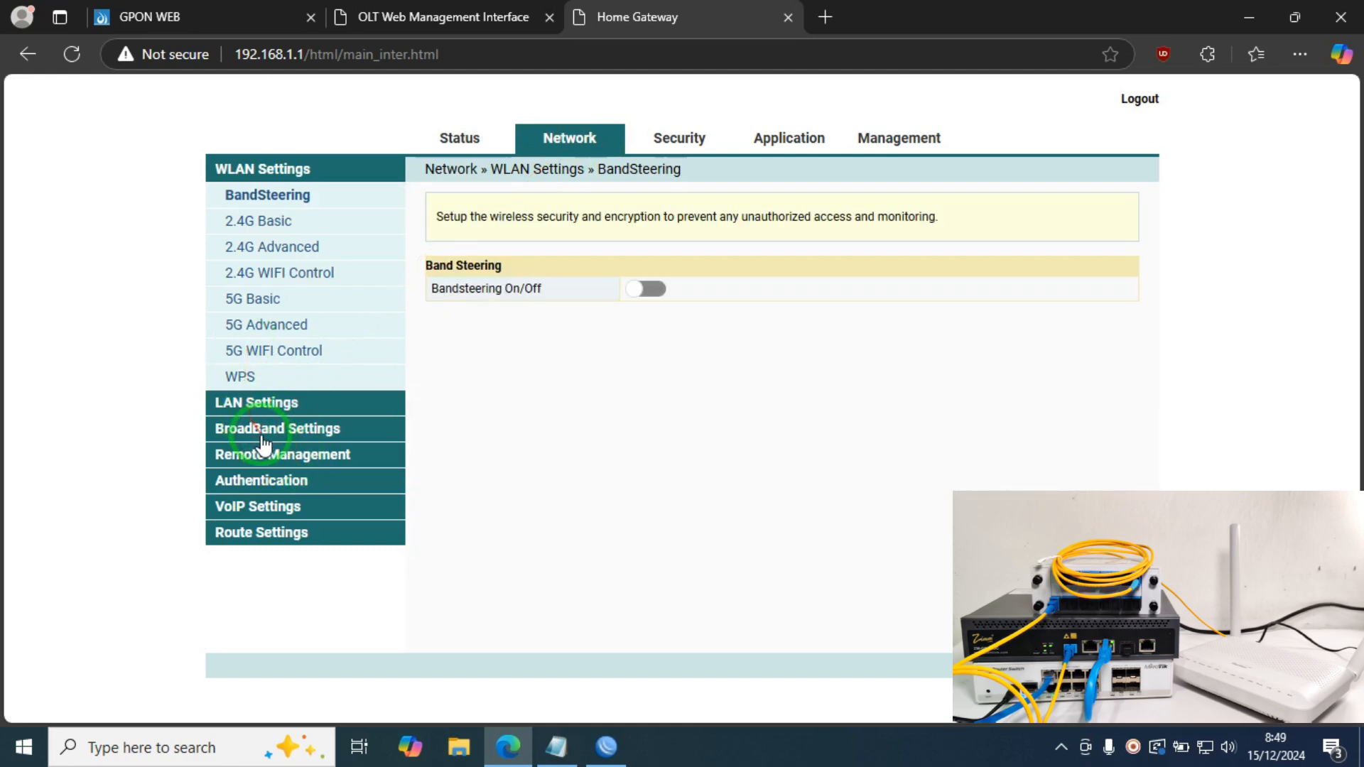
Step: Enable the 2.4G SSID 2 named HOTSPOT-TEST in the advanced wireless settings
{"action": "left_click", "coordinate": [275, 221]}
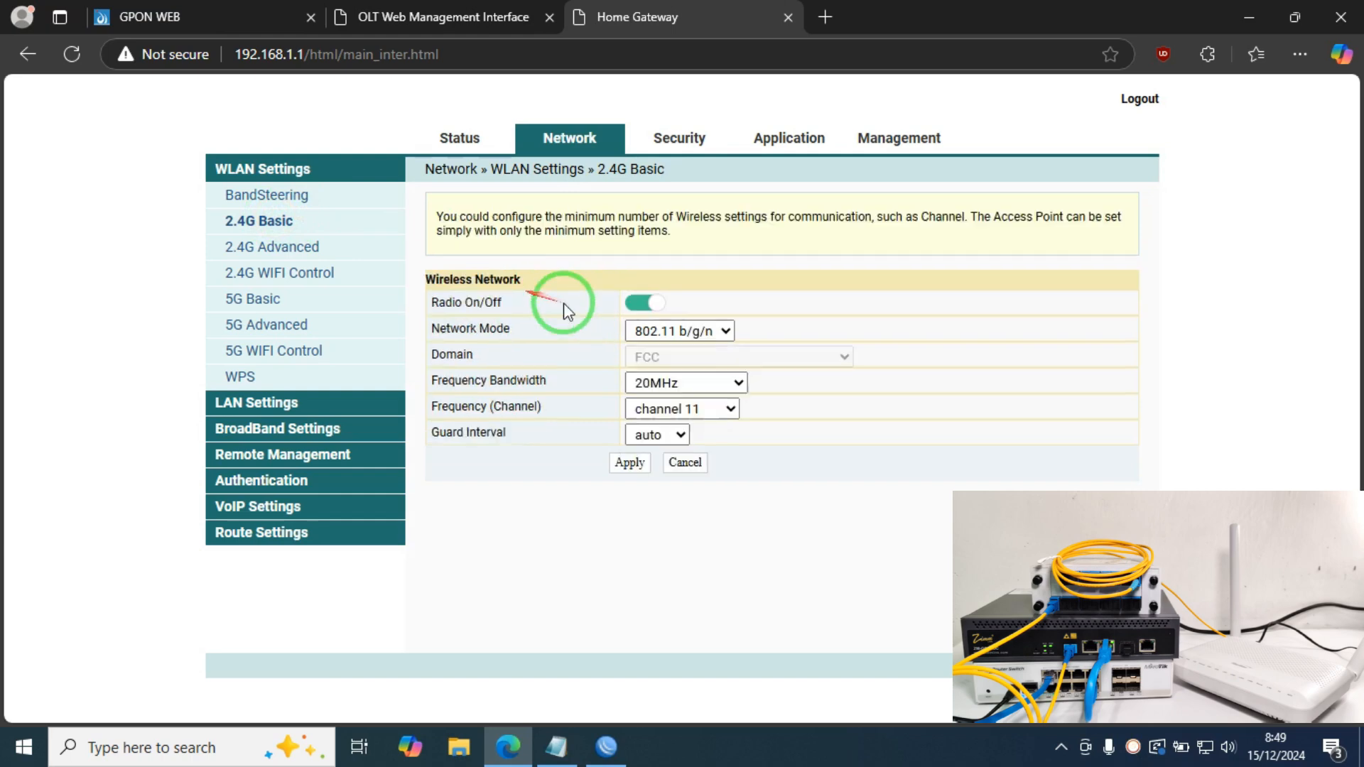
{"action": "left_click", "coordinate": [275, 252]}
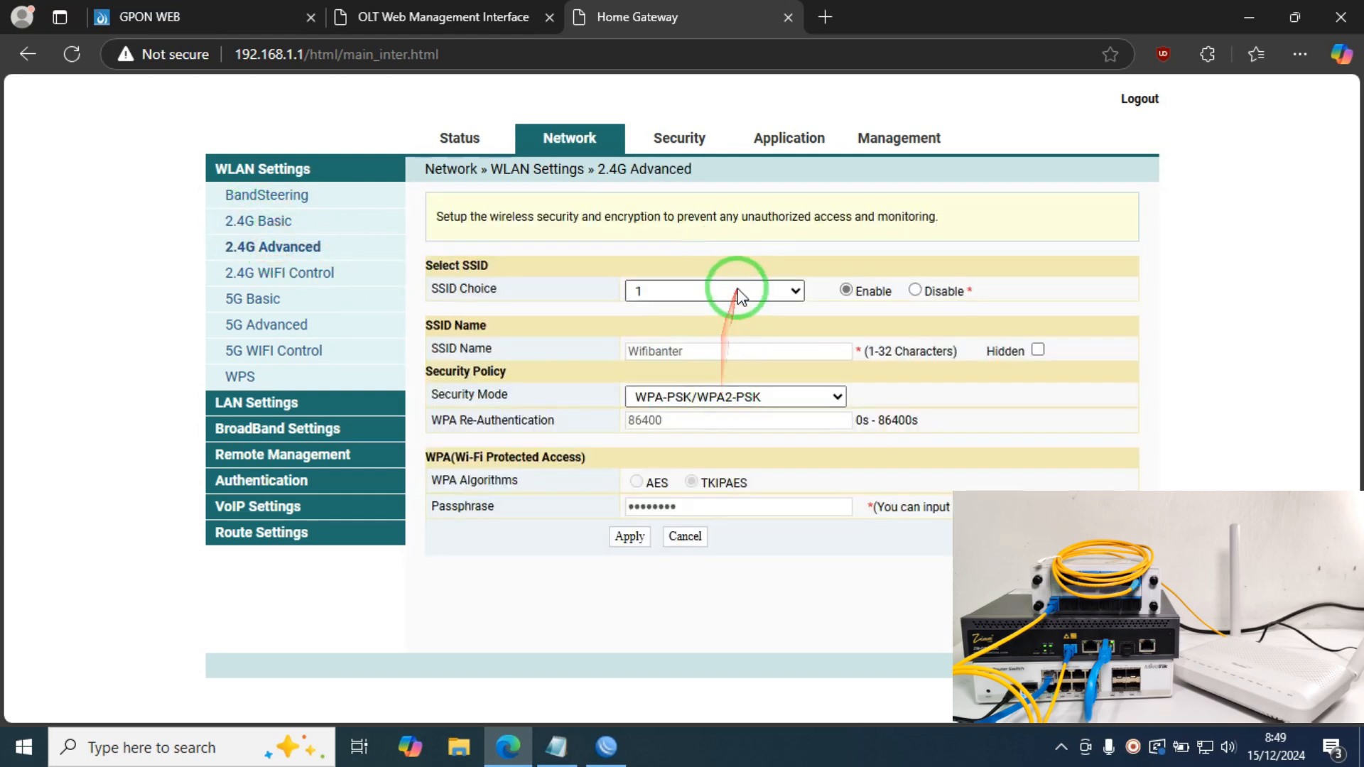
{"action": "left_click", "coordinate": [739, 291]}
{"action": "left_click", "coordinate": [701, 341]}
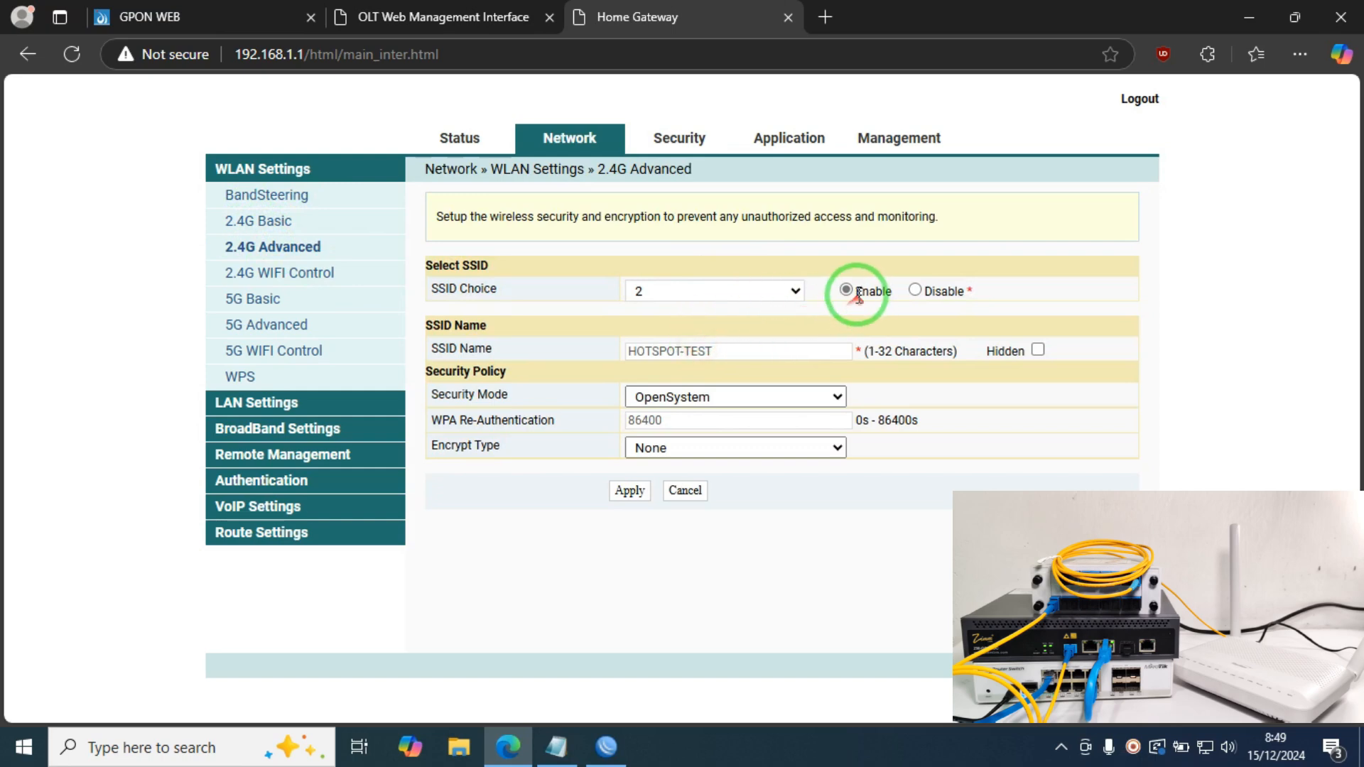
{"action": "left_click", "coordinate": [846, 290]}
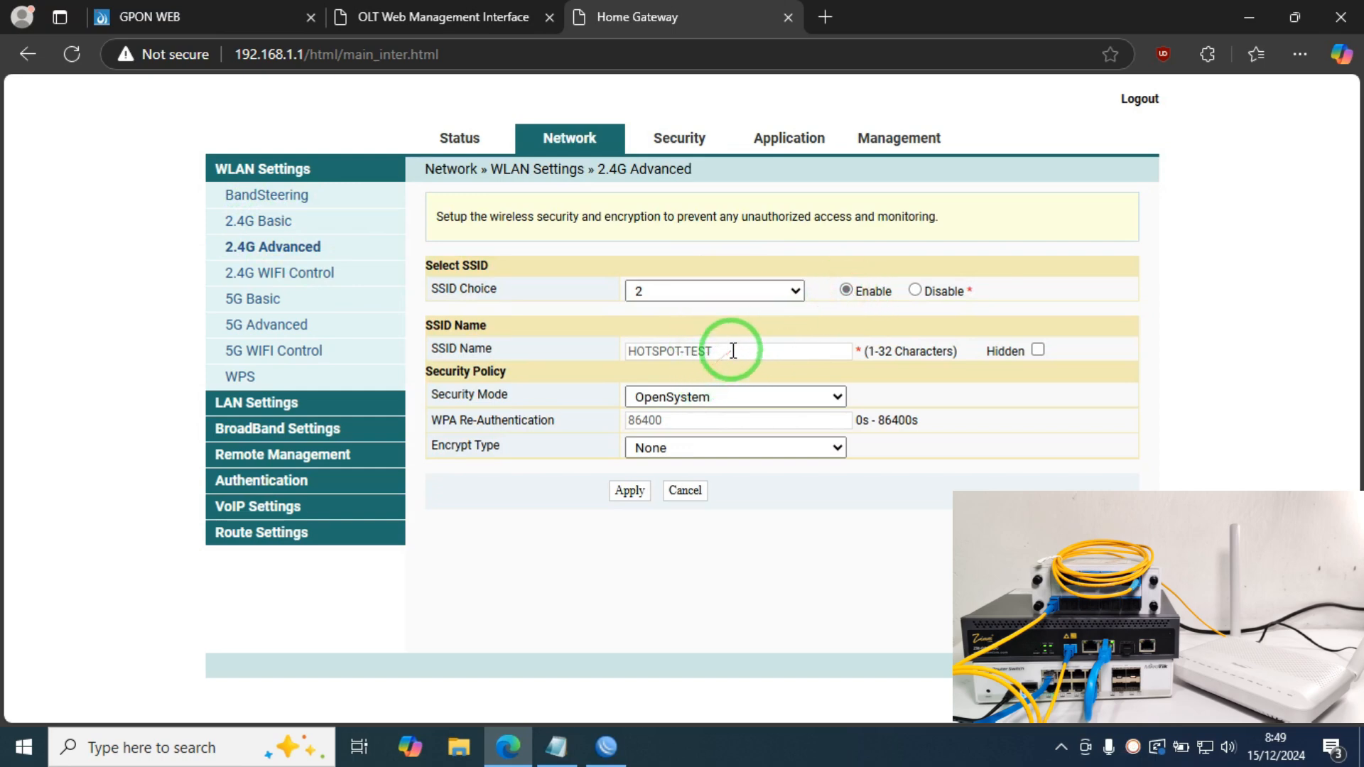
{"action": "left_click_drag", "start_coordinate": [739, 351], "coordinate": [548, 351]}
{"action": "left_click", "coordinate": [708, 353]}
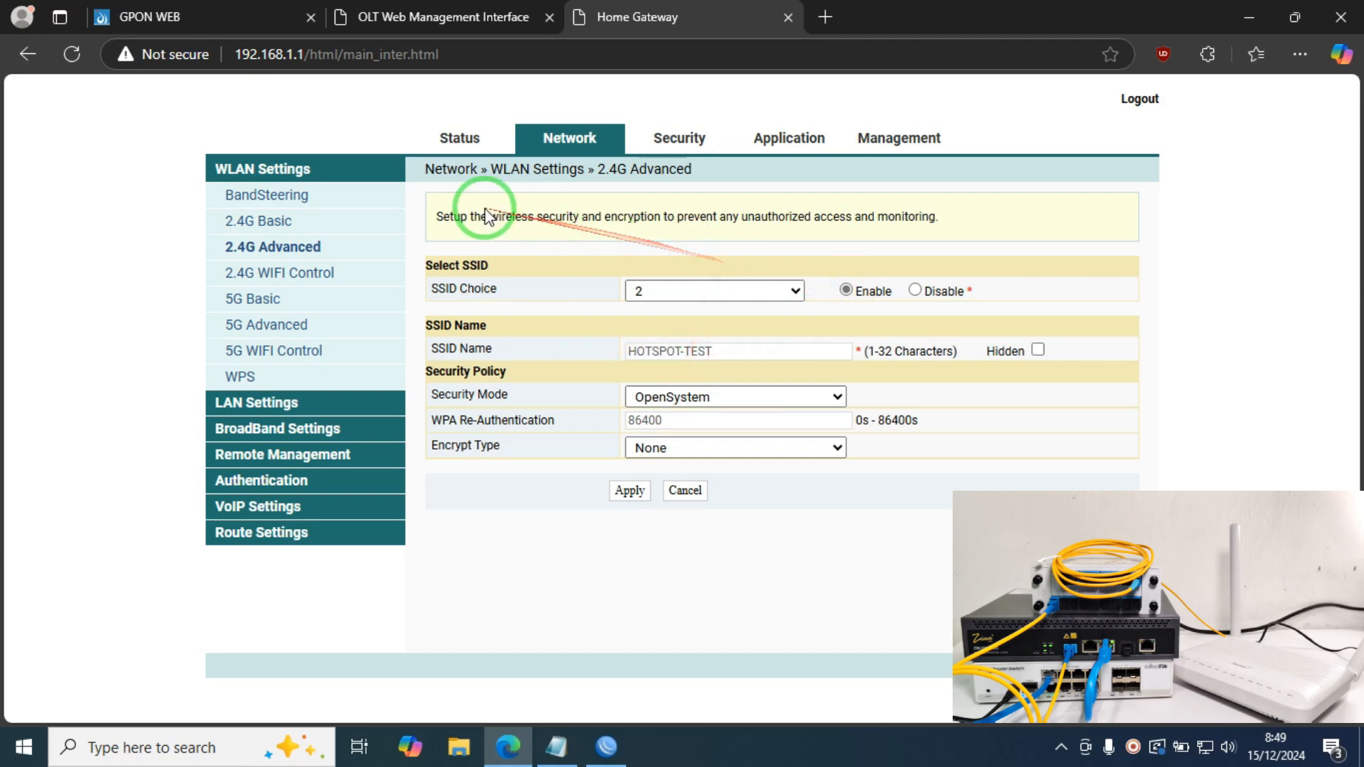
{"action": "left_click", "coordinate": [305, 430]}
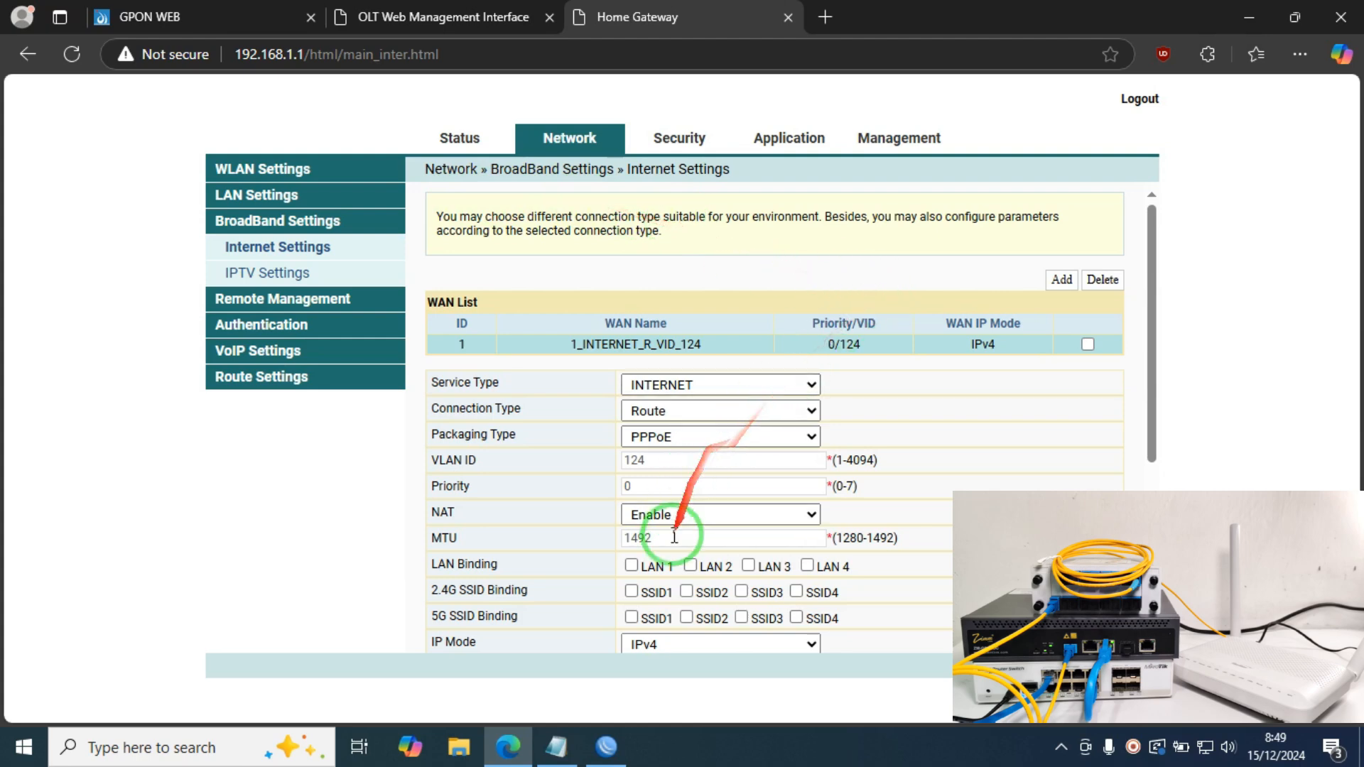
Step: Bind 2.4G SSID1 and LAN1-LAN3 to the PPPoE WAN and save
{"action": "left_click", "coordinate": [631, 592]}
{"action": "left_click", "coordinate": [632, 566]}
{"action": "left_click", "coordinate": [690, 566]}
{"action": "left_click", "coordinate": [750, 567]}
{"action": "scroll", "coordinate": [750, 567], "scroll_direction": "down", "scroll_amount": 5}
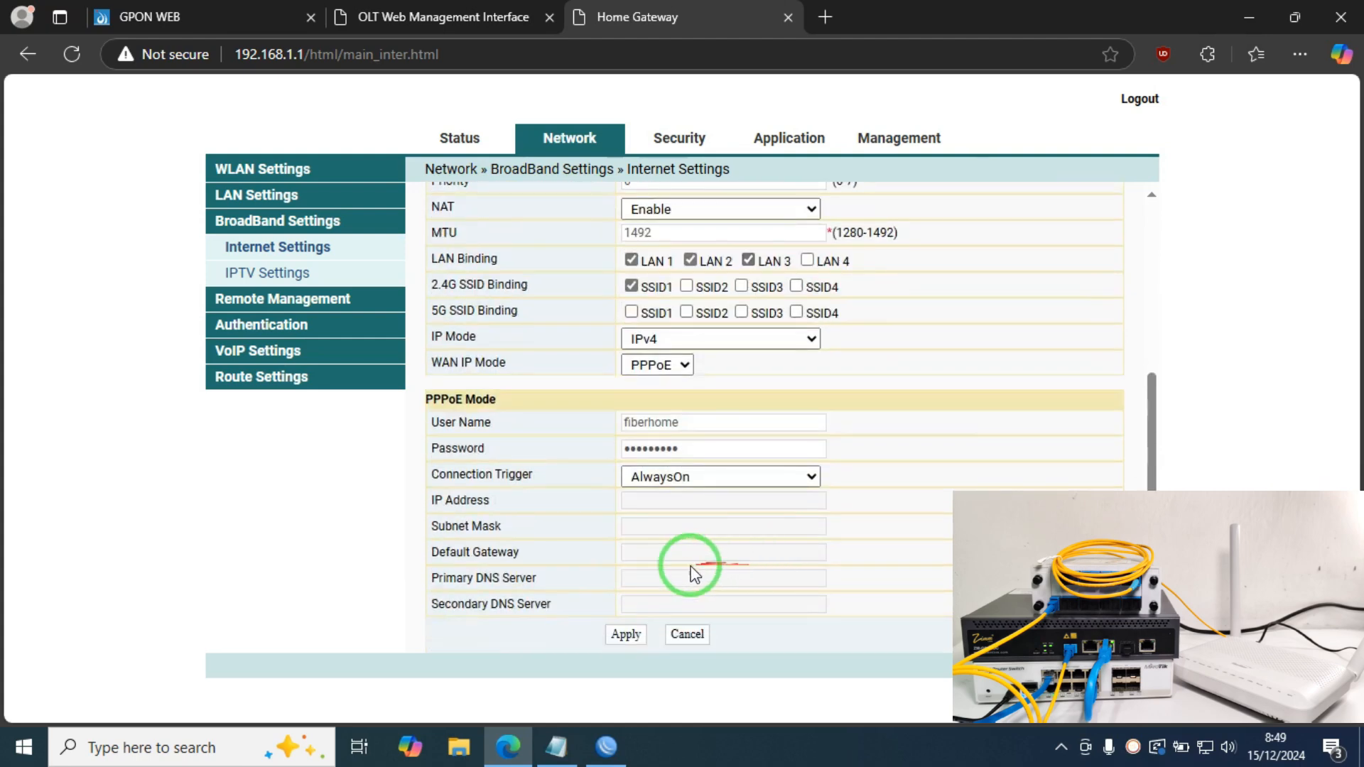
{"action": "left_click", "coordinate": [634, 635]}
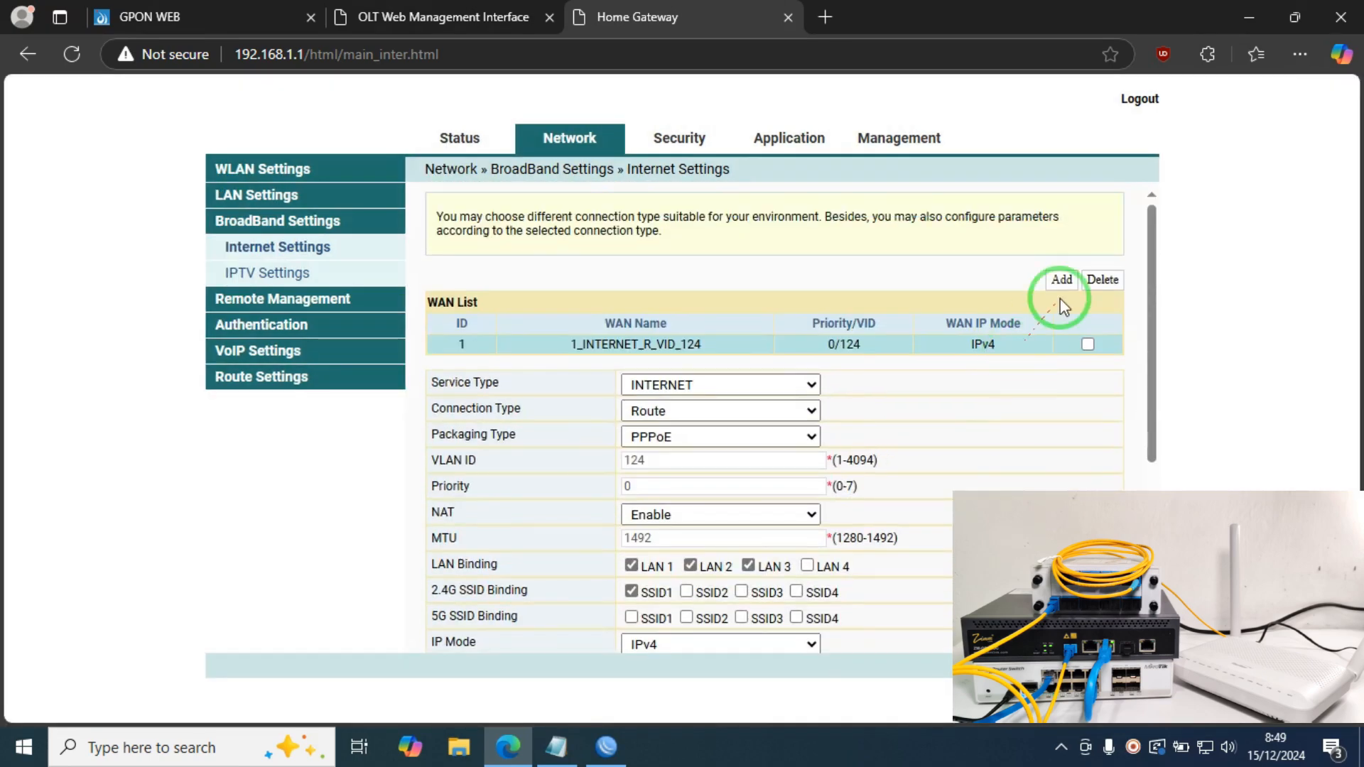
Step: Add a bridge WAN connection on VLAN 112 bound to 2.4G SSID2
{"action": "left_click", "coordinate": [1061, 280]}
{"action": "left_click", "coordinate": [683, 425]}
{"action": "left_click", "coordinate": [679, 476]}
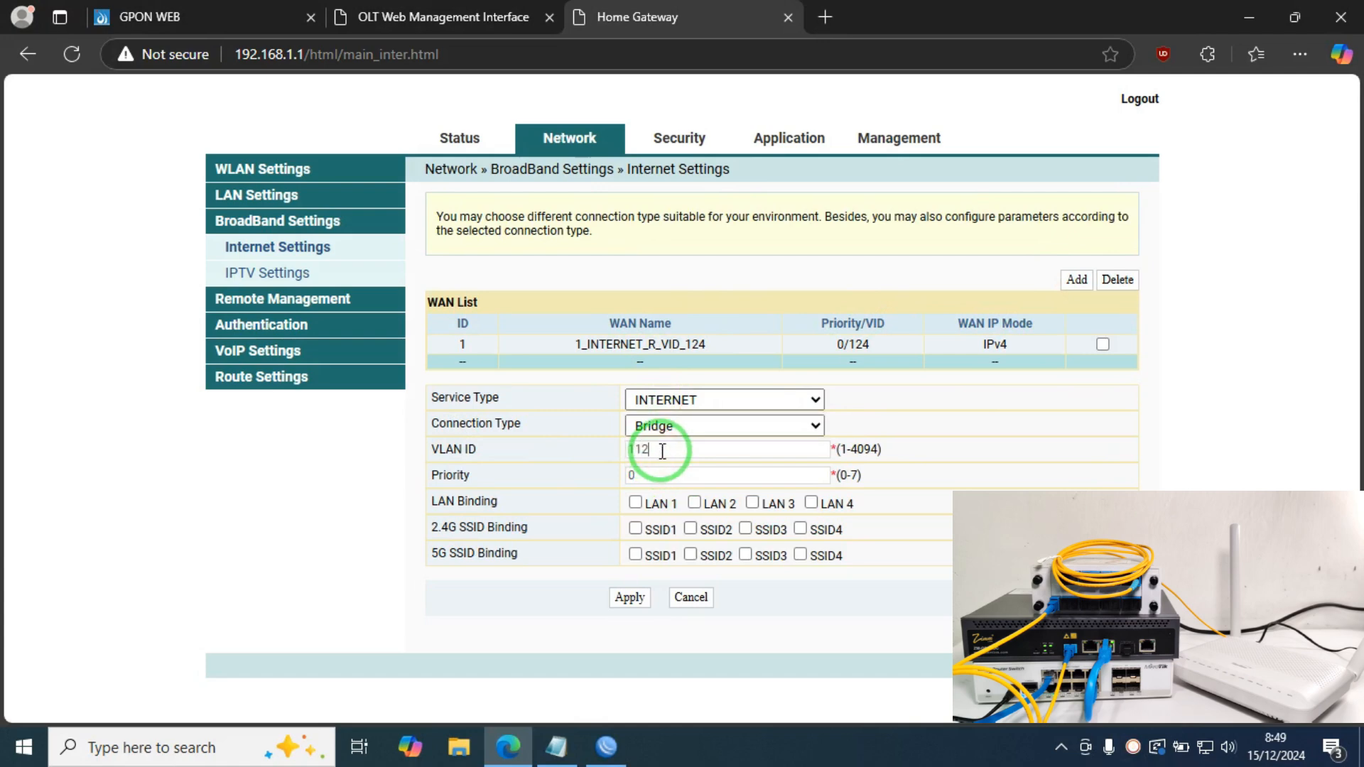
{"action": "left_click", "coordinate": [690, 531]}
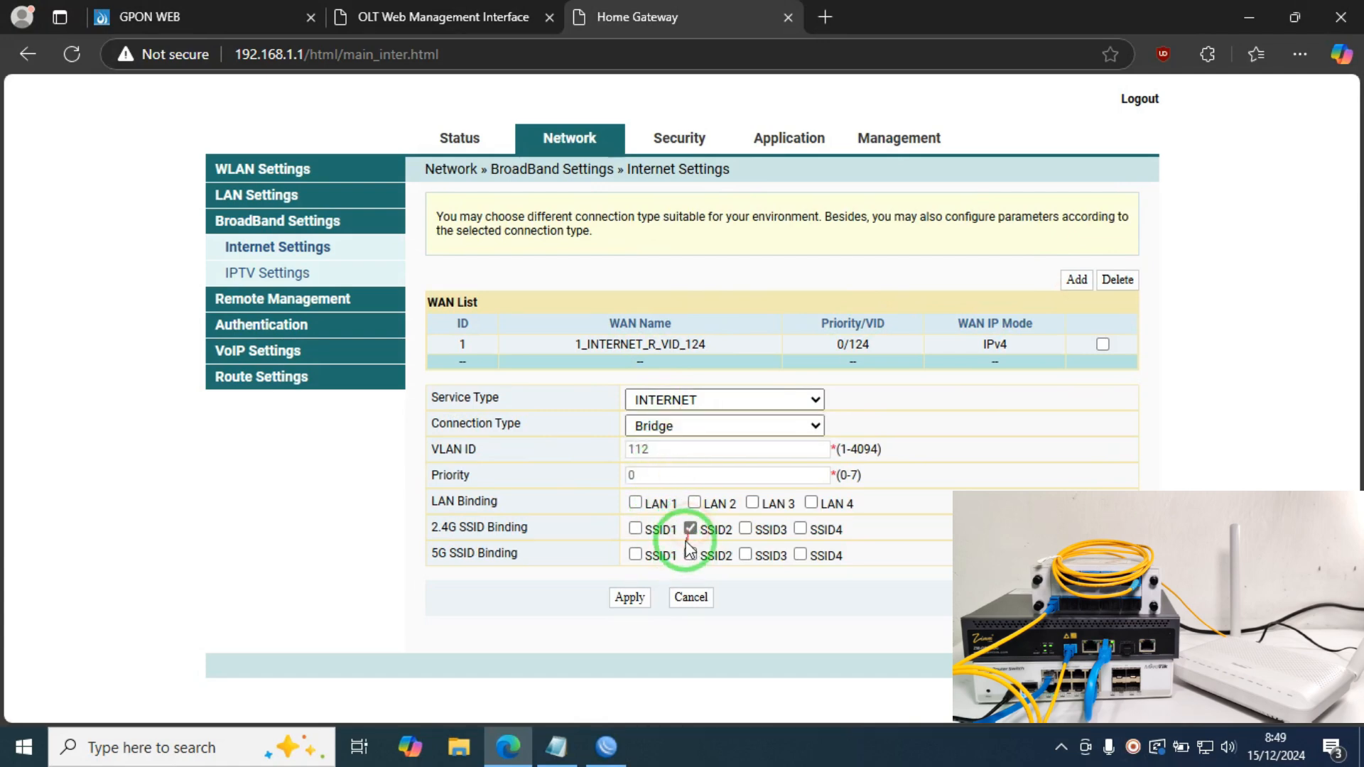
{"action": "left_click", "coordinate": [630, 597]}
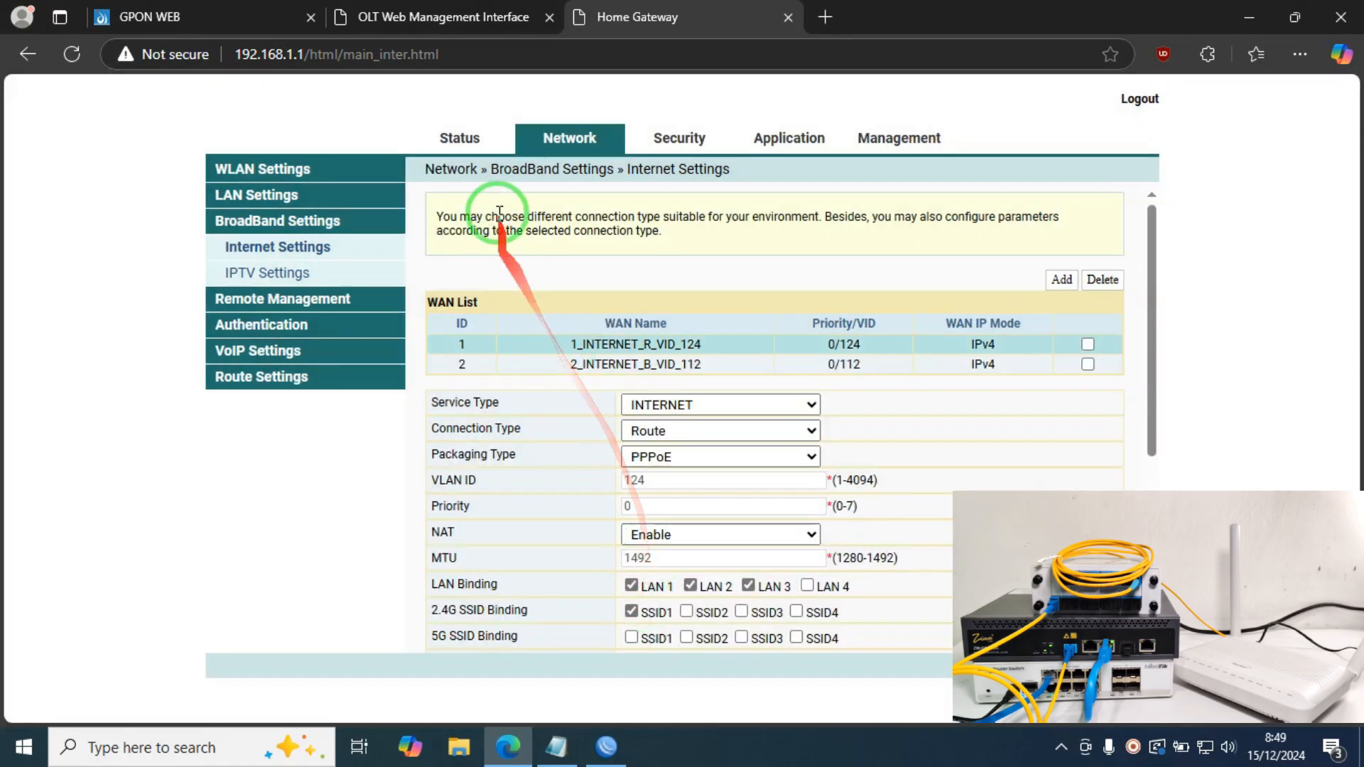
Step: Review the gateway's Device Information and wireless status pages
{"action": "left_click", "coordinate": [460, 139]}
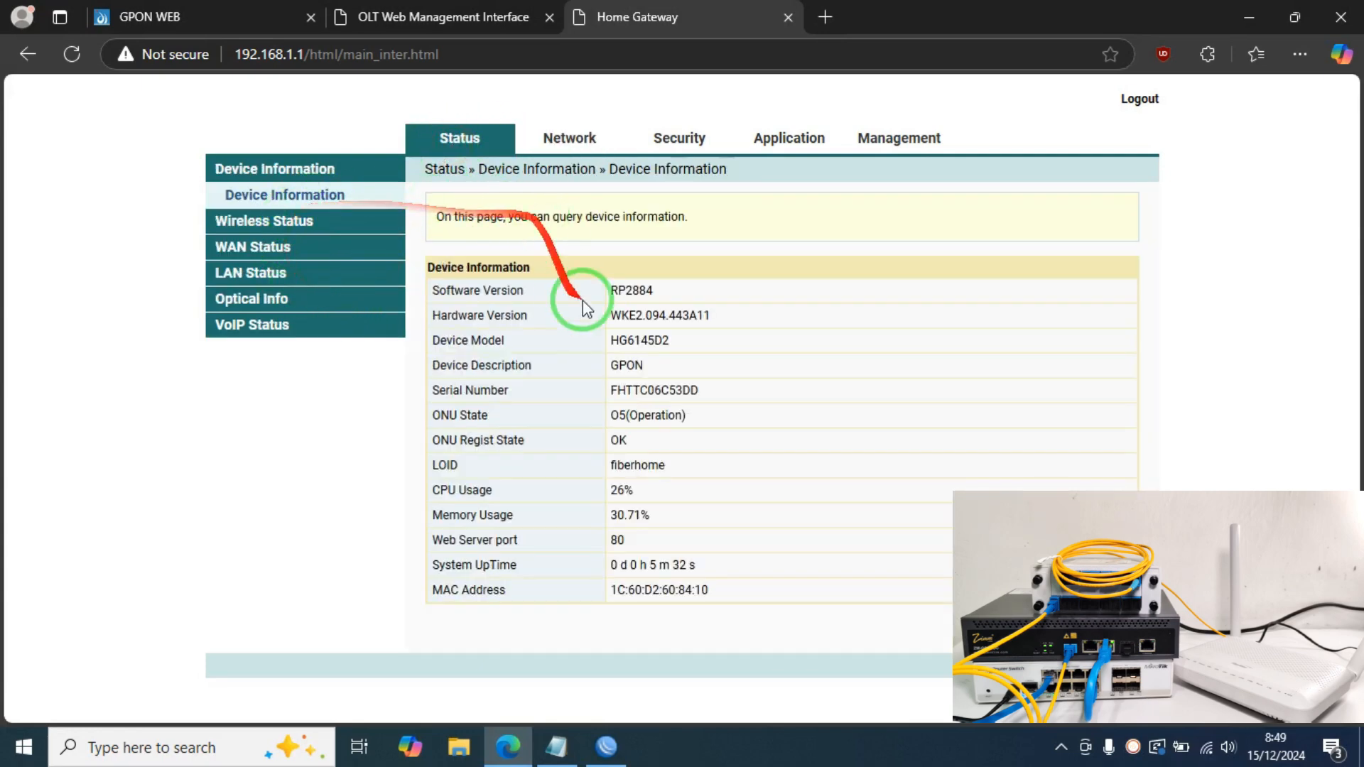
{"action": "left_click", "coordinate": [284, 221]}
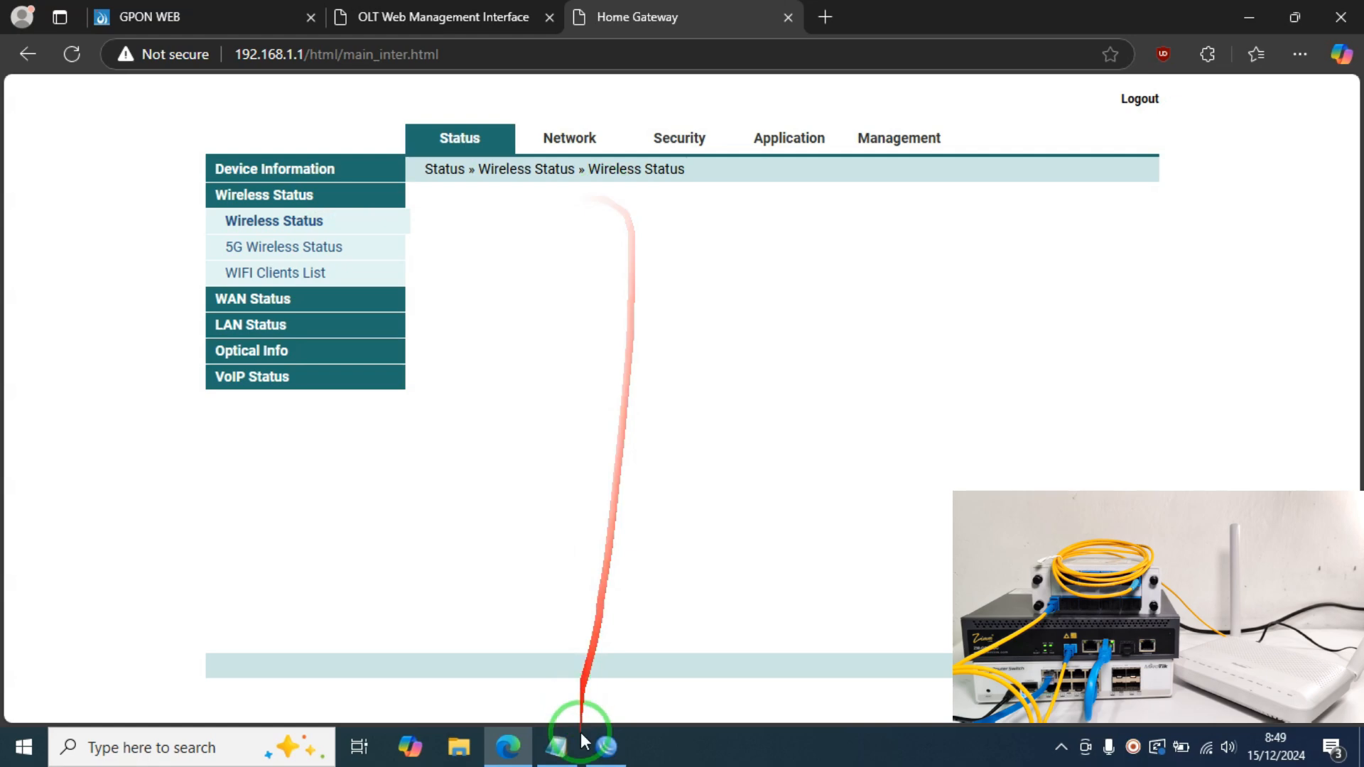
{"action": "left_click", "coordinate": [609, 748]}
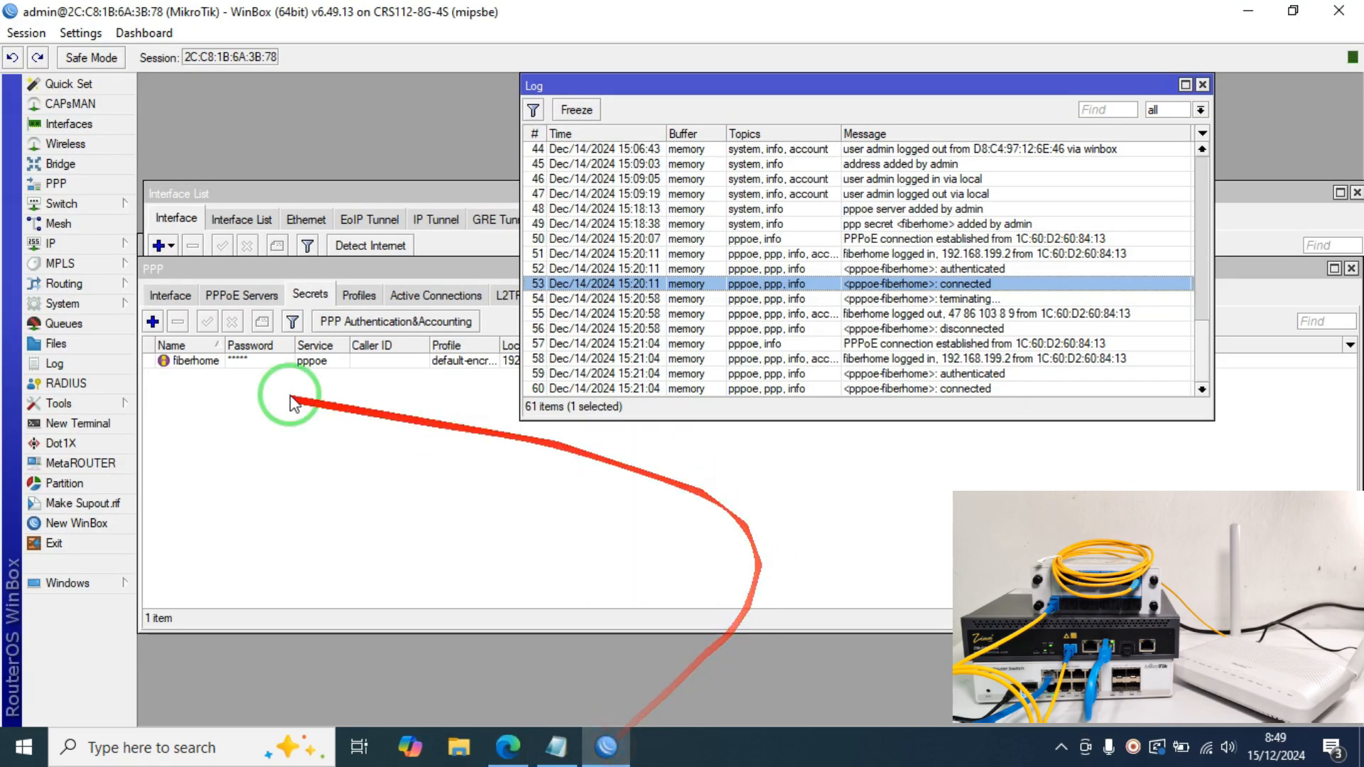
Step: Add IP address 10.10.10.1/24 on the vlan112-Hotspot interface
{"action": "left_click", "coordinate": [92, 243]}
{"action": "left_click", "coordinate": [186, 256]}
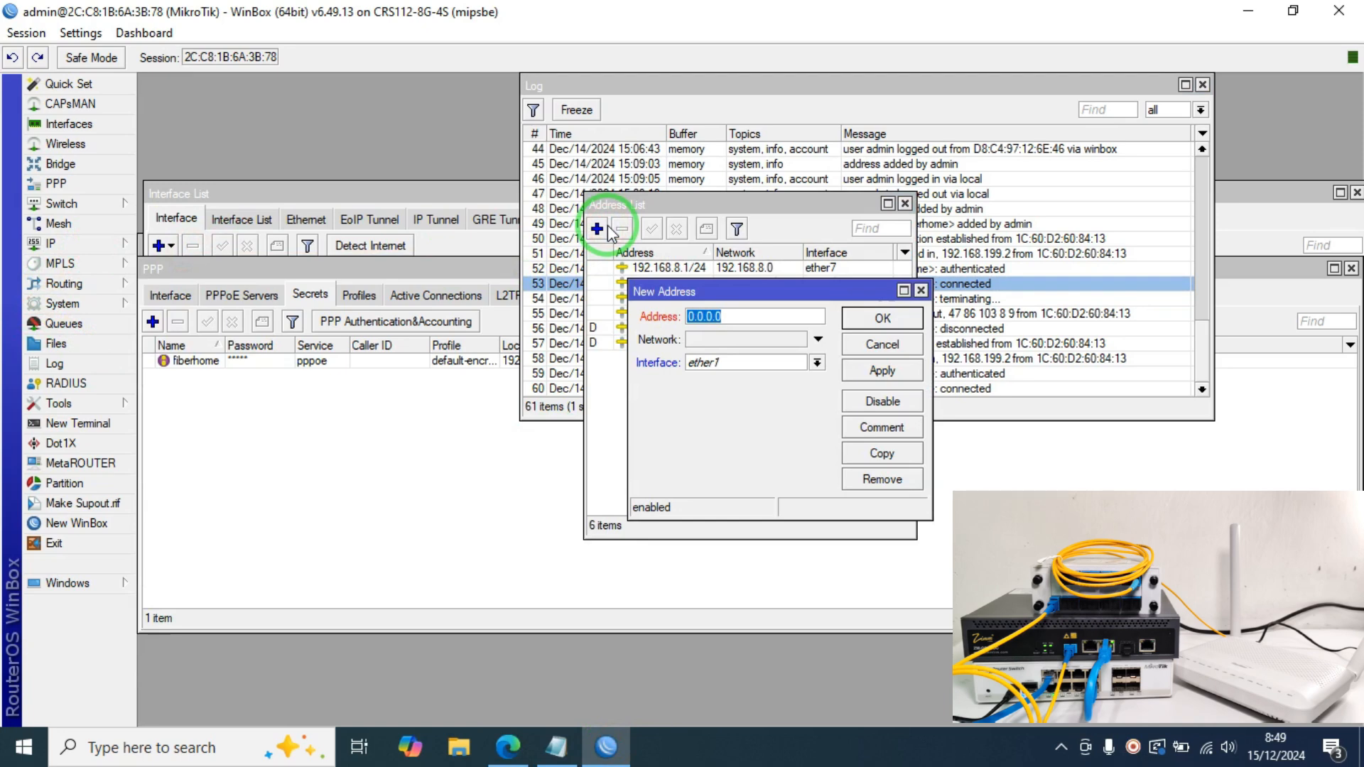
{"action": "type", "text": "10.10.1."}
{"action": "key", "text": "BackSpace"}
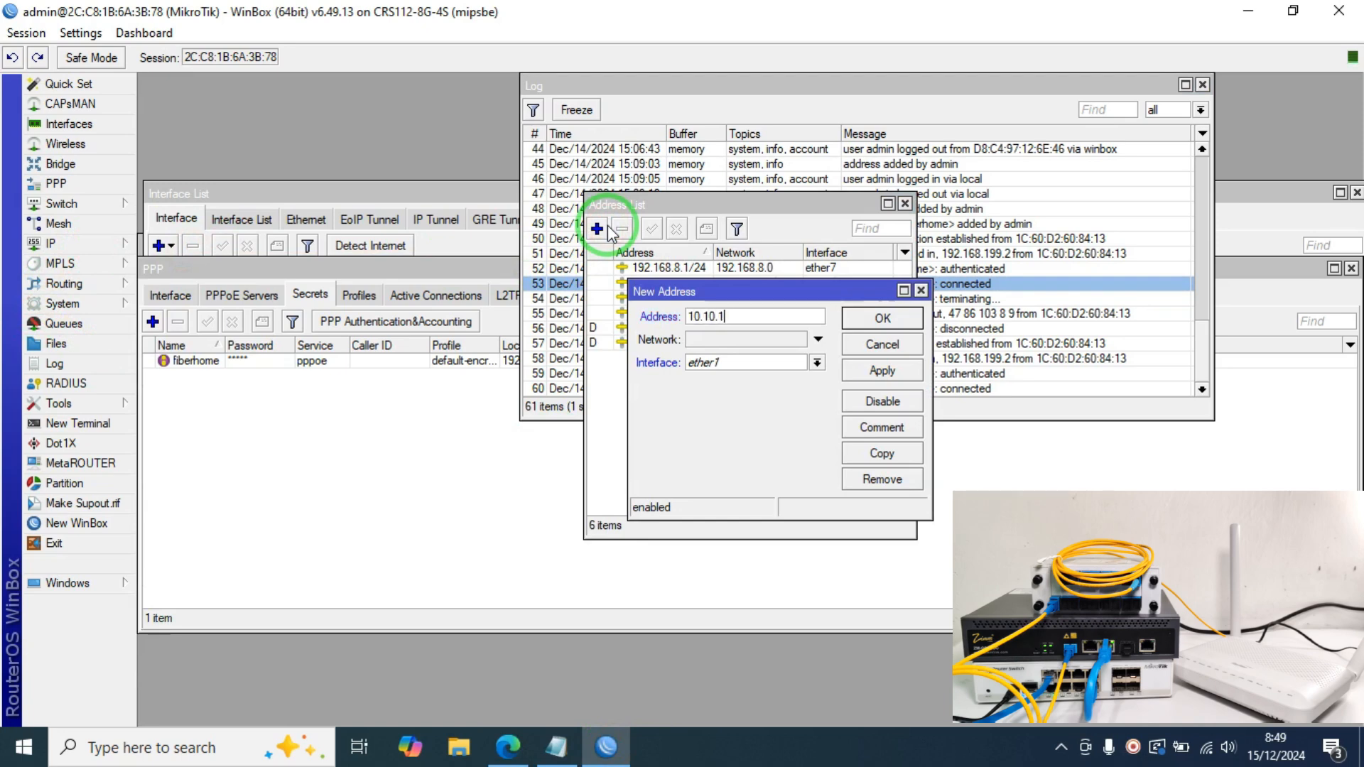
{"action": "type", "text": "0.1/24"}
{"action": "left_click", "coordinate": [720, 364]}
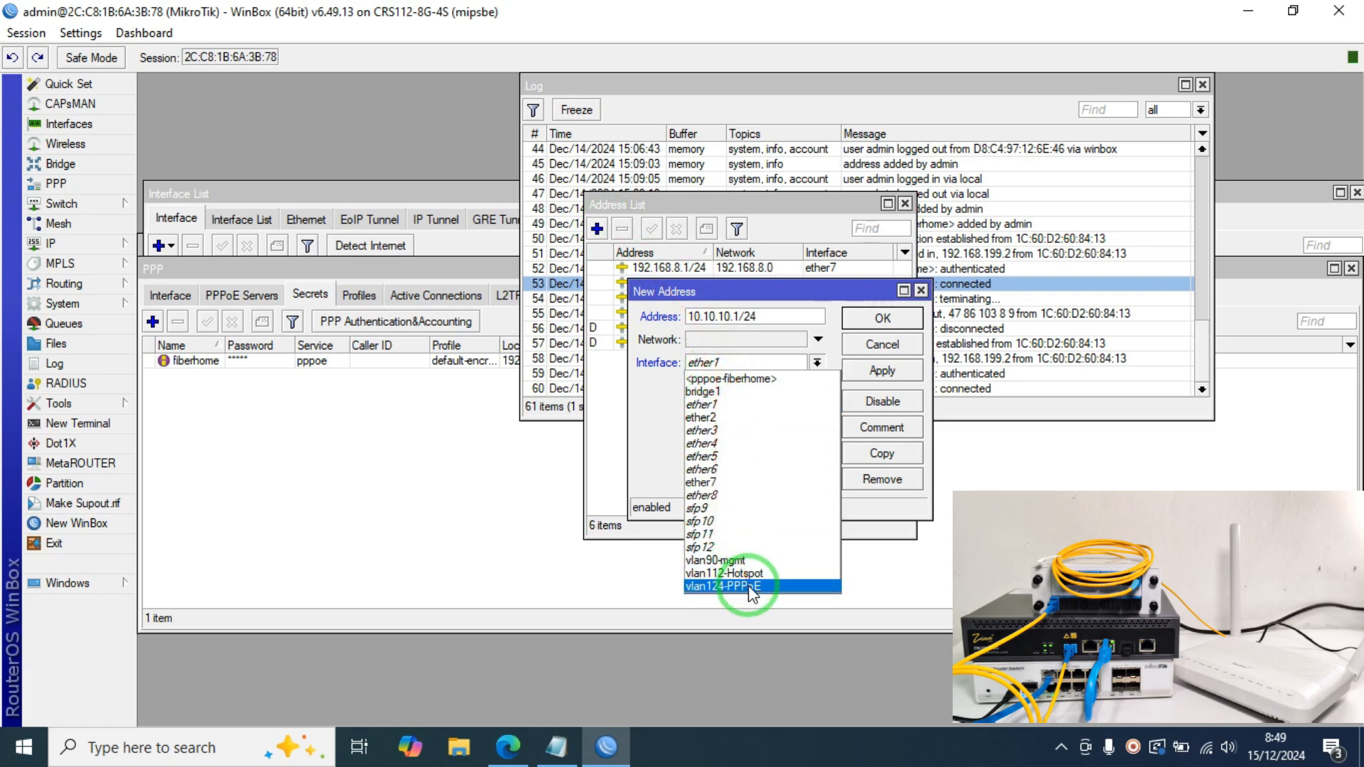
{"action": "left_click", "coordinate": [778, 573]}
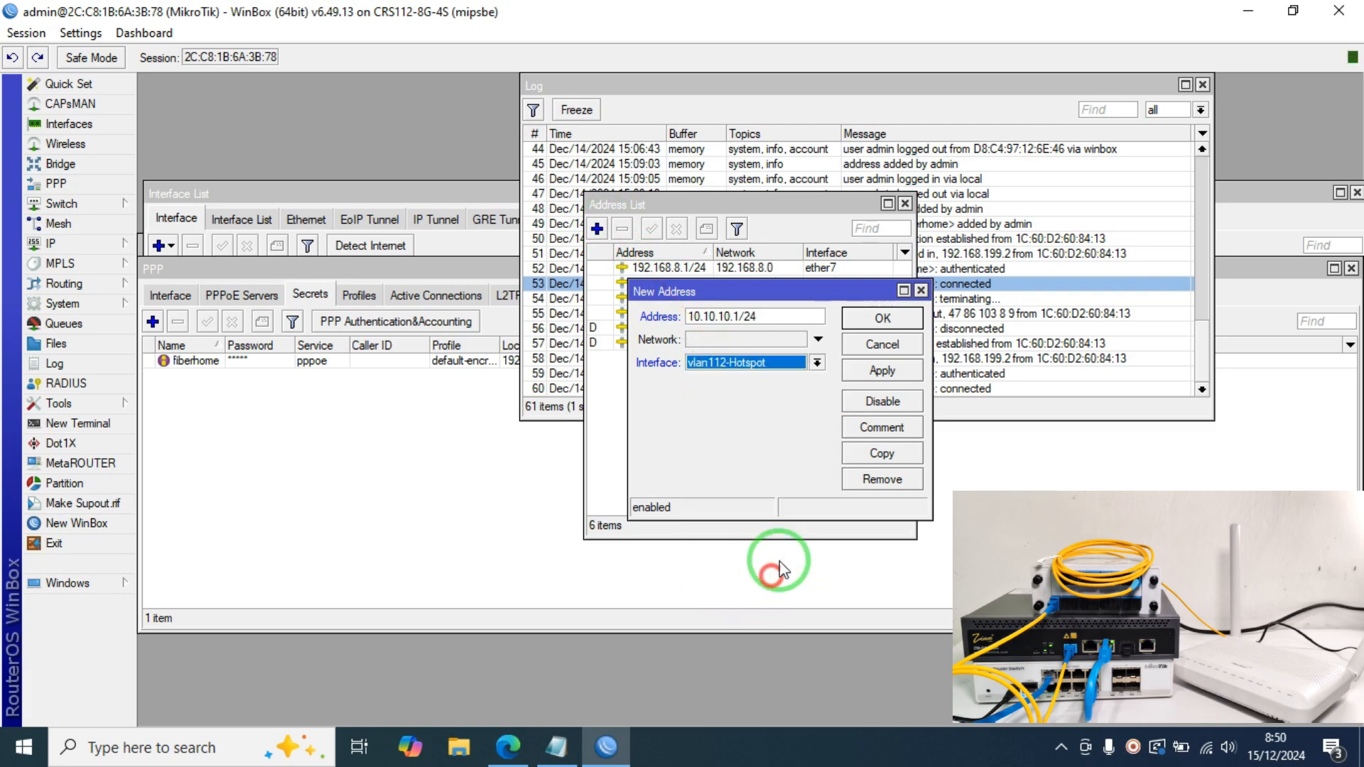
{"action": "left_click", "coordinate": [882, 370]}
{"action": "left_click", "coordinate": [883, 318]}
Step: Run DHCP Setup on vlan112-Hotspot, accepting the default 10.10.10.0/24 network, gateway, range, DNS and lease time
{"action": "left_click", "coordinate": [97, 246]}
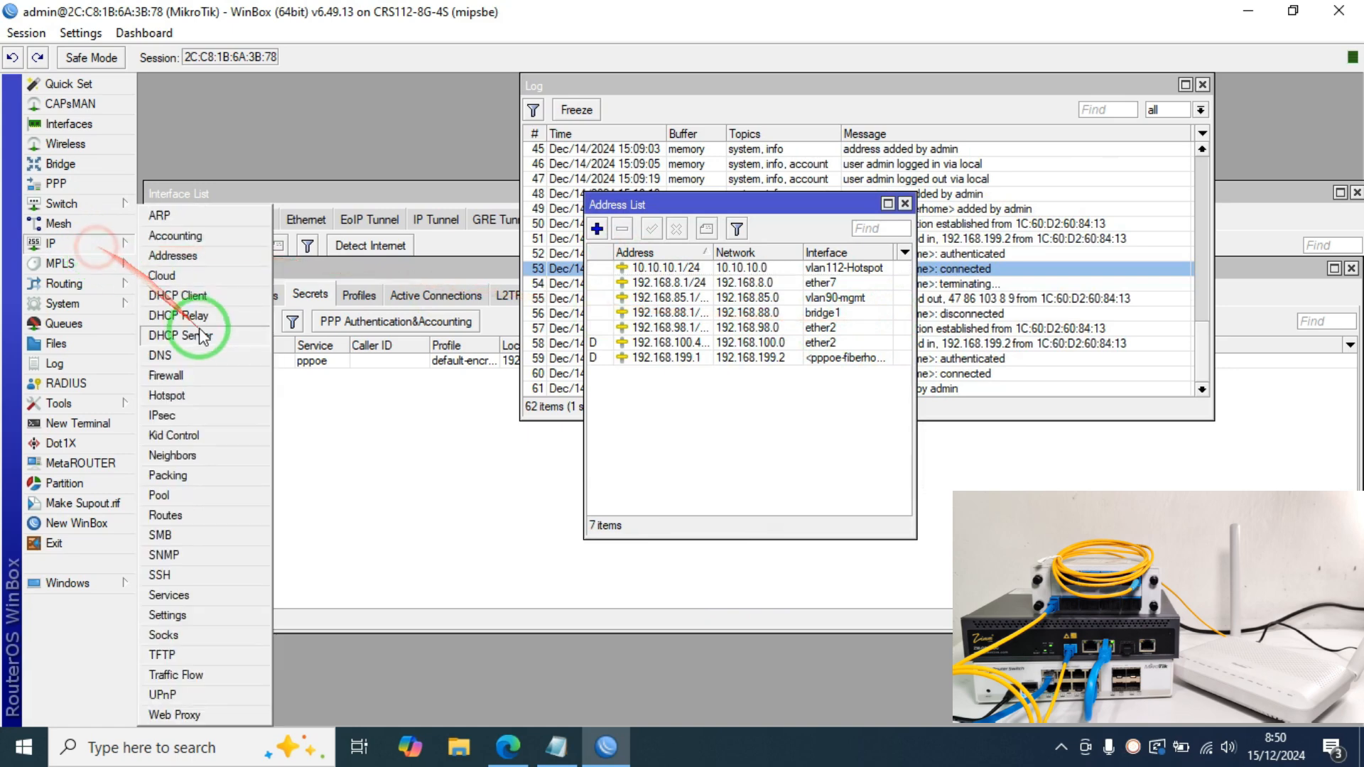
{"action": "left_click", "coordinate": [202, 313]}
{"action": "left_click", "coordinate": [574, 277]}
{"action": "left_click", "coordinate": [867, 397]}
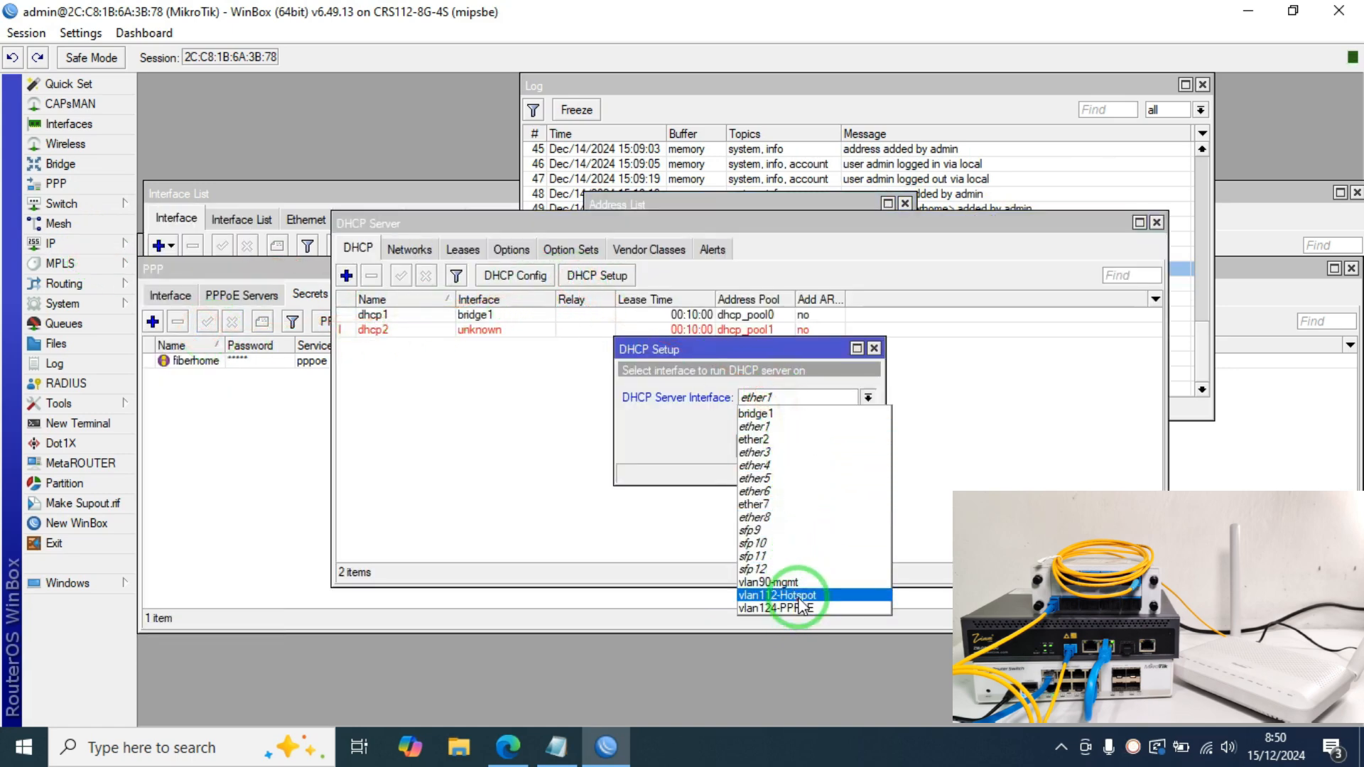
{"action": "left_click", "coordinate": [778, 596]}
{"action": "left_click", "coordinate": [799, 446]}
{"action": "left_click", "coordinate": [800, 446]}
{"action": "left_click", "coordinate": [799, 447]}
{"action": "left_click", "coordinate": [799, 446]}
{"action": "left_click", "coordinate": [800, 446]}
{"action": "left_click", "coordinate": [799, 446]}
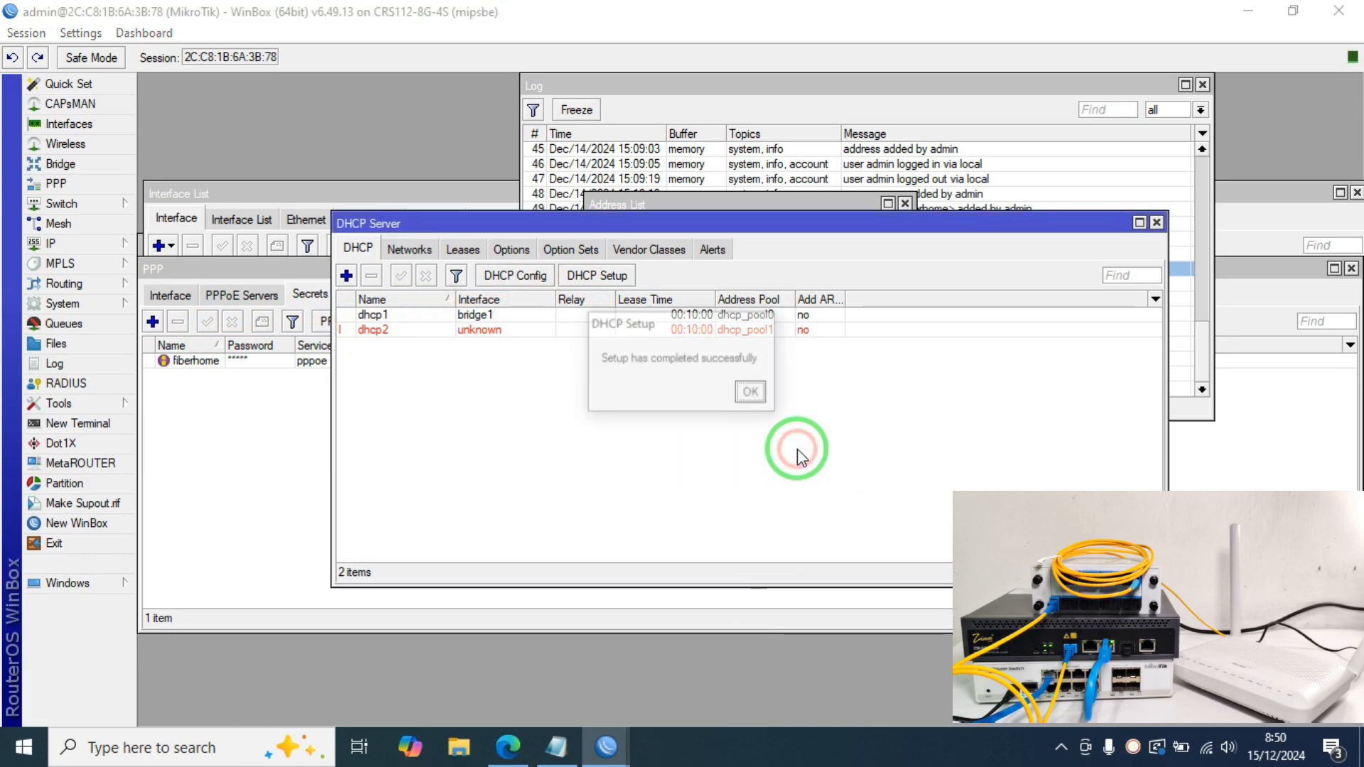
{"action": "left_click", "coordinate": [752, 390]}
Step: Remove the broken dhcp2 server from the DHCP Server list
{"action": "left_click", "coordinate": [417, 329]}
{"action": "left_click", "coordinate": [371, 276]}
{"action": "left_click", "coordinate": [89, 243]}
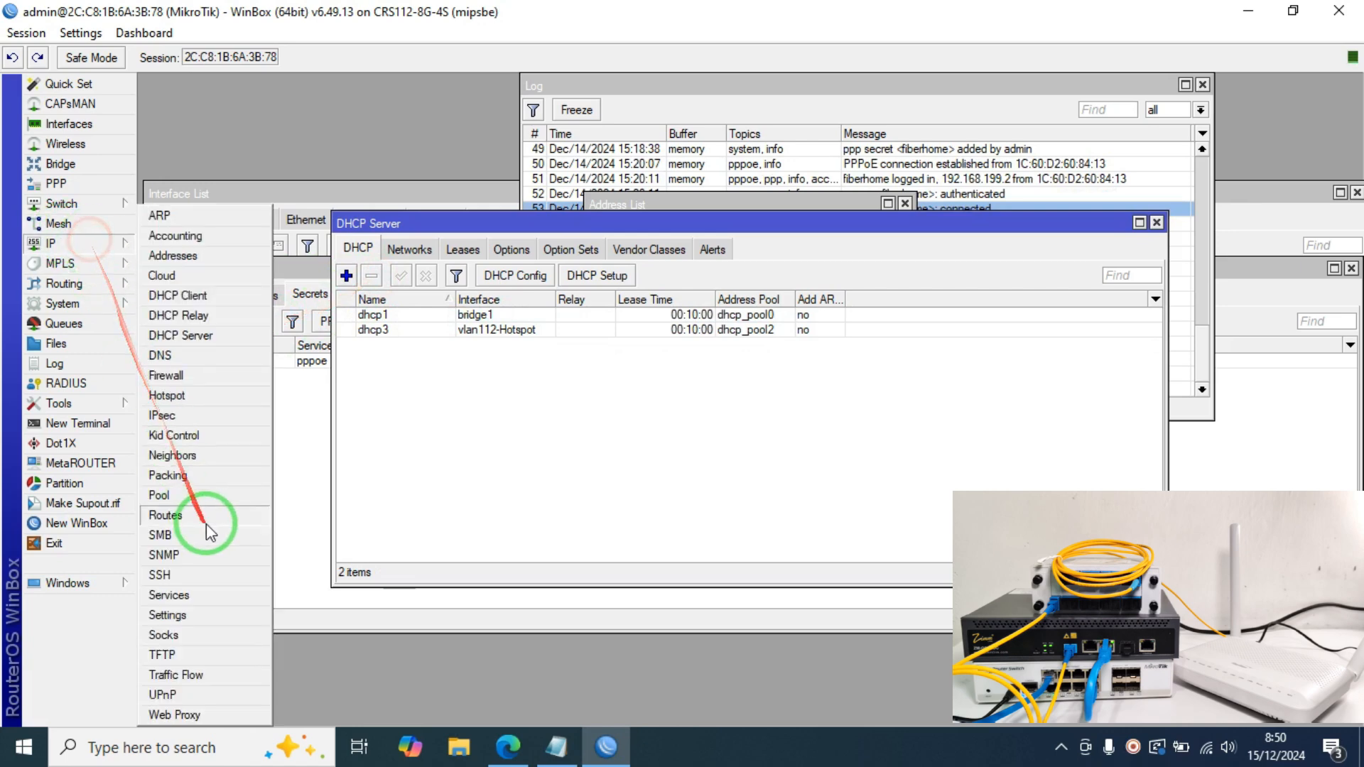
Step: Start Hotspot Setup on vlan112-Hotspot with local address 10.10.10.1/24, the suggested pool, and no certificate or SMTP
{"action": "left_click", "coordinate": [217, 396]}
{"action": "left_click", "coordinate": [693, 277]}
{"action": "left_click", "coordinate": [813, 388]}
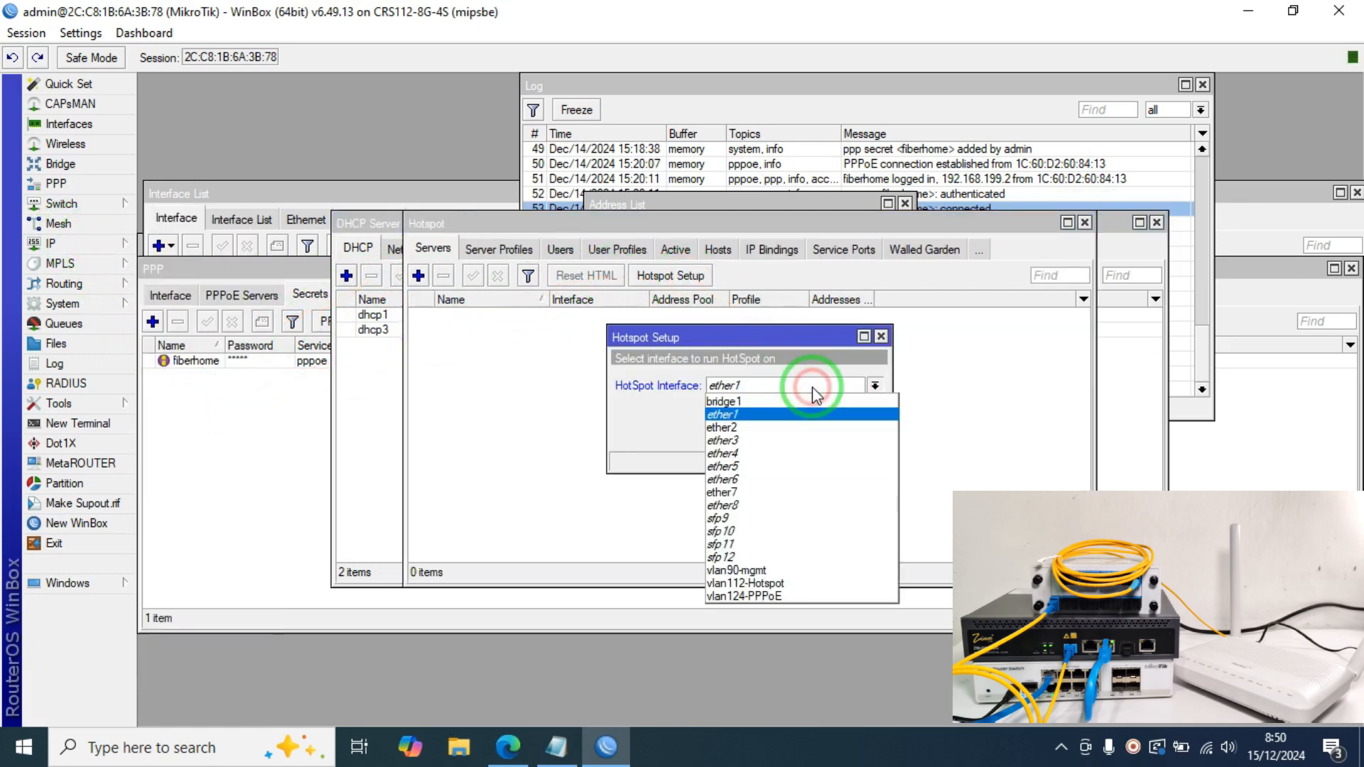
{"action": "left_click", "coordinate": [791, 585]}
{"action": "left_click", "coordinate": [808, 435]}
{"action": "left_click", "coordinate": [809, 435]}
{"action": "left_click", "coordinate": [808, 435]}
{"action": "left_click", "coordinate": [808, 434]}
{"action": "left_click", "coordinate": [808, 435]}
{"action": "left_click", "coordinate": [808, 435]}
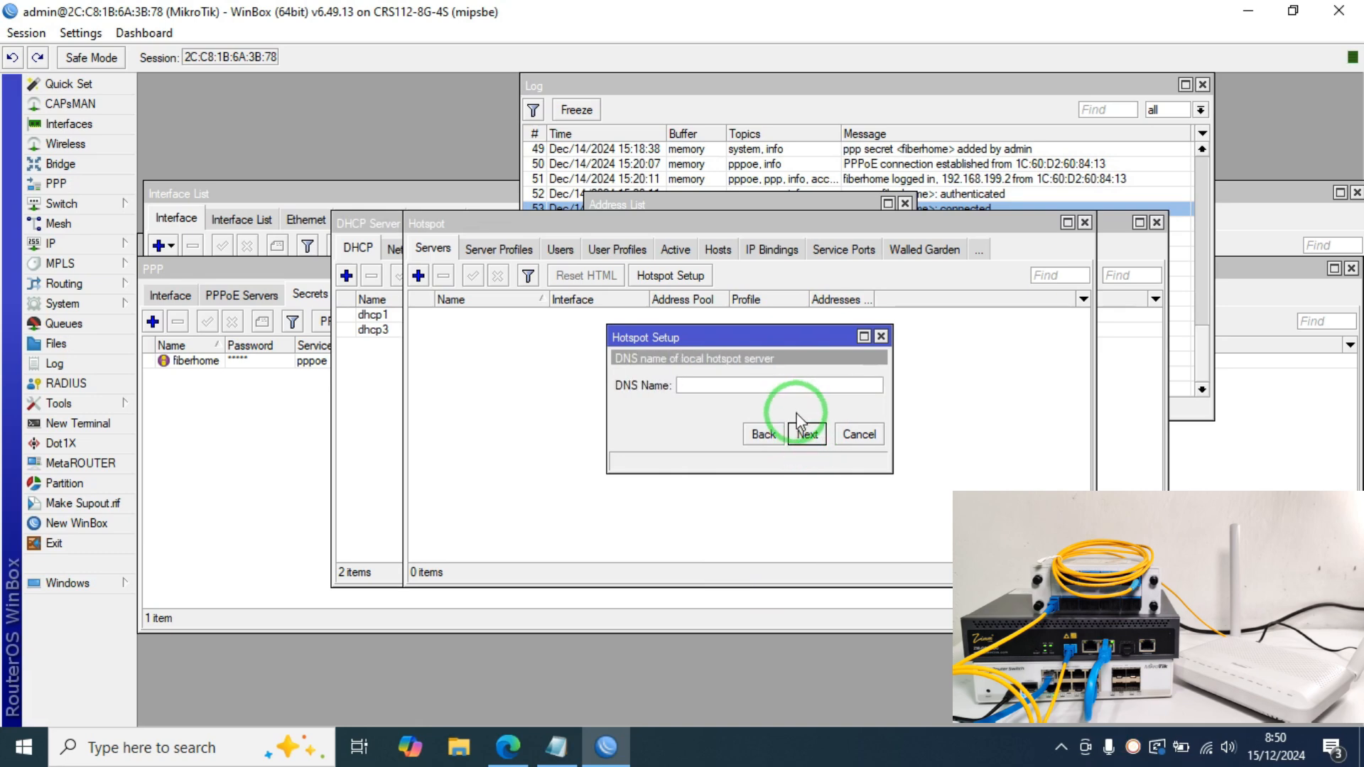
Step: Set hotspot DNS server 1.1.1.1, leave the DNS name blank, and create the local hotspot user
{"action": "left_click", "coordinate": [780, 435]}
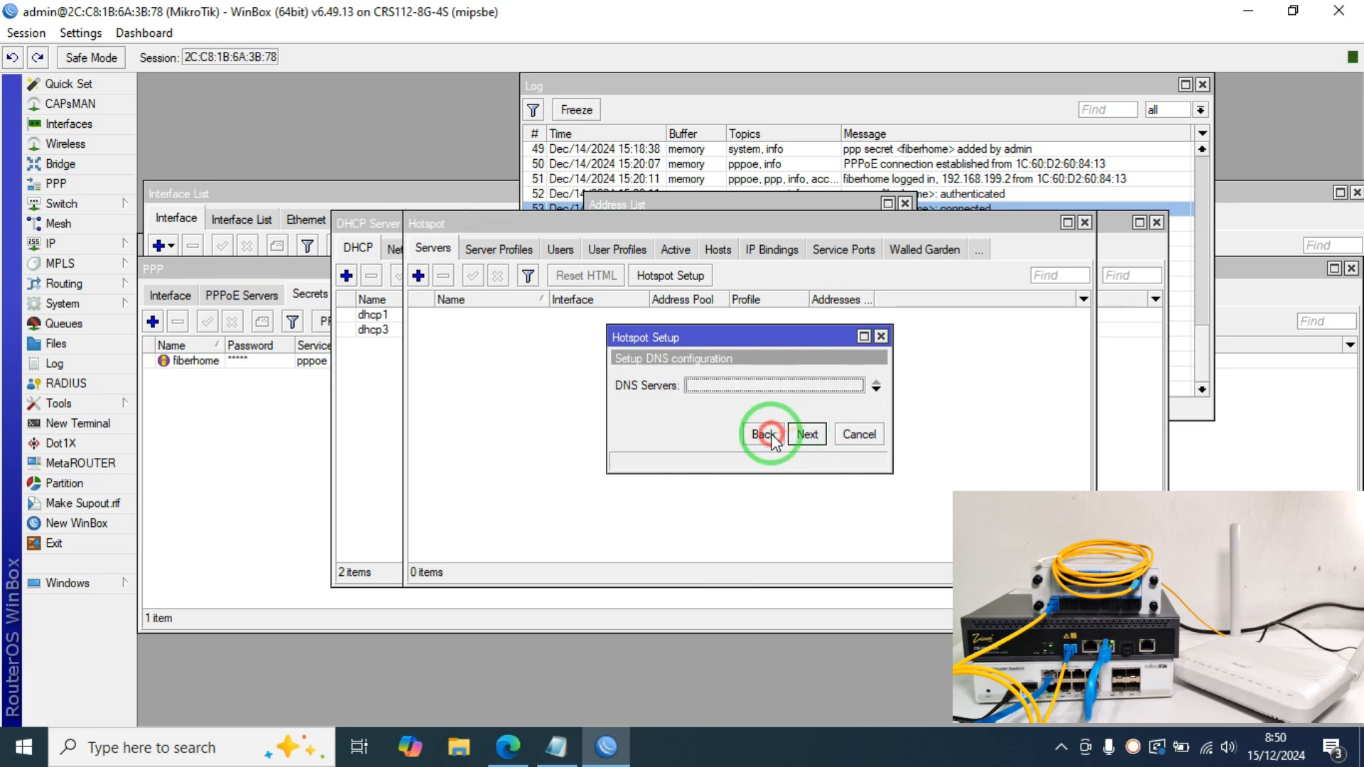
{"action": "left_click", "coordinate": [800, 390]}
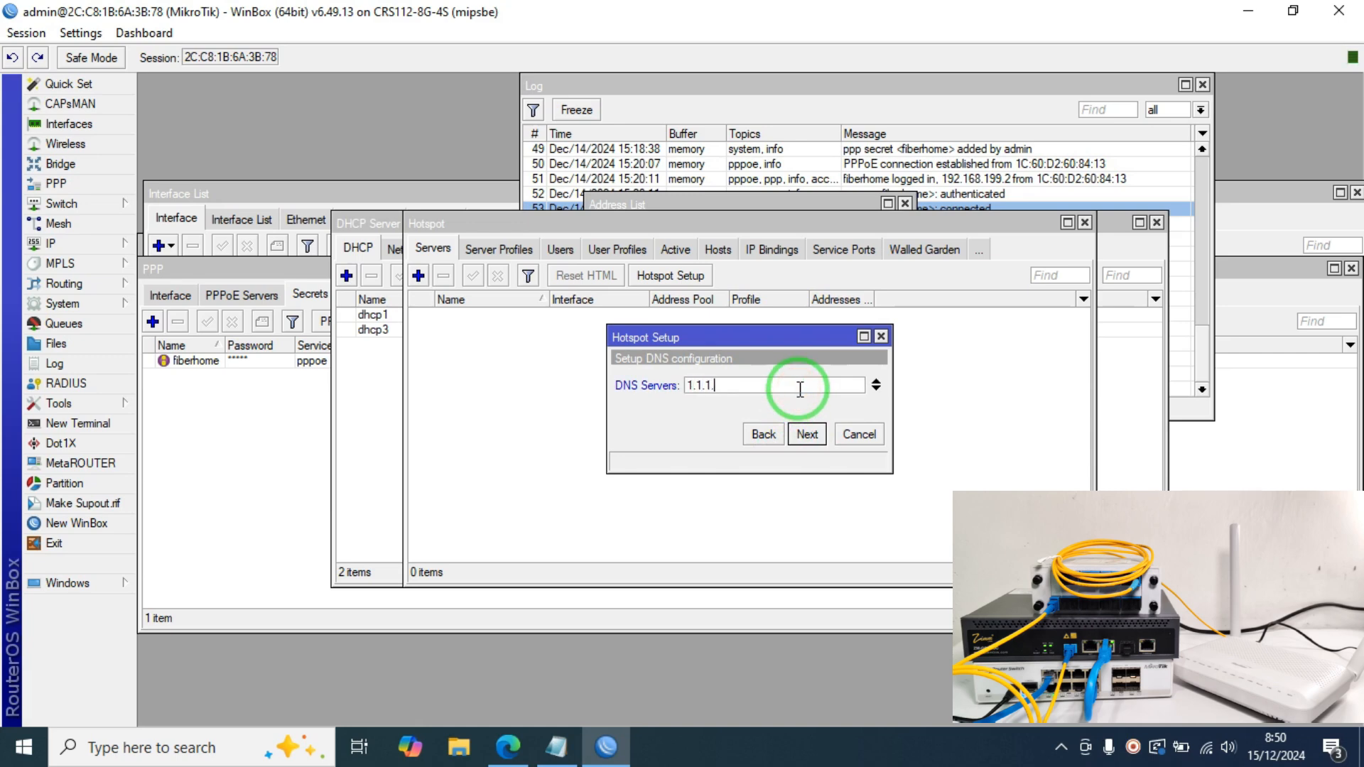
{"action": "left_click", "coordinate": [804, 433]}
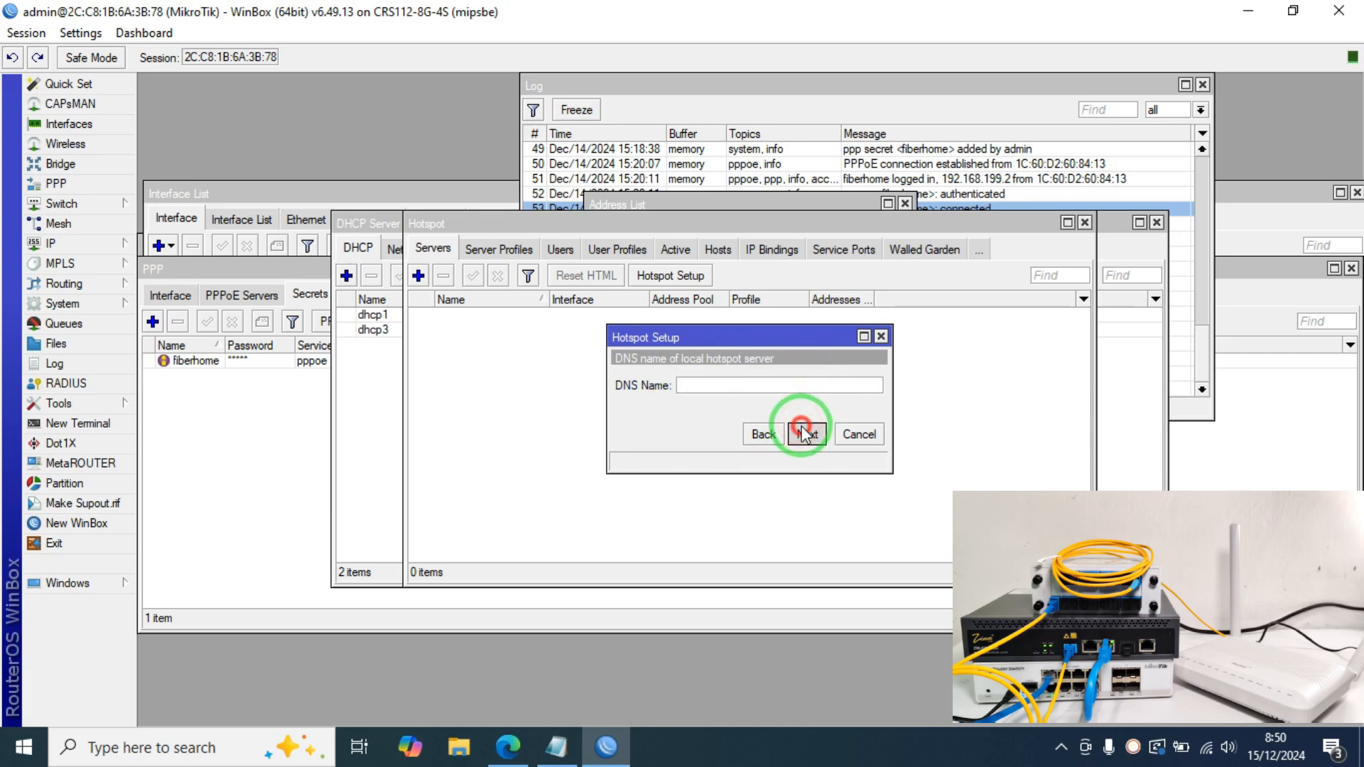
{"action": "left_click", "coordinate": [803, 433]}
{"action": "left_click", "coordinate": [806, 410]}
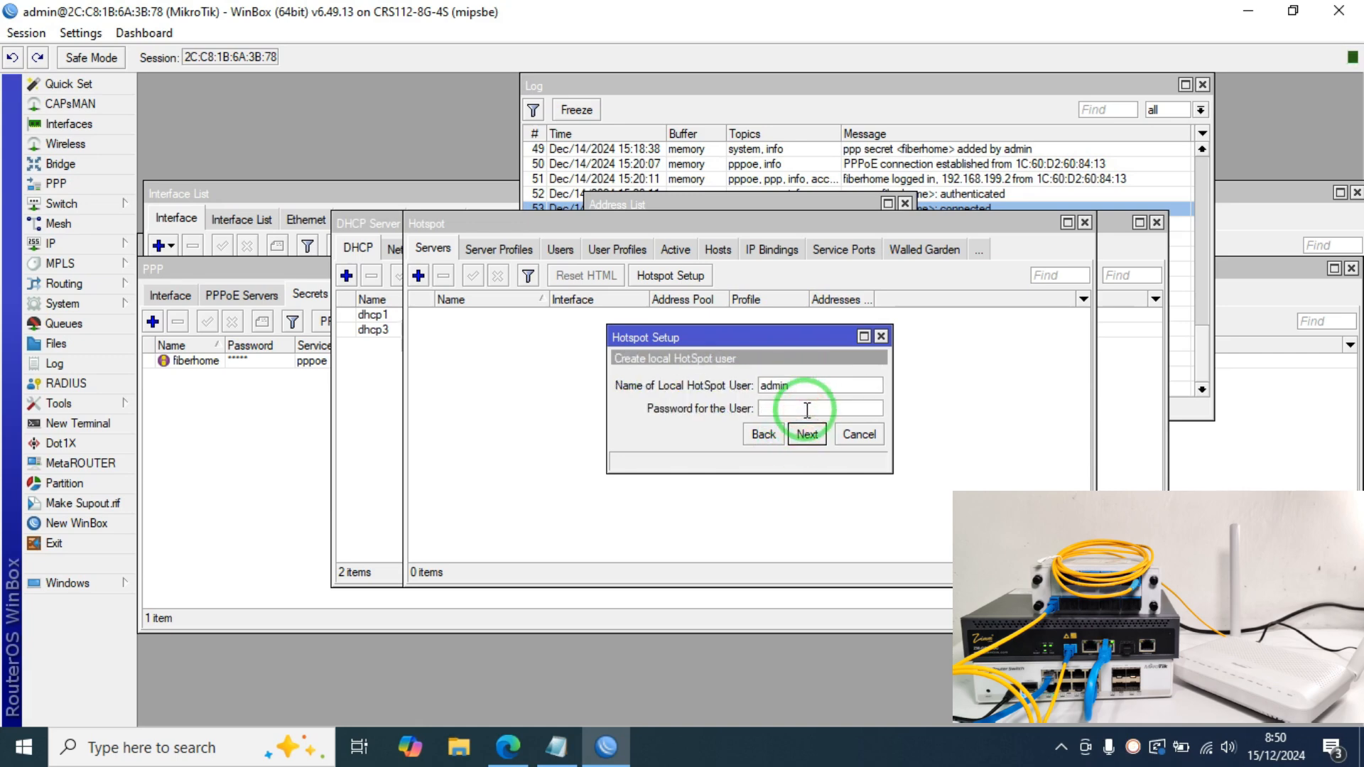
{"action": "left_click", "coordinate": [808, 434]}
{"action": "left_click", "coordinate": [751, 391]}
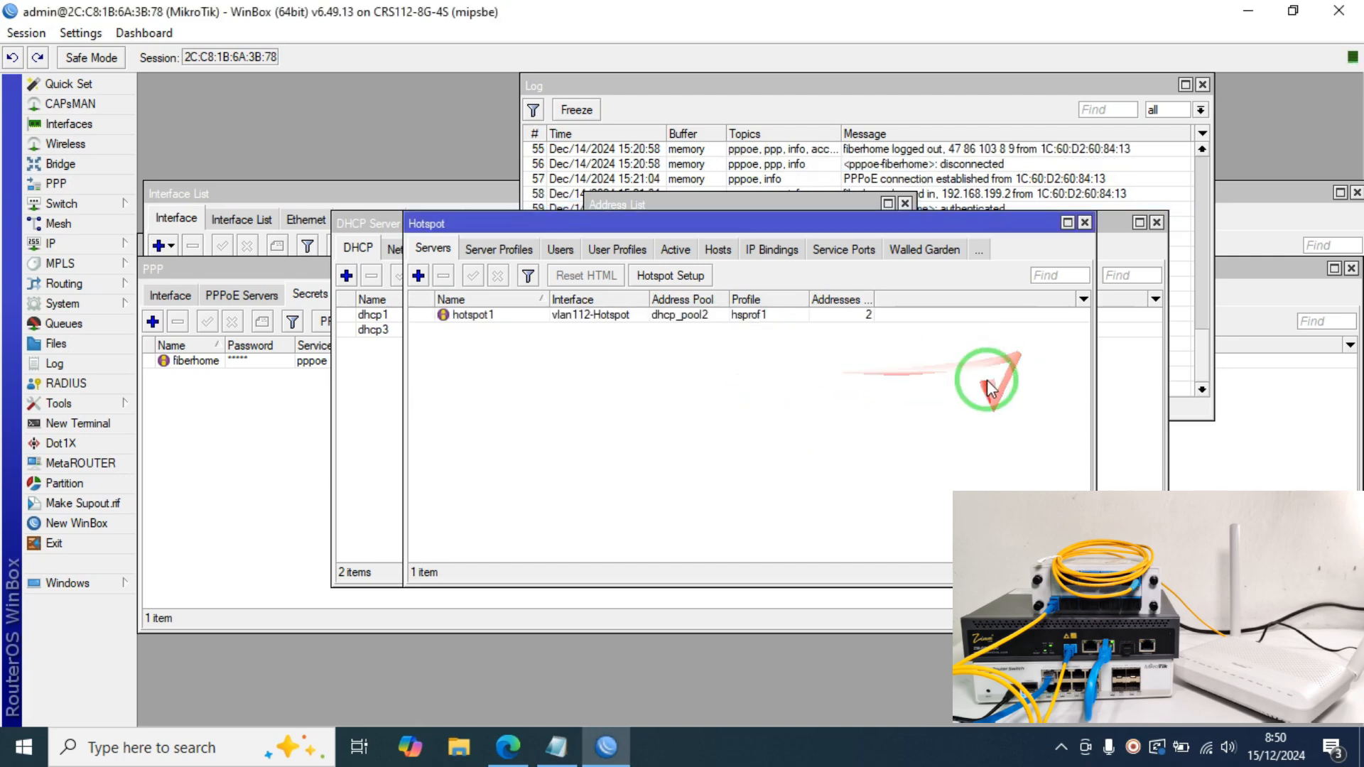
Step: Close the Hotspot and DHCP Server windows and move the address list window left
{"action": "left_click", "coordinate": [1085, 223]}
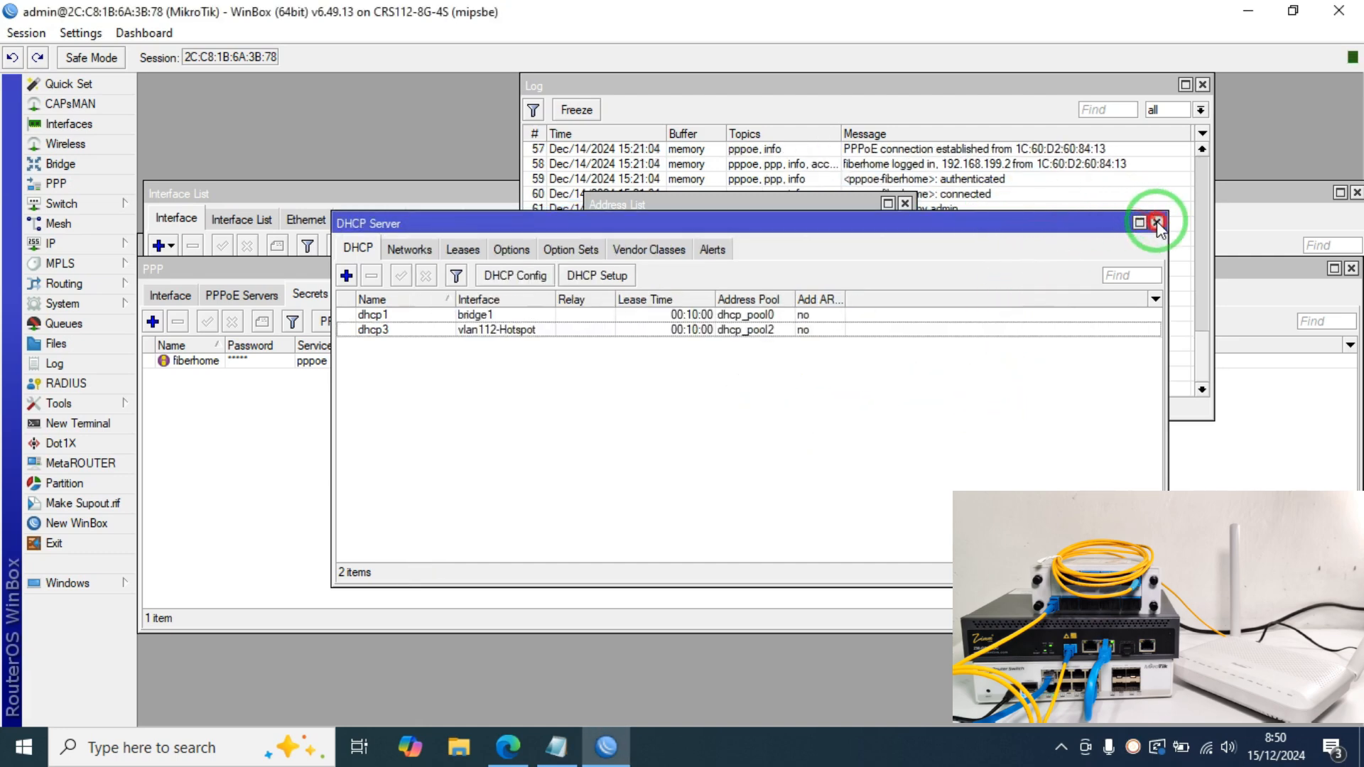
{"action": "left_click", "coordinate": [1157, 222]}
{"action": "left_click_drag", "start_coordinate": [801, 203], "coordinate": [446, 247]}
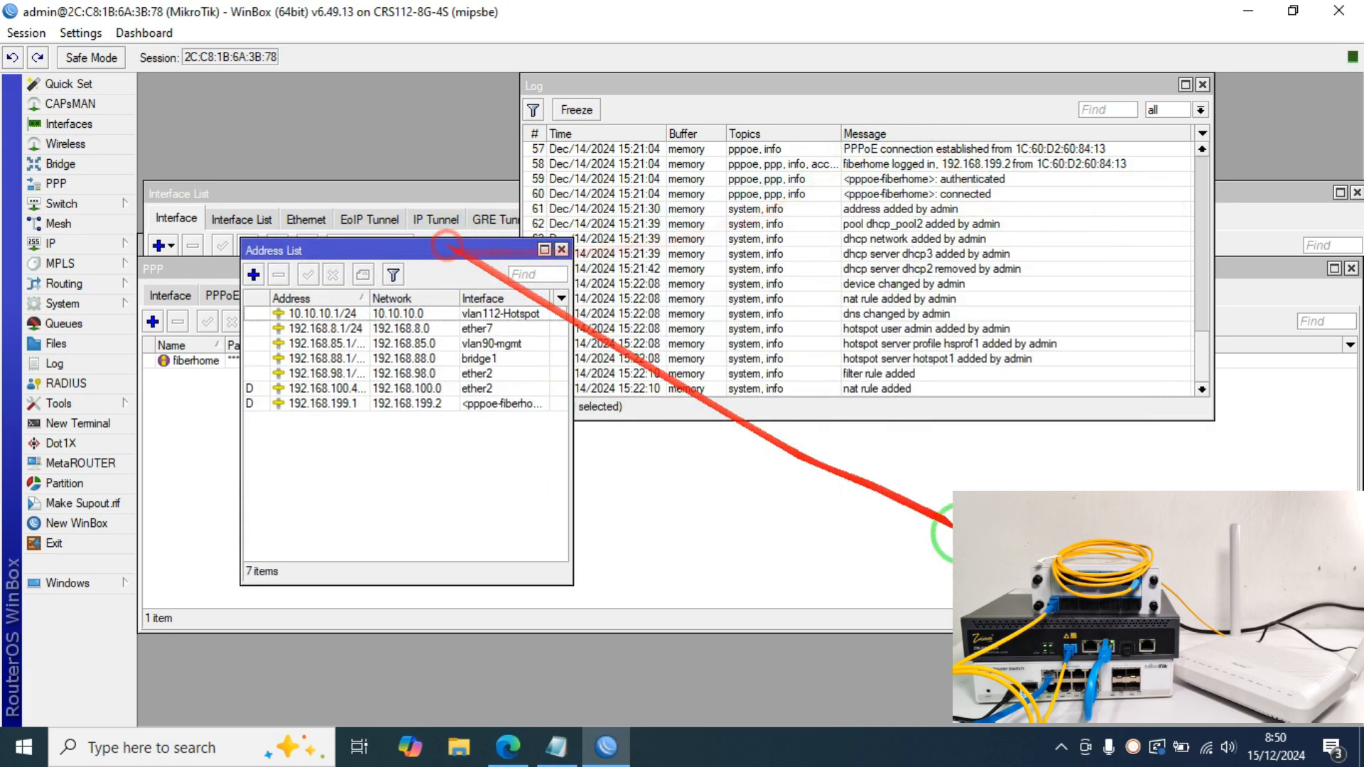
Step: Connect the laptop to the open HOTSPOT-TEST Wi-Fi network from the Windows network flyout
{"action": "left_click", "coordinate": [1206, 747]}
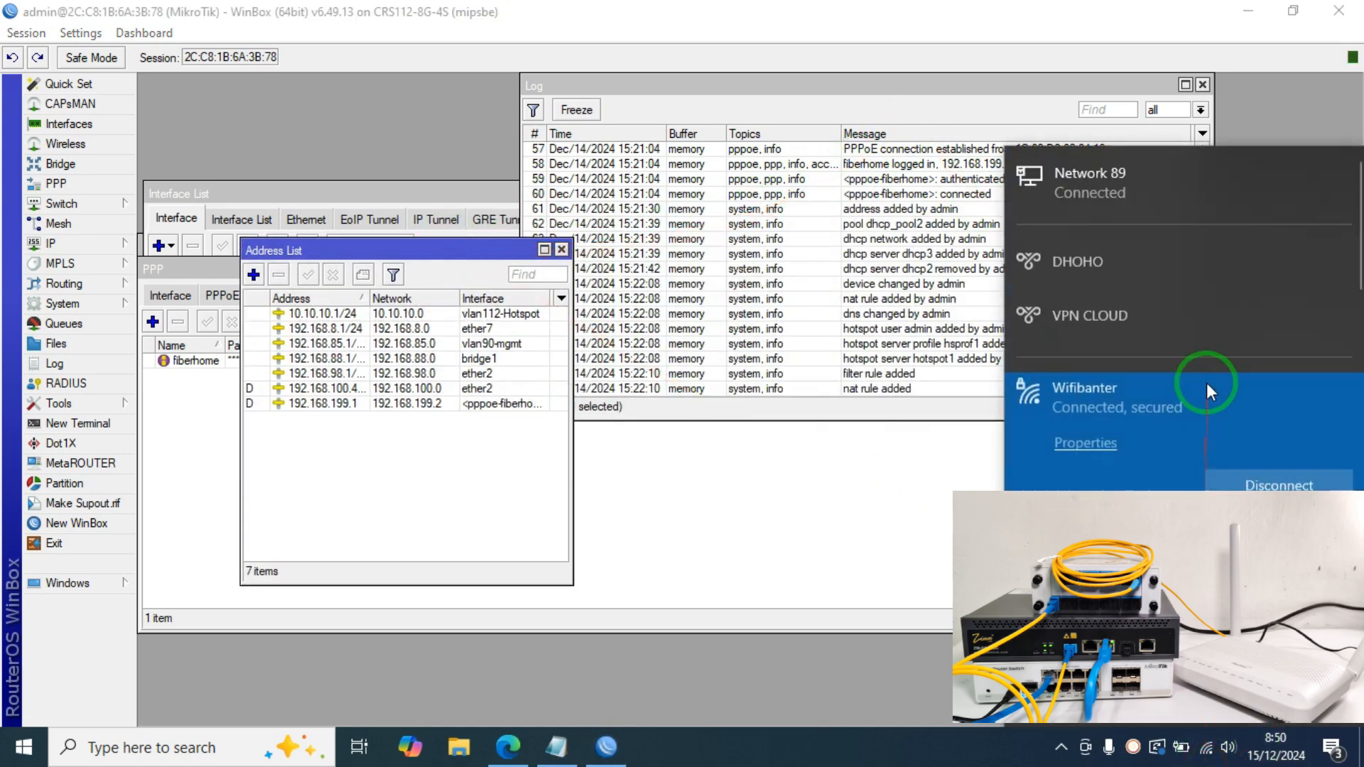
{"action": "scroll", "coordinate": [1201, 391], "scroll_direction": "down", "scroll_amount": 8}
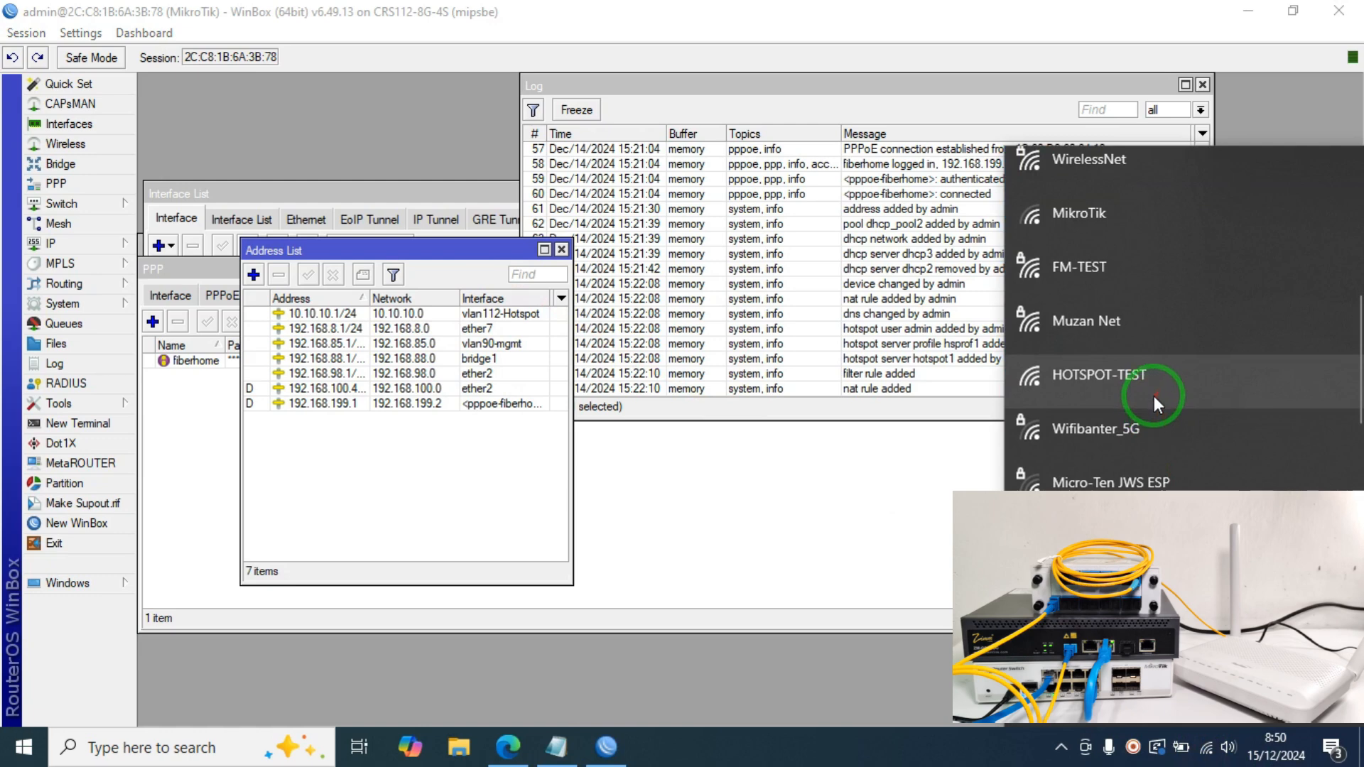
{"action": "left_click", "coordinate": [1154, 395]}
{"action": "left_click", "coordinate": [1193, 518]}
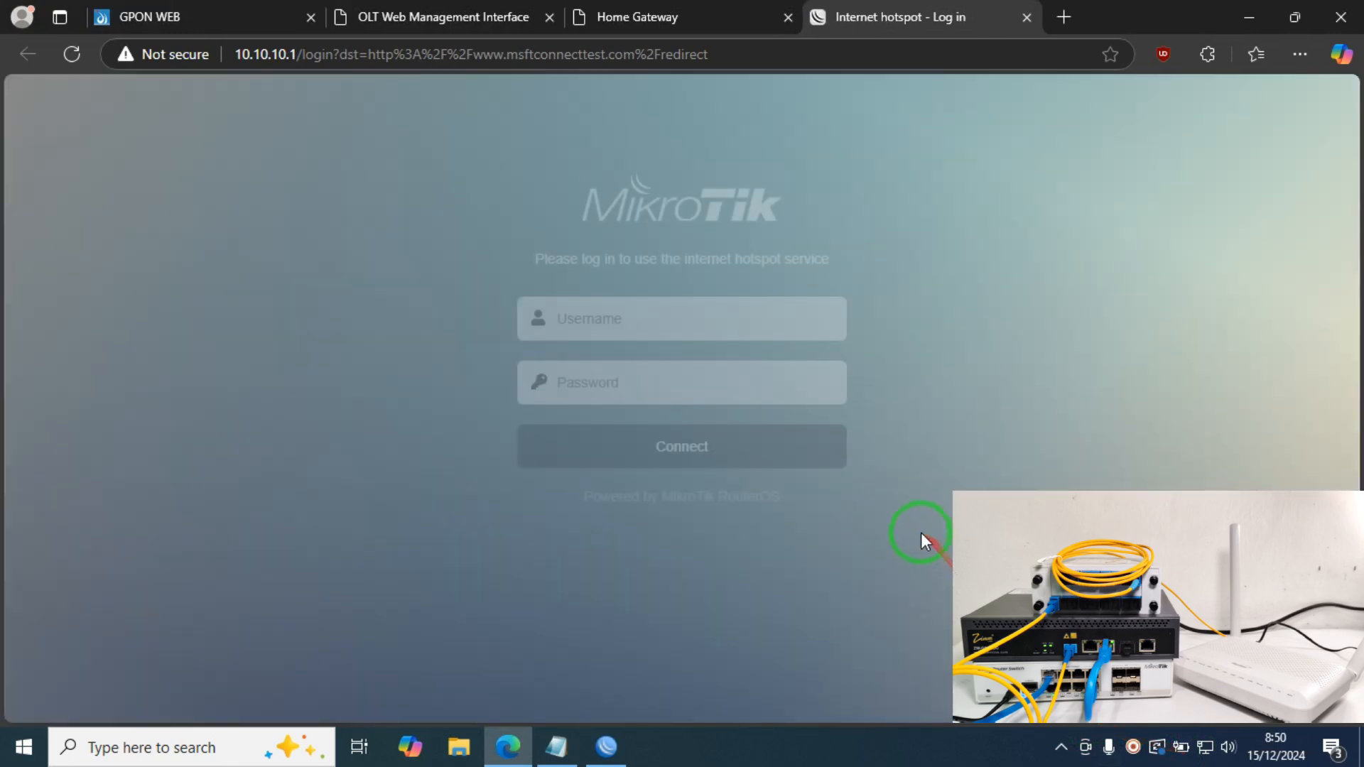
Step: Sign in on the hotspot login page with the hotspot user's username, then switch to the OLT Web Management tab
{"action": "left_click", "coordinate": [682, 326]}
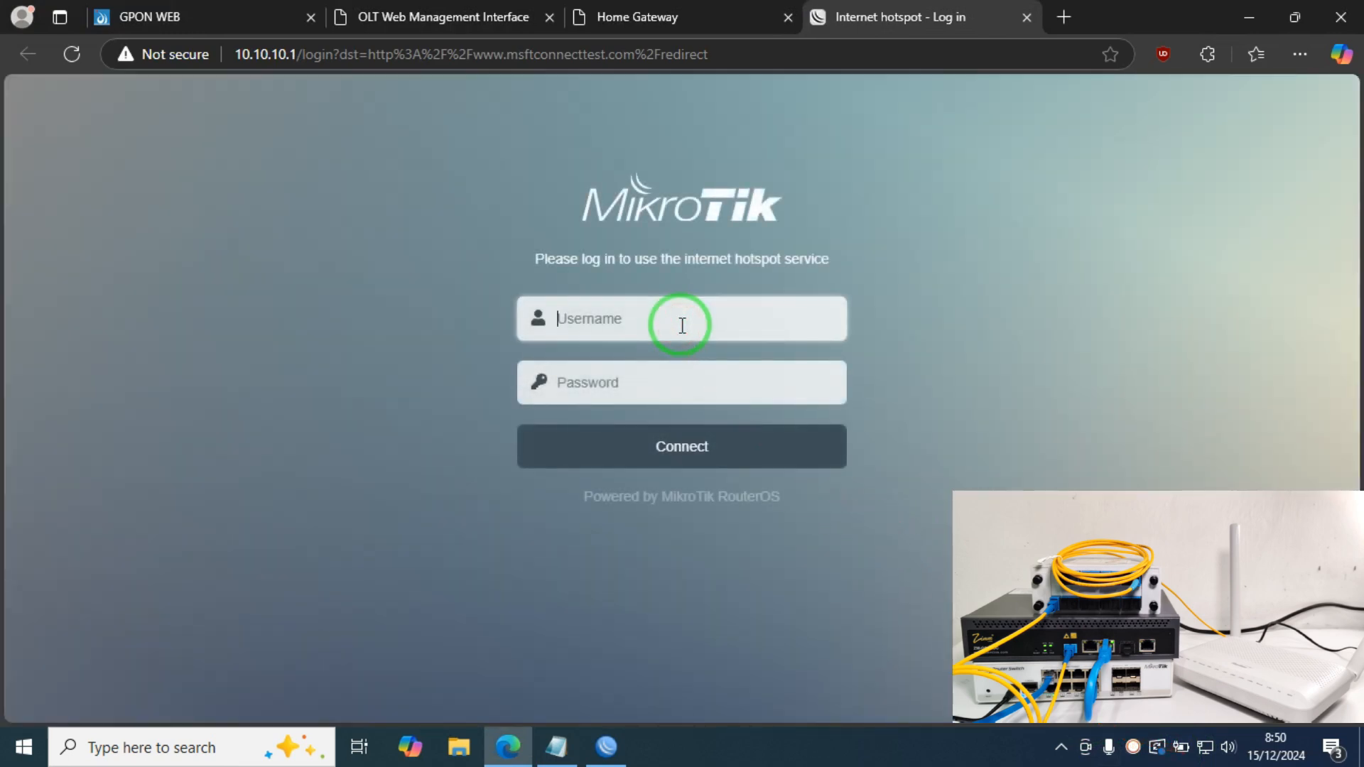
{"action": "type", "text": "a"}
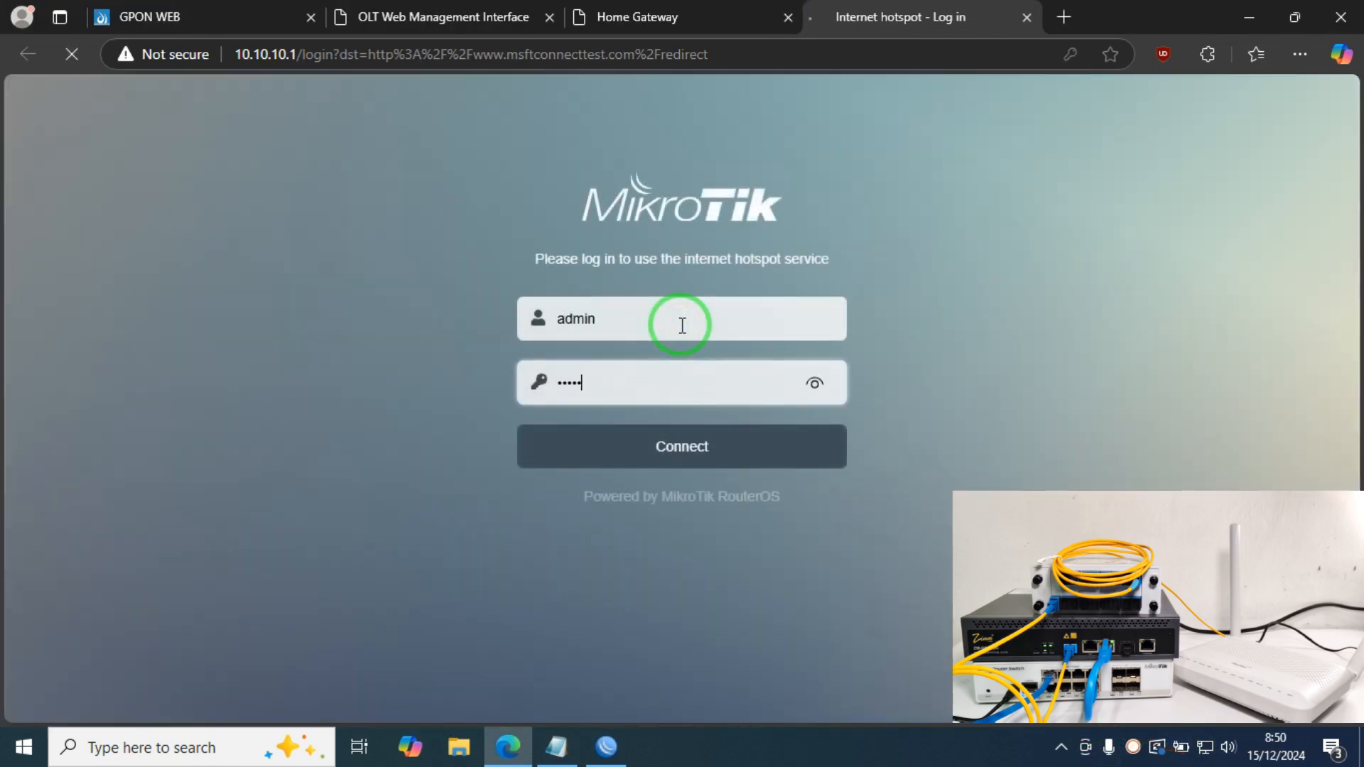
{"action": "type", "text": "dmin"}
{"action": "key", "text": "Return"}
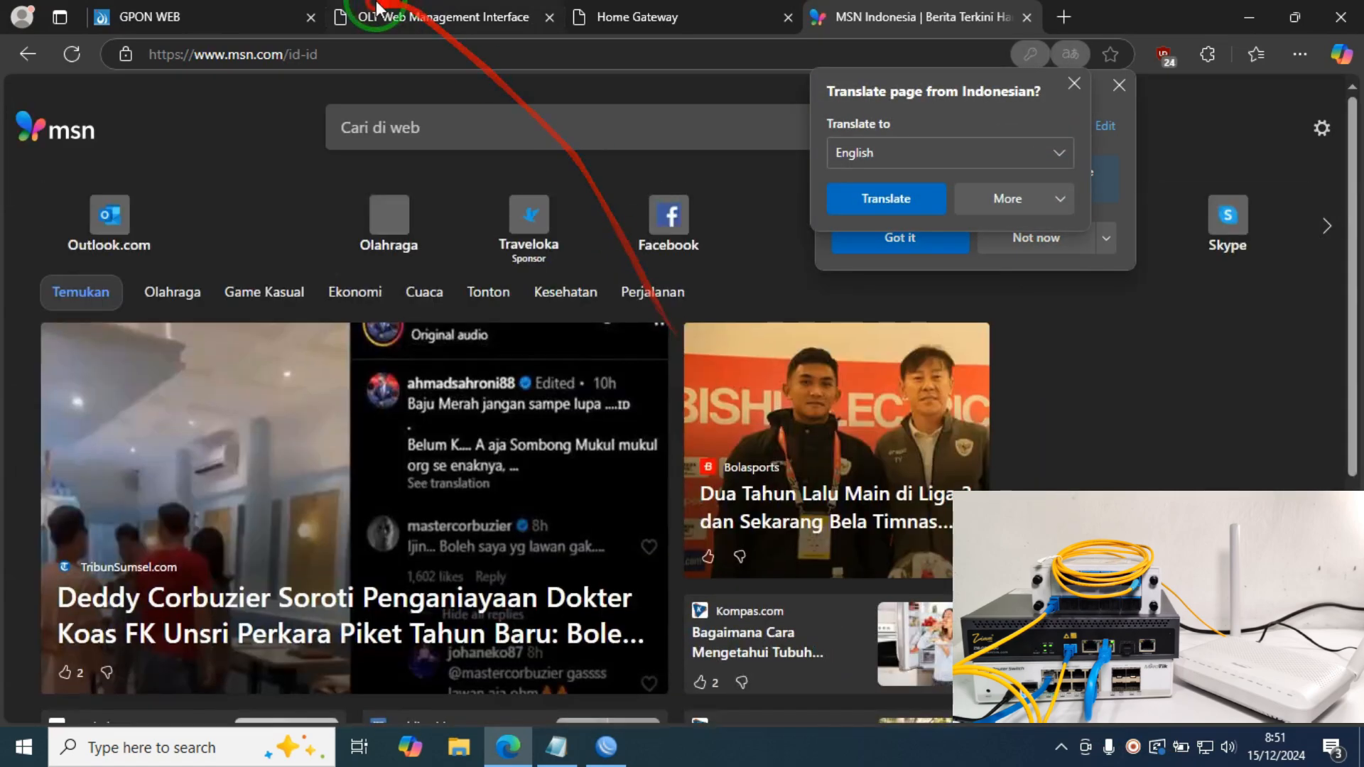
{"action": "left_click", "coordinate": [440, 13]}
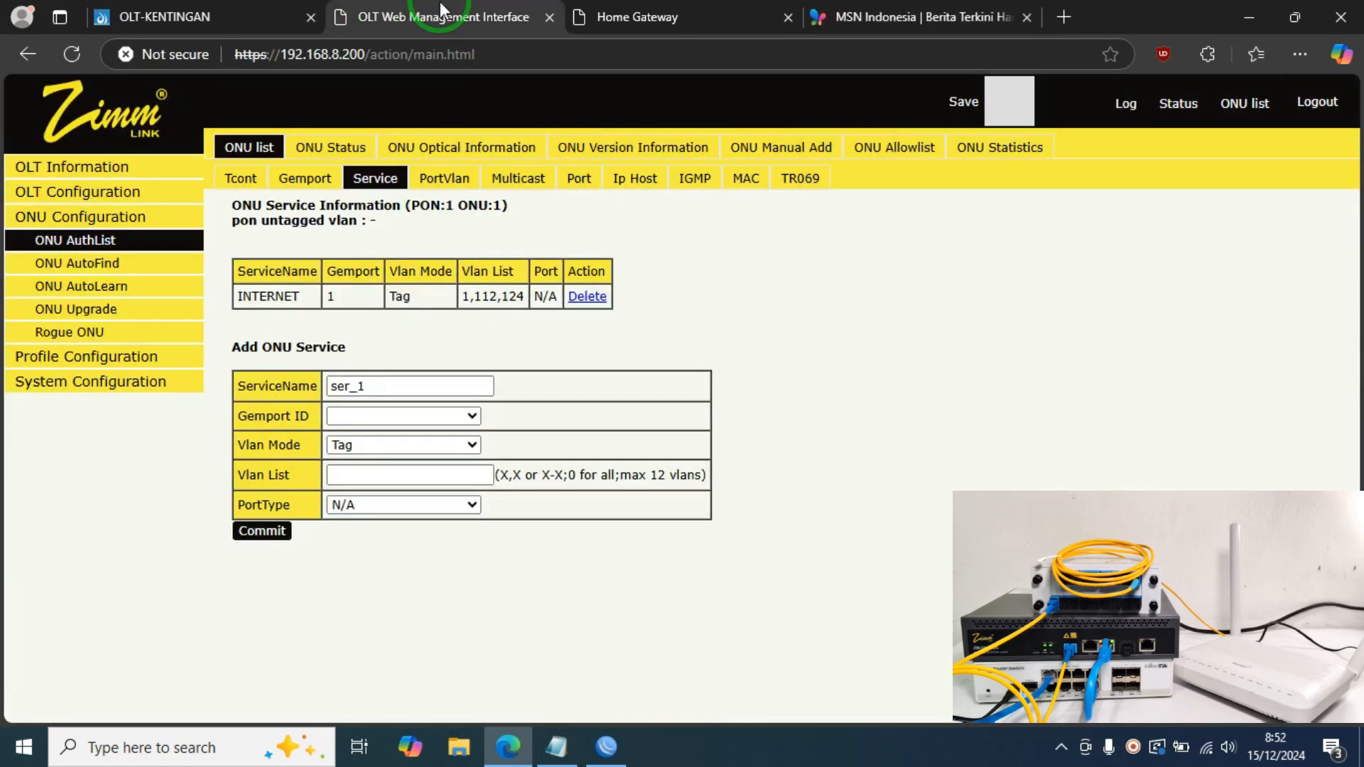